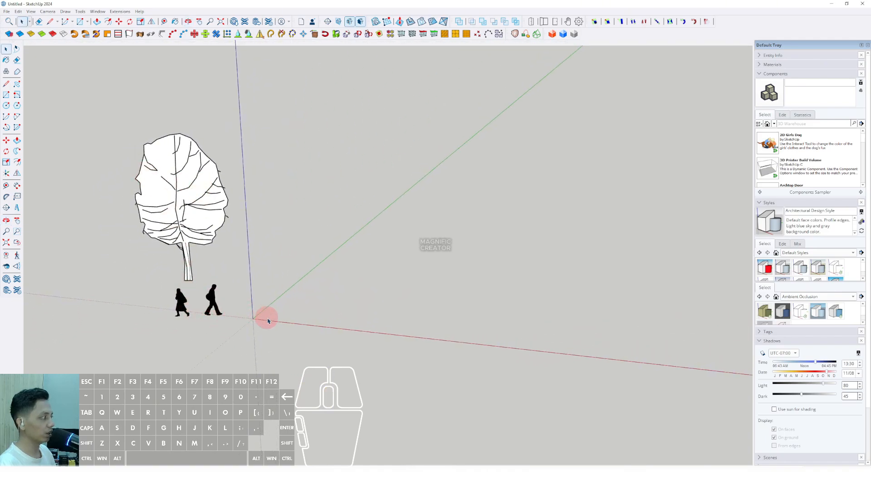
Draw a large rectangle flat on the ground with the Rotated Rectangle tool, starting at the origin with its front edge along the red axis
middle_click_drag(268, 321, 243, 323)
scroll(218, 313, "up", 2)
middle_click_drag(313, 278, 240, 275)
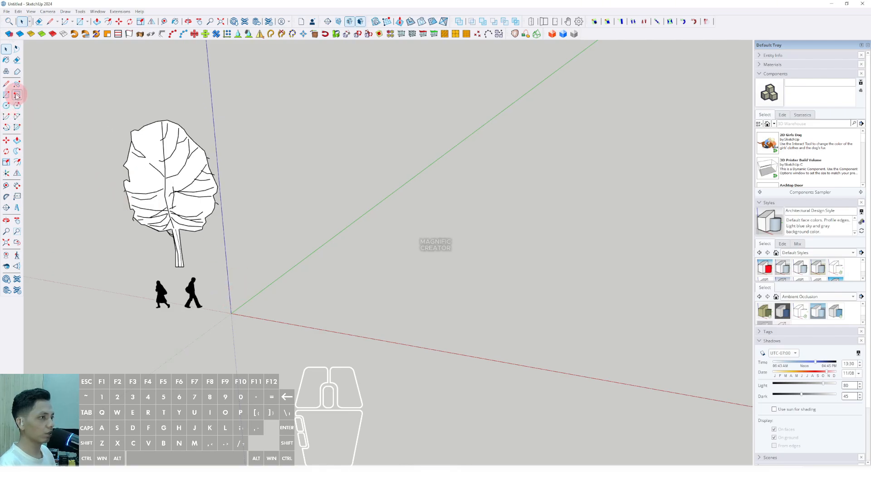
scroll(231, 313, "up", 1)
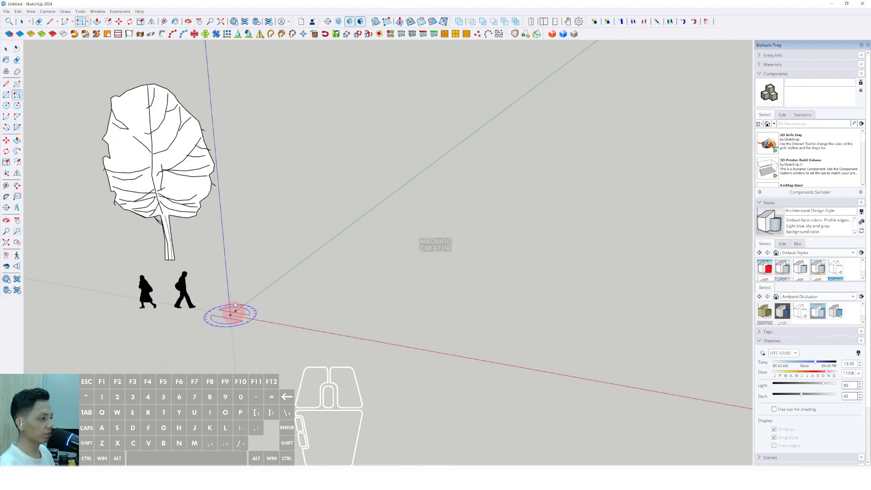
scroll(232, 313, "down", 2)
middle_click_drag(287, 301, 305, 322)
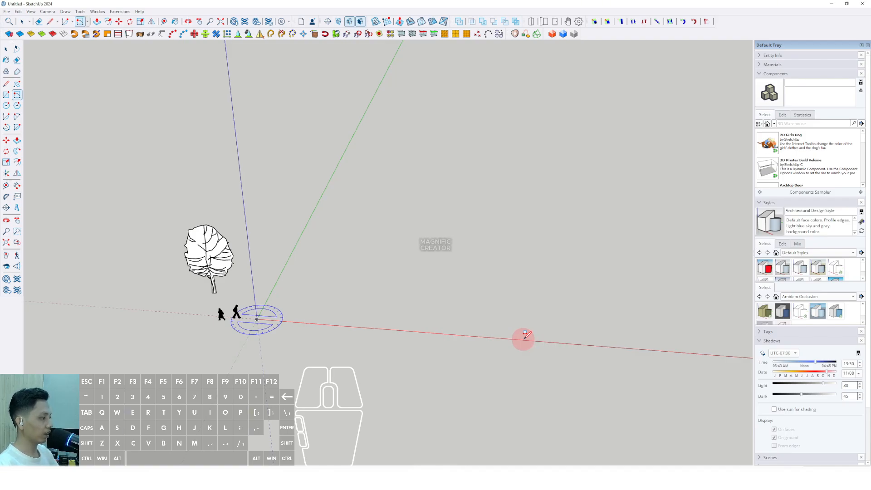
left_click(523, 338)
scroll(522, 297, "up", 1)
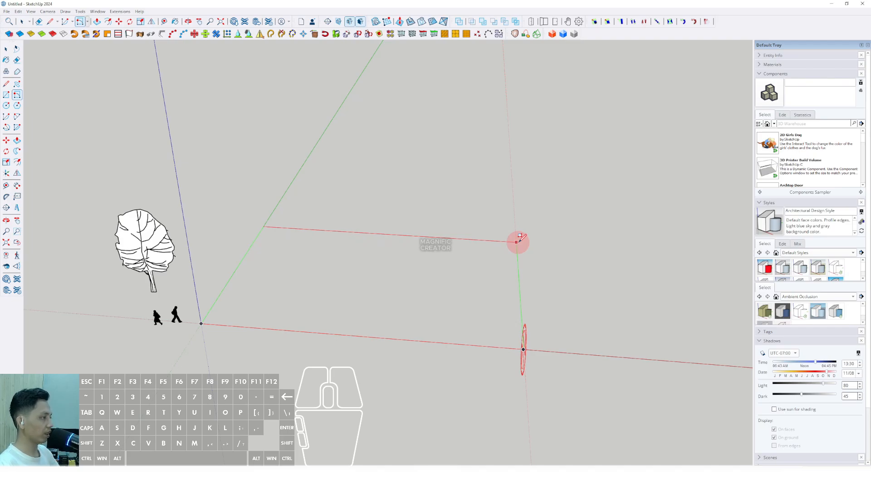
left_click(518, 239)
key("space")
Draw two connected arcs along the rectangle's front edge, the first bulging outward and the second curving inward, ending at the far front corner
middle_click_drag(337, 278, 307, 327)
scroll(307, 327, "up", 3)
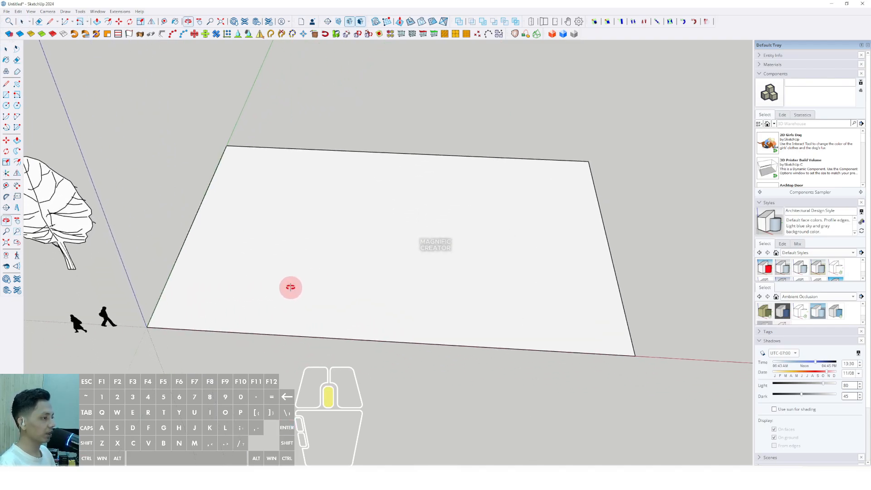
middle_click_drag(286, 279, 290, 280, "shift")
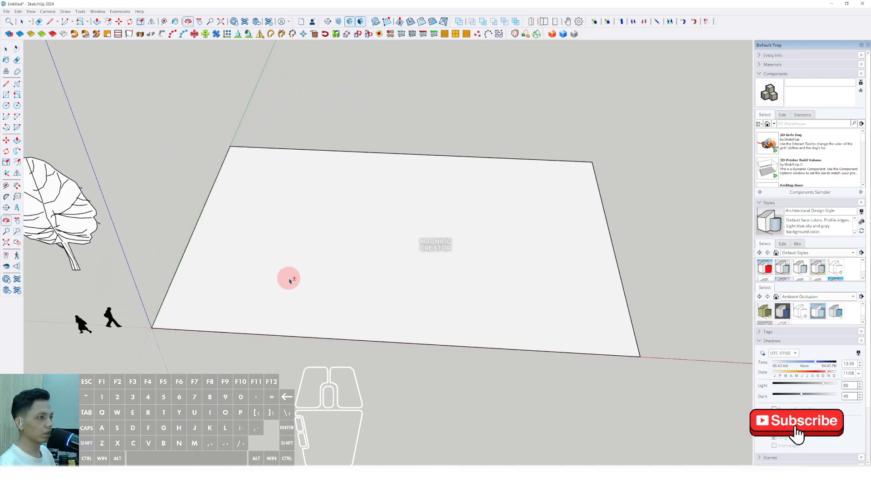
left_click_drag(142, 130, 113, 182)
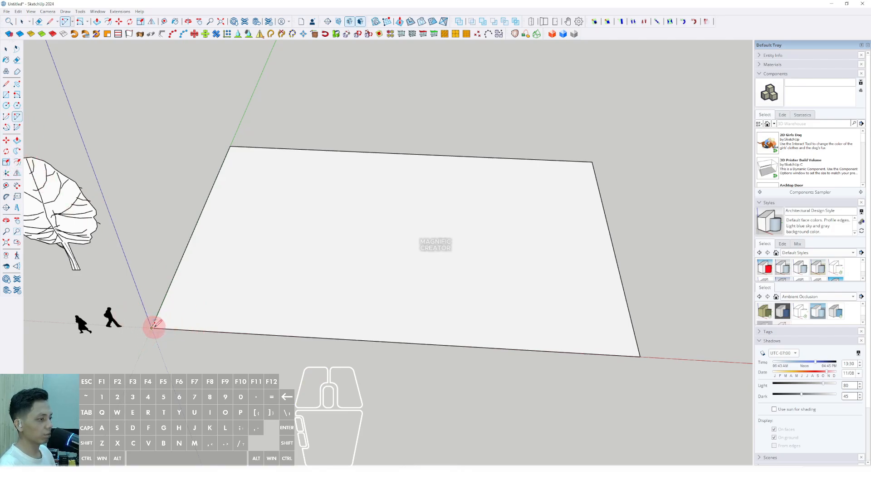
left_click(152, 327)
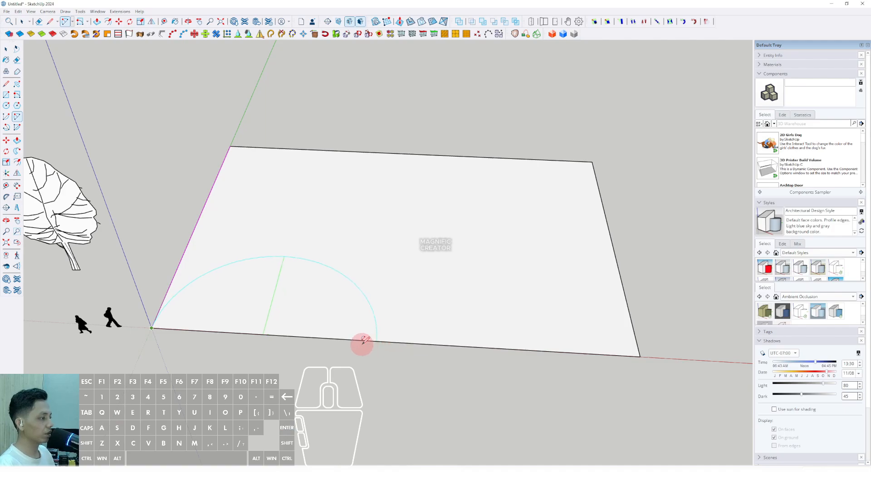
left_click(392, 342)
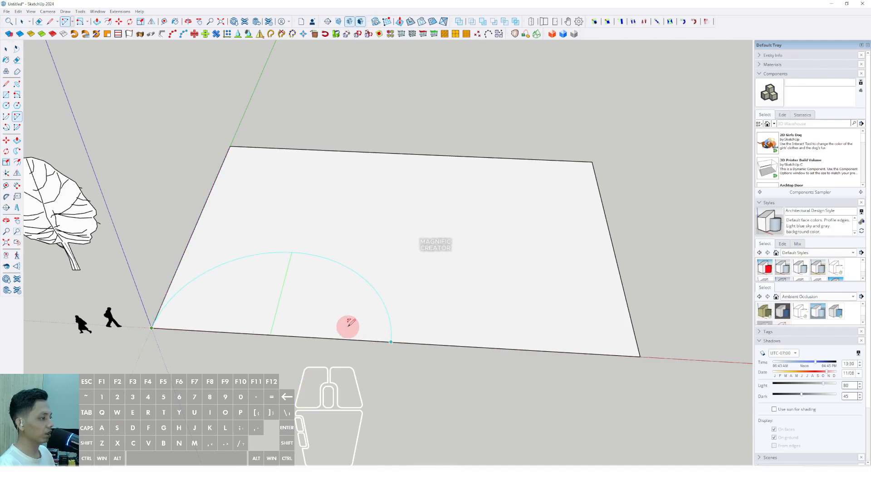
left_click(323, 356)
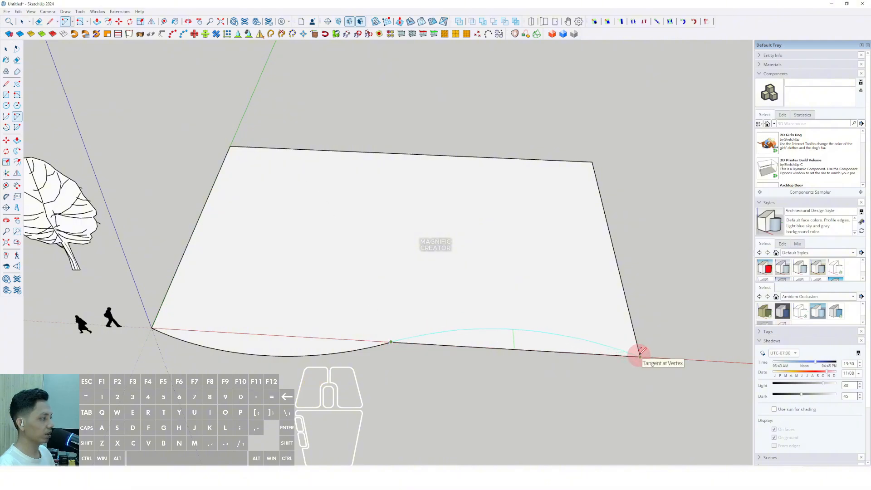
left_click(640, 355)
key("space")
Erase the leftover straight front edge so the S-curve alone bounds the front of the face
middle_click_drag(582, 345, 300, 293)
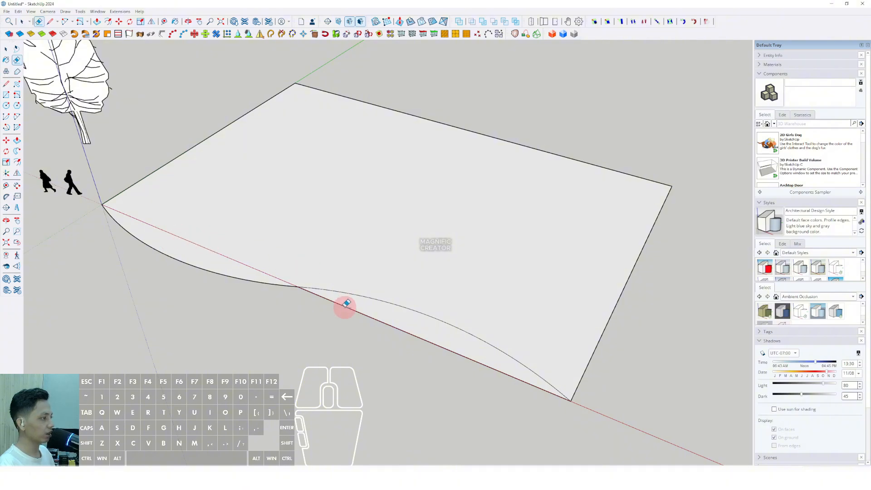
left_click(363, 315)
key("space")
Select the whole S-curved face with its edges and move it slightly back along the green axis, away from the origin
mouse_move(377, 308)
middle_mouse_down()
mouse_move(362, 236)
mouse_move(336, 304)
mouse_move(338, 277)
middle_mouse_up()
double_click(339, 270)
key("m")
left_click(345, 245)
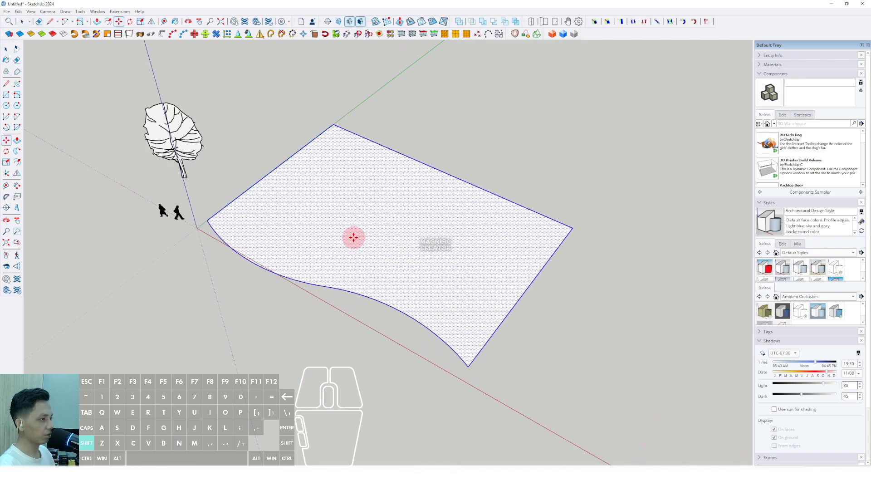
left_click(368, 226, "shift")
key("space")
Copy the S-curved face along the green axis and place the duplicate clear behind the original
middle_click_drag(343, 226, 225, 309)
middle_click_drag(474, 316, 347, 225)
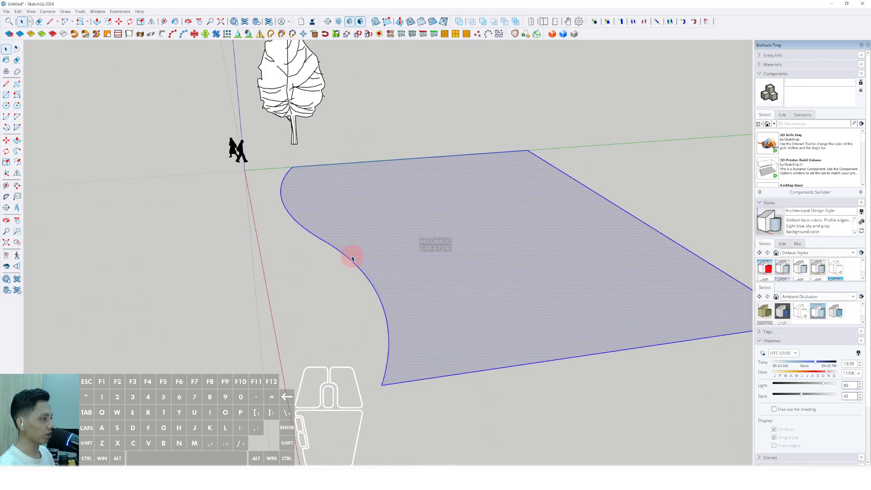
middle_click_drag(352, 259, 74, 150)
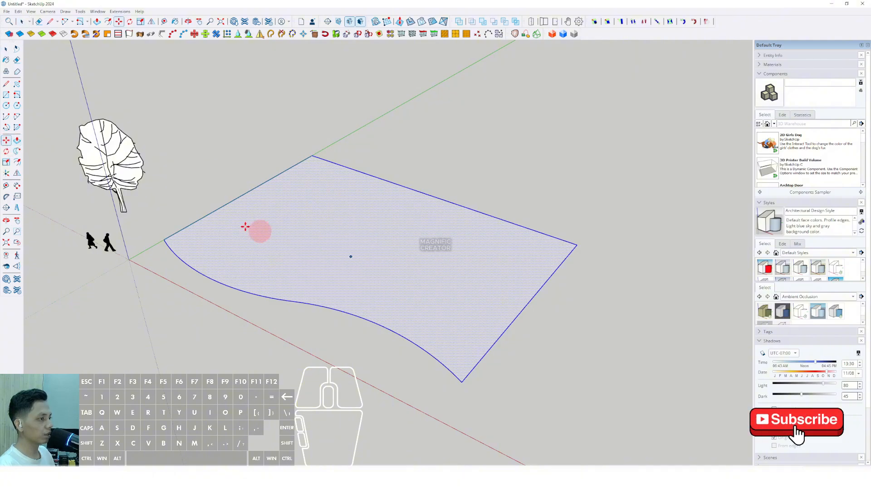
left_click(6, 141)
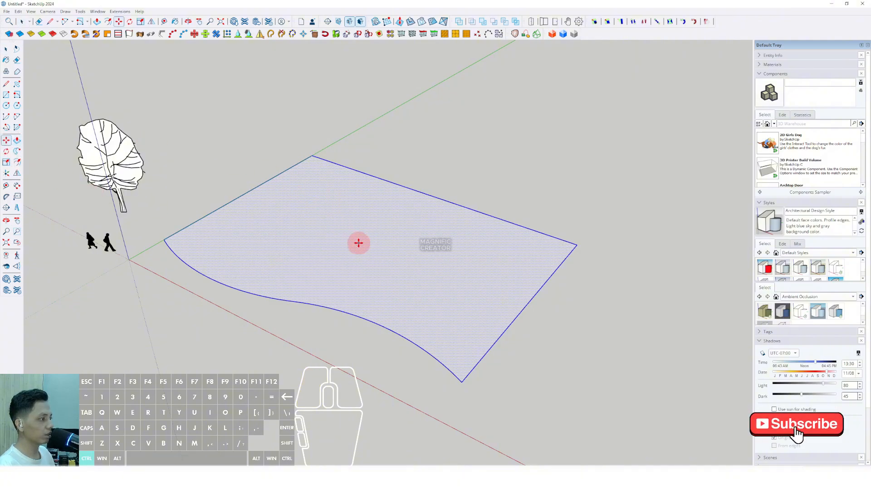
left_click(426, 268)
scroll(450, 249, "down", 2)
middle_click_drag(450, 249, 387, 302, "shift")
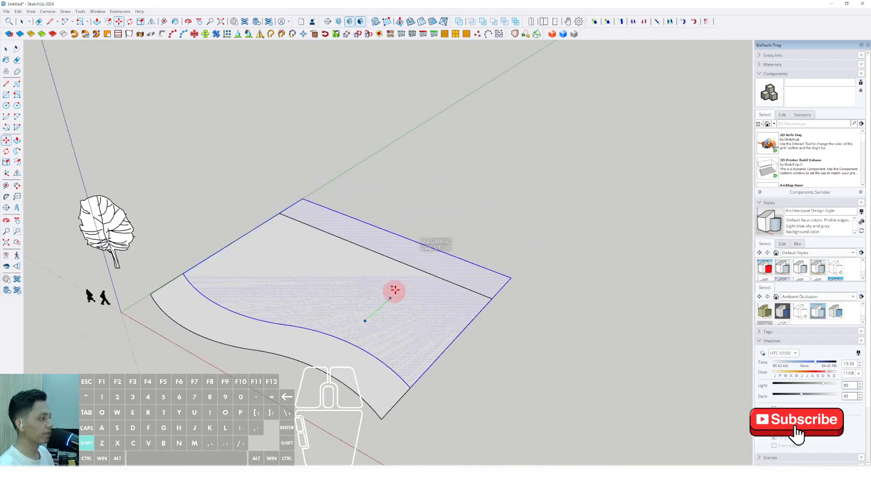
left_click(517, 182)
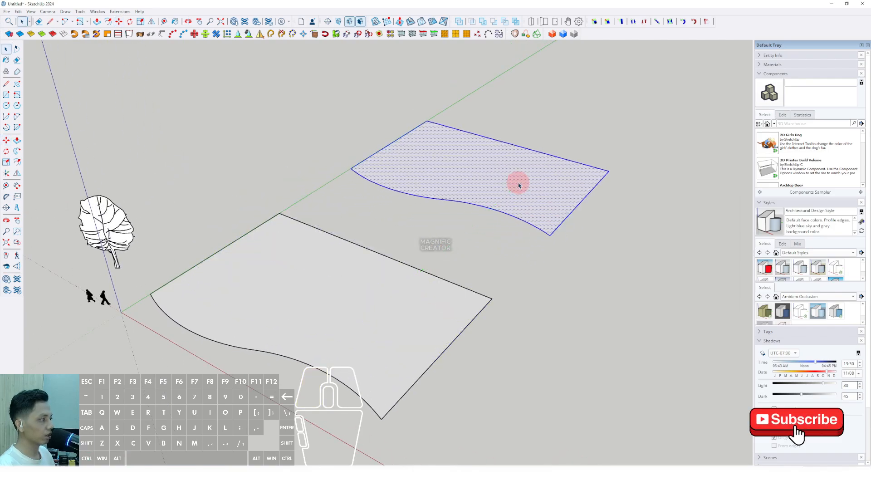
Push/Pull the front S-curved face upward into a thin floor slab
middle_click_drag(329, 328, 290, 295)
key("space")
left_click(286, 303)
left_click(16, 142)
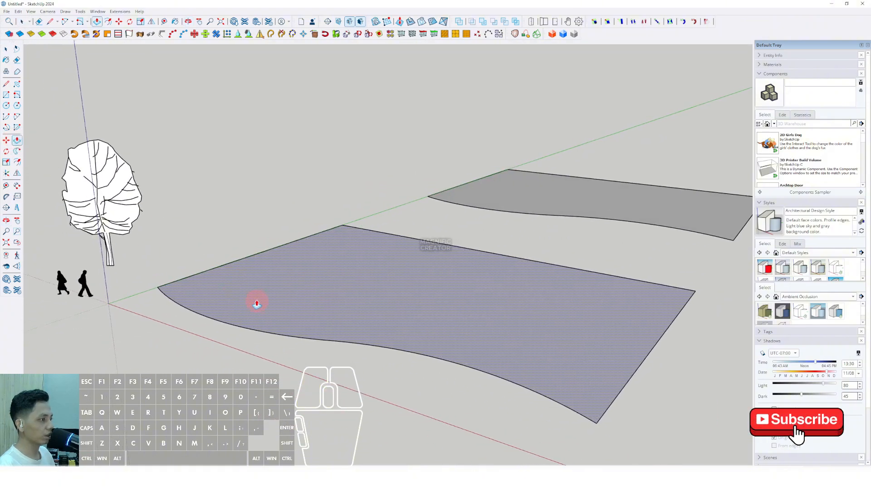
left_click_drag(253, 301, 258, 268)
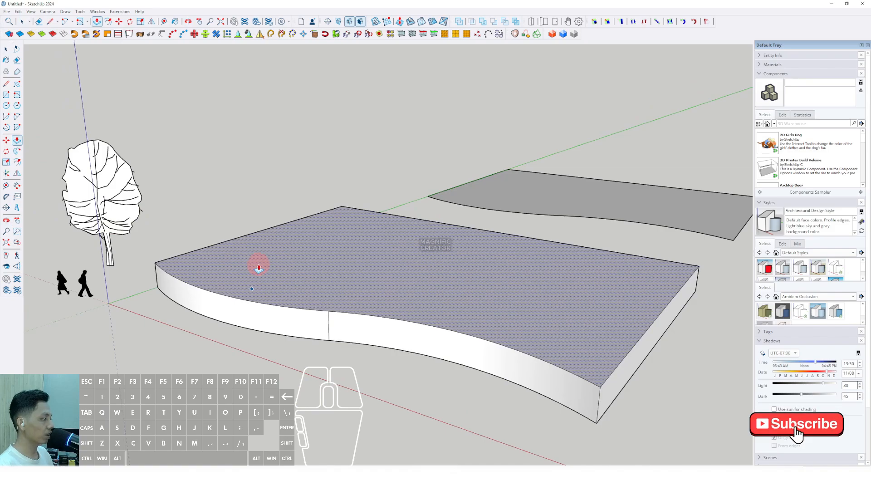
left_click(258, 268)
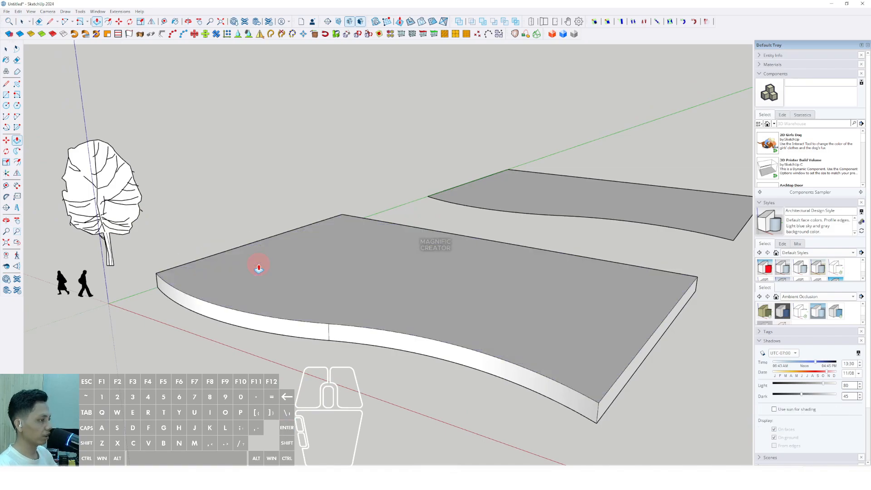
Select all the connected geometry of the slab and make it a group
mouse_move(258, 267)
middle_mouse_down()
mouse_move(301, 282)
mouse_move(272, 258)
middle_mouse_up()
triple_click(268, 254)
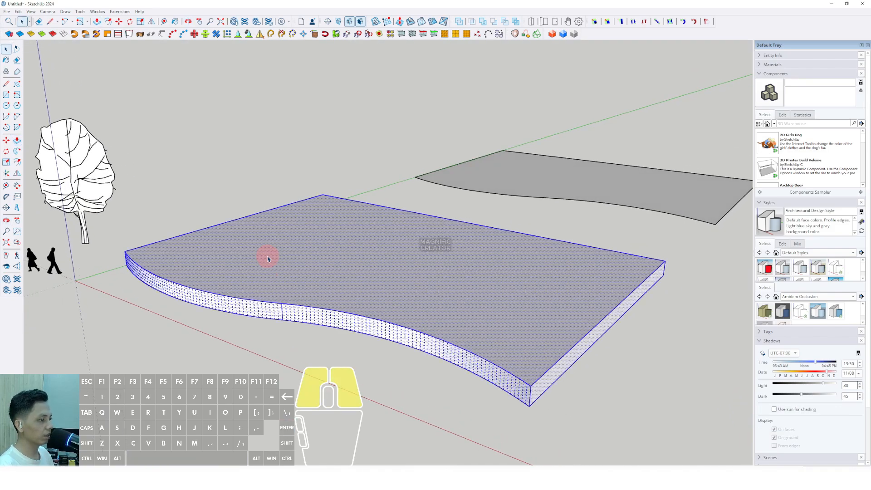
right_click(268, 257)
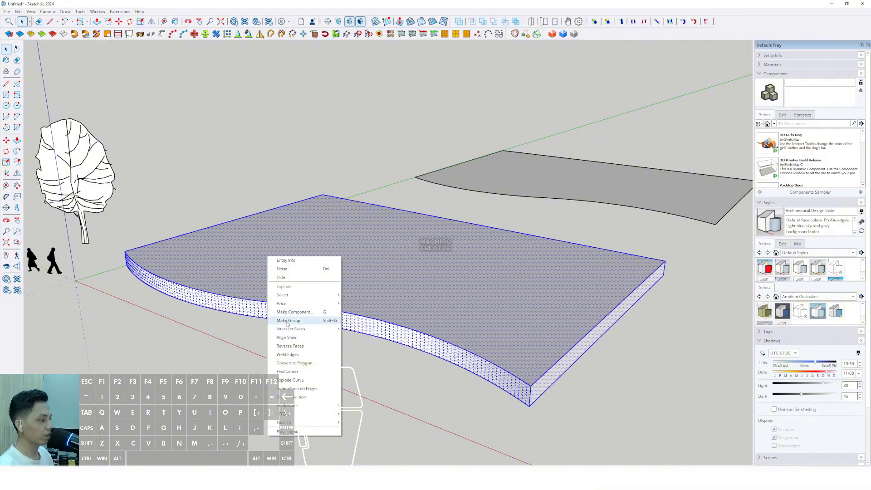
left_click(288, 320)
middle_click_drag(286, 318, 363, 318)
Copy the grouped slab straight up the blue axis to form a second floor level
scroll(307, 298, "down", 5)
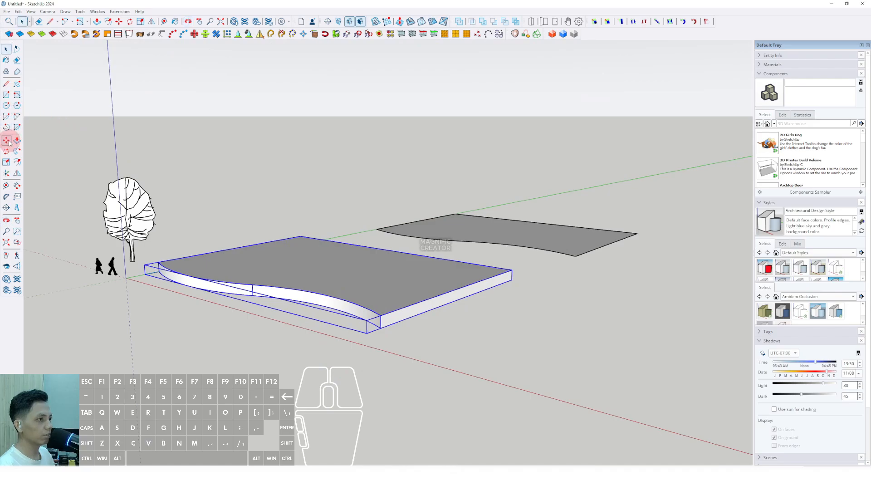
scroll(379, 317, "up", 2)
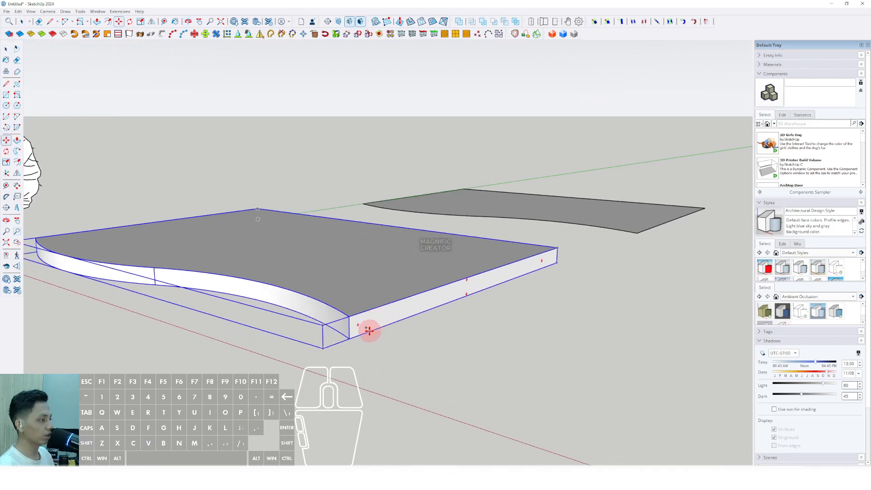
middle_click_drag(369, 329, 414, 287)
scroll(369, 307, "down", 3)
scroll(415, 287, "up", 1)
left_click(403, 286)
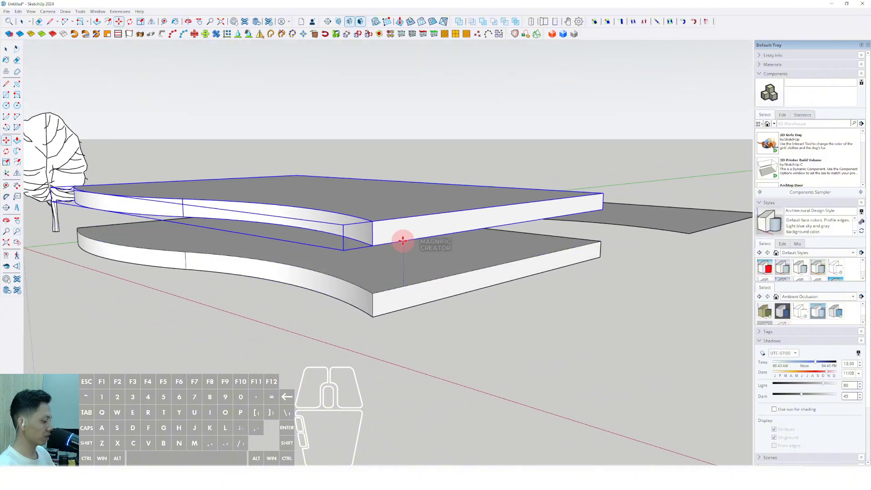
left_click(403, 241)
Copy the upper slab further up the blue axis to stack additional floor levels
middle_click_drag(392, 248, 408, 321)
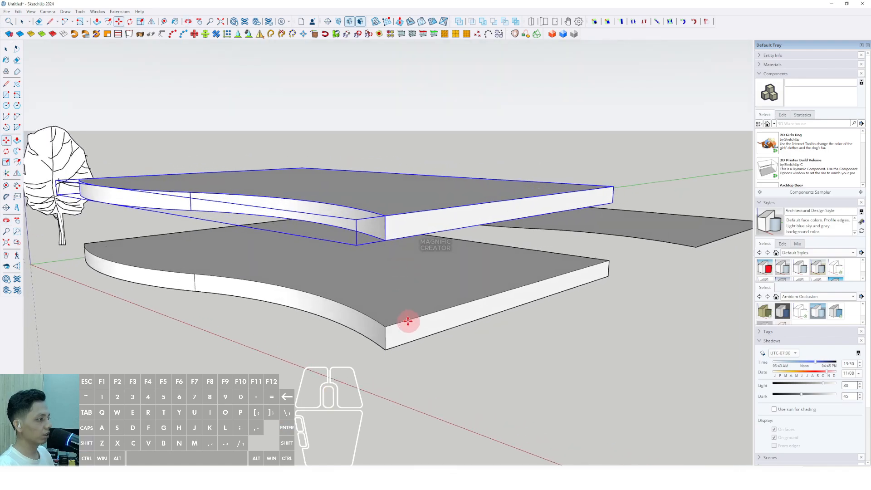
left_click(399, 322)
scroll(395, 227, "down", 2)
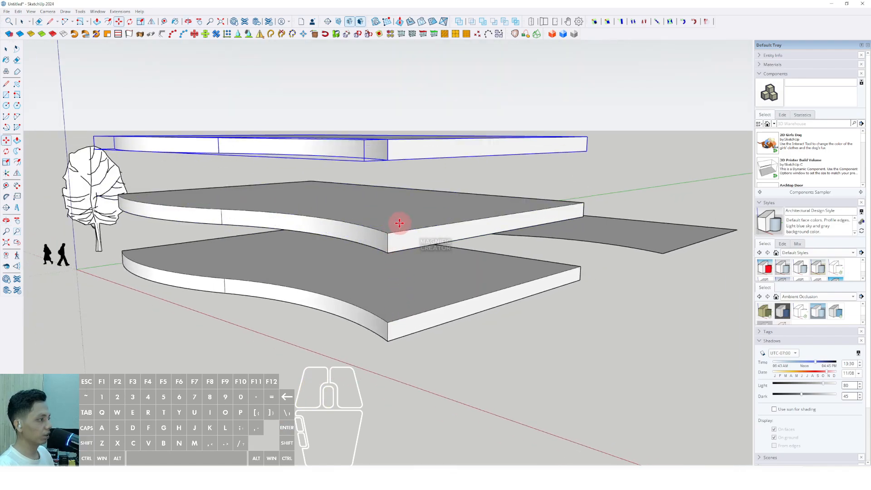
middle_click_drag(400, 223, 416, 239)
left_click(441, 223)
scroll(442, 221, "down", 2)
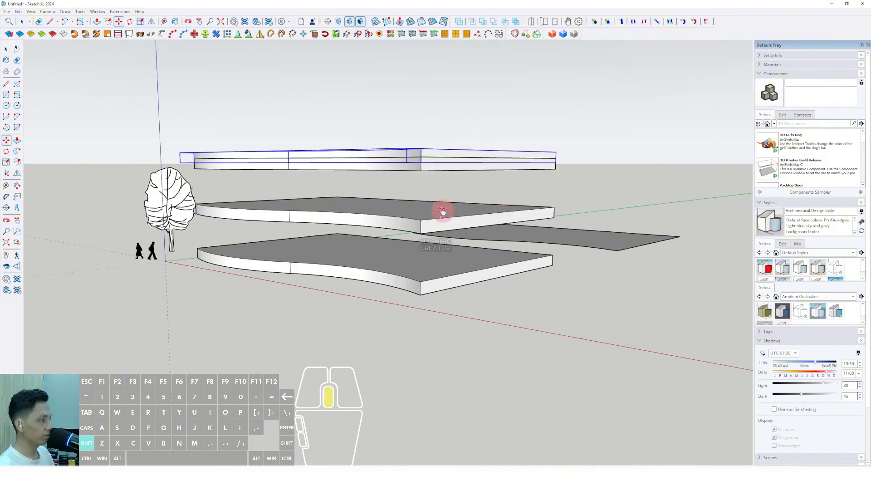
Select the flat S-curved face behind the slabs with its edges, make it a group and deselect it
middle_click_drag(443, 212, 375, 277, "shift")
key("space")
double_click(360, 248)
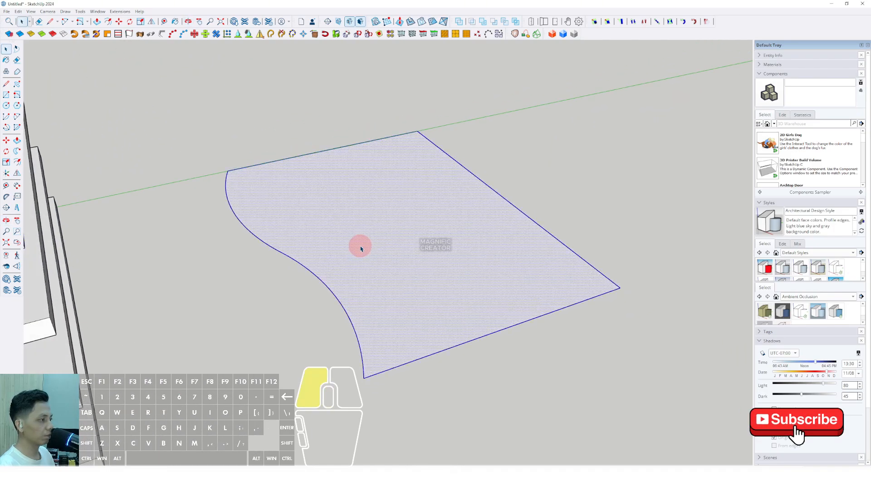
right_click(362, 246)
left_click(383, 311)
middle_click_drag(327, 252, 308, 266, "shift")
left_click(178, 276)
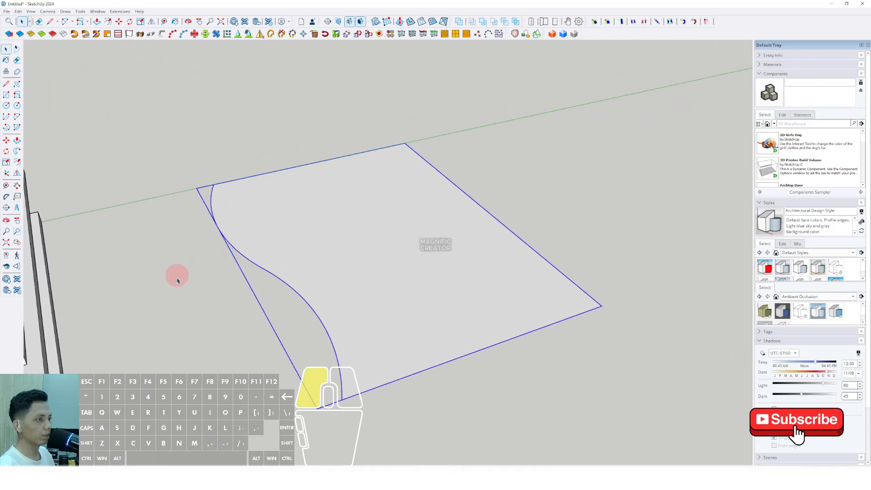
Draw a small rotated rectangle on the flat S-curved face near its front corner as a column footprint
left_click(16, 94)
scroll(360, 350, "up", 6)
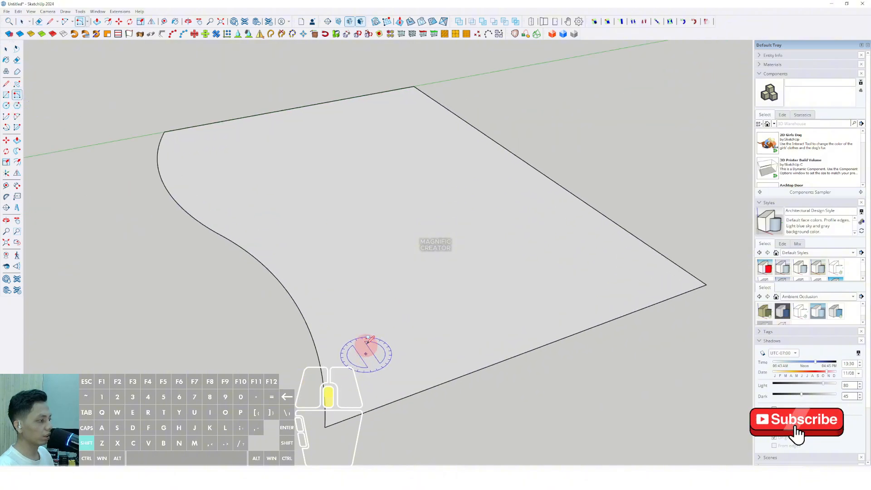
scroll(337, 373, "up", 2)
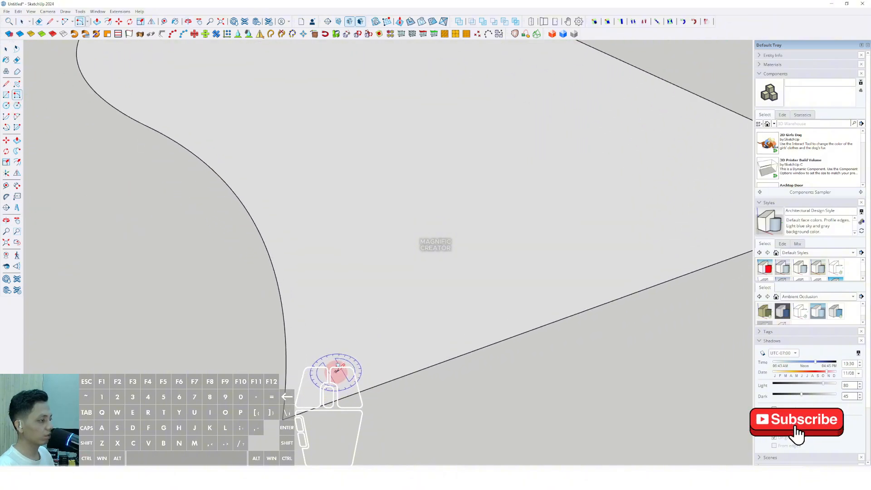
scroll(336, 372, "down", 1)
left_click(340, 373)
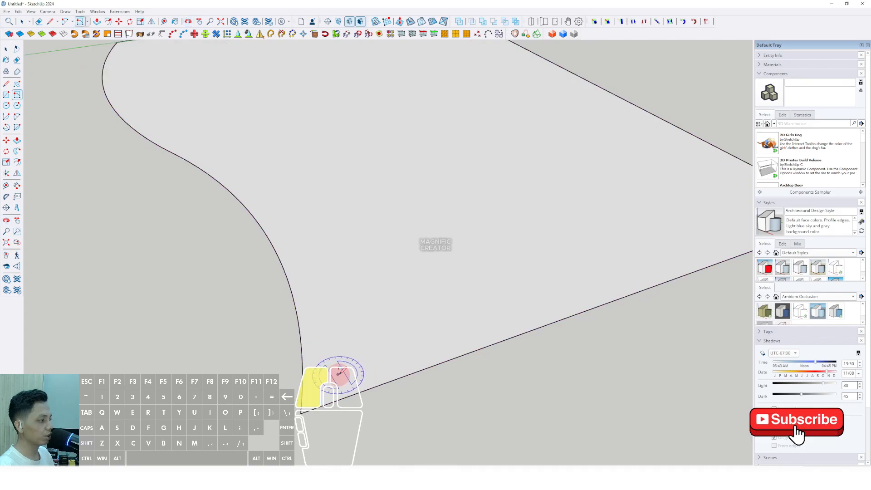
scroll(338, 375, "up", 2)
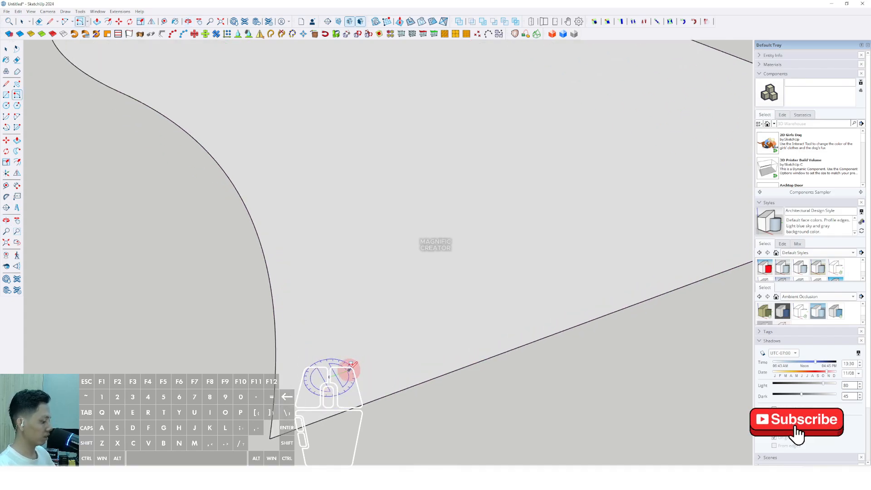
scroll(350, 363, "up", 3)
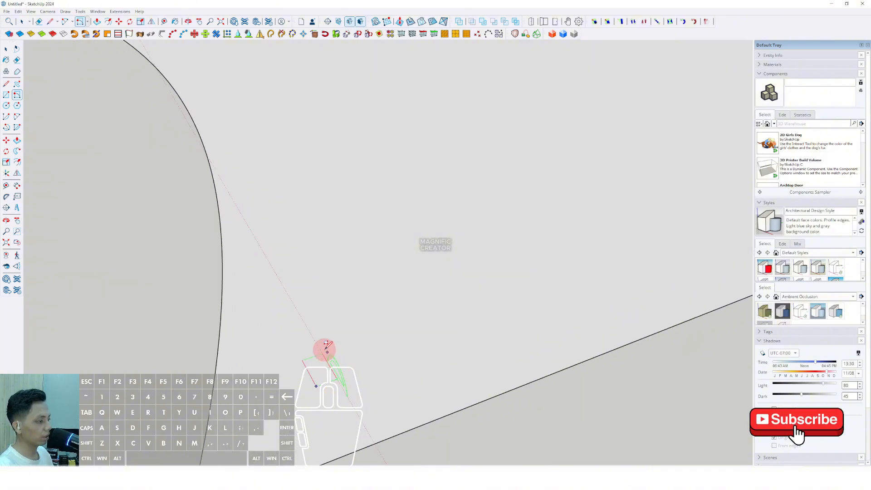
scroll(319, 370, "up", 2)
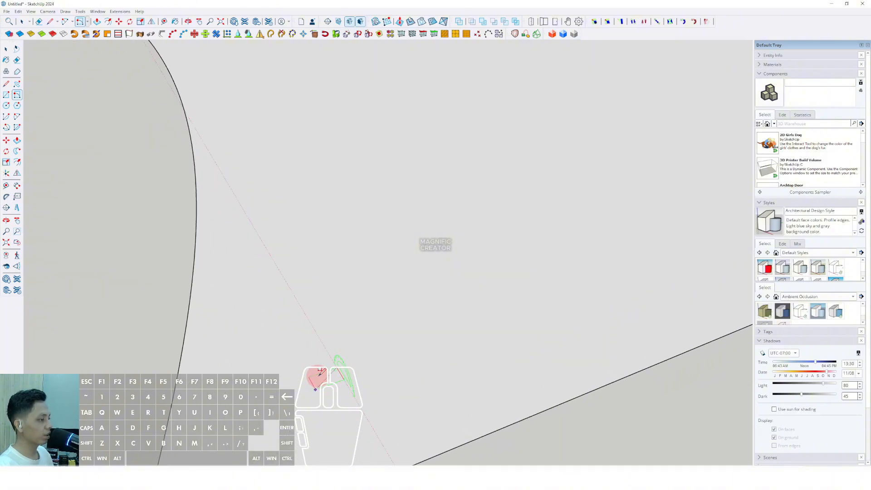
scroll(319, 371, "up", 2)
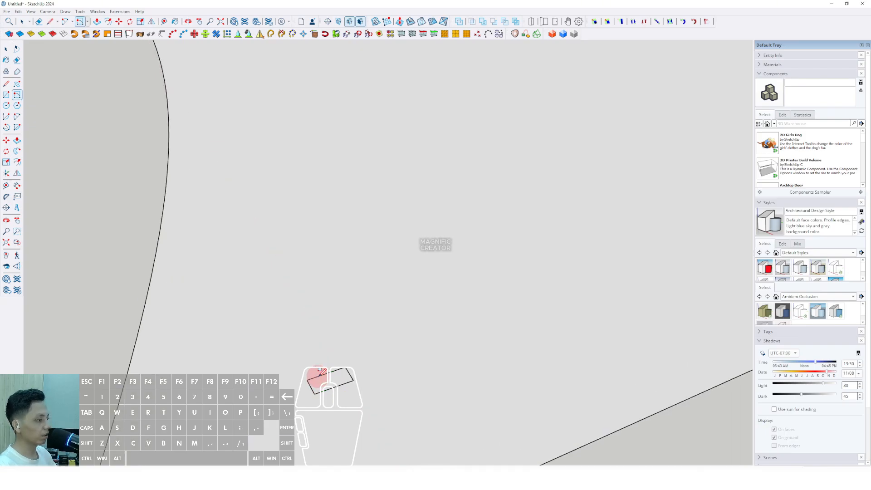
scroll(319, 380, "down", 3)
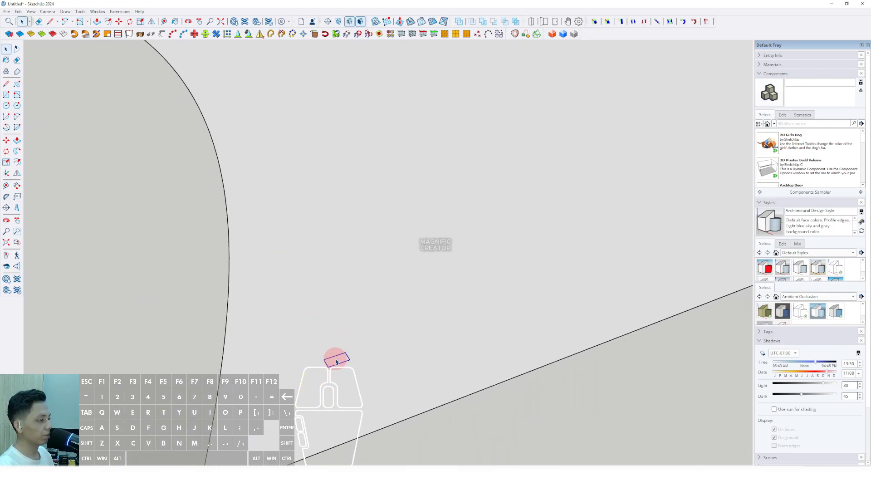
Extrude the small rectangle upward into a tall column and group all of its geometry
middle_click_drag(336, 362, 353, 379)
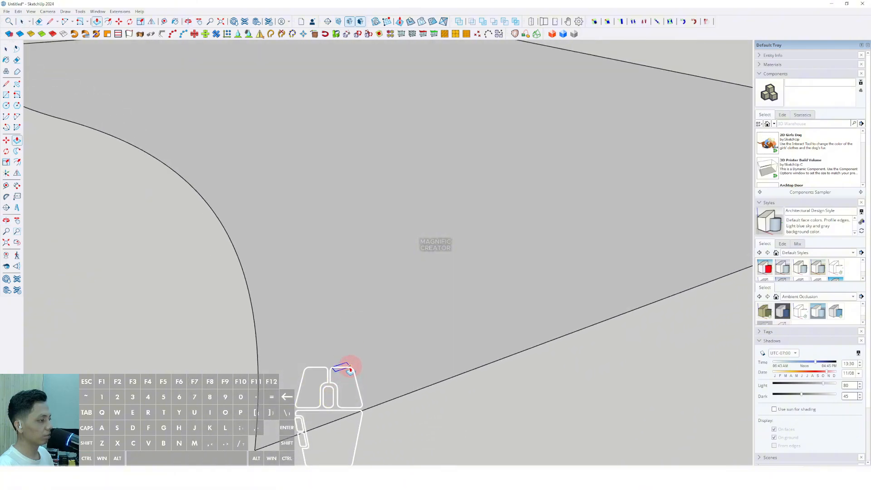
left_click(350, 370)
left_click(344, 223)
key("space")
middle_click_drag(345, 222, 390, 268)
triple_click(343, 241)
right_click(342, 240)
left_click(360, 304)
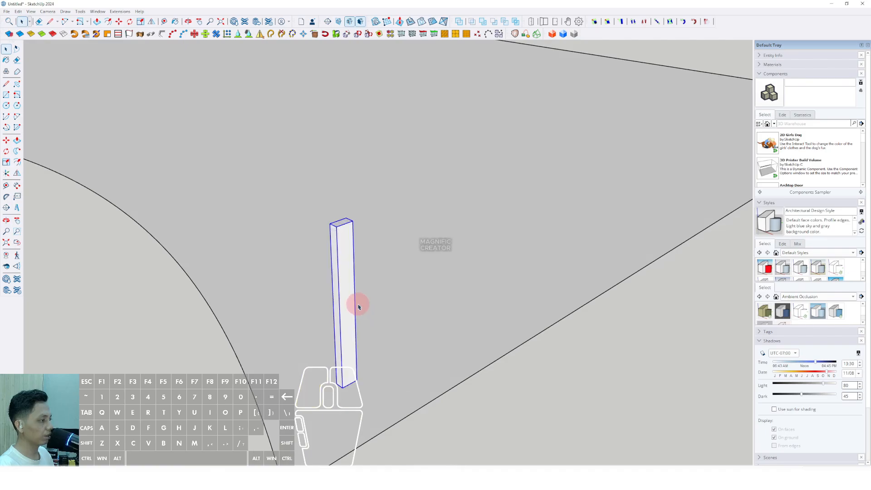
Convert the grouped column into a component, keeping the default name and settings
mouse_move(356, 301)
middle_mouse_down()
mouse_move(342, 305)
mouse_move(346, 277)
middle_mouse_up()
right_click(348, 276)
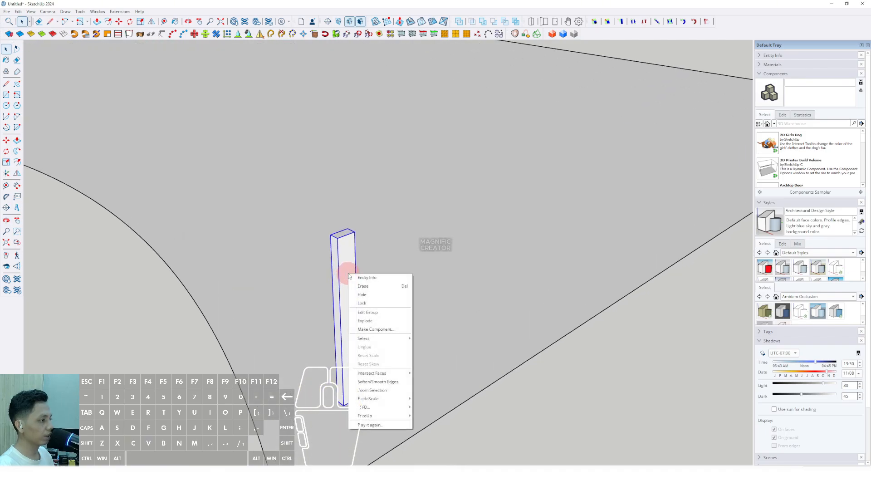
left_click(369, 329)
left_click(410, 289)
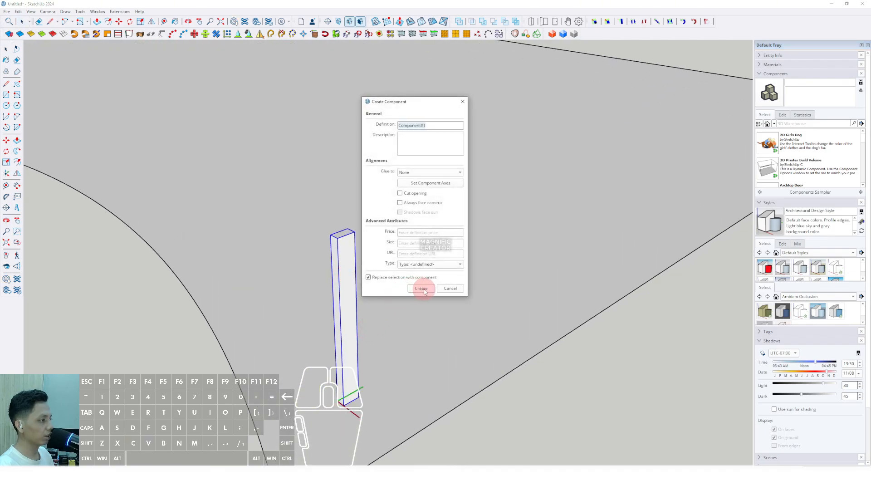
middle_click_drag(401, 290, 408, 333)
scroll(393, 299, "down", 5)
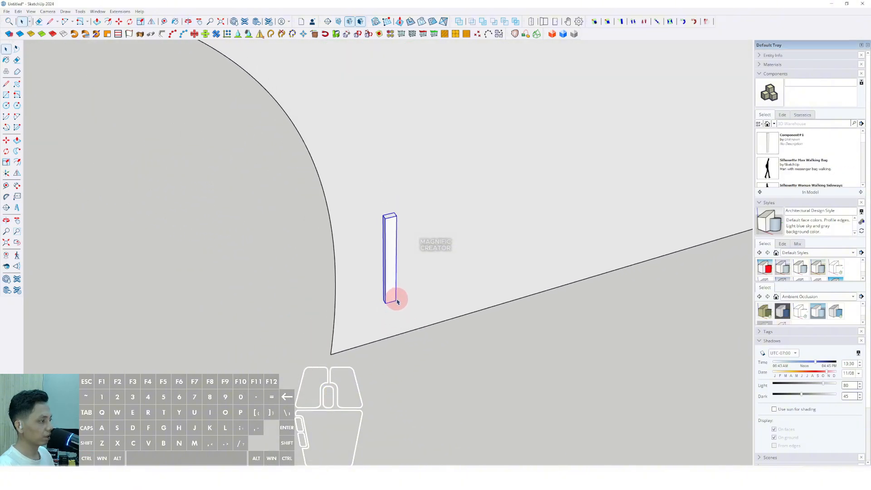
middle_click_drag(390, 292, 355, 260)
scroll(444, 319, "up", 4)
scroll(456, 322, "up", 5)
key("m")
scroll(439, 308, "up", 2)
scroll(438, 301, "down", 5)
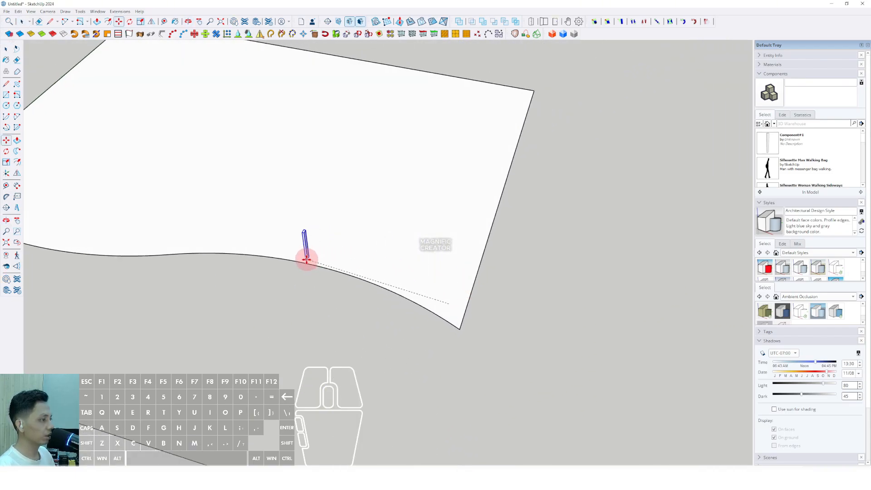
scroll(295, 259, "up", 2)
middle_click_drag(295, 260, 396, 218)
scroll(394, 259, "up", 2)
scroll(393, 271, "down", 4)
scroll(394, 213, "up", 2)
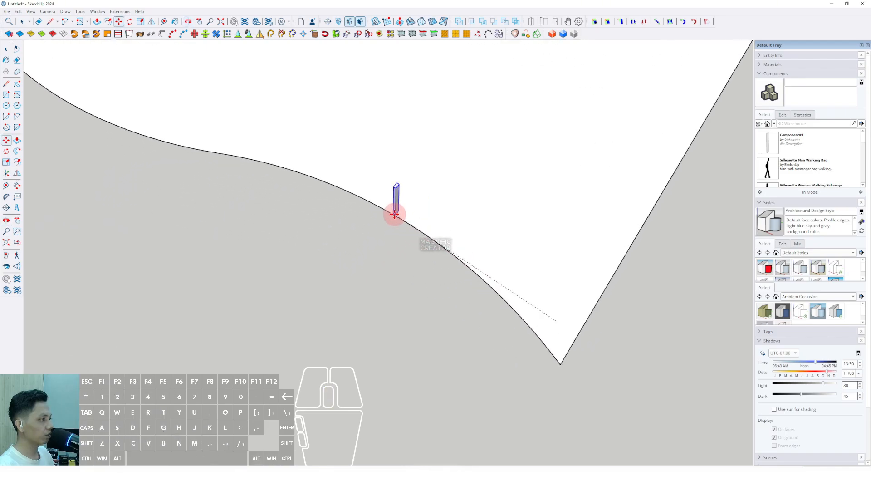
middle_click_drag(389, 211, 442, 245)
middle_click_drag(389, 221, 454, 315)
scroll(444, 307, "down", 3)
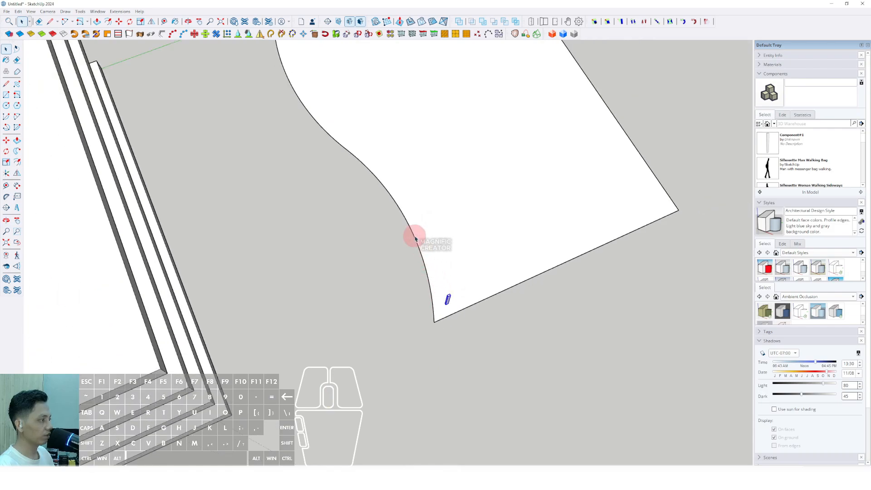
scroll(411, 228, "down", 1)
key("space")
Move the flat outline group together with the column farther away from the slab stack and deselect them
middle_click_drag(410, 227, 412, 236)
scroll(411, 236, "down", 2)
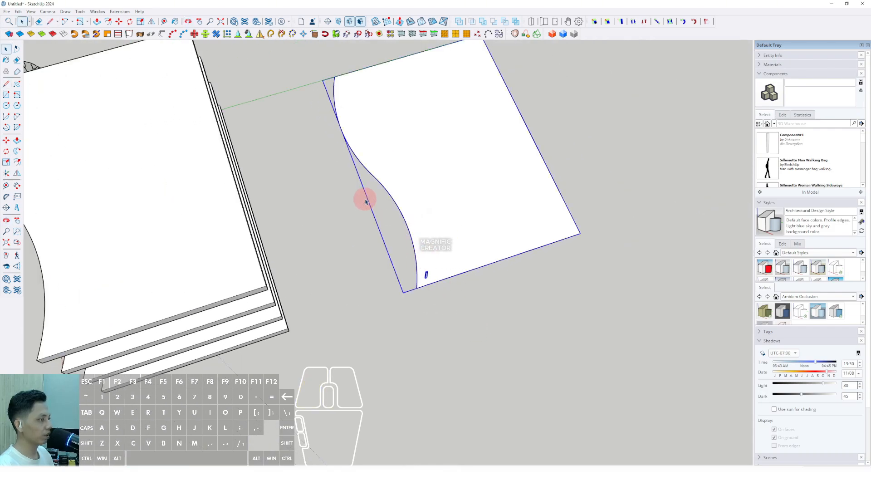
key("m")
left_click(434, 223)
left_click(585, 176)
key("space")
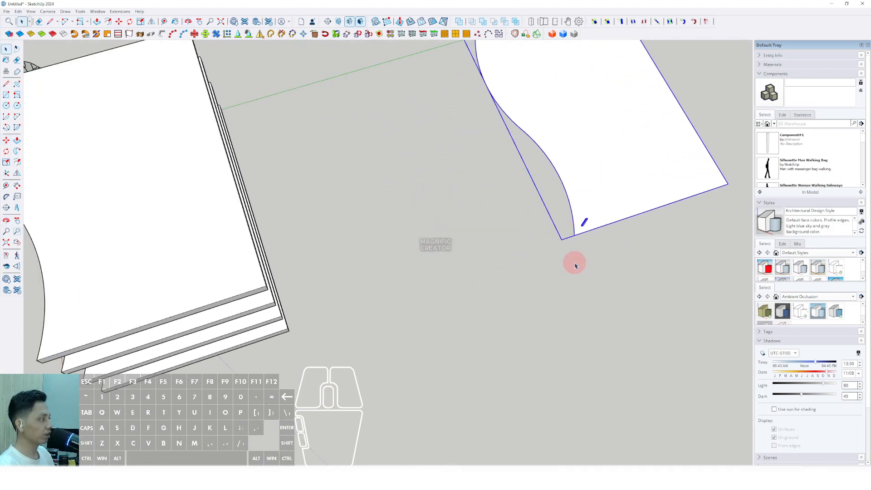
middle_click_drag(576, 265, 481, 219)
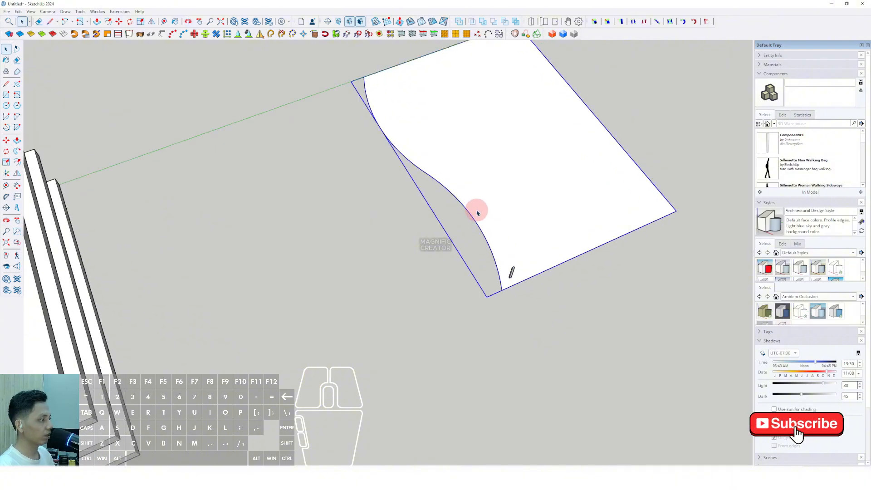
left_click(32, 73)
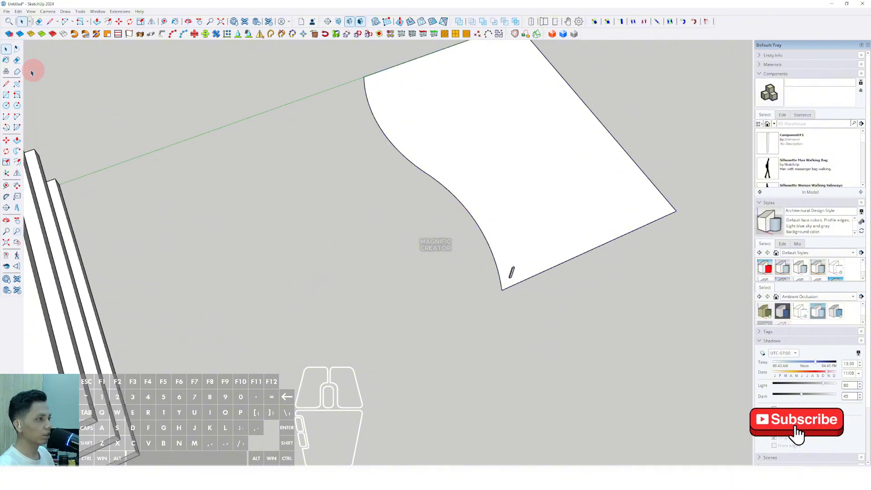
Draw a vertical guide line along the blue axis beside the curved edge of the flat outline and select it
left_click(5, 83)
scroll(472, 207, "up", 1)
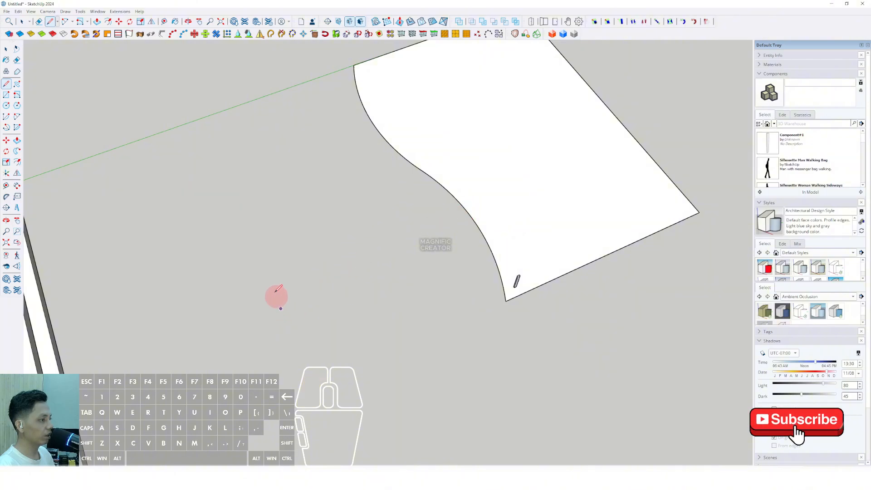
middle_click_drag(277, 295, 237, 114)
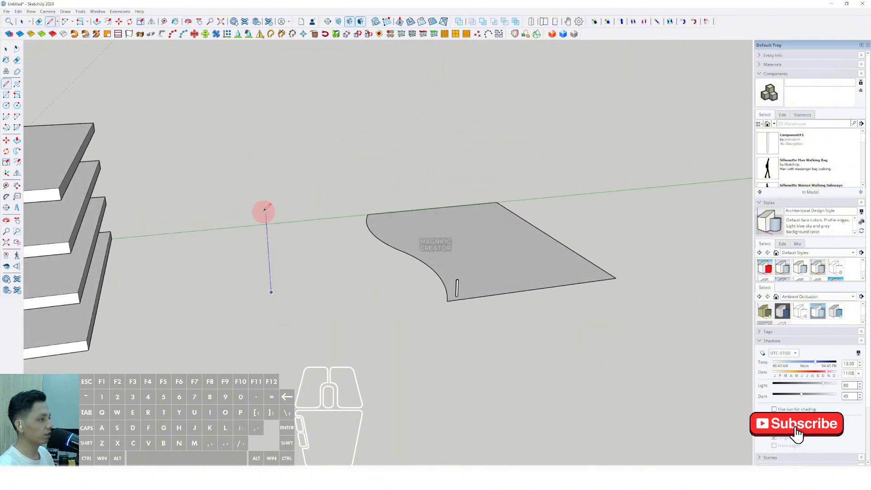
key("space")
mouse_move(262, 154)
middle_mouse_down()
mouse_move(305, 255)
mouse_move(383, 325)
mouse_move(317, 330)
mouse_move(312, 342)
middle_mouse_up()
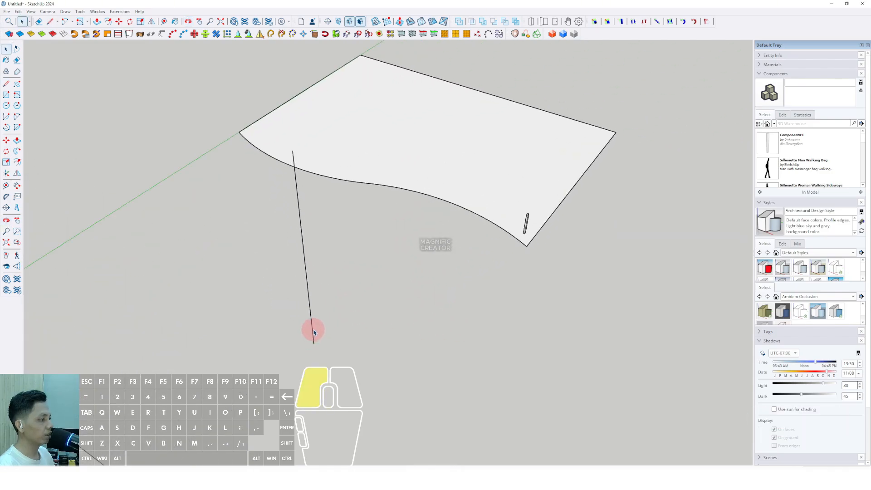
middle_click_drag(414, 202, 428, 201)
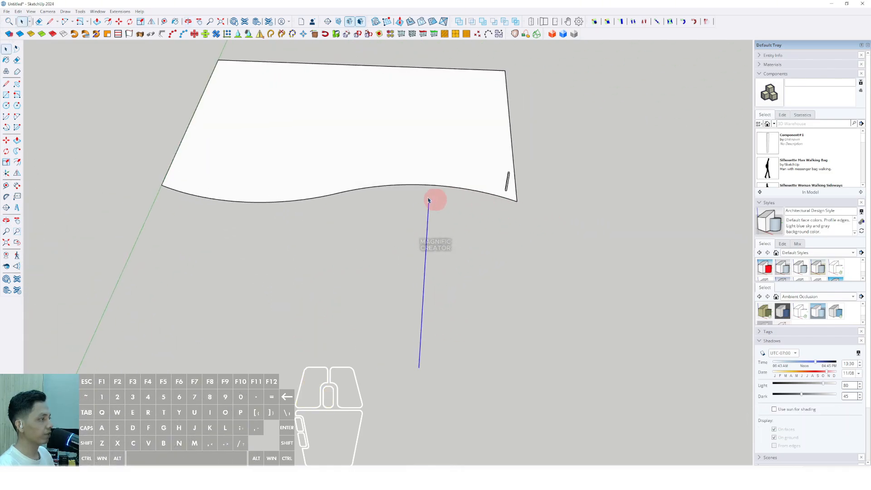
Draw a second vertical line near the far corner of the flat face and select both vertical lines
middle_click_drag(504, 196, 193, 187)
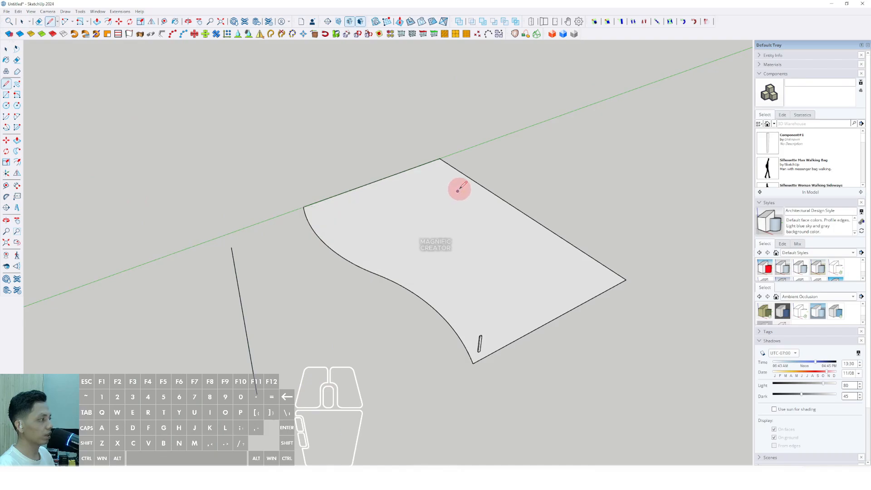
middle_click_drag(439, 167, 218, 304)
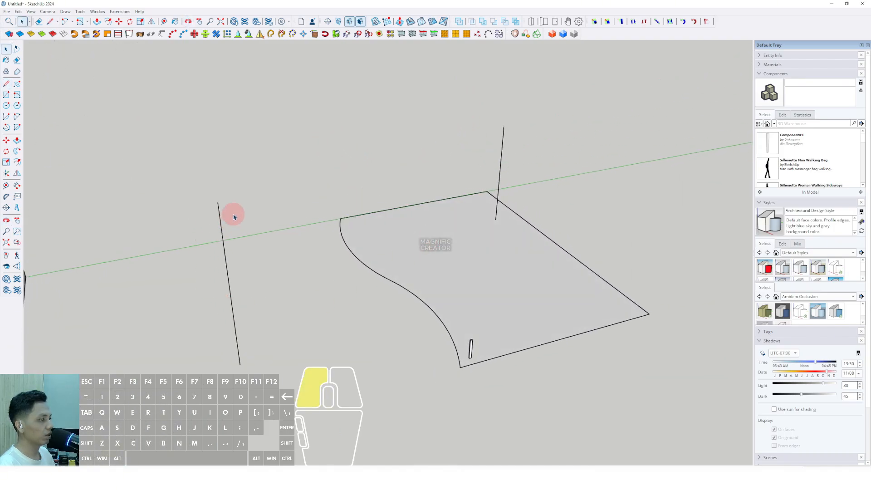
middle_click_drag(442, 236, 548, 277)
middle_click_drag(495, 321, 468, 224)
scroll(469, 223, "up", 5)
scroll(461, 207, "down", 4)
scroll(457, 204, "down", 1)
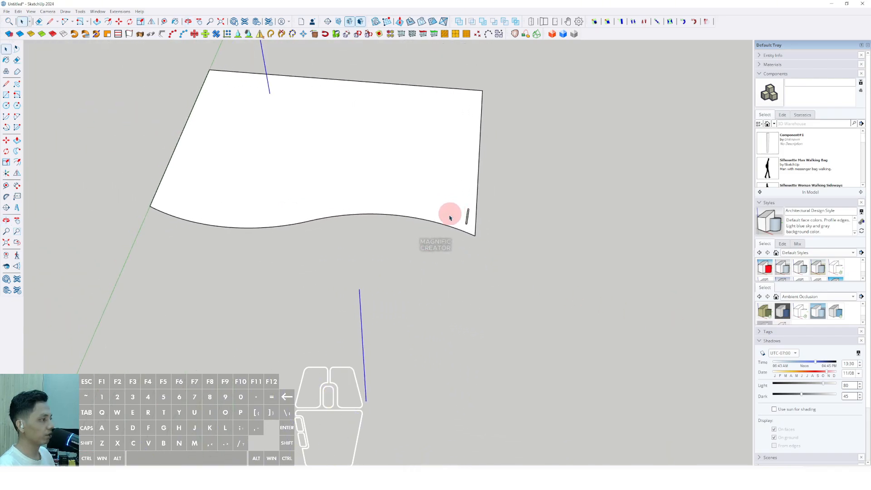
Move the column component from the outline's front corner to the lower end of the vertical line outside the curved edge
scroll(467, 223, "up", 1)
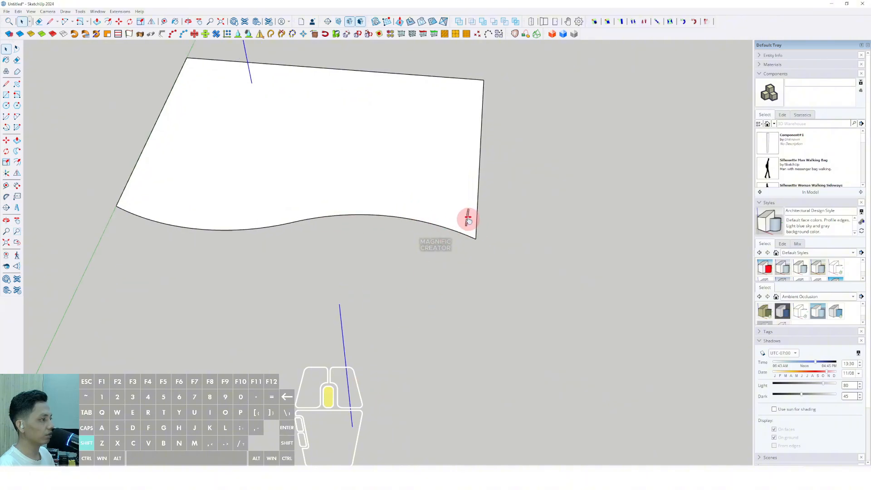
middle_click_drag(467, 220, 382, 189)
scroll(472, 258, "up", 7)
scroll(475, 270, "up", 2)
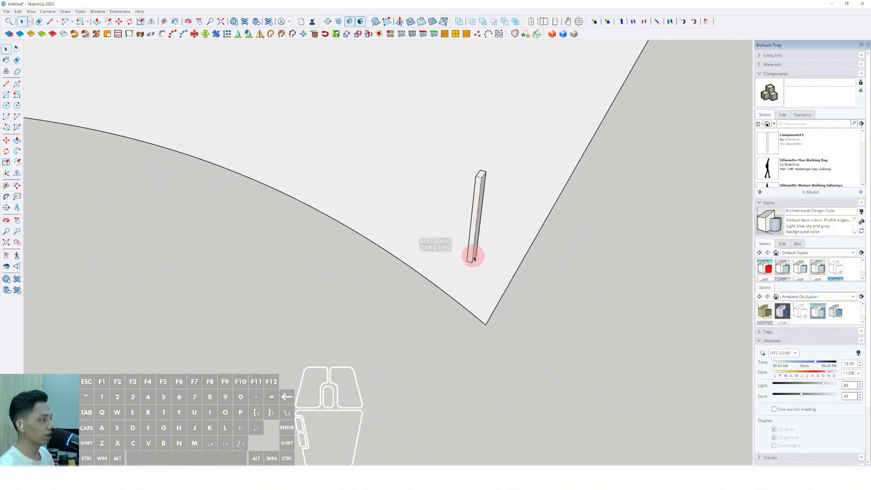
scroll(472, 256, "up", 2)
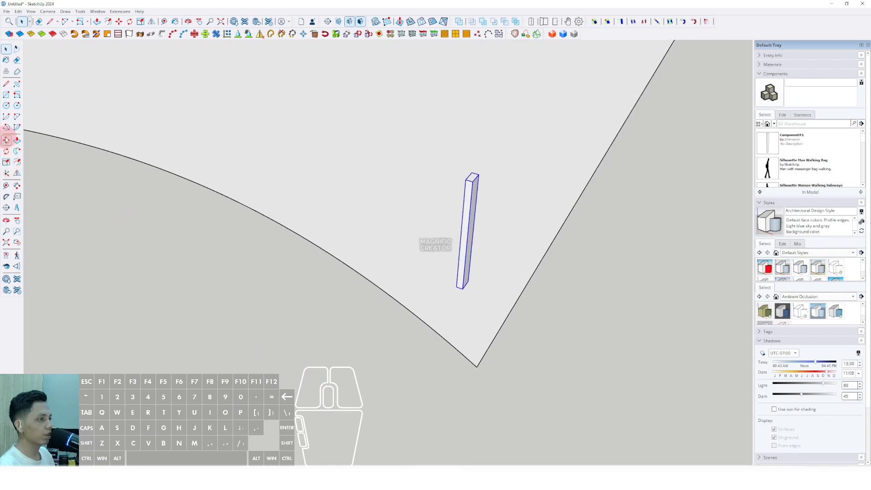
scroll(454, 291, "up", 2)
scroll(467, 284, "down", 5)
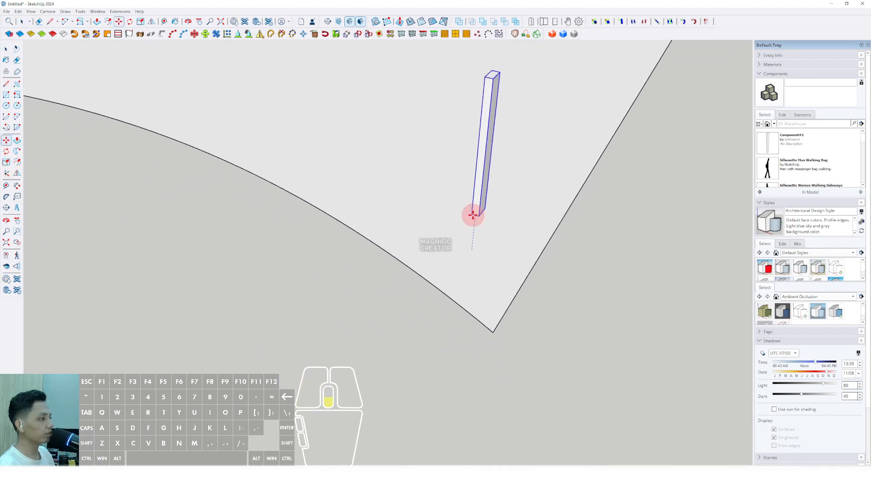
scroll(472, 212, "down", 3)
middle_click_drag(473, 211, 503, 178, "shift")
scroll(259, 292, "up", 1)
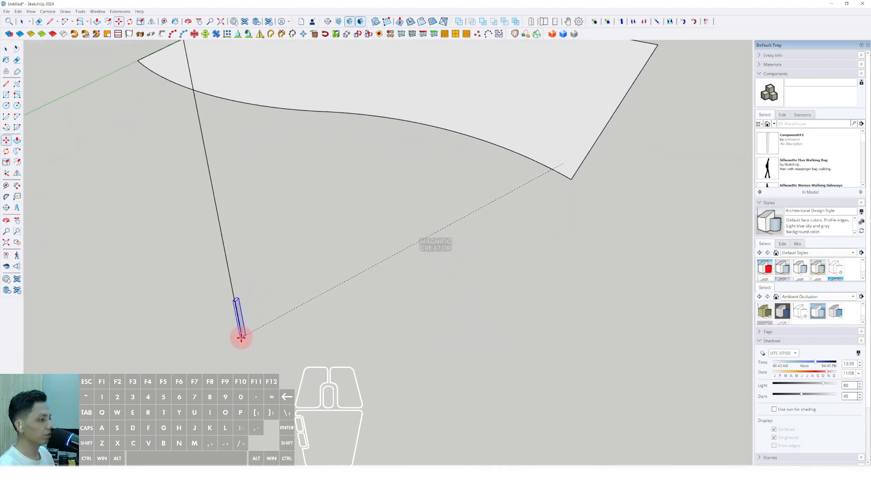
scroll(241, 337, "up", 5)
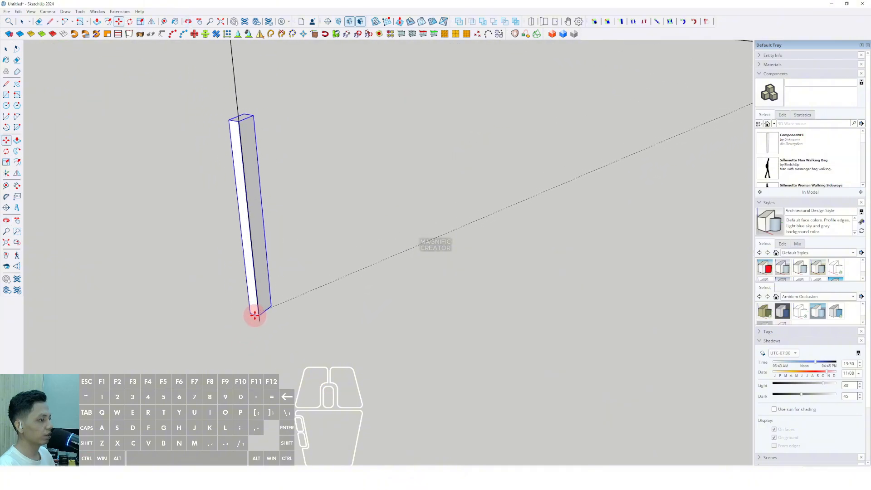
Move the column along the green axis from the vertical guide line's lower end onto the outline's curved edge
scroll(263, 310, "down", 1)
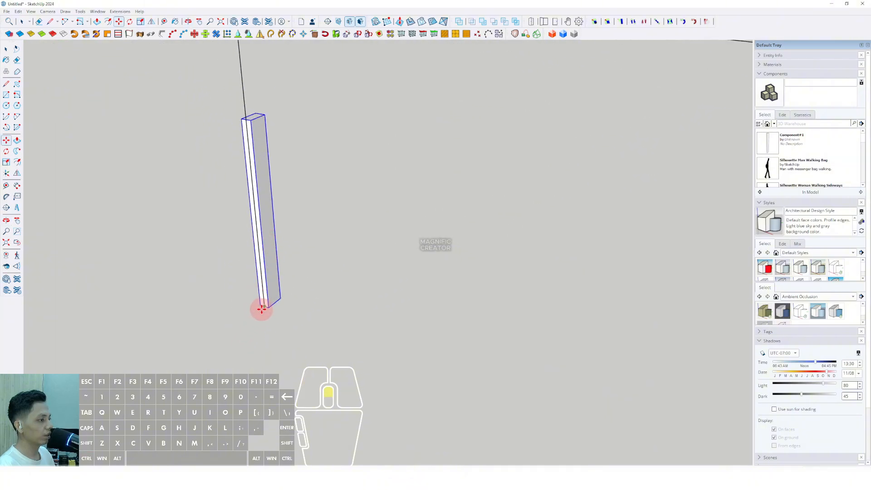
scroll(264, 306, "down", 6)
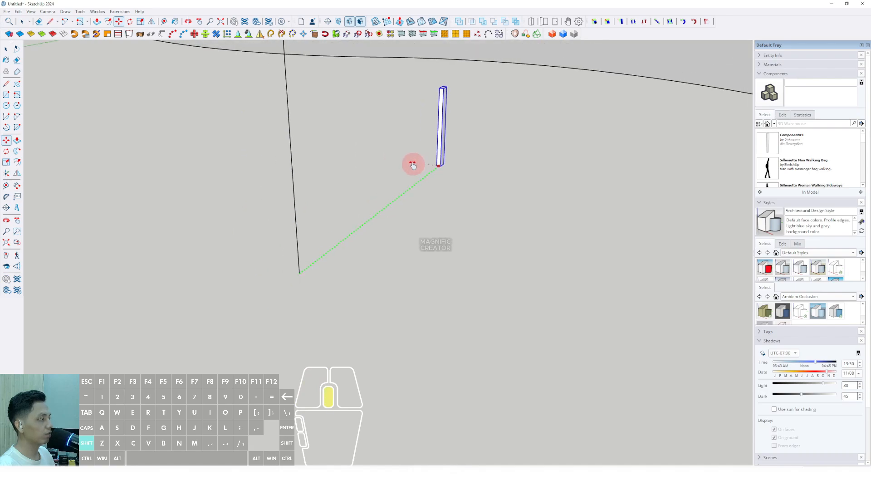
scroll(412, 217, "up", 4)
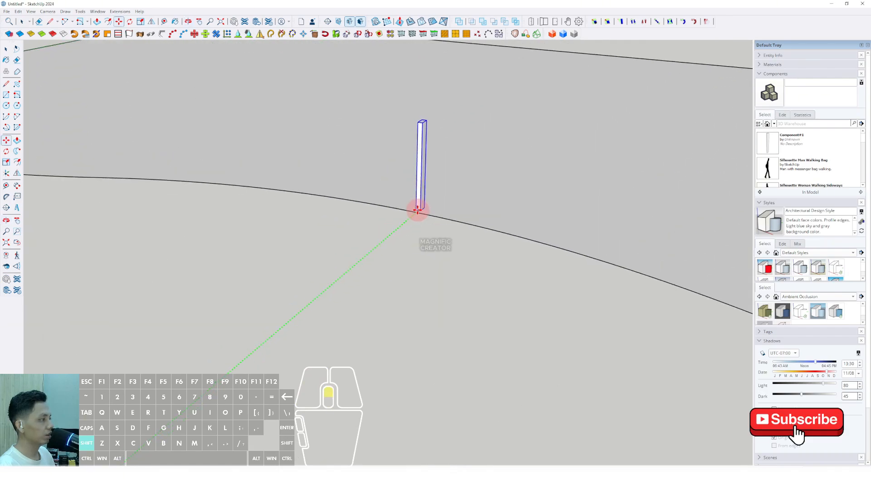
left_click(392, 285)
scroll(415, 243, "down", 6)
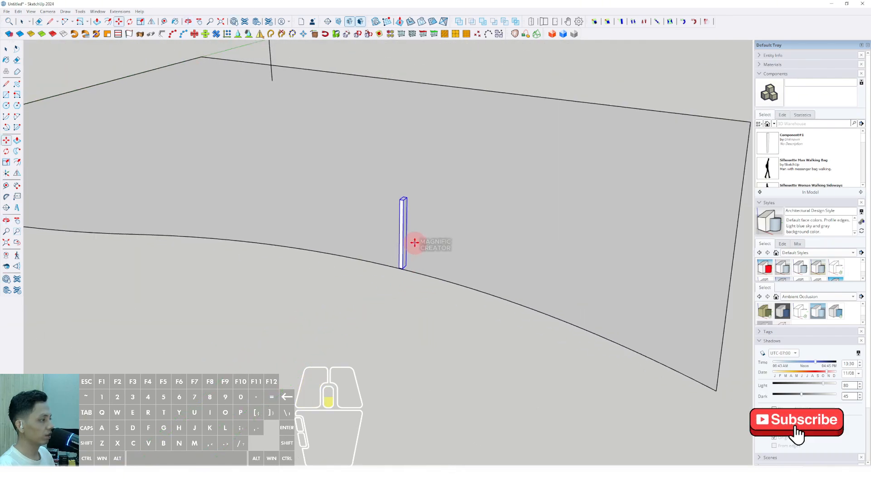
middle_click_drag(407, 224, 375, 208)
scroll(403, 219, "down", 2)
key("space")
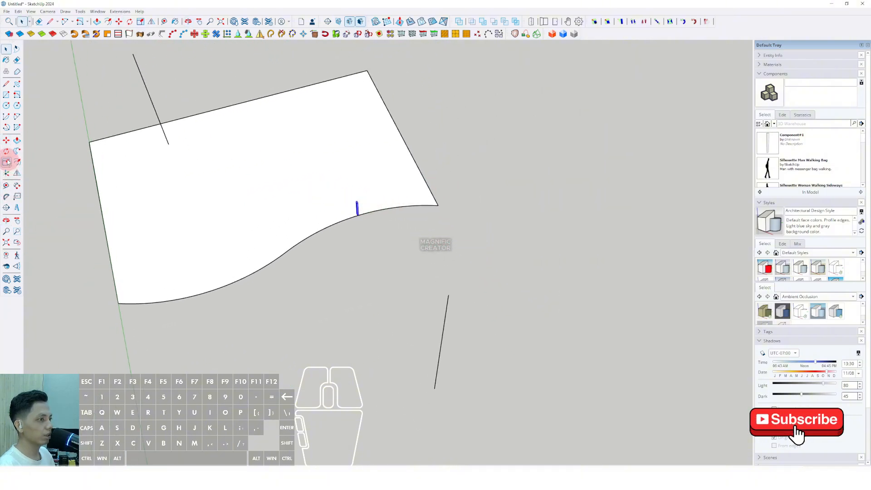
Rotate-copy the column about the guide line's lower end to the outline's nearby corner and array it across five equal spaces
left_click(7, 151)
middle_click_drag(423, 391, 432, 398)
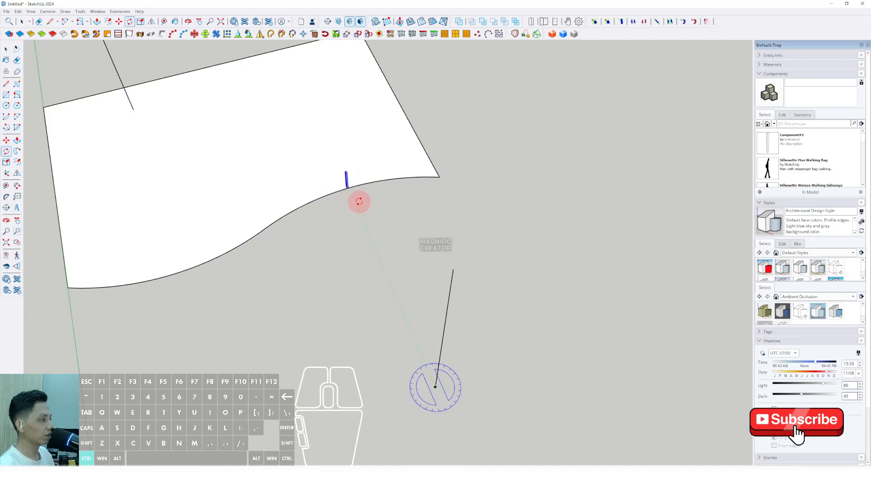
scroll(359, 201, "up", 8)
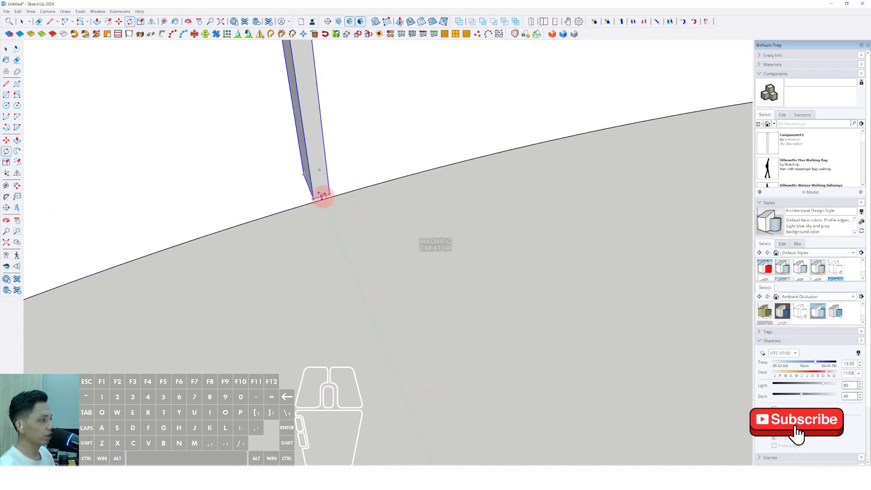
left_click(323, 196)
scroll(436, 156, "down", 6)
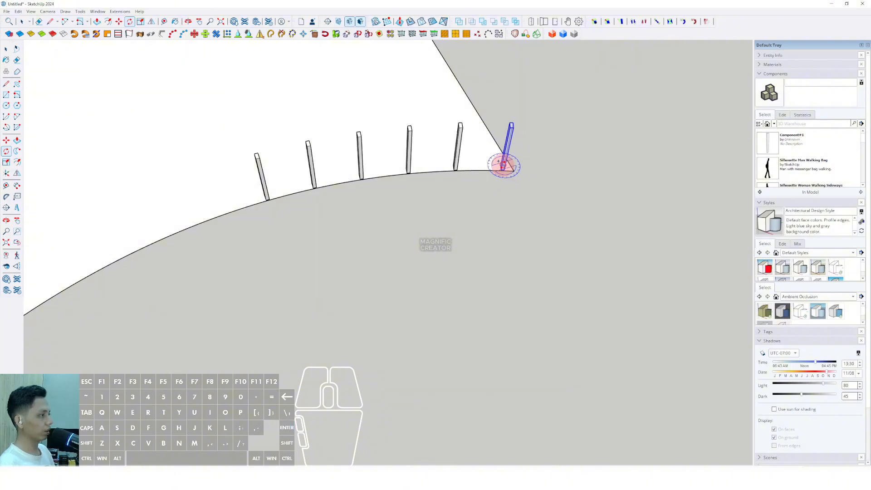
key("space")
Rotate-copy the first column about the same guide line toward the curve's inflection point, filling the arc with five equal spaces
middle_click_drag(499, 163, 337, 263)
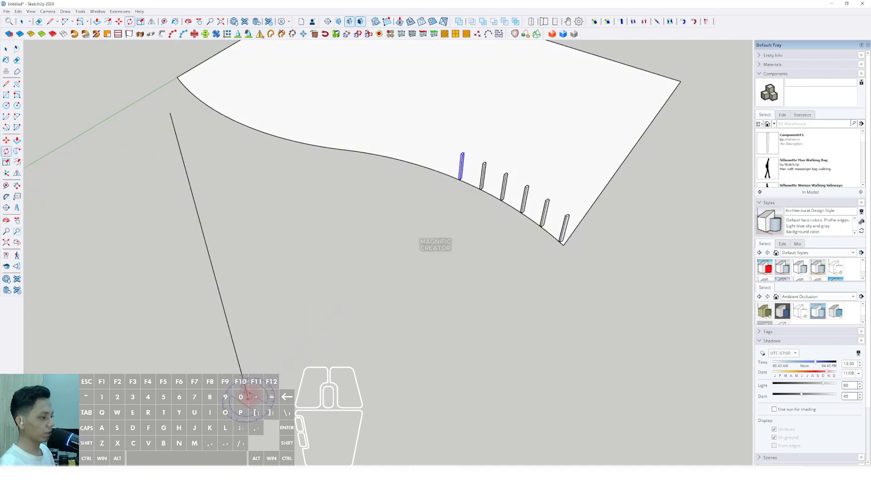
scroll(443, 195, "up", 10)
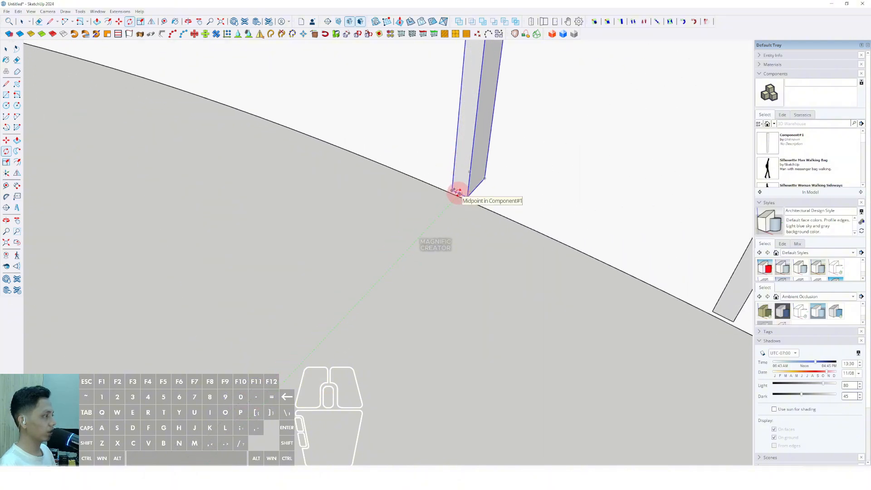
scroll(459, 193, "down", 10)
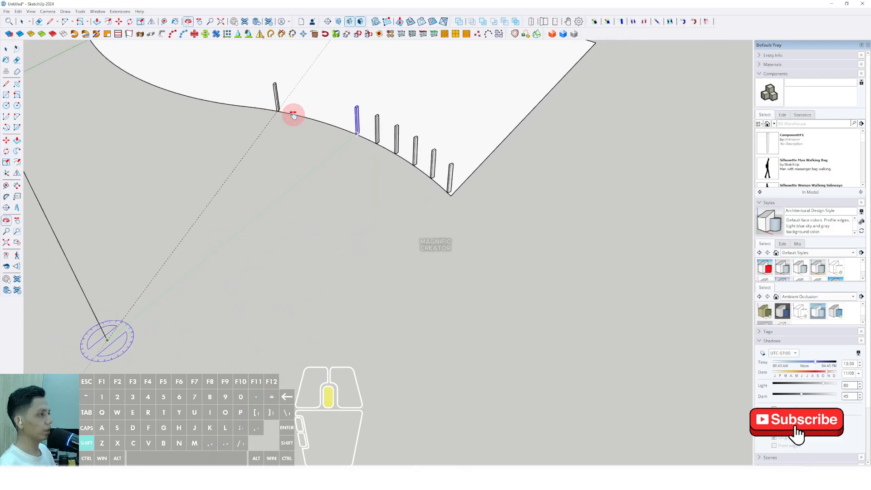
middle_click_drag(293, 115, 351, 171)
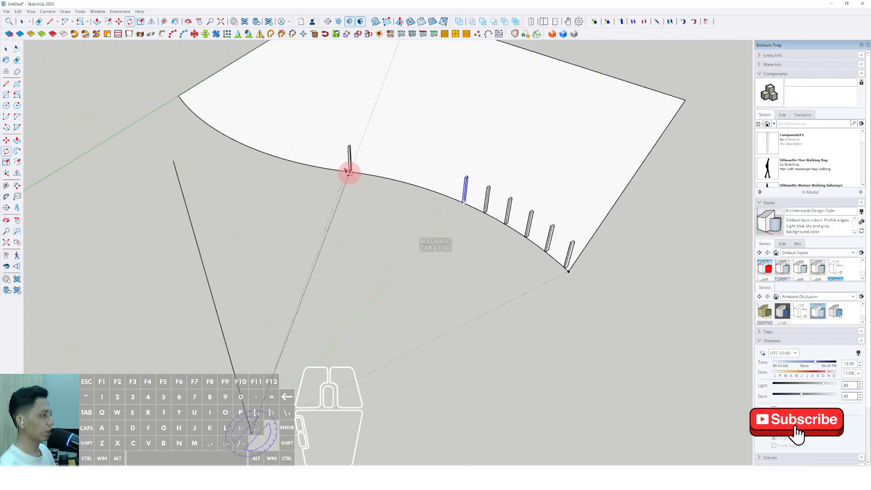
scroll(350, 170, "up", 3)
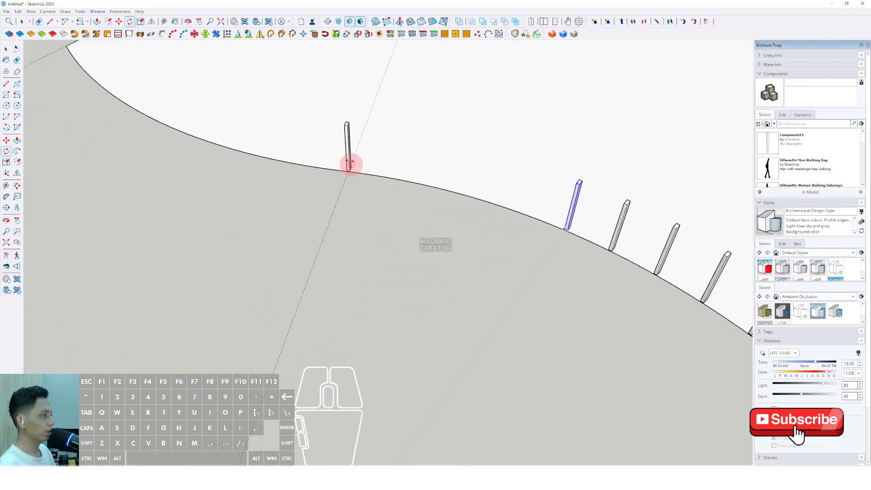
left_click(351, 165)
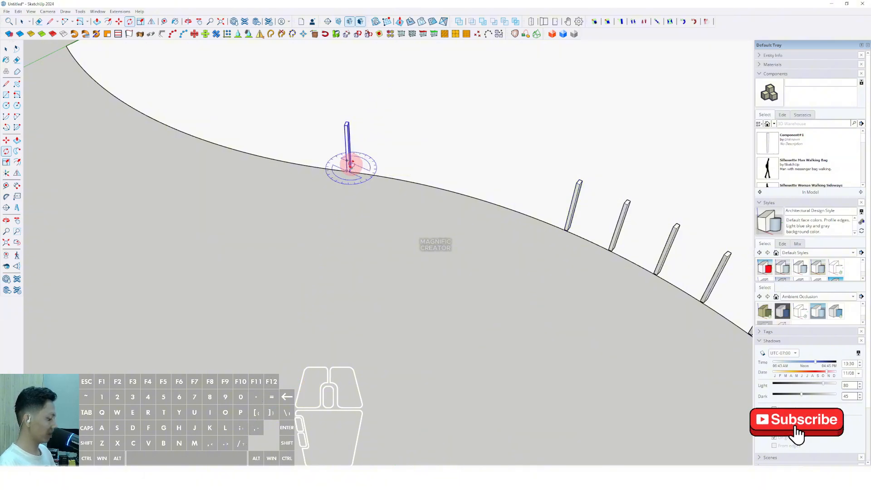
middle_click_drag(352, 167, 236, 142)
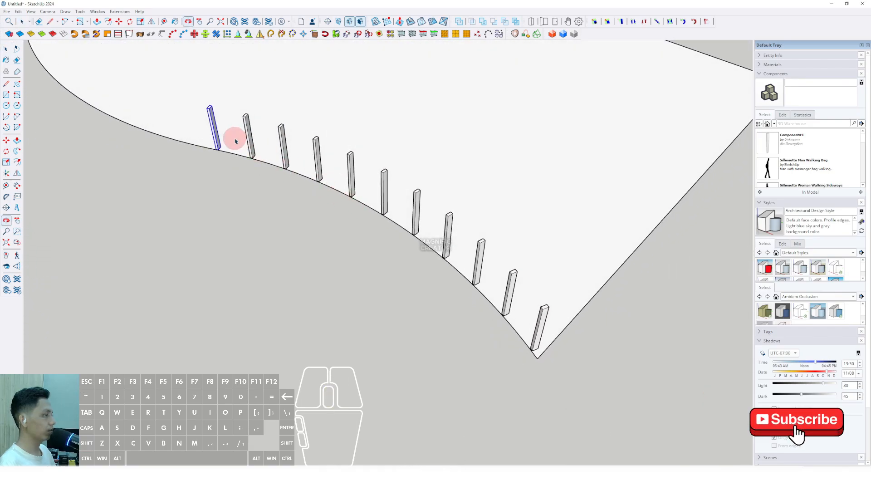
Copy one column by its bottom-edge midpoint to the lower end of the second vertical line on the flat face
middle_click_drag(548, 341, 378, 345)
left_click(451, 265)
scroll(447, 254, "up", 3)
key("m")
left_click(377, 346, "ctrl")
scroll(470, 284, "down", 10)
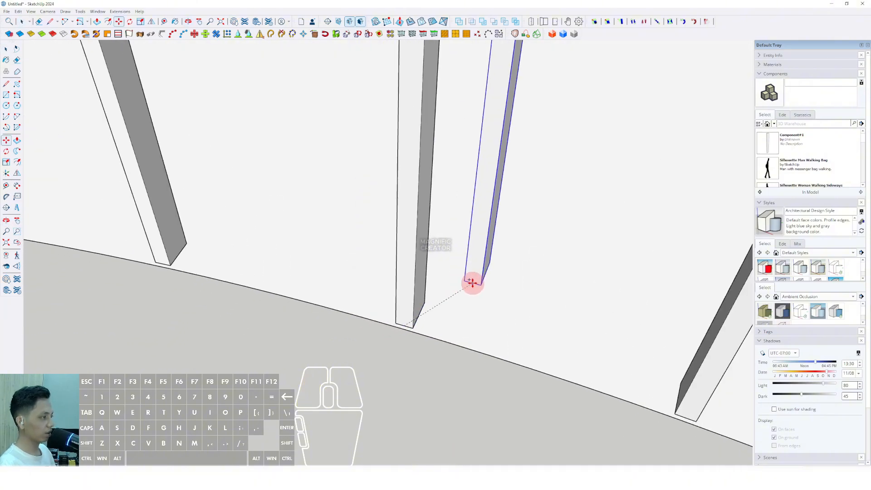
scroll(351, 179, "up", 8)
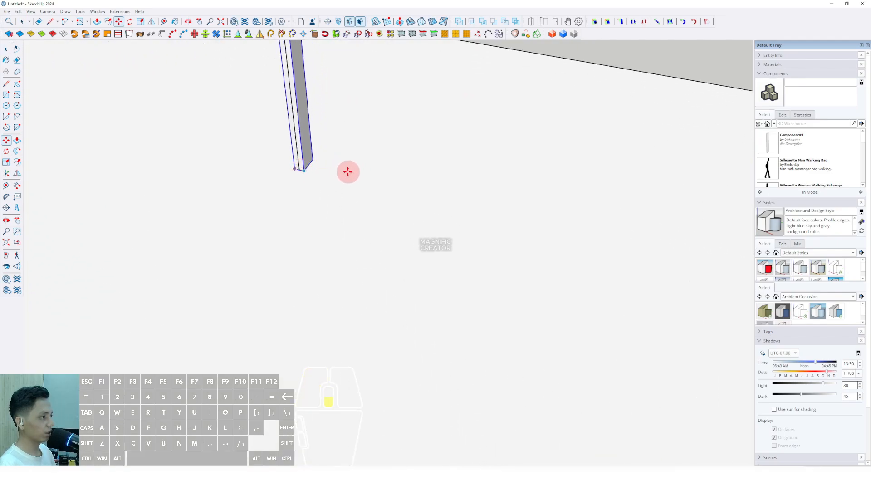
scroll(342, 175, "down", 5)
middle_click_drag(339, 183, 540, 233)
scroll(322, 204, "down", 3)
Move the copied column along the green axis from the second vertical line onto the outline's other curved portion
scroll(595, 218, "up", 8)
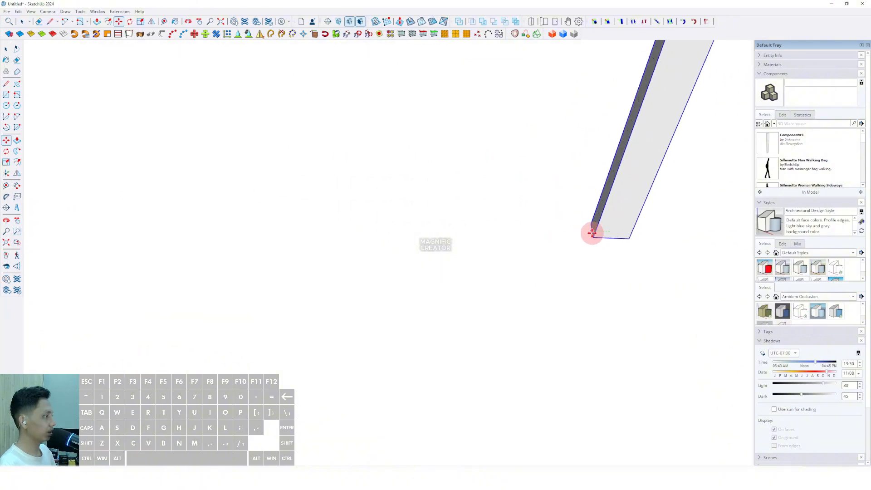
scroll(552, 227, "down", 6)
key("shift")
scroll(313, 214, "down", 2, "shift")
middle_click_drag(260, 198, 560, 204, "shift")
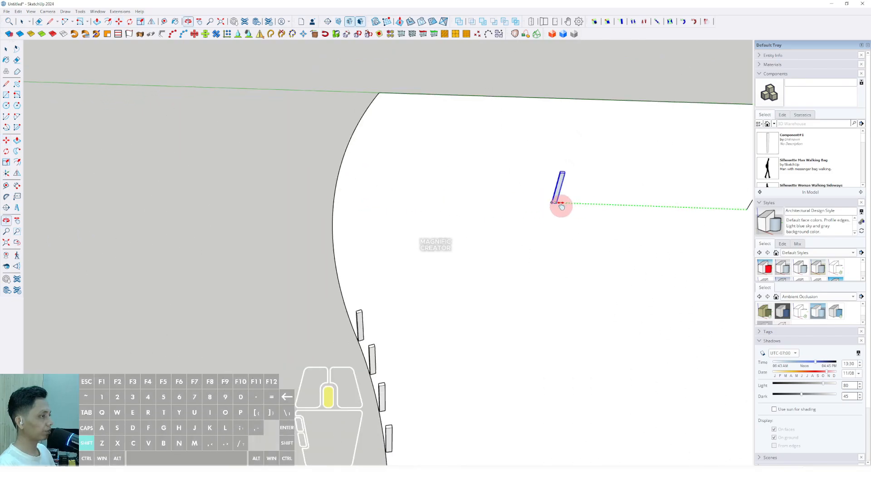
scroll(375, 193, "up", 2, "shift")
middle_click_drag(375, 193, 580, 189, "shift")
scroll(567, 192, "up", 5, "shift")
scroll(547, 197, "up", 2, "shift")
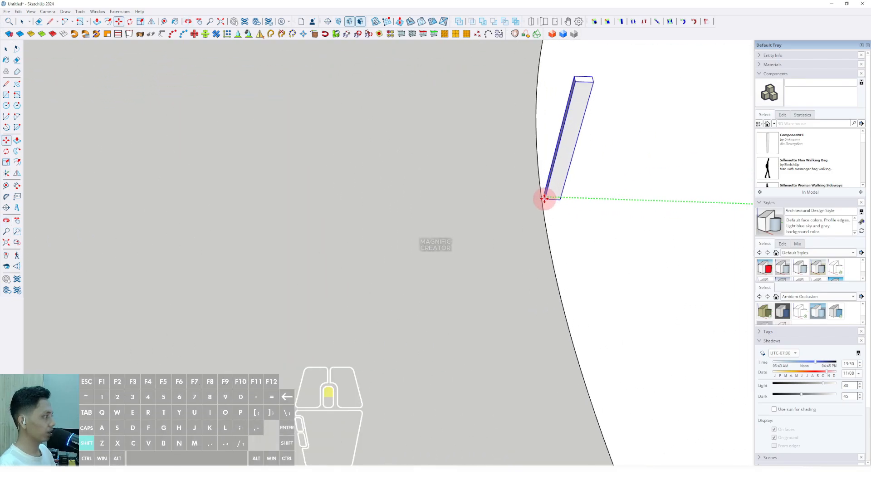
left_click(543, 197, "shift")
key("space")
Rotate-copy this column about the second vertical line's lower end to the curve's far corner, arrayed across five equal spaces
scroll(535, 217, "down", 9)
middle_click_drag(595, 228, 227, 173)
mouse_move(422, 252)
middle_mouse_down("shift")
mouse_move(450, 279)
mouse_move(347, 189)
middle_mouse_up("shift")
scroll(376, 225, "up", 2)
mouse_move(347, 188)
middle_mouse_down()
mouse_move(375, 223)
mouse_move(429, 237)
mouse_move(416, 205)
mouse_move(445, 255)
middle_mouse_up()
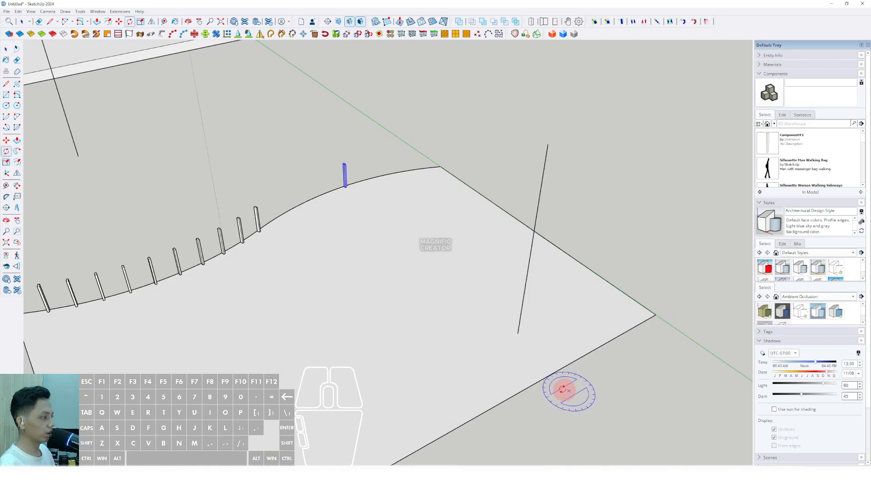
middle_click_drag(563, 390, 515, 338)
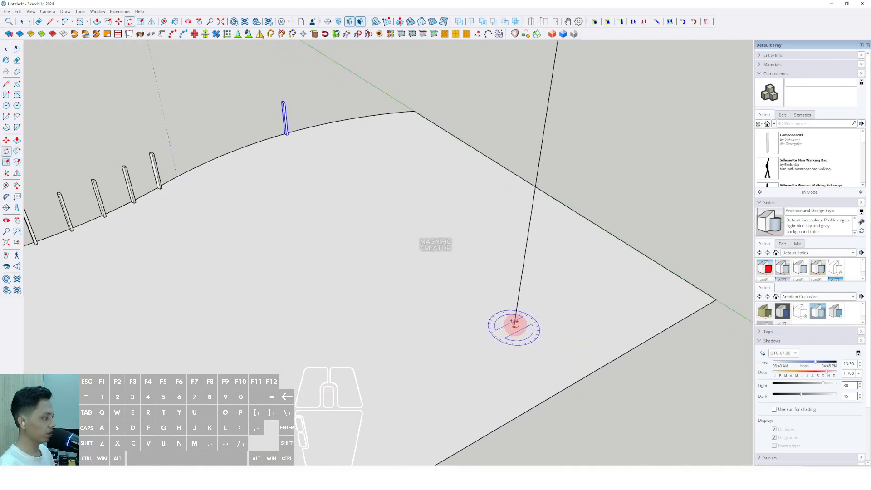
scroll(327, 186, "up", 6)
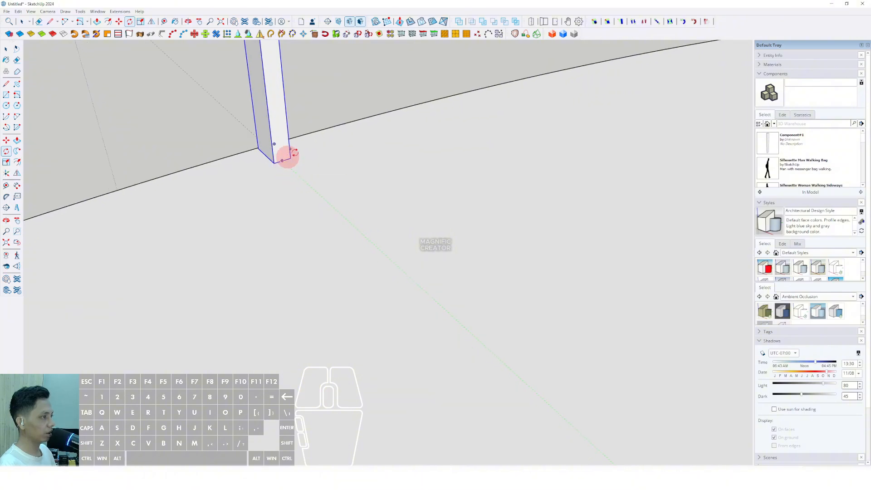
scroll(308, 149, "down", 8)
middle_click_drag(381, 137, 362, 198)
scroll(409, 178, "up", 3)
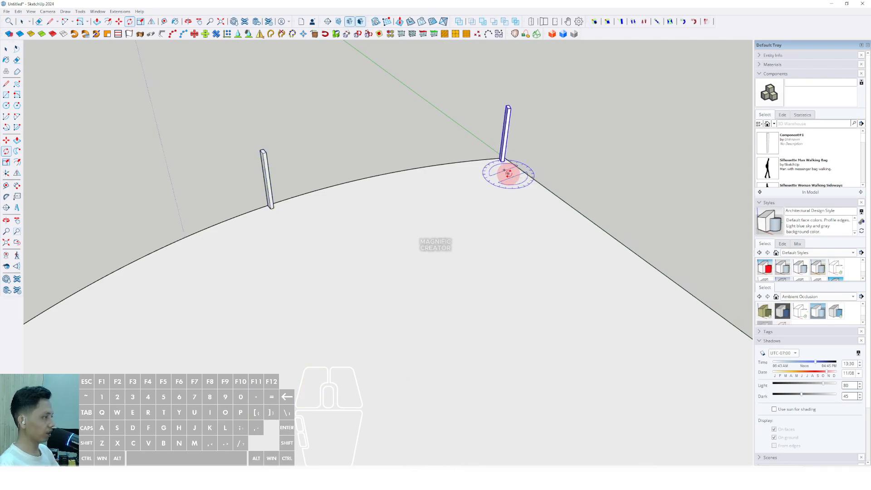
scroll(459, 187, "down", 3)
scroll(366, 215, "up", 4)
scroll(302, 140, "up", 1)
Rotate-copy the original column of this arc about the second line toward the existing row, filling the gap with four equal spaces
left_click(293, 147)
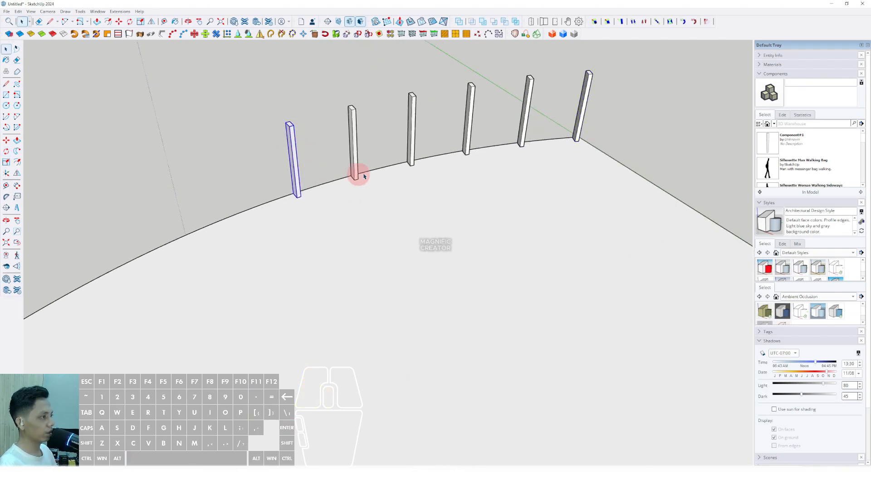
scroll(360, 177, "down", 8)
scroll(372, 230, "down", 3)
scroll(172, 235, "up", 3)
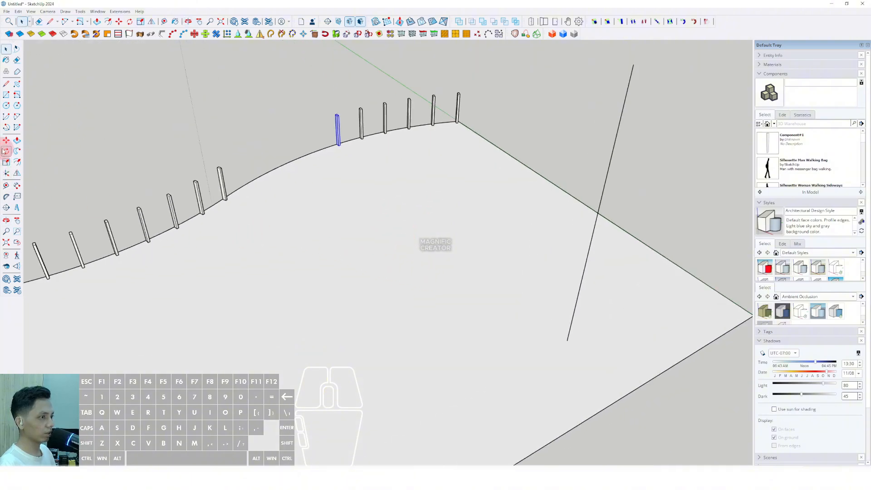
scroll(595, 367, "up", 2)
key("ctrl")
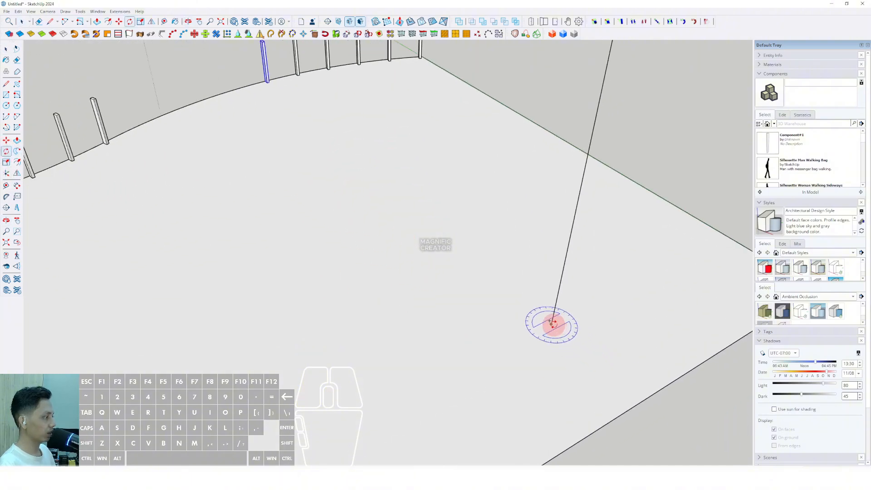
scroll(312, 107, "down", 3)
scroll(313, 180, "up", 6)
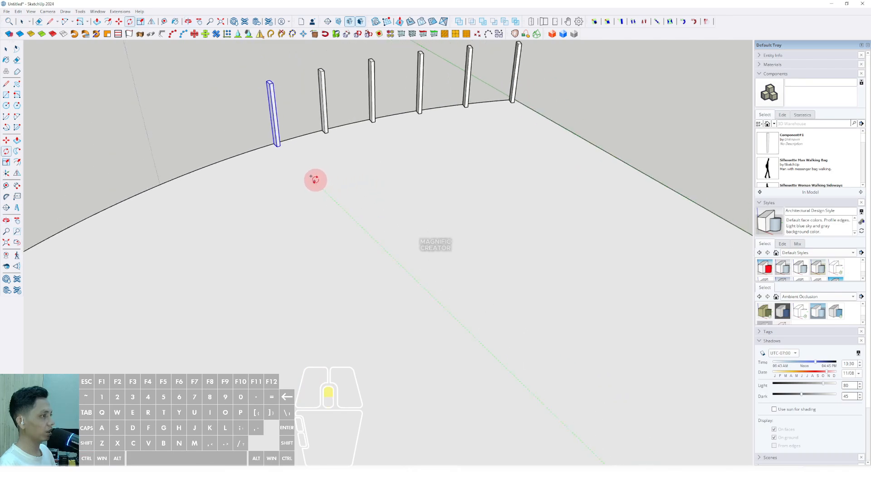
key("shift")
scroll(268, 136, "up", 1, "shift")
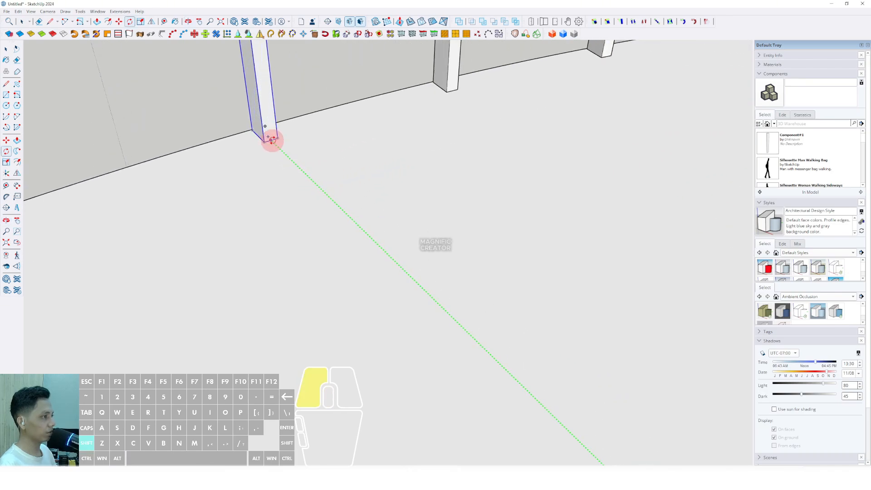
scroll(272, 141, "down", 6, "shift")
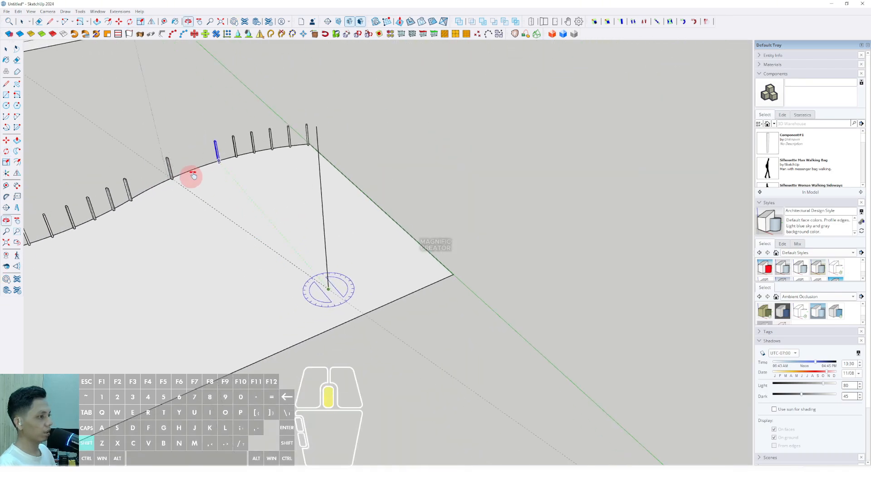
scroll(194, 172, "up", 1)
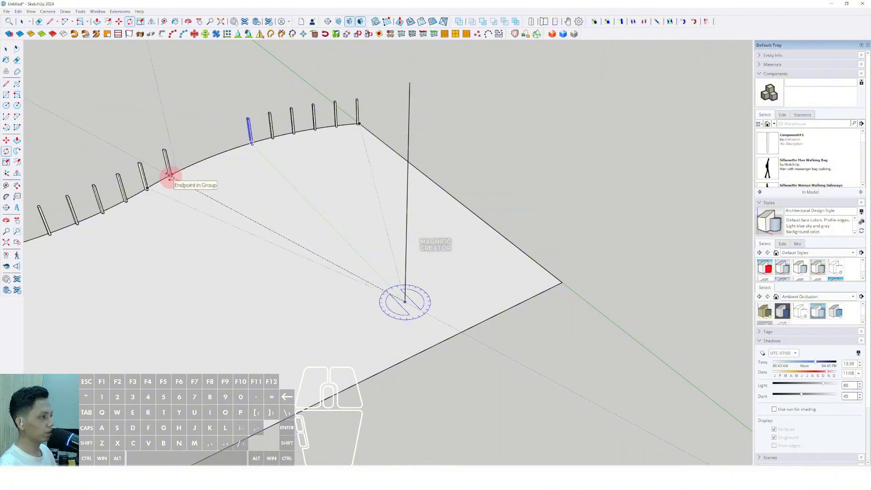
scroll(169, 176, "up", 1)
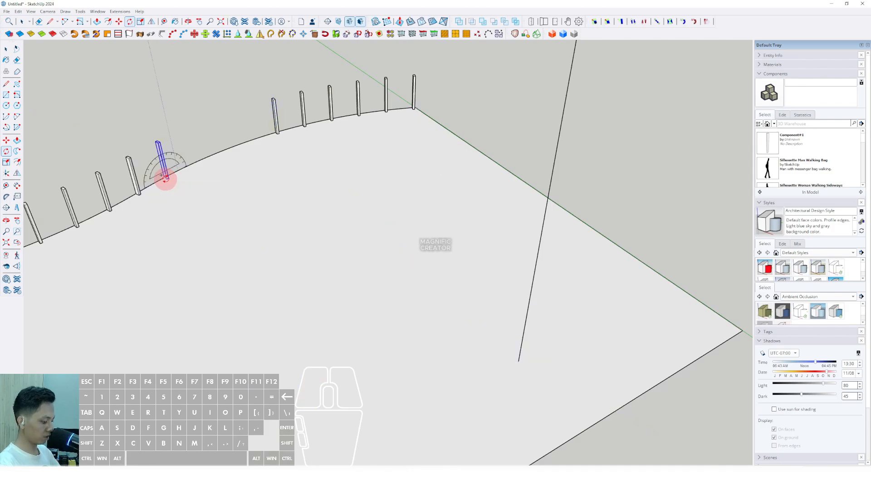
scroll(258, 200, "down", 3)
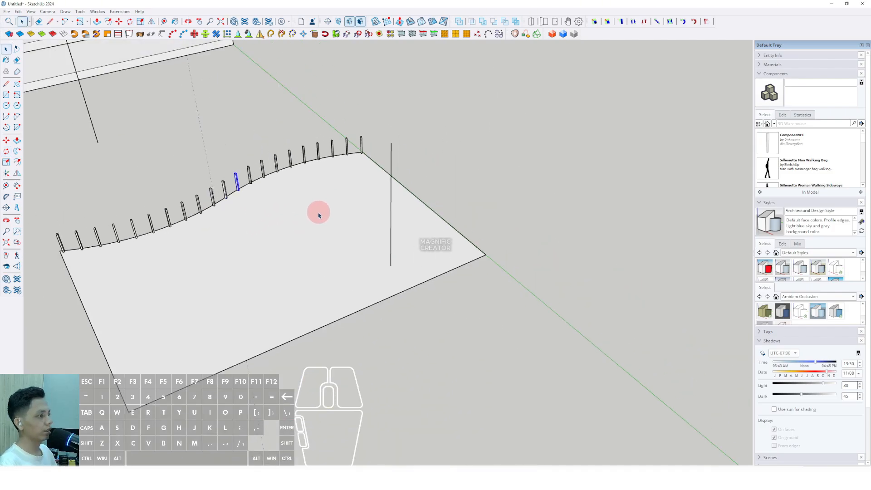
middle_click_drag(317, 214, 492, 254)
scroll(347, 271, "up", 2)
middle_click_drag(347, 270, 251, 220)
middle_click_drag(150, 169, 236, 185)
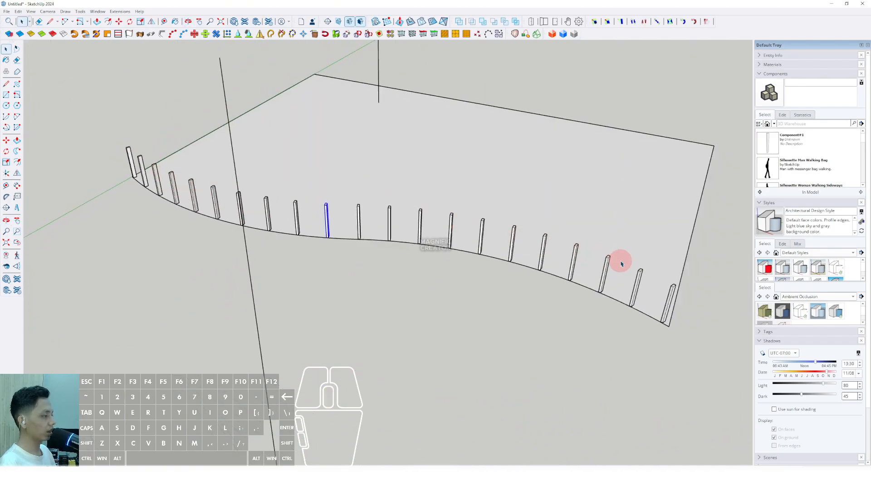
middle_click_drag(622, 264, 268, 157)
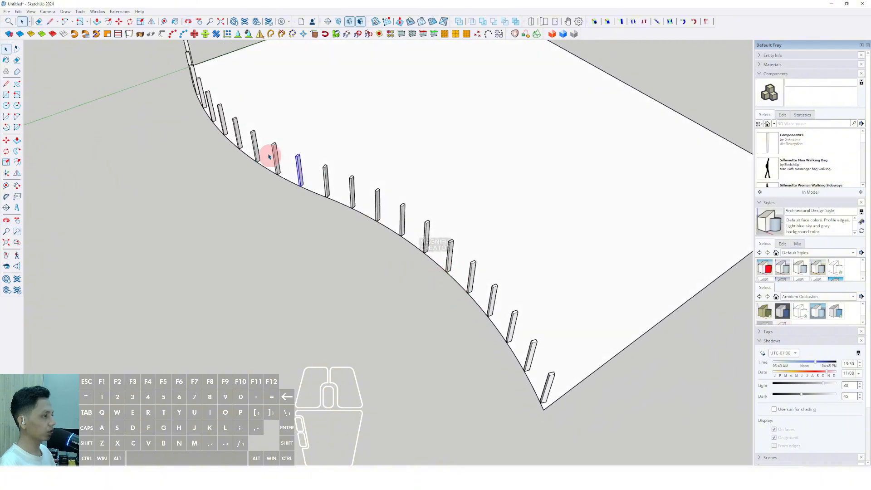
Examine the finished column row from several angles and compare its height with the stacked floor slabs
middle_click_drag(498, 330, 423, 222)
scroll(377, 244, "down", 10)
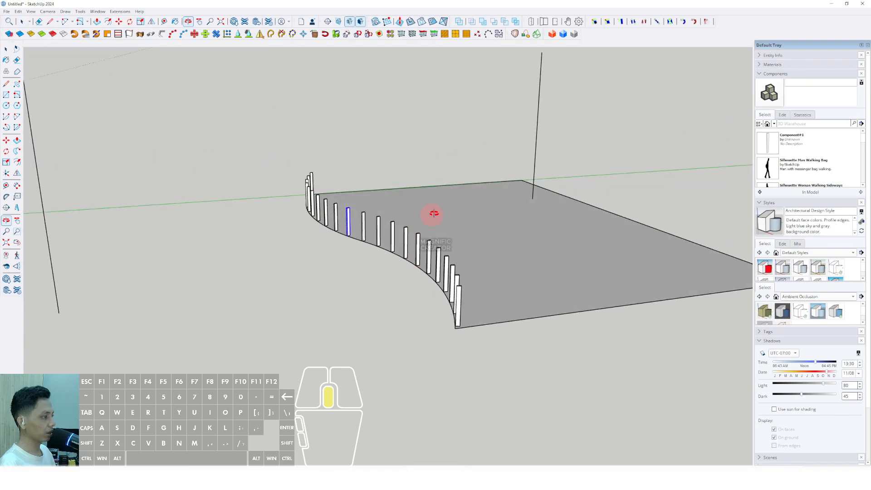
scroll(484, 250, "down", 3)
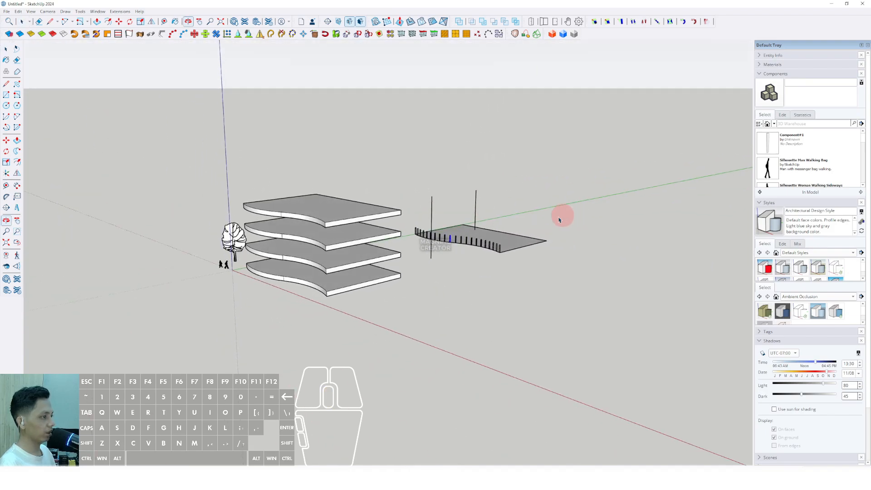
middle_click_drag(560, 214, 294, 270)
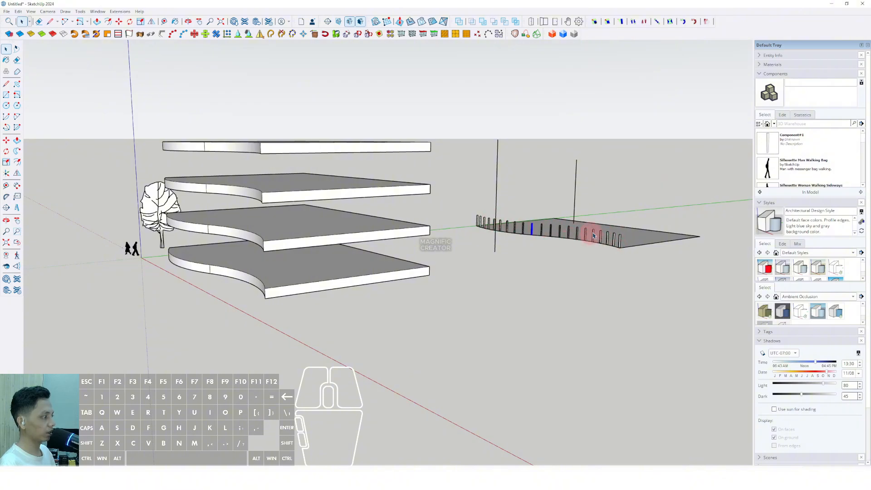
scroll(607, 241, "up", 2)
scroll(381, 239, "up", 3)
scroll(283, 260, "up", 3)
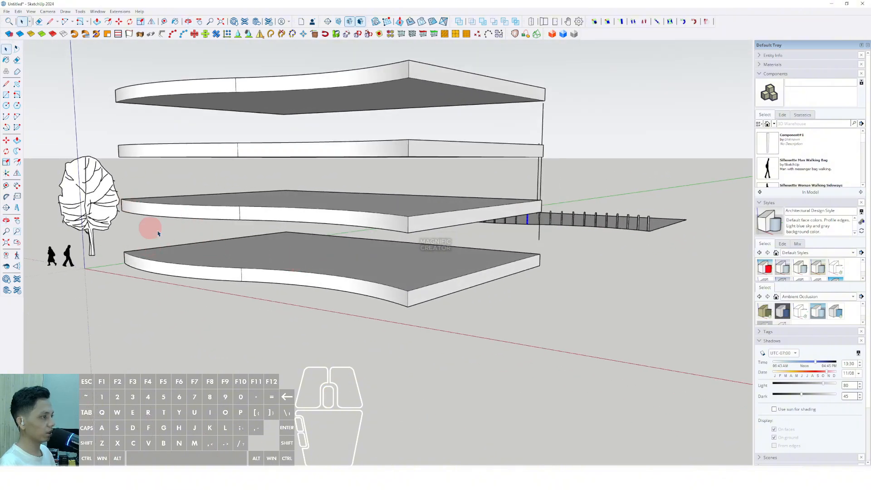
scroll(434, 255, "down", 3)
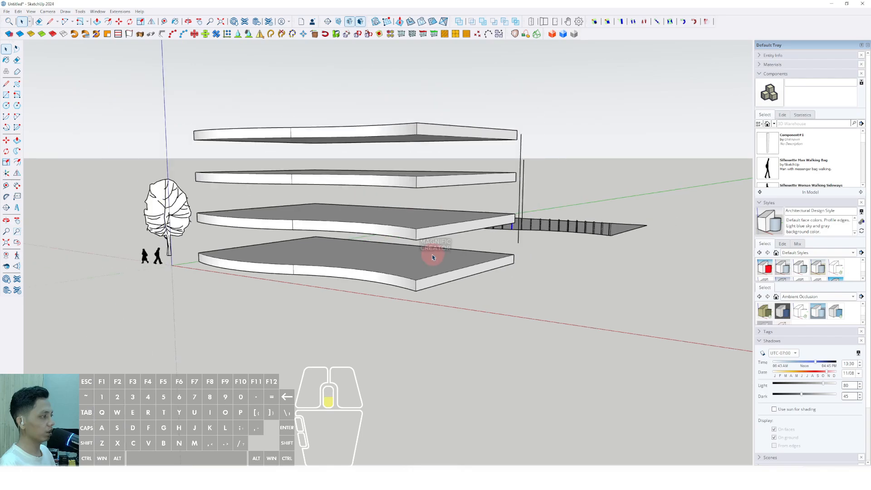
Open a column component on the flat outline and Push/Pull its top face up to the top slab's height
middle_click_drag(434, 254, 417, 276)
middle_click_drag(418, 277, 136, 271, "shift")
scroll(389, 276, "up", 4)
middle_click_drag(351, 280, 375, 288, "shift")
scroll(372, 270, "up", 3)
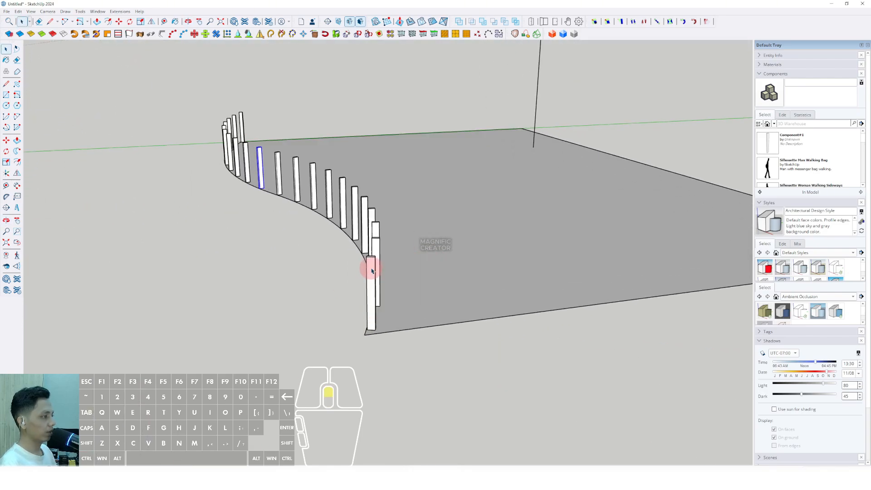
triple_click(372, 270)
scroll(397, 171, "down", 8)
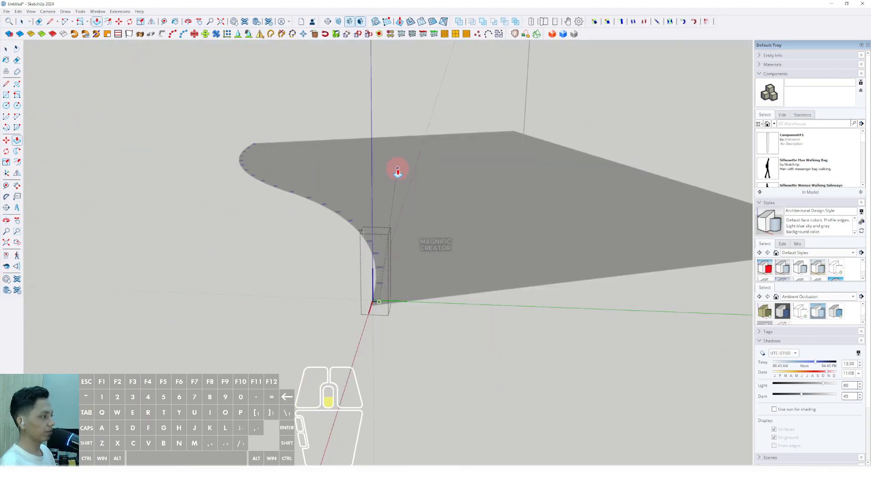
middle_click_drag(388, 187, 561, 149)
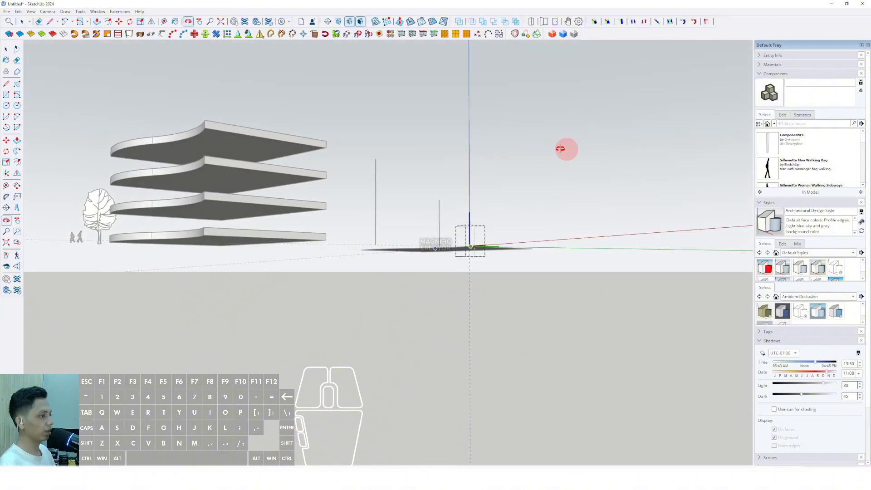
left_click(204, 131)
key("space")
middle_click_drag(332, 189, 556, 188)
left_click(556, 187)
Select all the columns along the flat outline's curved edge and make them a group
middle_click_drag(390, 270, 429, 193)
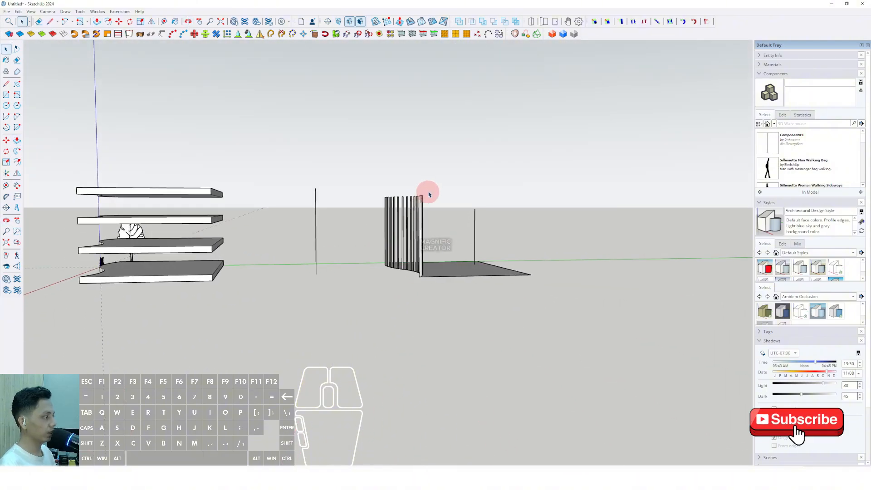
left_click_drag(352, 227, 350, 227)
scroll(428, 232, "up", 5)
right_click(434, 223)
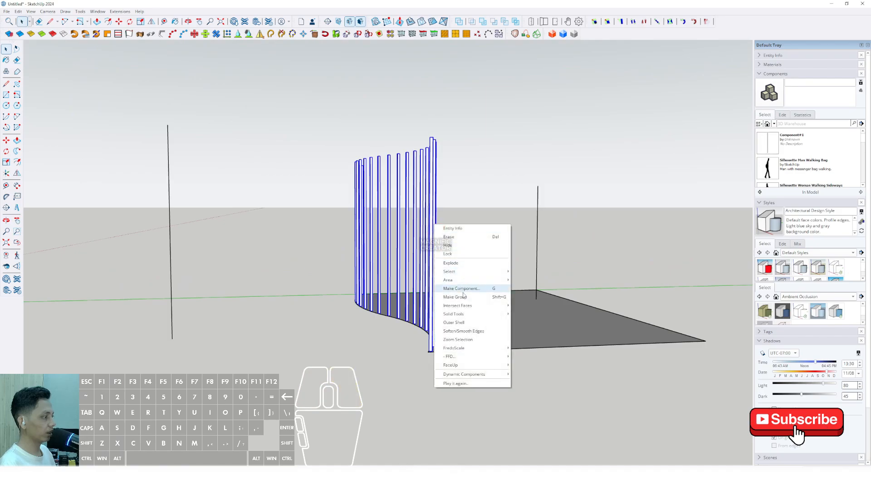
left_click(459, 297)
Copy the column group from the outline's straight-side corner to the matching top corner of the lowest floor slab
scroll(433, 290, "down", 1)
middle_click_drag(434, 291, 515, 297)
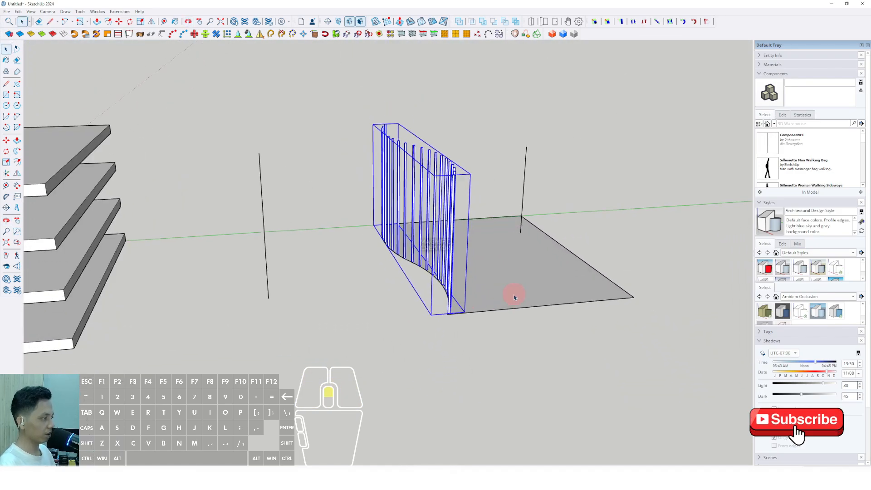
left_click(6, 141)
scroll(582, 270, "up", 6)
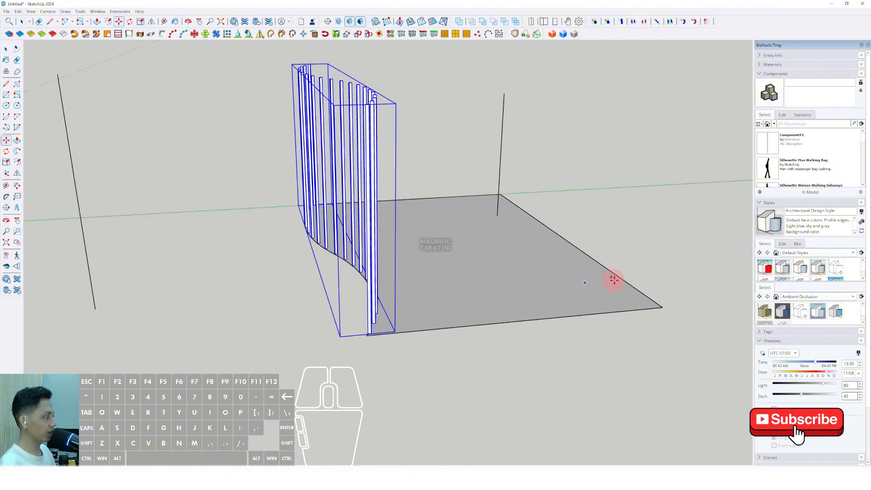
left_click(665, 310)
scroll(655, 278, "down", 5)
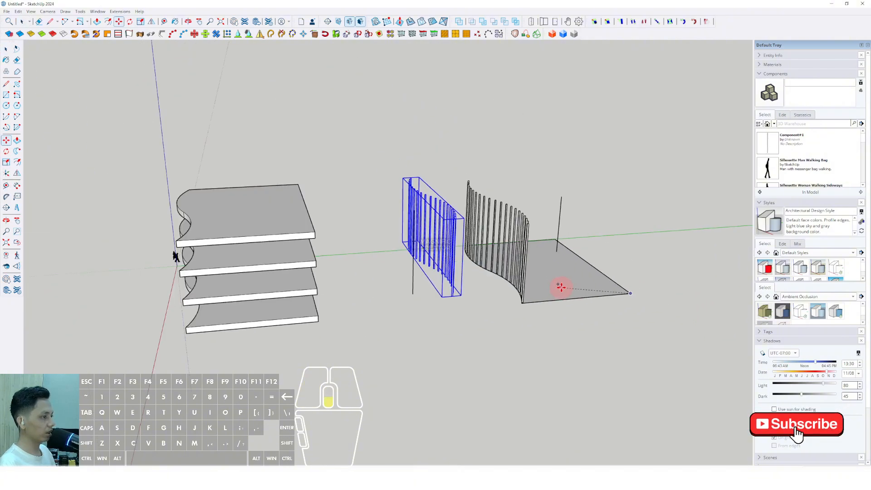
scroll(431, 290, "up", 5)
middle_click_drag(416, 306, 195, 278)
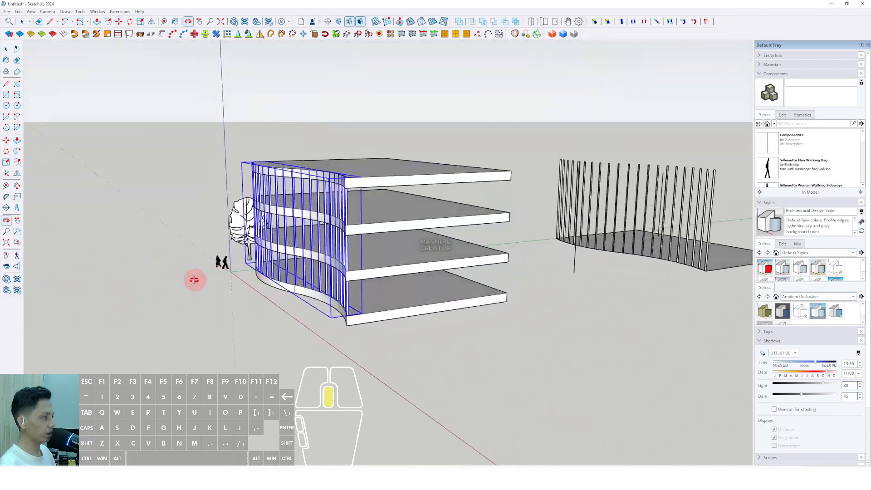
key("space")
Move the copied column group outward so the columns stand just outside the slabs' curved edge
scroll(334, 293, "up", 5)
middle_click_drag(321, 342, 386, 275, "shift")
scroll(377, 277, "up", 4)
key("m")
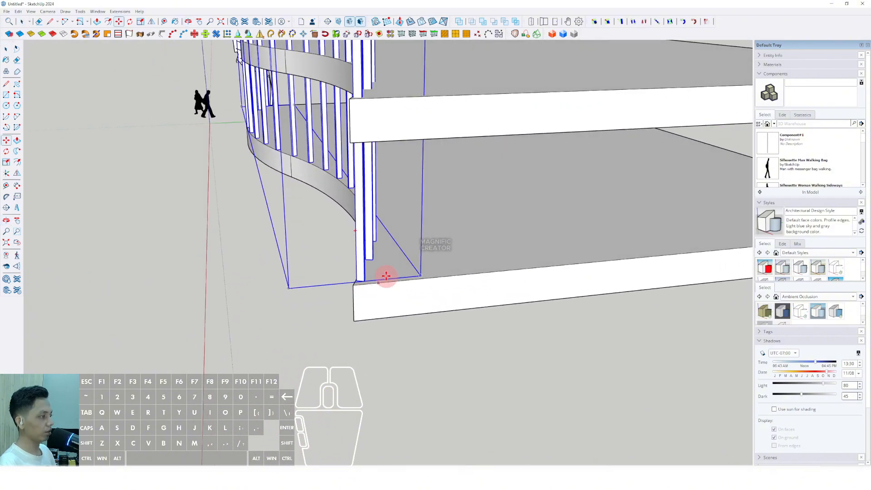
left_click_drag(413, 264, 401, 267)
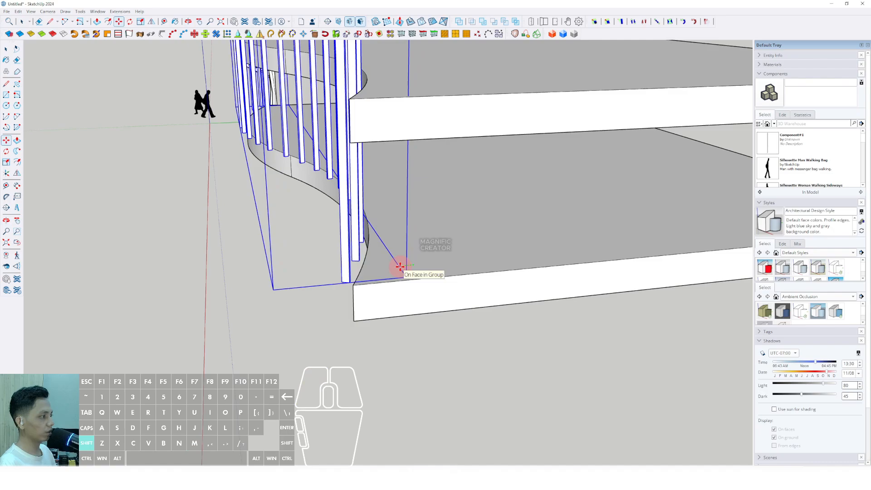
key("space")
Open a column component inside the building's column group and Push/Pull its top face up past the top slab
scroll(387, 245, "down", 5)
middle_click_drag(379, 259, 522, 268)
middle_click_drag(442, 167, 431, 227, "shift")
middle_click_drag(431, 227, 525, 181)
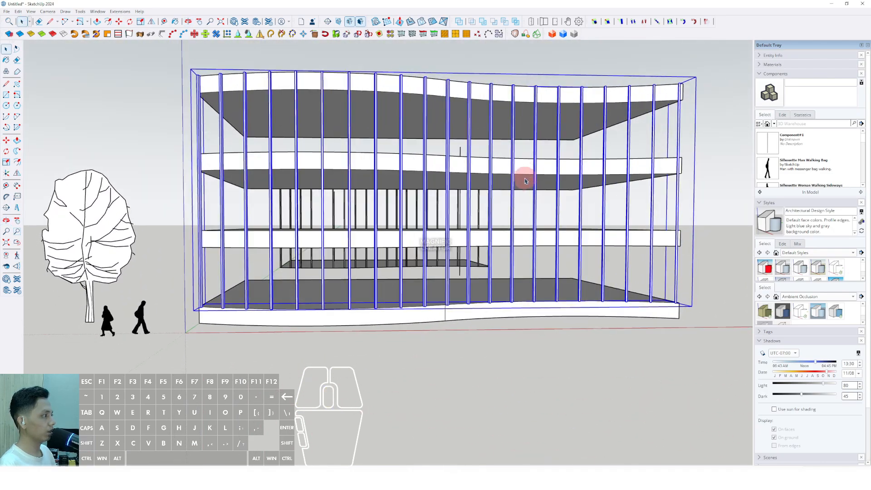
middle_click_drag(416, 230, 381, 177)
scroll(382, 177, "up", 4)
double_click(381, 159)
double_click(380, 158)
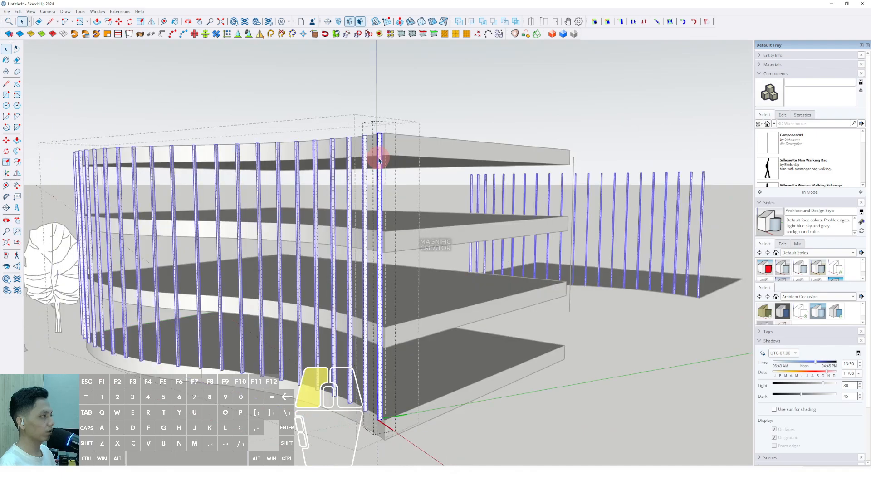
key("v")
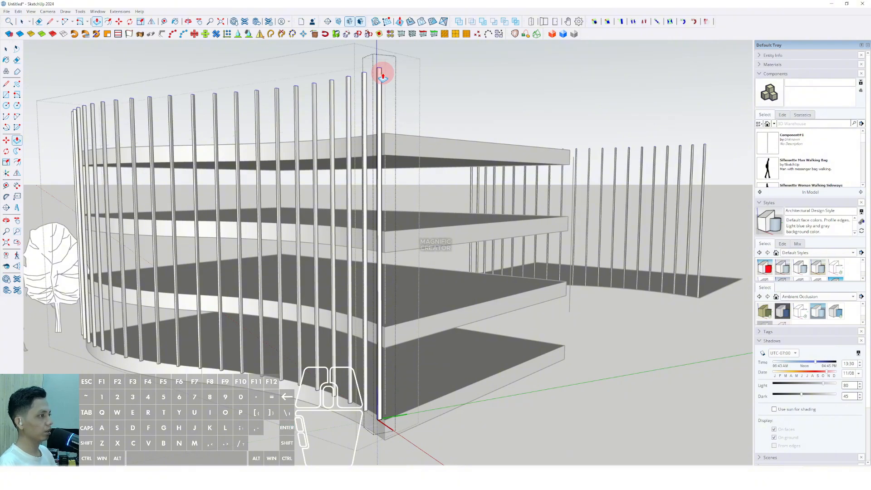
scroll(376, 159, "down", 5)
left_click(442, 100)
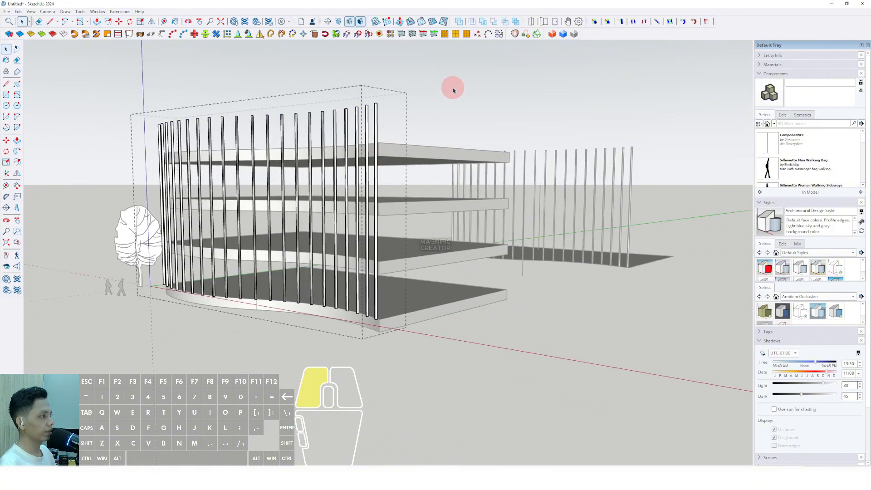
left_click(454, 91)
Open the flat outline's group beneath the original columns for editing
middle_click_drag(408, 129, 377, 254)
middle_click_drag(377, 254, 345, 250)
middle_click_drag(345, 249, 181, 243, "shift")
scroll(504, 274, "up", 2)
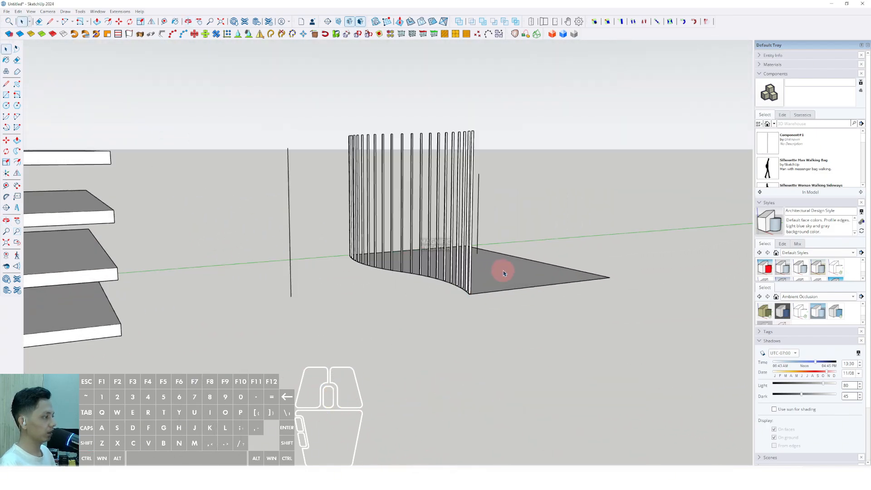
middle_click_drag(504, 274, 465, 322)
scroll(494, 284, "up", 2)
double_click(494, 284)
Offset both arcs of the outline's curved edge outward to form a narrow S-curved strip
scroll(439, 304, "up", 2)
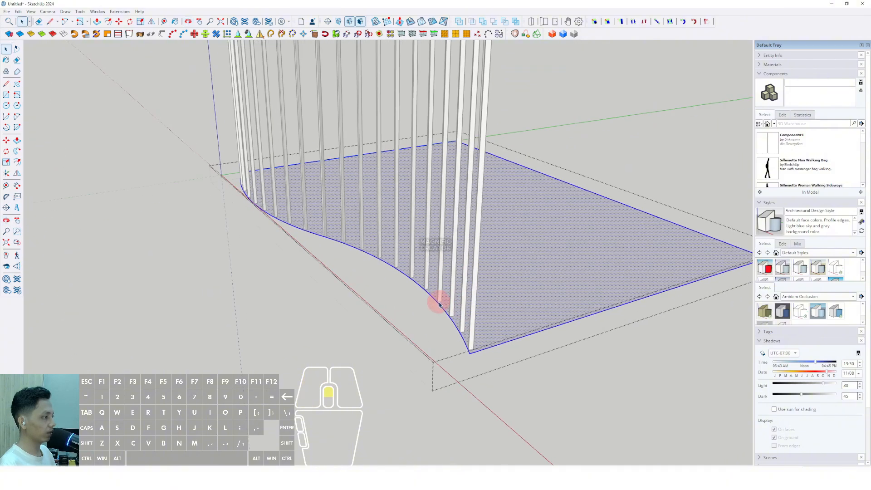
scroll(439, 304, "up", 1)
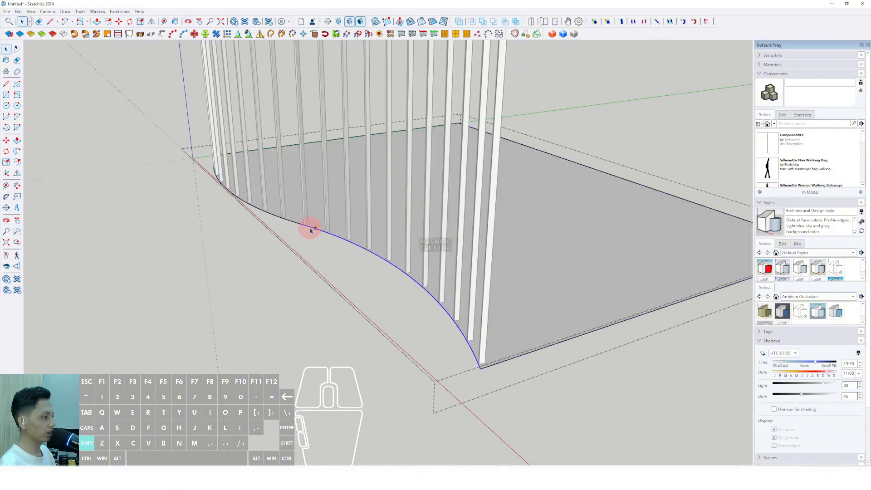
left_click(288, 223, "shift")
scroll(300, 223, "down", 2)
middle_click_drag(314, 221, 348, 270)
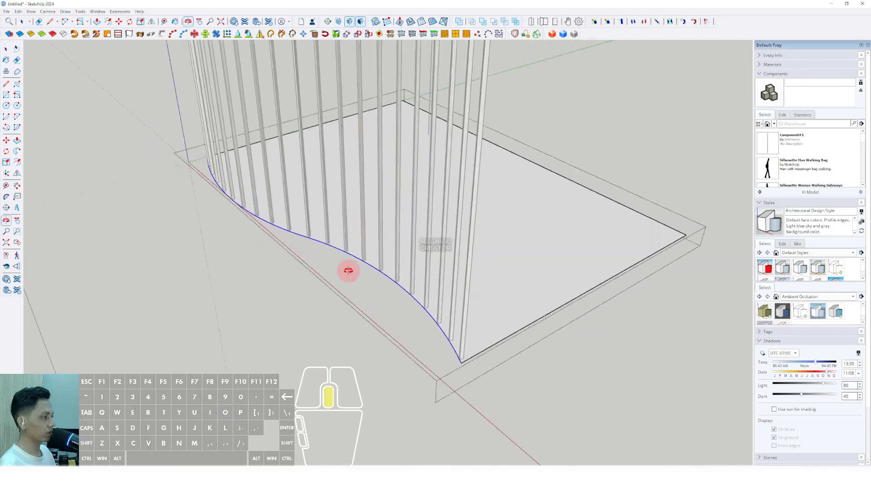
scroll(386, 280, "up", 4)
key("f")
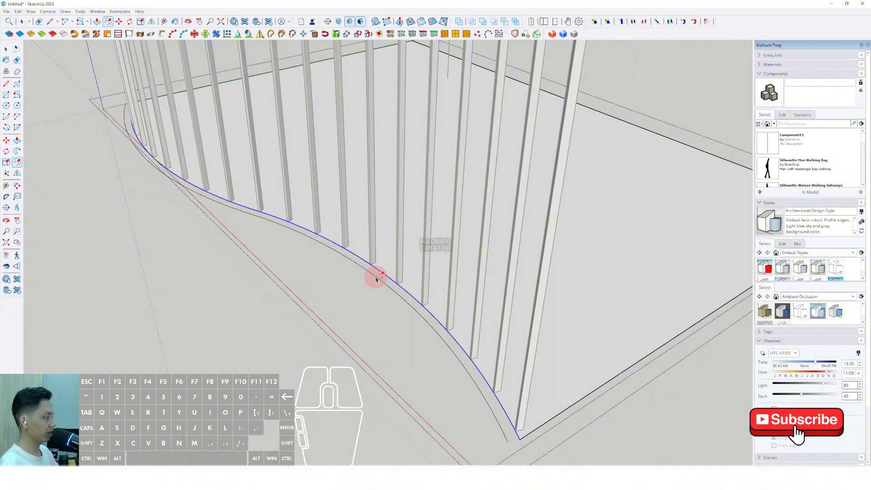
key("Return")
Draw short lines closing both open ends between the outline's curved edge and its offset
middle_click_drag(519, 378, 487, 307, "shift")
scroll(488, 367, "up", 1)
key("l")
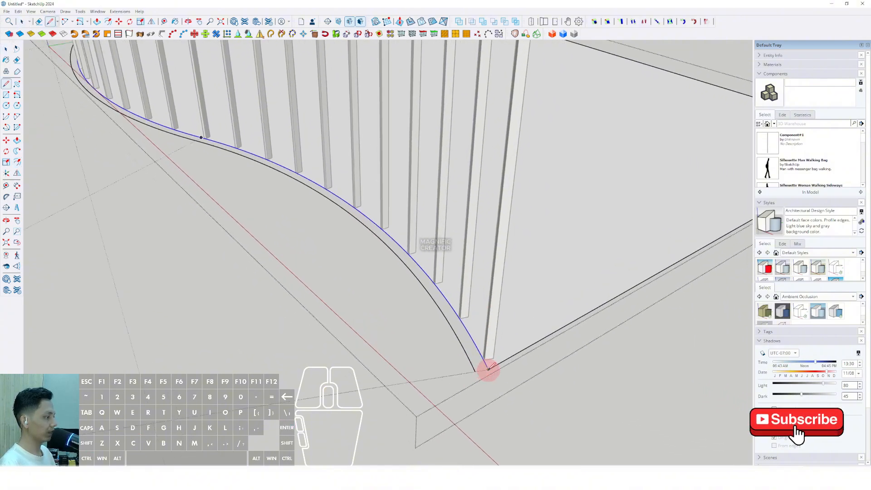
scroll(480, 367, "up", 1)
key("space")
mouse_move(485, 363)
middle_mouse_down()
mouse_move(393, 249)
mouse_move(293, 218)
mouse_move(329, 218)
mouse_move(394, 259)
mouse_move(382, 259)
mouse_move(384, 289)
middle_mouse_up()
key("l")
left_click(358, 272)
key("space")
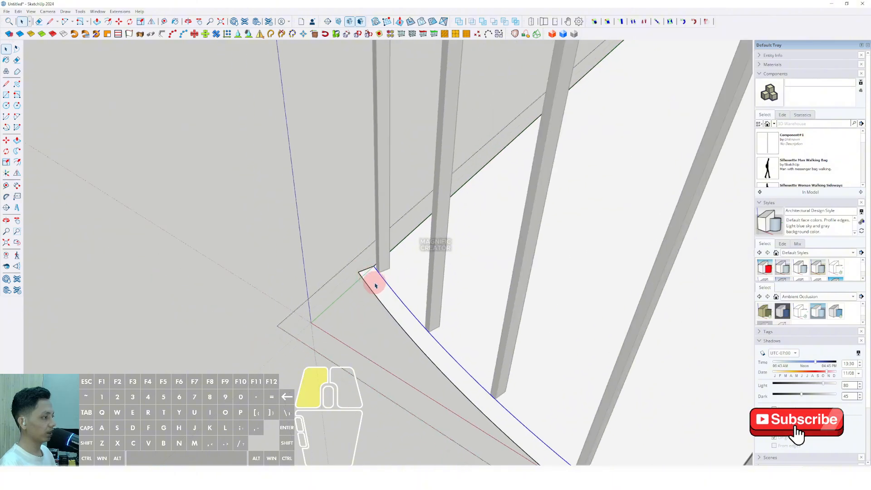
Copy the curved strip face and paste it in place outside the outline's group
left_click(376, 286)
scroll(345, 248, "down", 7)
middle_click_drag(488, 305, 395, 239, "shift")
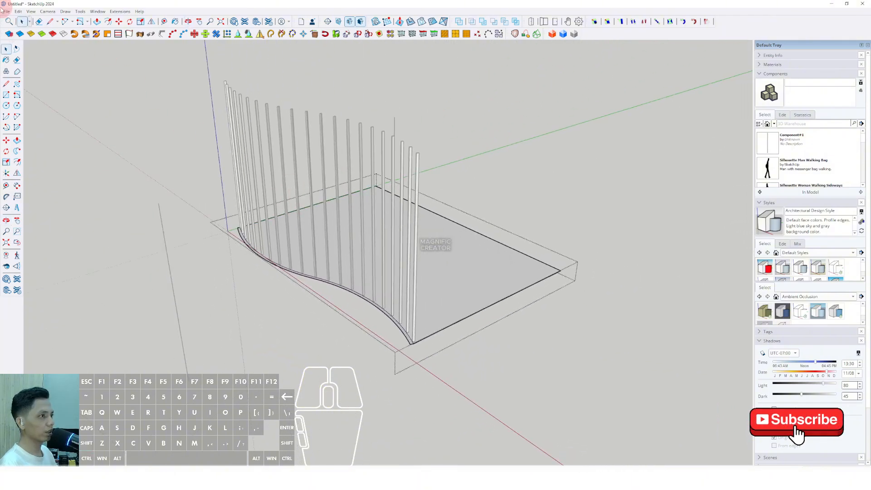
left_click(18, 11)
left_click(39, 45)
left_click(644, 188)
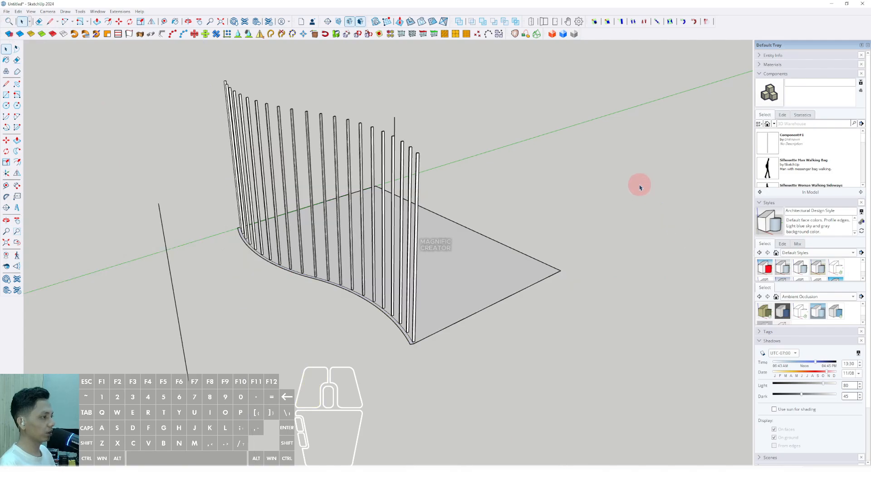
left_click(19, 12)
left_click(33, 62)
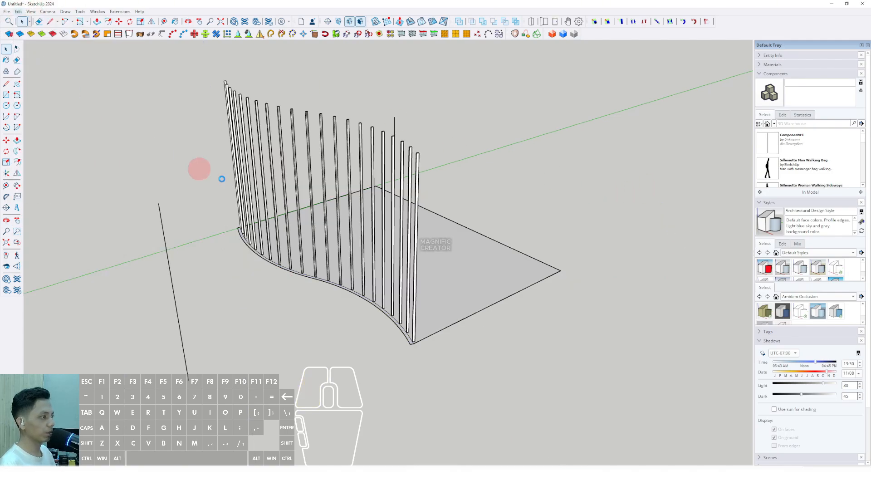
Extrude the pasted strip upward into a thin curved band and make it a group
scroll(420, 355, "up", 4)
middle_click_drag(419, 352, 401, 298)
scroll(387, 283, "up", 2)
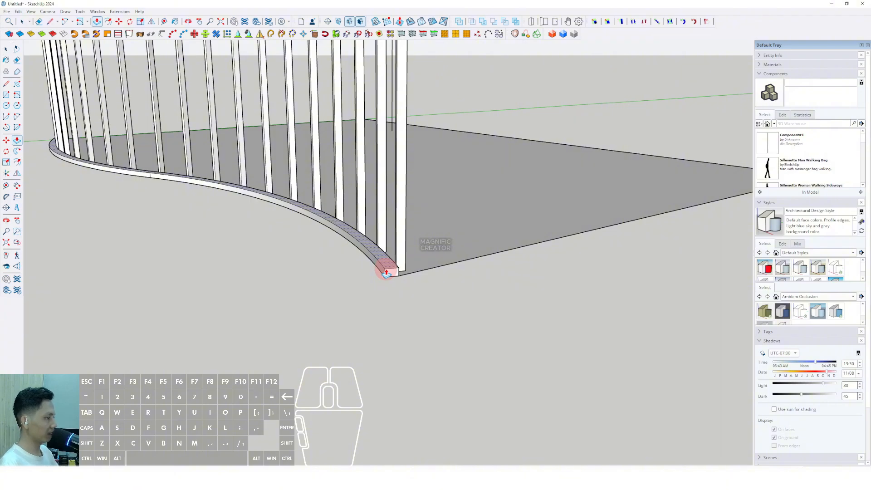
left_click(388, 269)
right_click(388, 270)
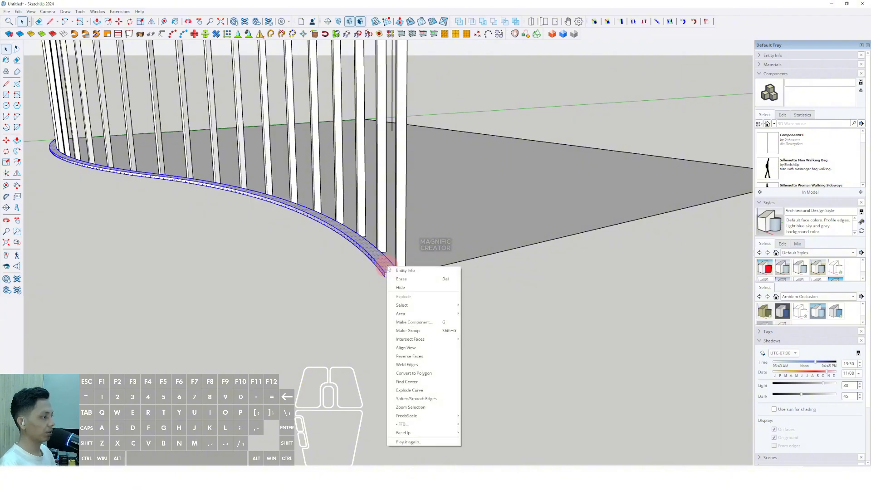
left_click(411, 334)
Place the curved band group along the lowest slab's curved edge at the feet of the building's columns
middle_click_drag(400, 291, 397, 271)
middle_click_drag(603, 228, 369, 276)
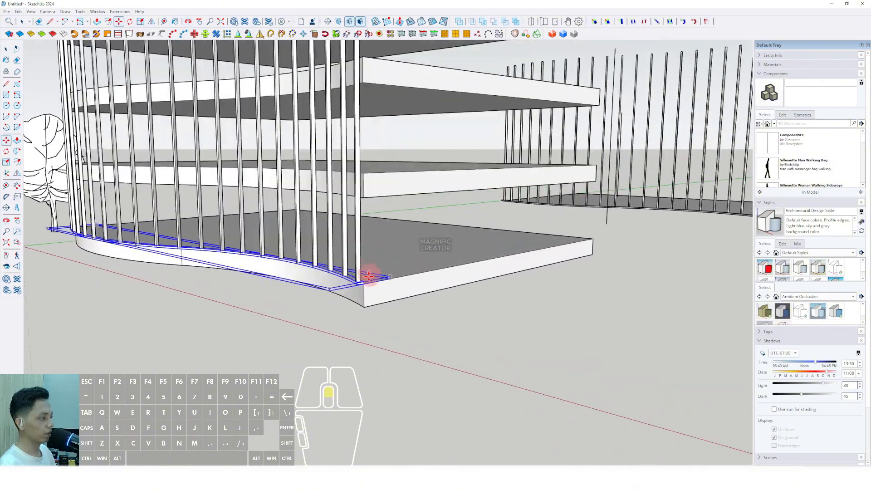
scroll(369, 276, "up", 5)
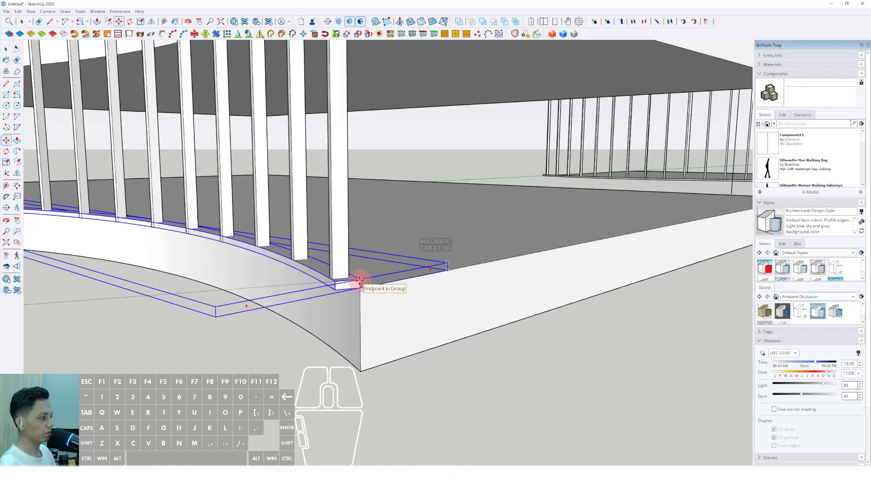
Move the curved band group straight up to the top edge of the second slab at its front corner
left_click(360, 280)
scroll(361, 227, "down", 5)
middle_click_drag(361, 223, 348, 259, "shift")
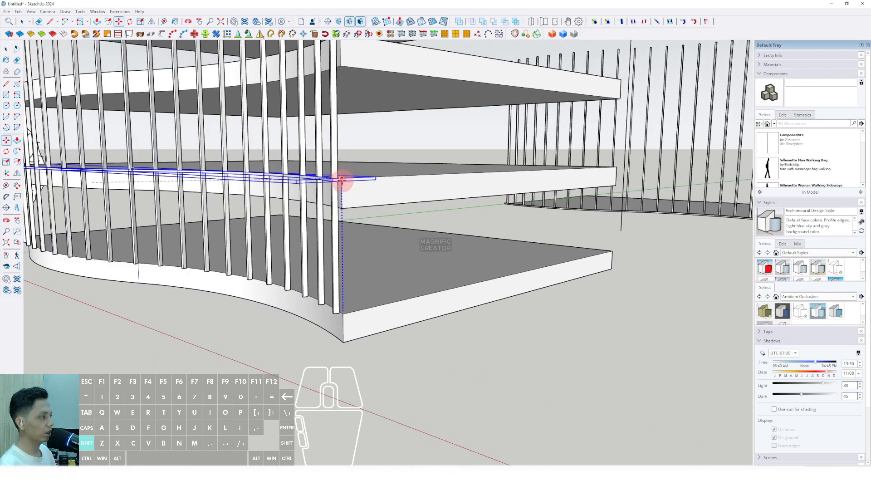
scroll(340, 180, "up", 4)
key("ctrl")
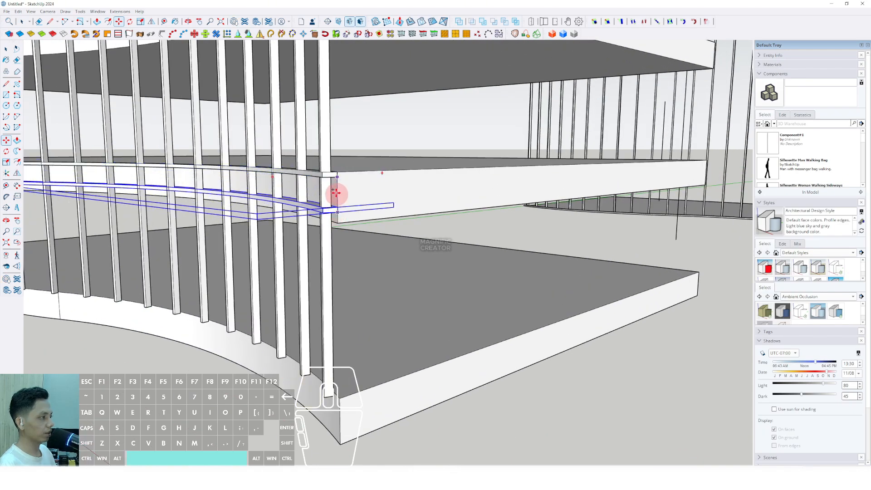
key("space")
Convert the curved band group into a component and copy it down to the second slab's lower edge
middle_click_drag(336, 193, 350, 179)
right_click(352, 179)
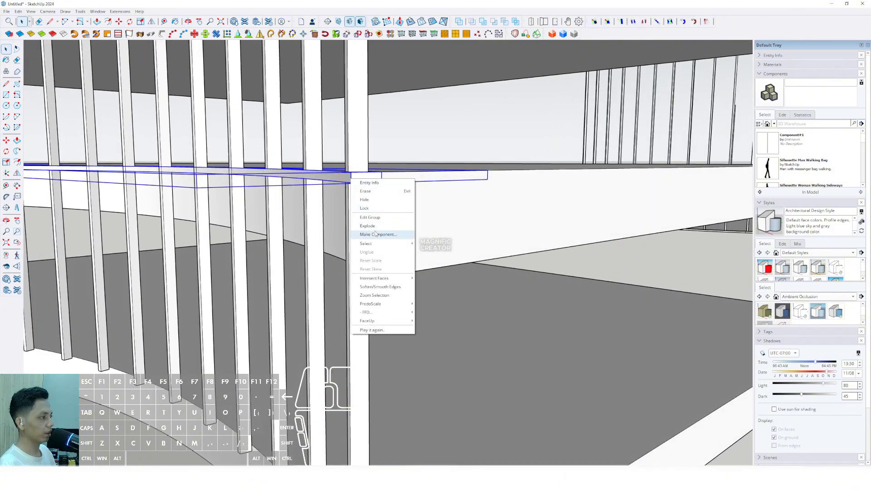
left_click(376, 233)
left_click(414, 288)
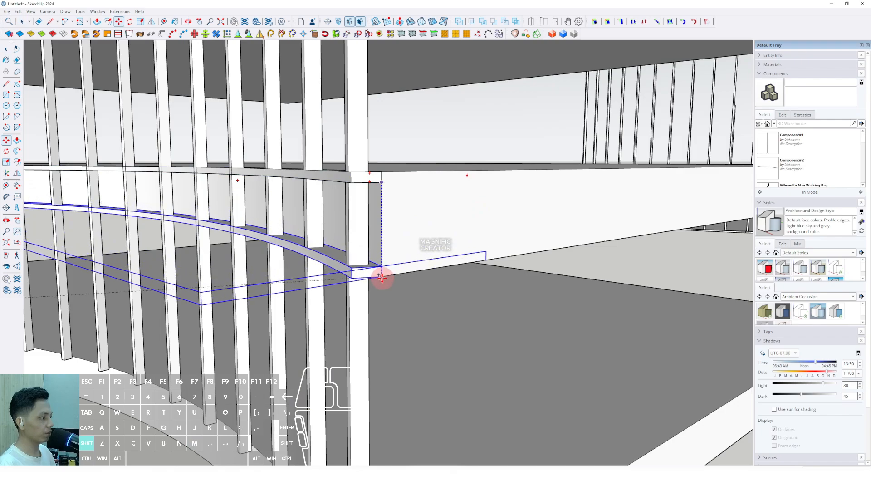
middle_click_drag(381, 278, 375, 259)
key("space")
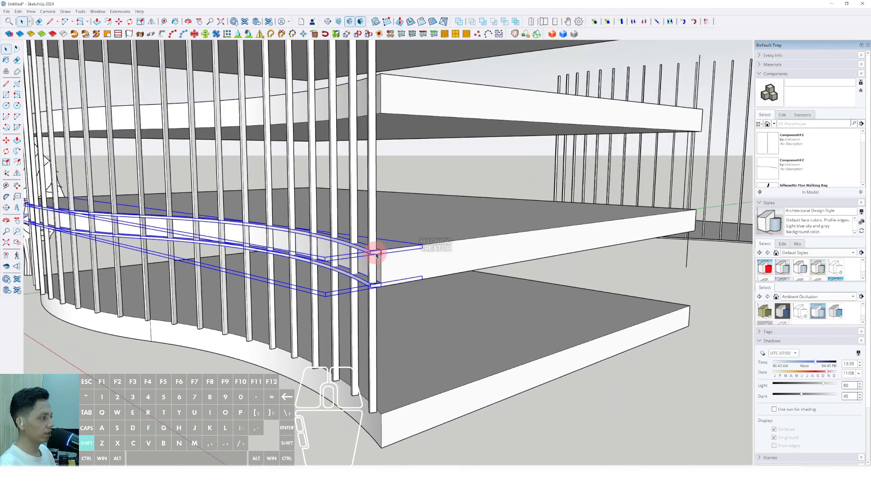
Copy the pair of curved bands from the second slab up to the third slab's edge
scroll(376, 255, "up", 3)
key("m")
key("ctrl")
left_click(377, 229)
scroll(377, 197, "down", 4, "shift")
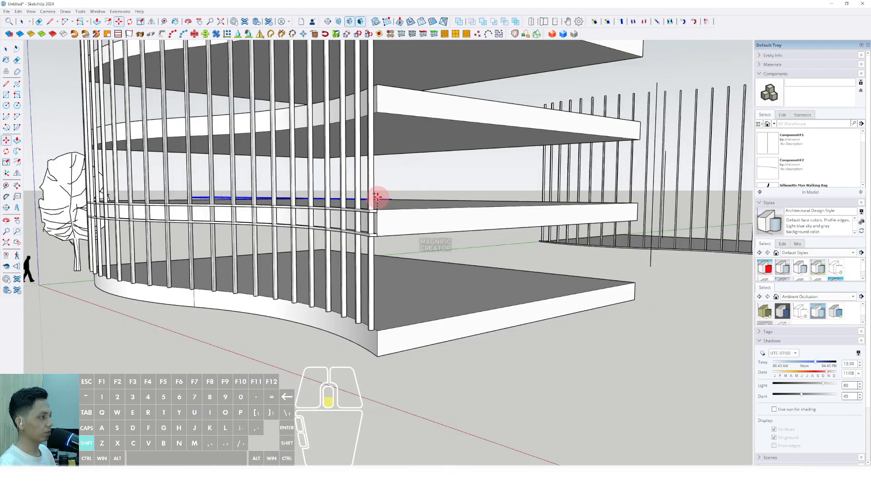
scroll(377, 181, "down", 2, "shift")
scroll(366, 152, "up", 4)
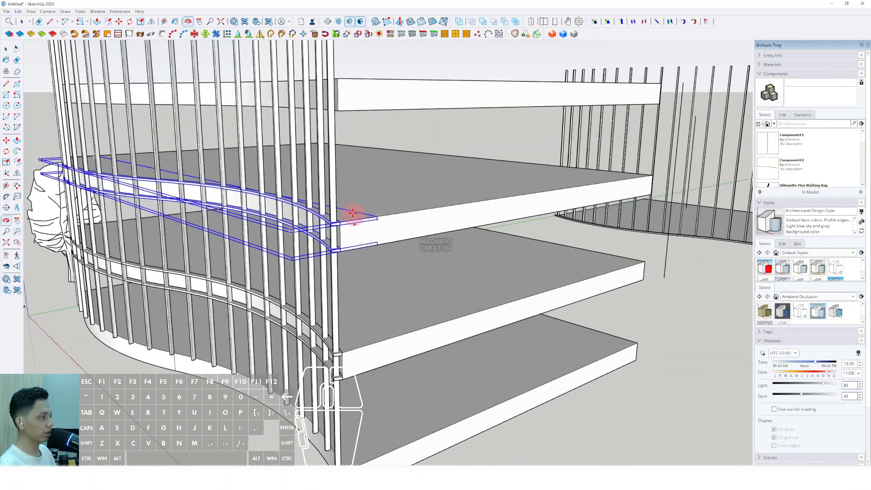
Copy the pair of bands up to the fourth slab's edge and again to the tops of the columns
key("ctrl")
scroll(340, 208, "down", 3)
scroll(339, 215, "up", 2, "shift")
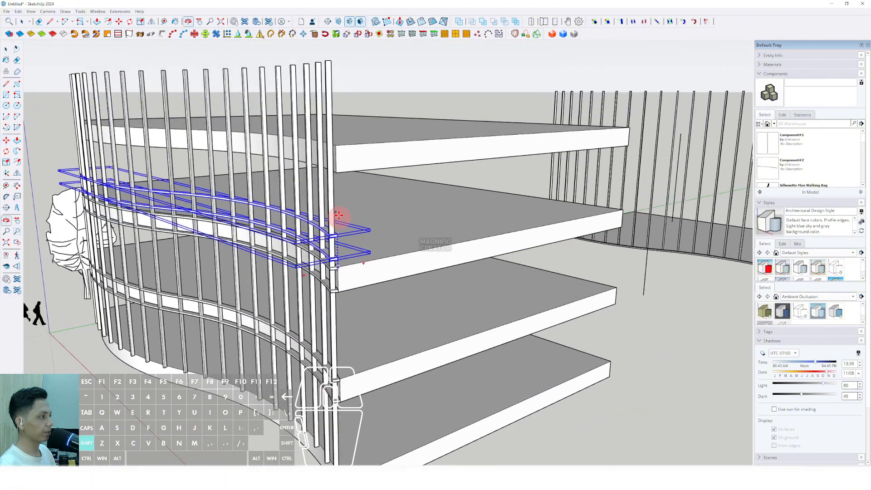
scroll(334, 147, "up", 2)
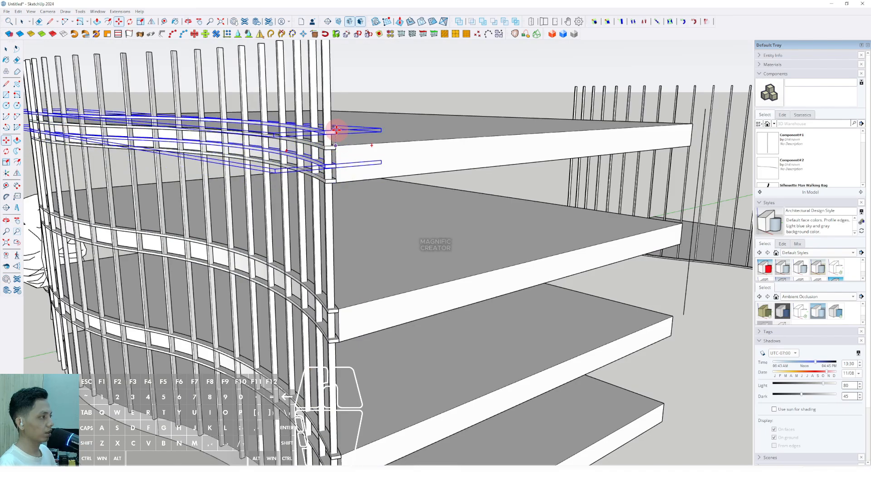
scroll(336, 131, "down", 1)
middle_click_drag(331, 49, 331, 54, "shift")
left_click(330, 48)
key("space")
scroll(325, 102, "down", 3)
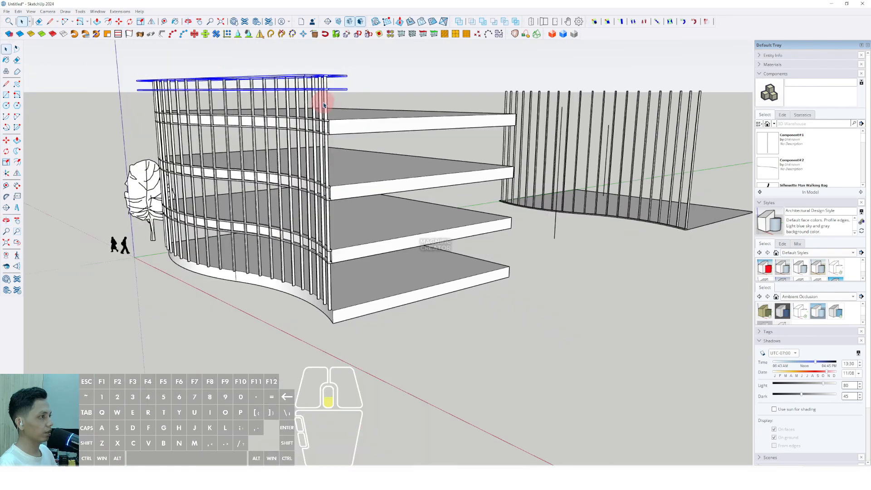
Copy the second slab's lower curved band down to the top edge of the lowest slab
scroll(324, 104, "down", 2)
middle_click_drag(325, 103, 386, 89)
scroll(358, 219, "up", 3)
middle_click_drag(358, 220, 385, 233, "shift")
scroll(415, 199, "up", 2)
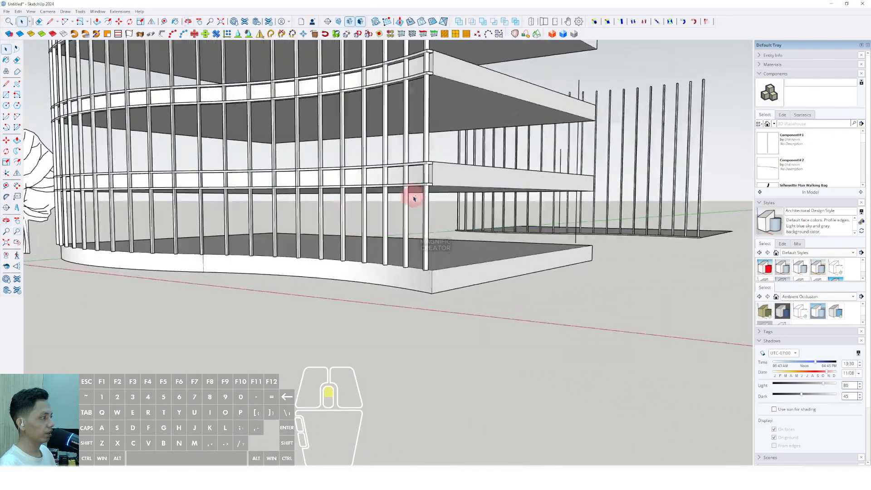
scroll(414, 198, "up", 2)
scroll(424, 179, "up", 3)
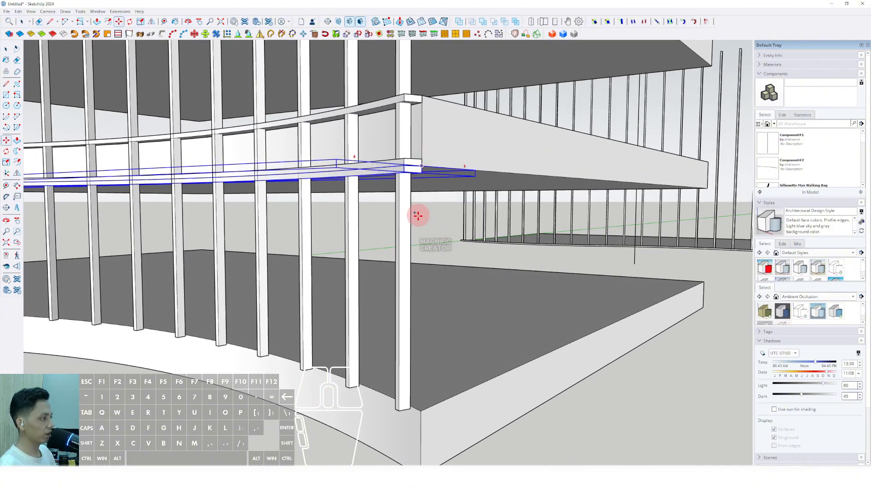
middle_click_drag(423, 414, 408, 317)
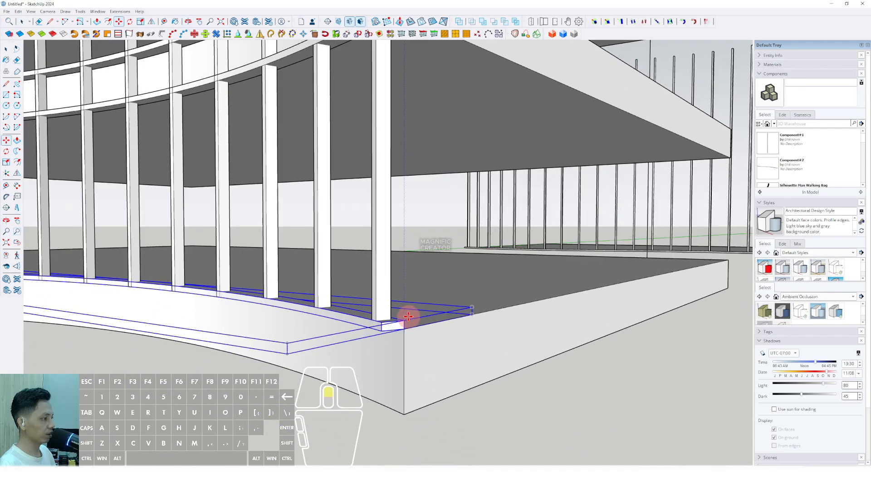
scroll(403, 332, "down", 8)
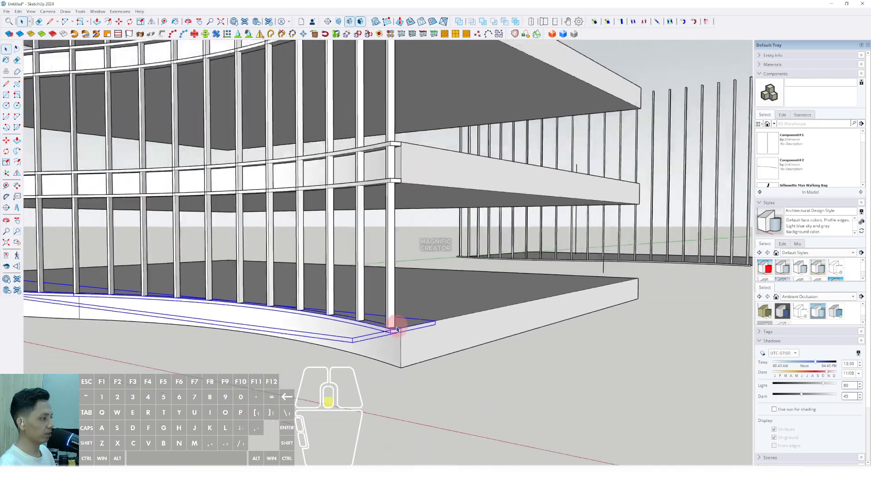
Explode the group of columns standing on the separate S-curved outline into individual columns
middle_click_drag(497, 300, 265, 373)
scroll(329, 302, "up", 2)
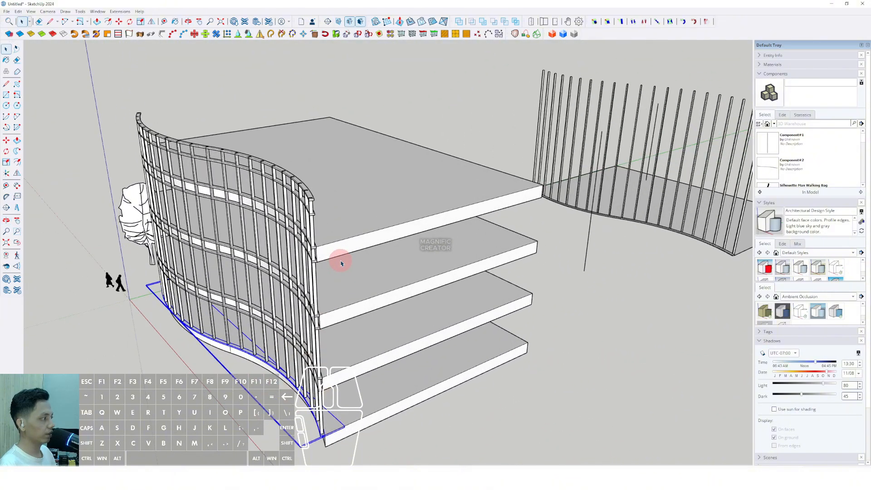
scroll(286, 307, "down", 3)
middle_click_drag(306, 288, 335, 292)
scroll(341, 302, "down", 2)
scroll(529, 247, "up", 10)
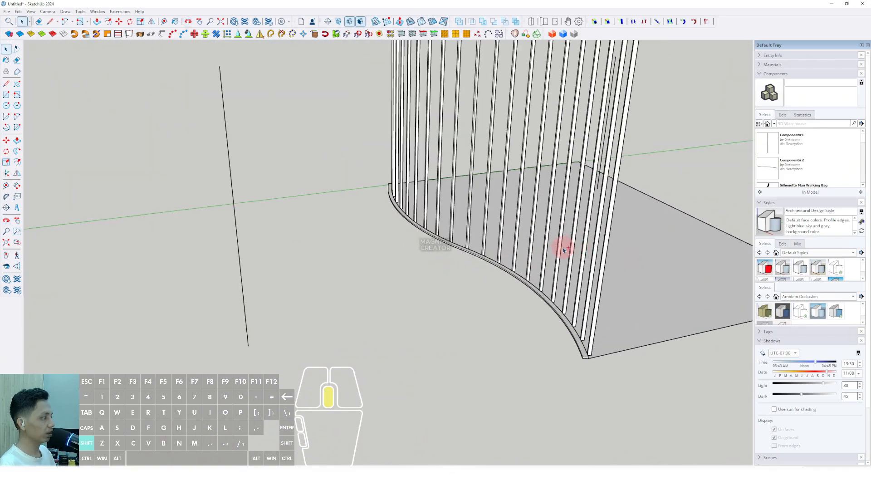
scroll(499, 372, "down", 4)
middle_click_drag(560, 374, 415, 296)
scroll(417, 299, "up", 3)
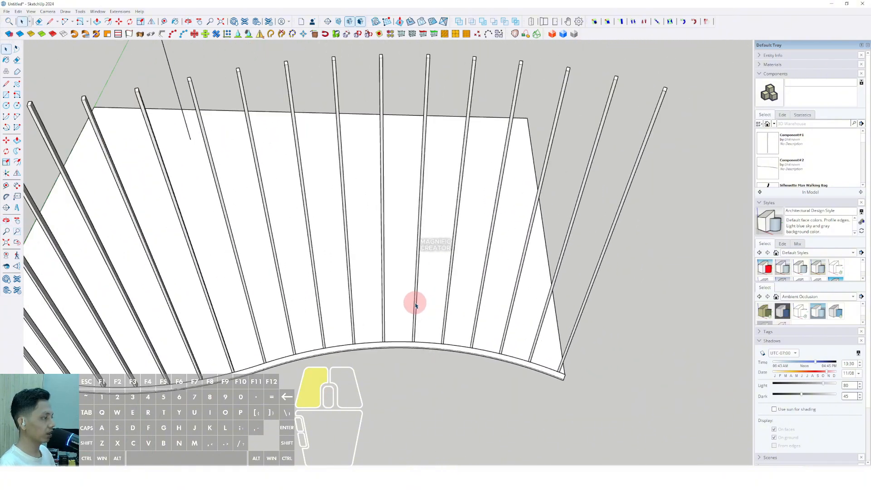
left_click(415, 305)
right_click(415, 308)
scroll(417, 335, "up", 3)
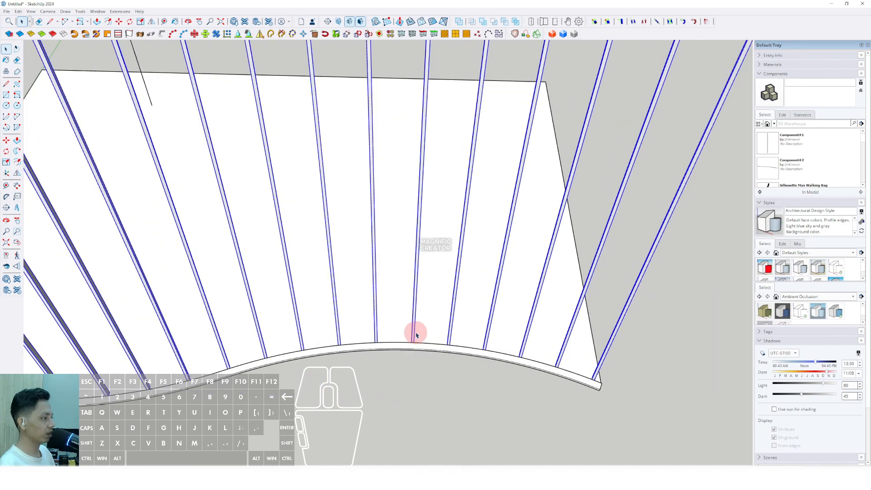
Copy one single column from the separate outline over to the building's straight side
left_click(415, 334)
scroll(416, 336, "up", 2)
middle_click_drag(416, 337, 352, 299)
scroll(371, 317, "up", 2)
key("m")
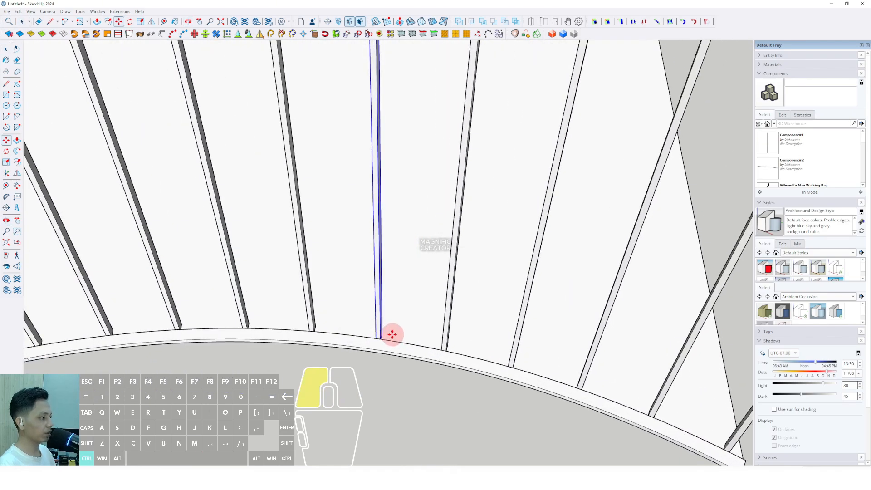
key("ctrl")
left_click(393, 334)
scroll(397, 231, "down", 10)
middle_click_drag(387, 251, 348, 287)
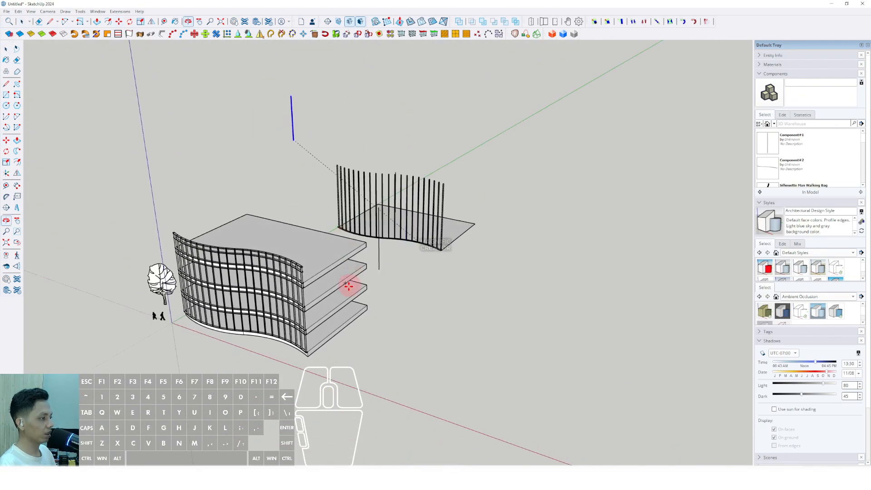
scroll(324, 330, "up", 5)
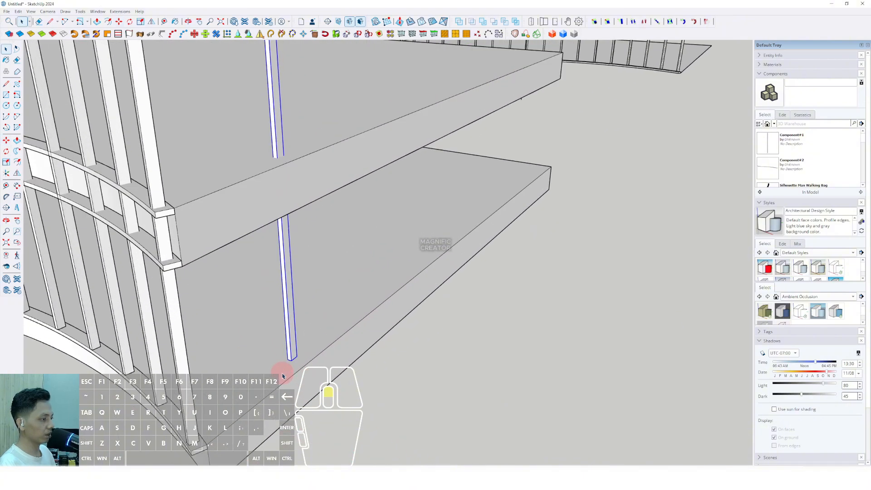
Rotate the copied column about its foot so it lines up with the building's straight side
scroll(282, 375, "up", 6)
key("q")
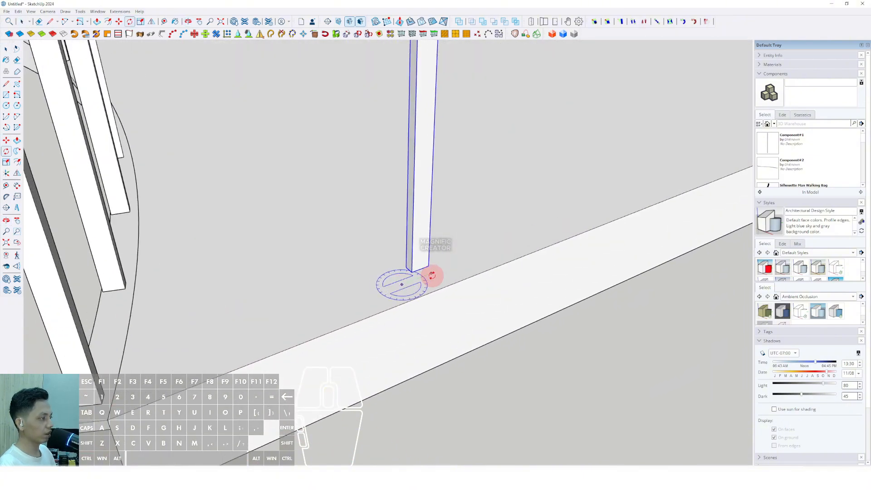
left_click(432, 275)
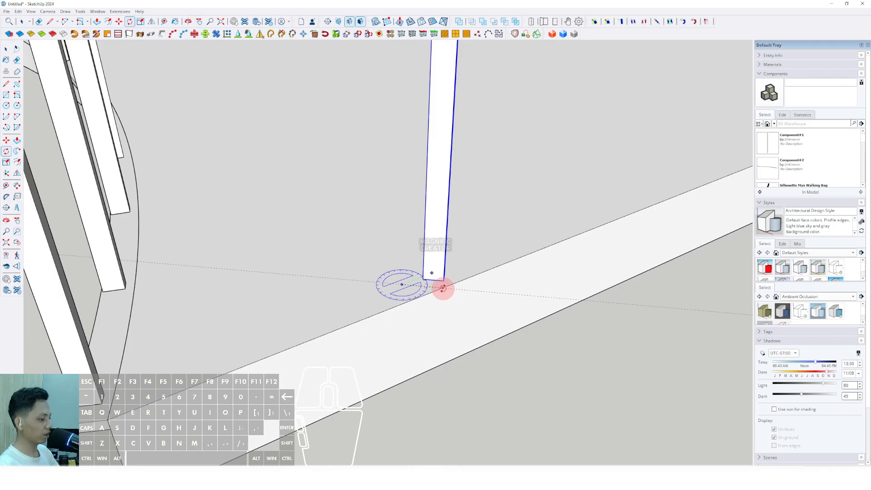
left_click(443, 290)
key("space")
Move the rotated column to the front corner of the lowest slab, beside the end of the curved facade
key("m")
middle_click_drag(391, 303, 540, 241, "shift")
scroll(468, 264, "up", 1)
left_click(464, 265)
scroll(445, 278, "down", 1)
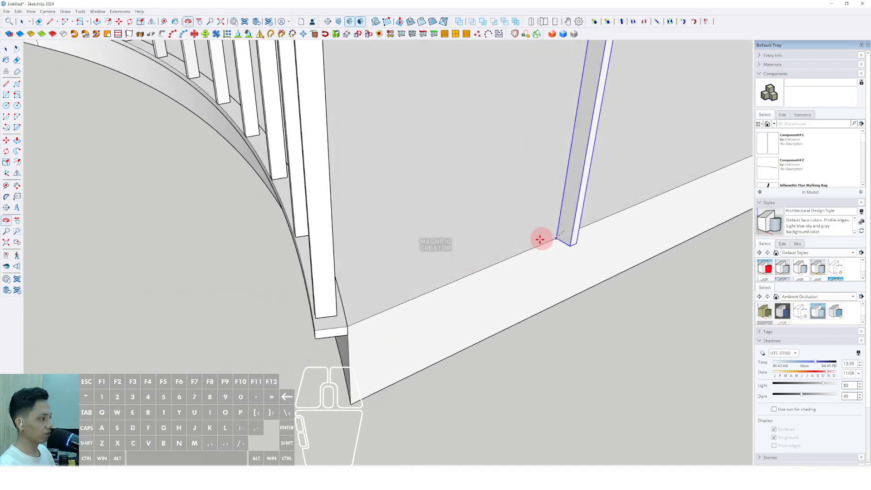
left_click(348, 328)
key("space")
Copy the column to the far end of the slab's straight side and divide the distance into 9 equal spaces
mouse_move(347, 328)
middle_mouse_down()
mouse_move(354, 317)
mouse_move(225, 336)
mouse_move(380, 312)
mouse_move(348, 313)
middle_mouse_up()
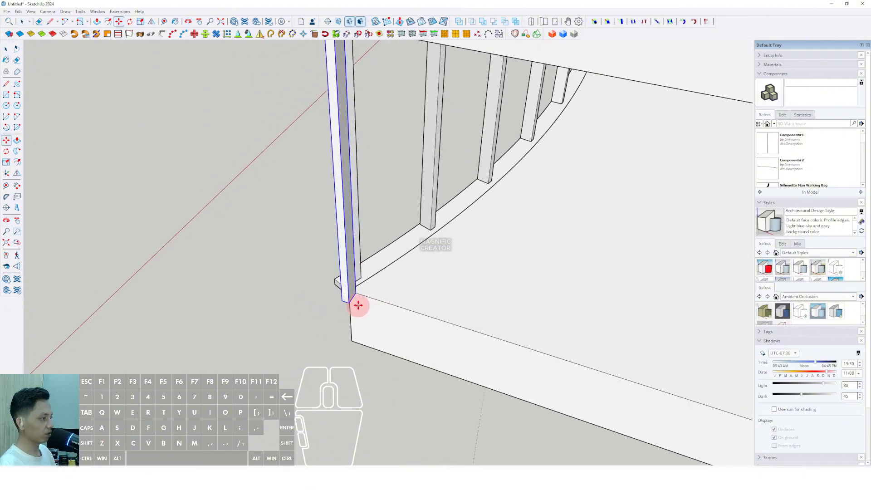
left_click(356, 292)
scroll(389, 305, "down", 6, "shift")
middle_click_drag(435, 327, 198, 271, "shift")
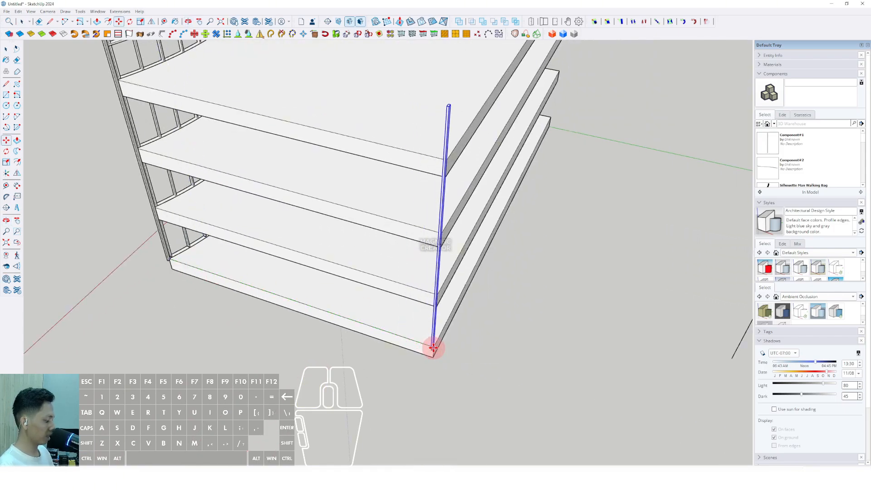
type("/9")
key("Return")
Select the whole row of columns along the straight side and make it a group
middle_click_drag(427, 346, 441, 151)
left_click_drag(426, 136, 287, 141)
scroll(272, 171, "up", 3)
right_click(297, 136)
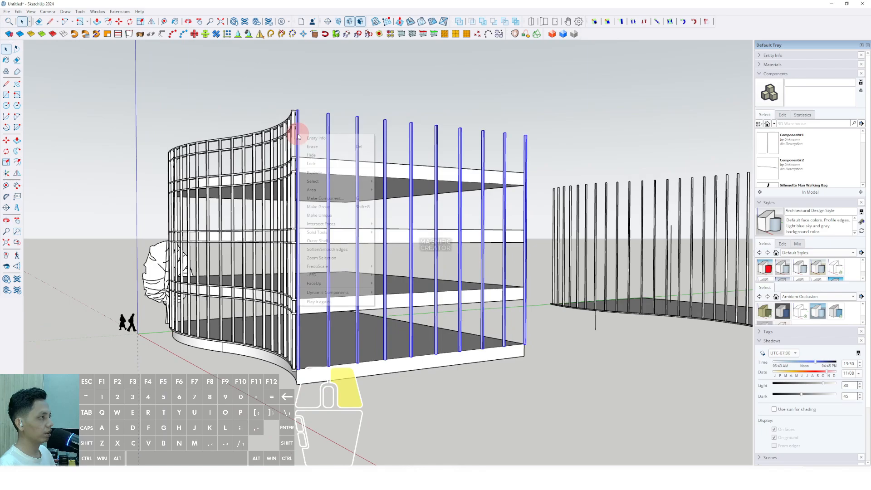
left_click(318, 206)
Copy the column row group across to the building's opposite straight side
middle_click_drag(319, 209, 312, 265)
scroll(290, 249, "up", 2)
key("m")
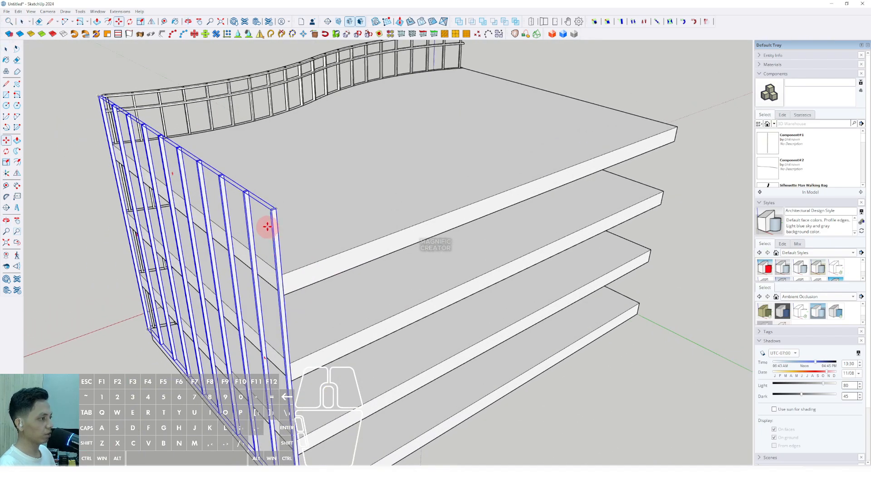
left_click(272, 210)
middle_click_drag(667, 145, 352, 248, "shift")
scroll(415, 210, "up", 1, "shift")
left_click(420, 206, "shift")
key("space")
Make a rotated copy of the column row group, turned to run parallel to the building's back side
scroll(422, 206, "down", 1)
key("q")
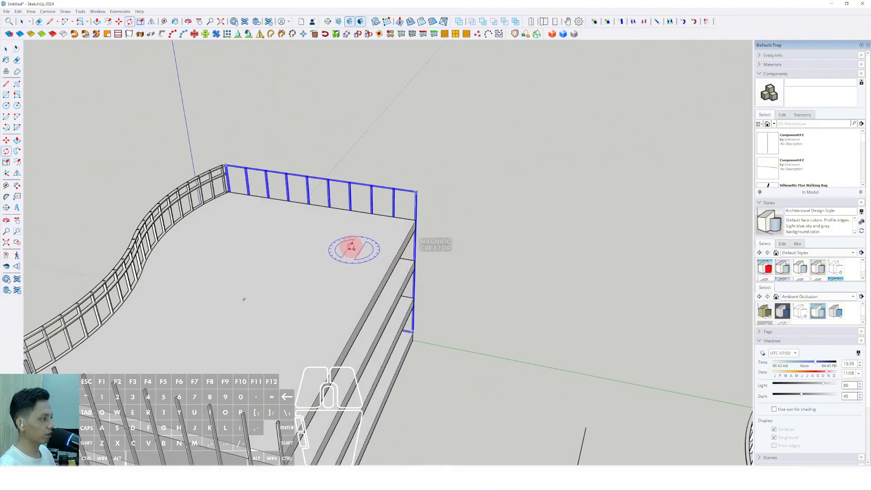
left_click(379, 248)
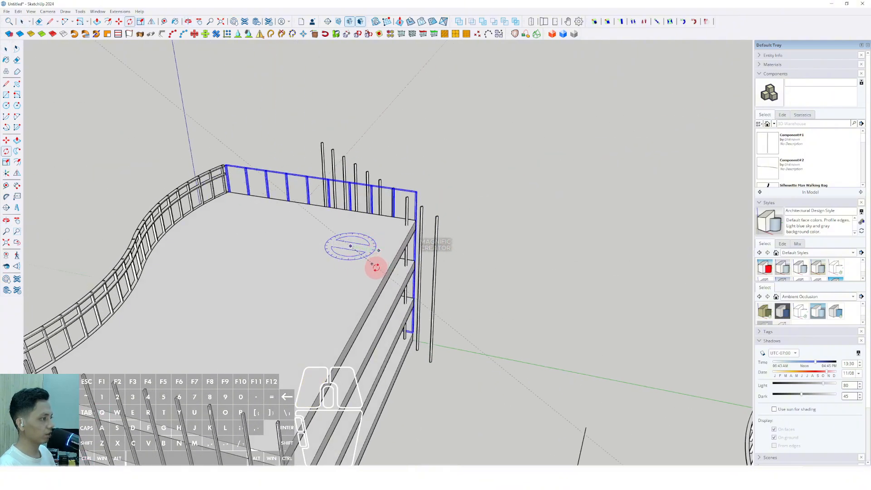
left_click(366, 294)
key("space")
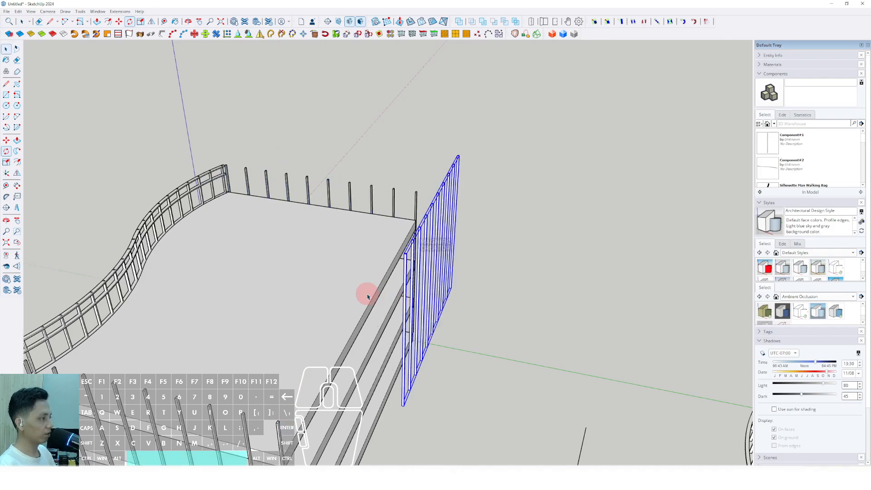
Move the rotated column row onto the slabs' back edge, starting at the building's rear corner
middle_click_drag(353, 304, 426, 282)
scroll(464, 299, "up", 3)
scroll(465, 300, "up", 4)
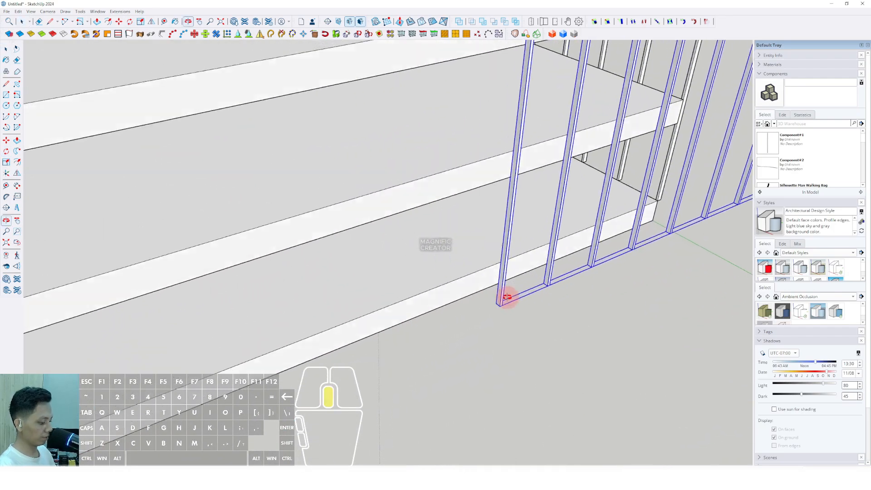
key("m")
scroll(485, 321, "down", 4)
middle_click_drag(467, 308, 473, 238)
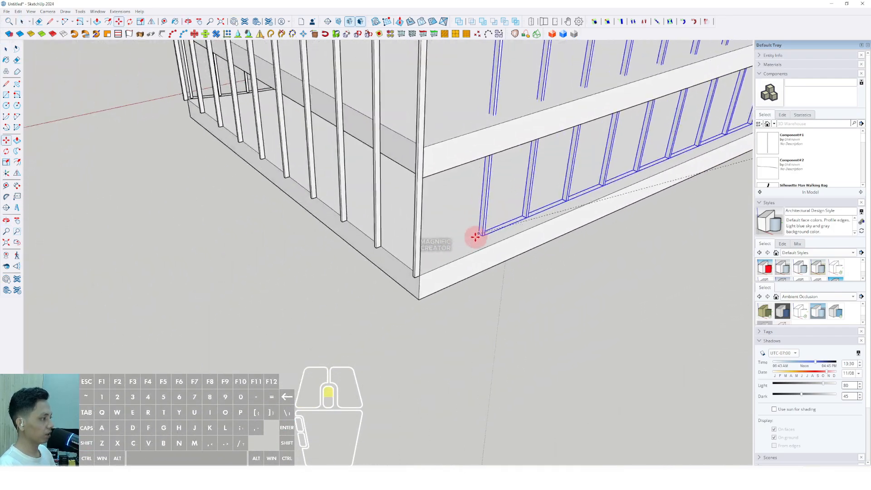
scroll(418, 282, "up", 3)
mouse_move(400, 289)
middle_mouse_down()
mouse_move(511, 191)
mouse_move(447, 240)
mouse_move(438, 301)
mouse_move(416, 249)
mouse_move(473, 214)
middle_mouse_up()
scroll(428, 253, "up", 3)
scroll(422, 258, "down", 3)
middle_click_drag(577, 225, 439, 213)
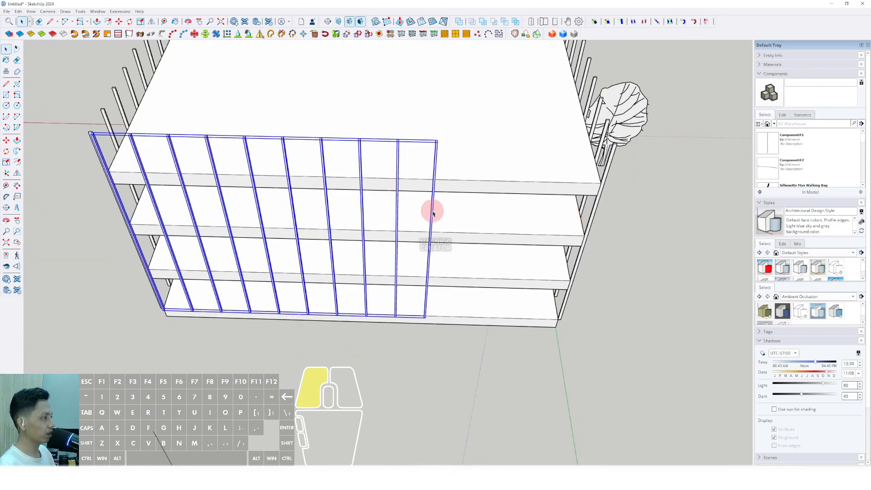
Inside the back column row group, copy the last four columns along the edge to extend the row to the other rear corner
double_click(432, 213)
left_click_drag(317, 226, 316, 224)
scroll(313, 157, "up", 6)
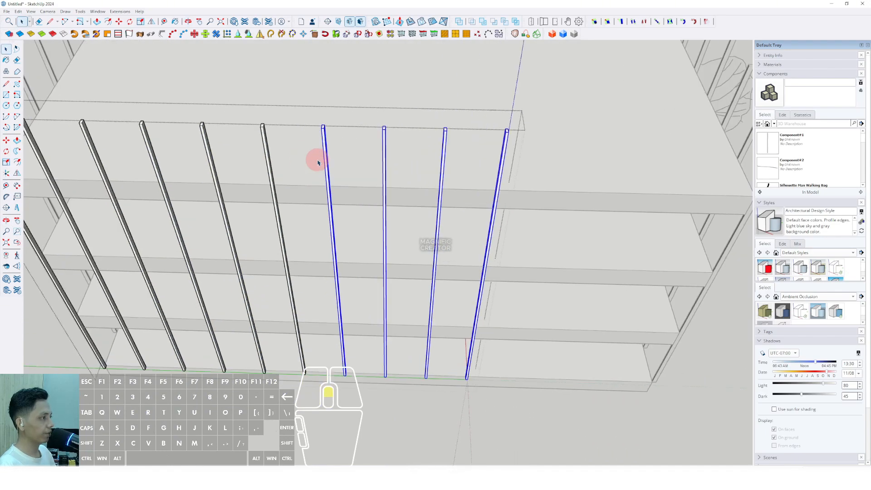
left_click(234, 150)
key("ctrl")
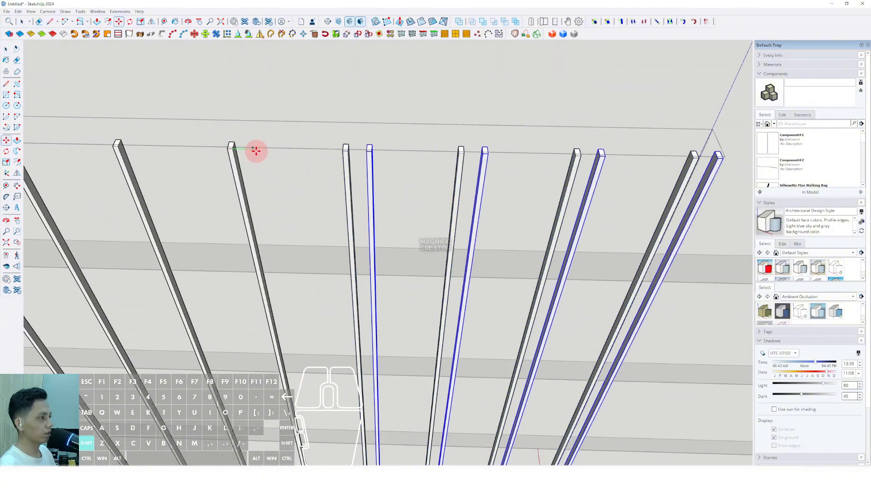
scroll(281, 150, "down", 2)
middle_click_drag(370, 152, 259, 165, "shift")
left_click(417, 168, "shift")
key("space")
scroll(427, 200, "down", 5)
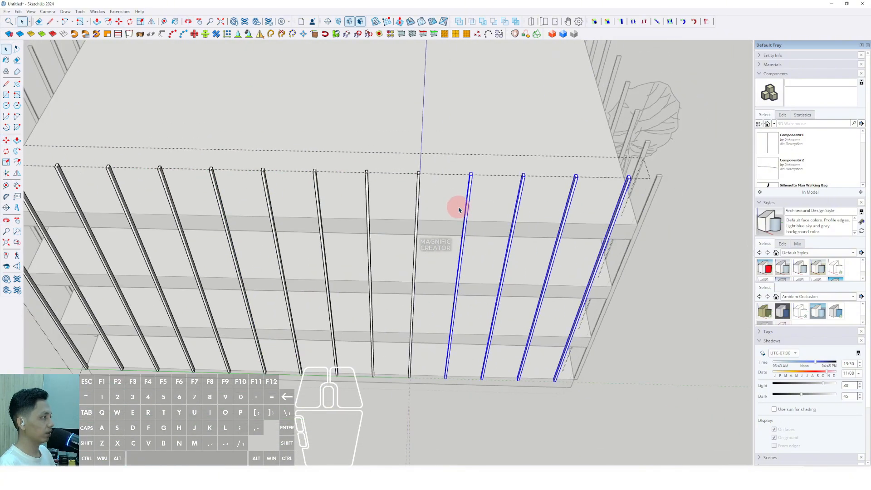
middle_click_drag(459, 207, 517, 215, "shift")
left_click(576, 212)
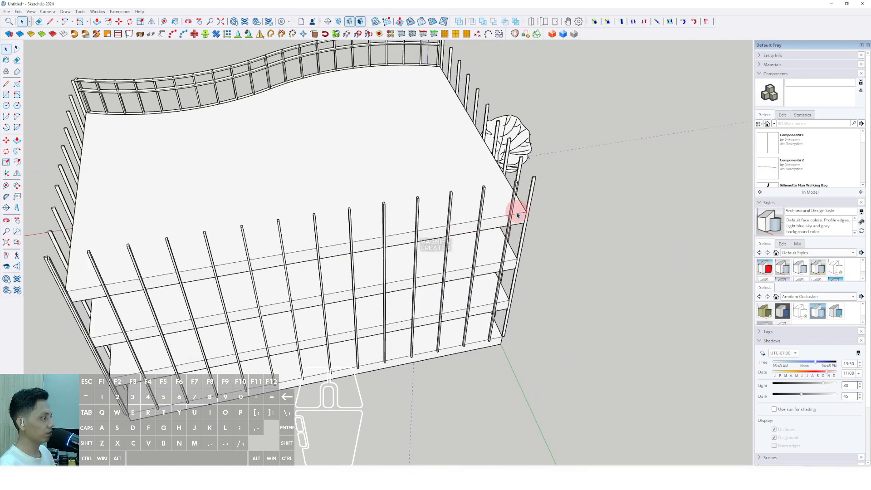
Examine how the extended row's end column lines up with the neighbouring side row at the rear corner
scroll(512, 229, "up", 10)
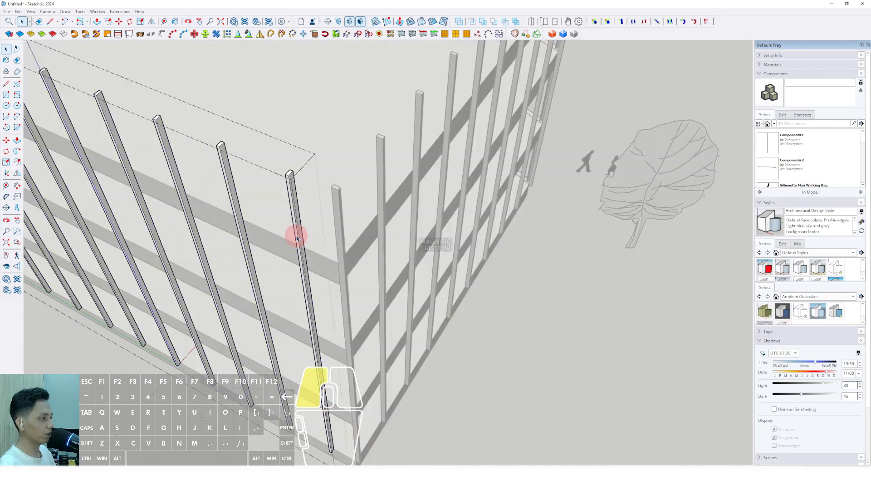
left_click(297, 238)
scroll(302, 245, "up", 5)
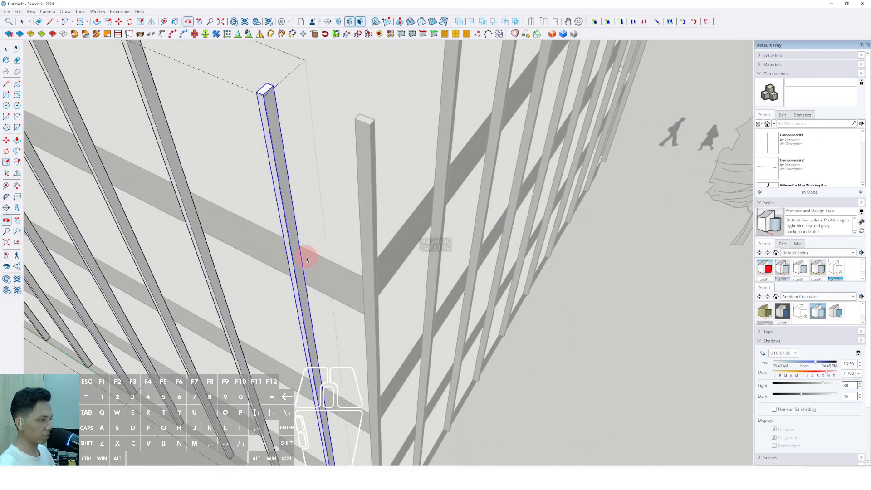
left_click_drag(299, 238, 387, 273)
key("space")
scroll(318, 290, "down", 5)
middle_click_drag(318, 290, 547, 287)
left_click(564, 287)
scroll(497, 254, "down", 4)
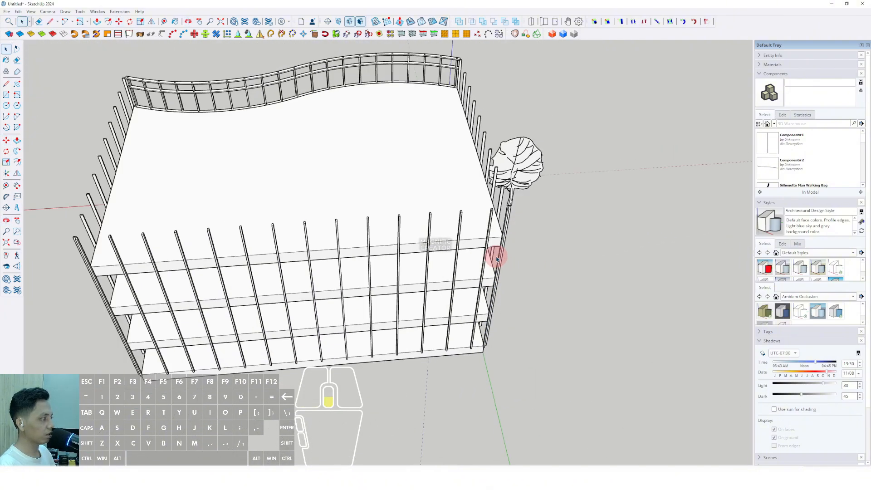
Draw a line path along the outer tops of the columns around the three straight sides, ending at the curved facade
middle_click_drag(221, 276, 463, 321, "shift")
scroll(340, 308, "up", 2)
scroll(292, 334, "up", 4)
middle_click_drag(291, 334, 306, 306)
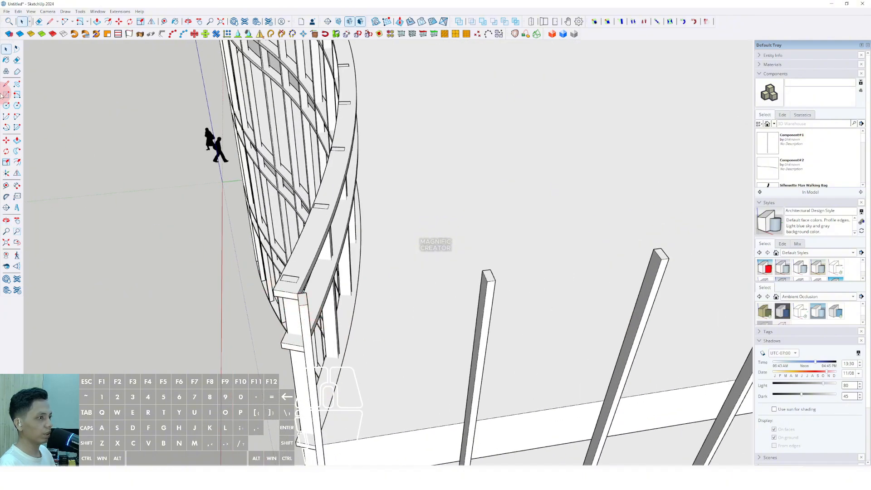
left_click(300, 306)
scroll(299, 305, "down", 3)
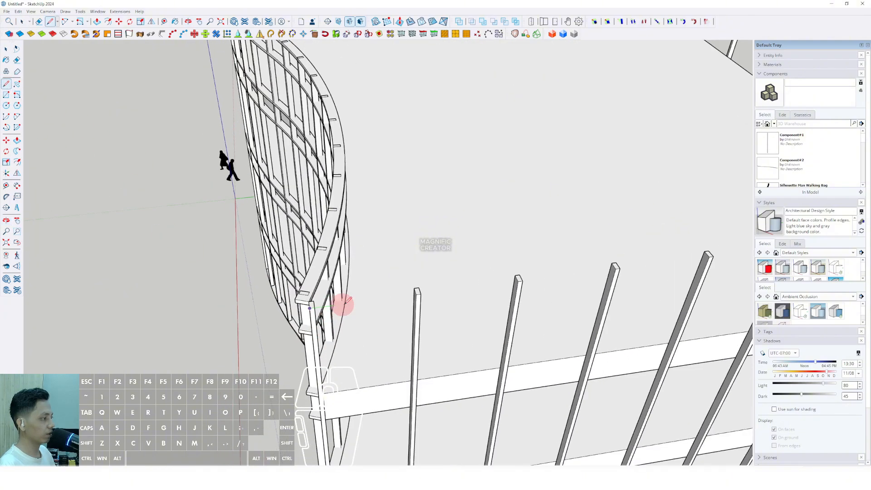
middle_click_drag(489, 295, 122, 319, "shift")
middle_click_drag(563, 253, 318, 306, "shift")
middle_click_drag(437, 295, 419, 290, "shift")
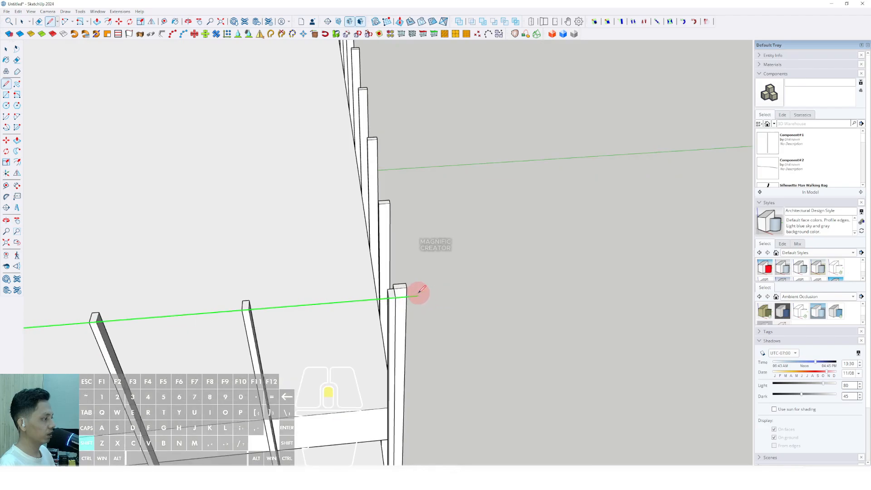
middle_click_drag(384, 168, 169, 280, "shift")
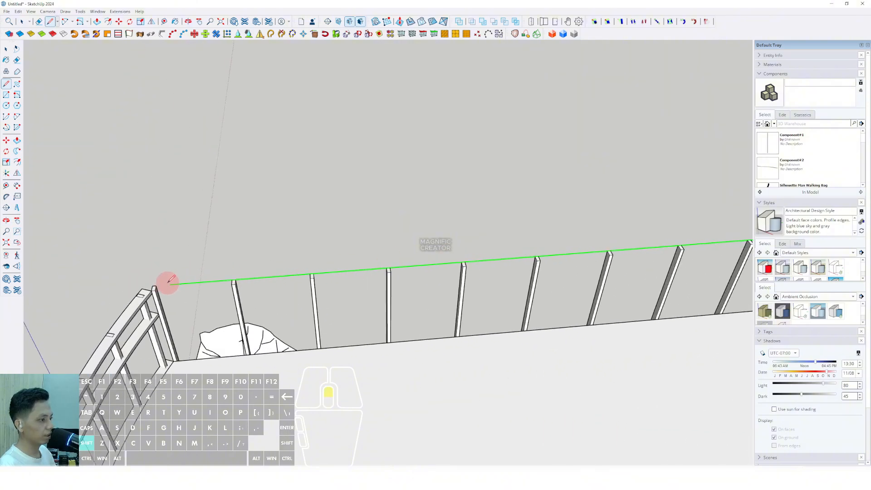
scroll(296, 290, "down", 5)
key("space")
Offset the three-sided line path inward by the depth of the columns
middle_click_drag(413, 340, 444, 257, "shift")
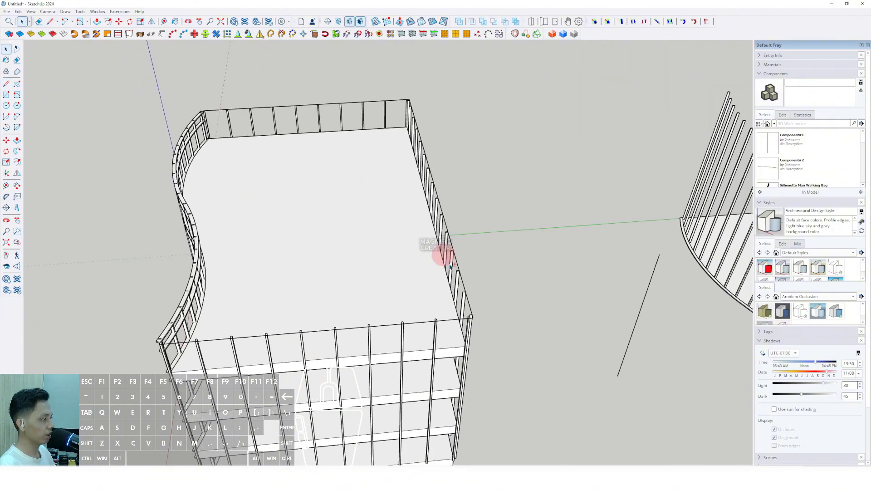
scroll(447, 273, "up", 3)
left_click(462, 272)
scroll(462, 269, "up", 3)
key("f")
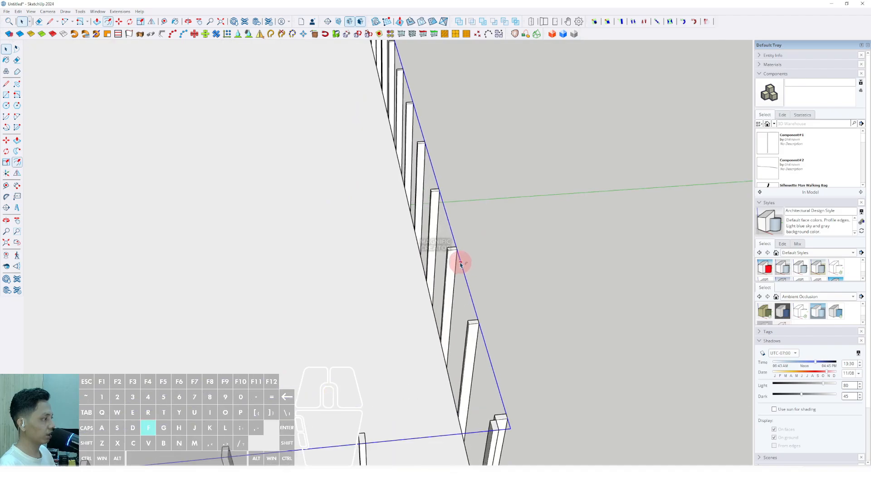
key("space")
scroll(447, 249, "down", 5)
Close the ends of the two offset paths with short lines at the curved facade to form a flat strip
middle_click_drag(342, 297, 307, 303)
key("l")
key("space")
scroll(325, 298, "down", 4)
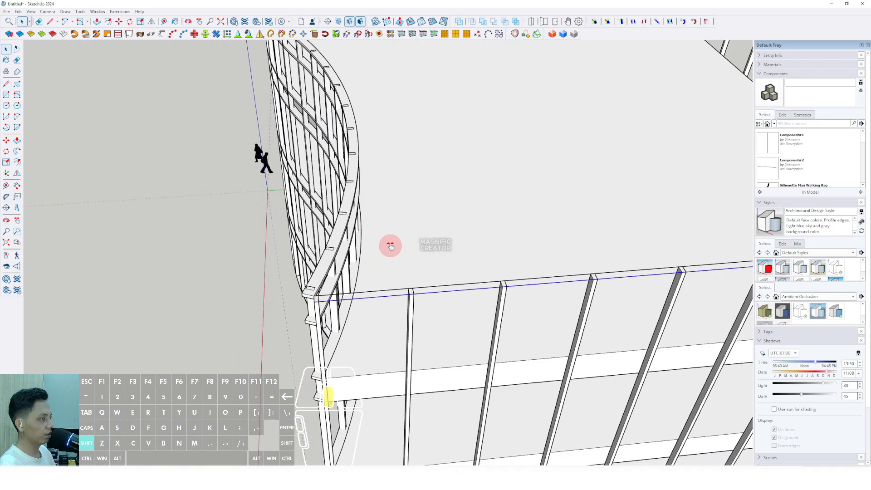
middle_click_drag(389, 246, 391, 389, "shift")
scroll(338, 250, "up", 5)
middle_click_drag(336, 247, 373, 381, "shift")
scroll(323, 250, "up", 2)
key("l")
left_click(322, 236)
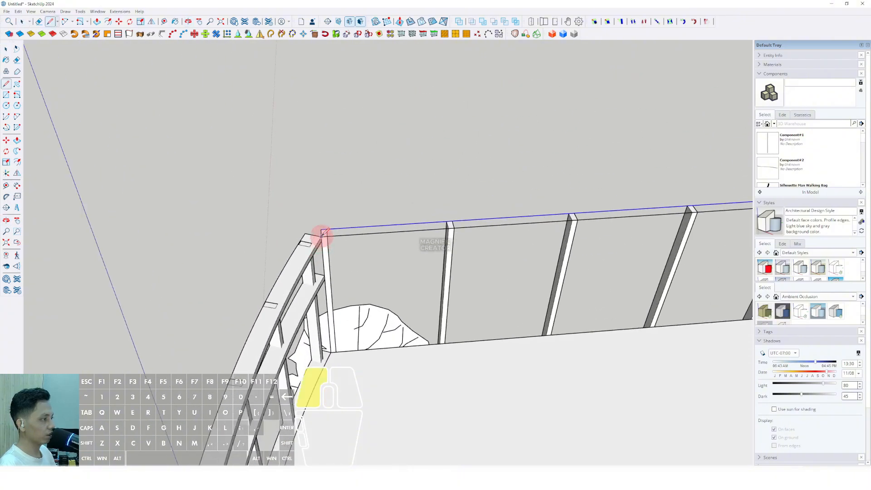
left_click(322, 229)
middle_click_drag(333, 233, 291, 197)
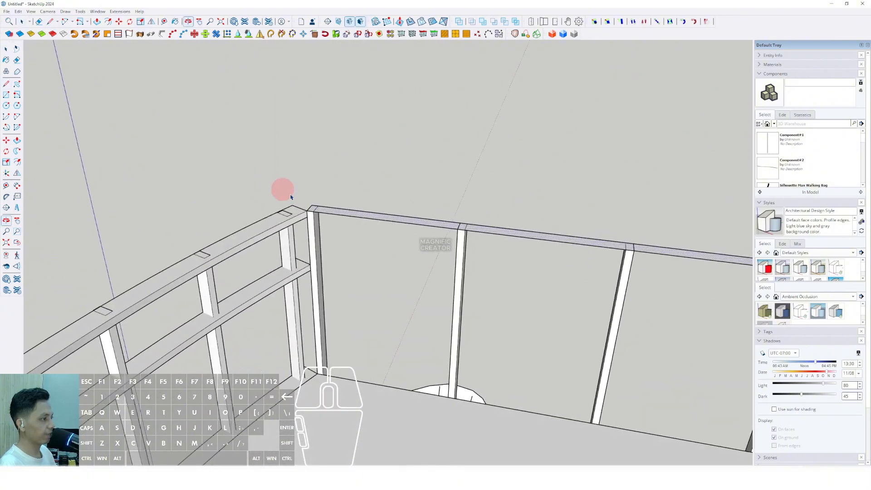
Extrude the strip into a solid band around the column tops and make it a component
key("space")
right_click(328, 216)
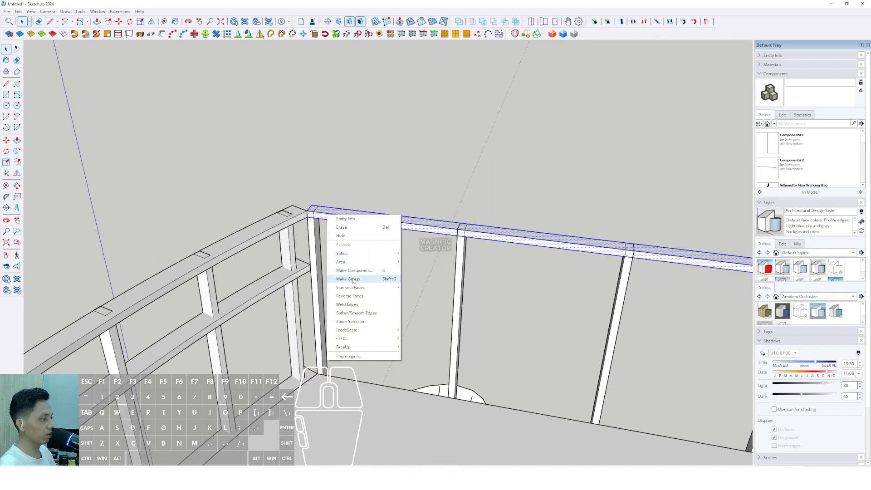
right_click(340, 219)
left_click(359, 275)
left_click(419, 289)
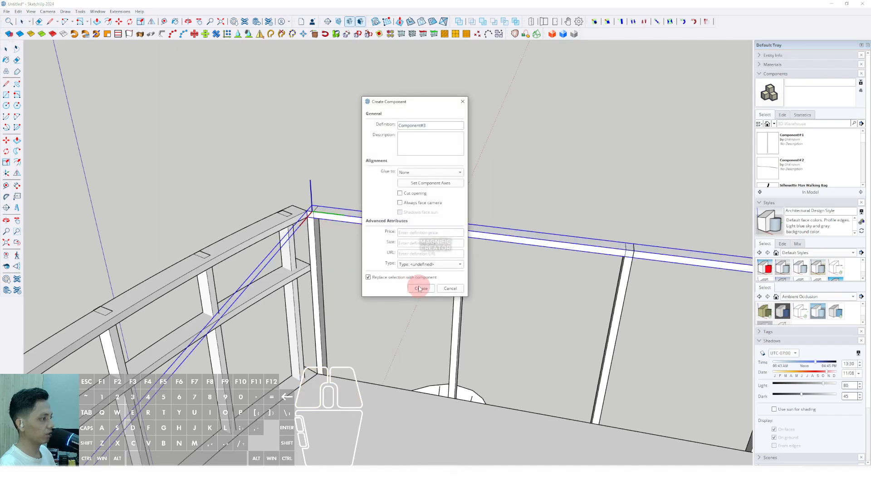
Copy the band component straight down to the second curved band from the top
scroll(304, 202, "up", 5)
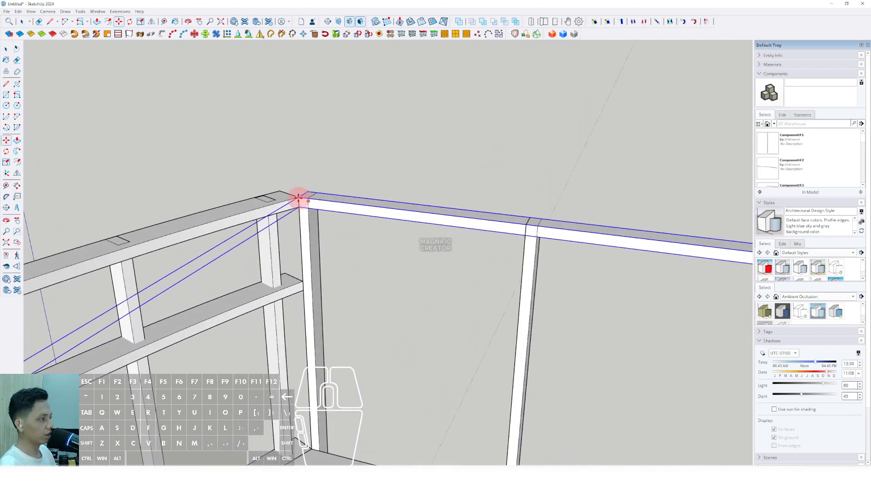
left_click_drag(299, 198, 293, 289)
middle_click_drag(323, 308, 6, 209)
middle_click_drag(335, 218, 236, 206)
scroll(349, 219, "up", 2)
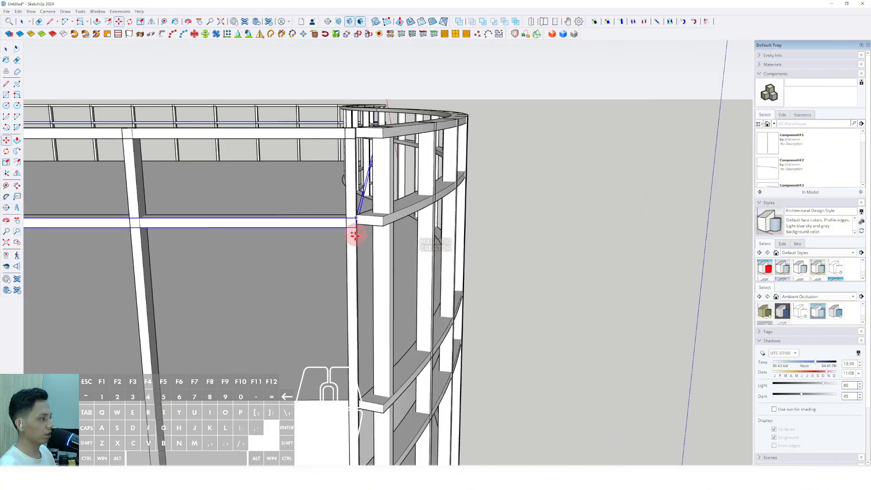
Copy the band down to the pair of curved bands at the next floor slab
middle_click_drag(355, 235, 343, 251)
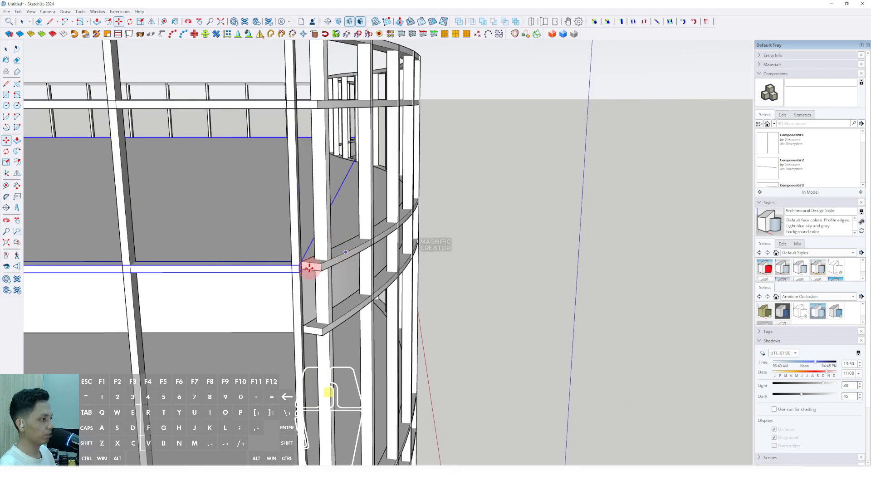
scroll(310, 268, "up", 1)
left_click(296, 263)
key("ctrl")
left_click(342, 322, "shift")
middle_click_drag(322, 337, 270, 182, "shift")
Copy the band down to the remaining curved band levels and onto the base slab
left_click(248, 192)
key("ctrl")
scroll(254, 239, "down", 1)
middle_click_drag(254, 238, 230, 111, "shift")
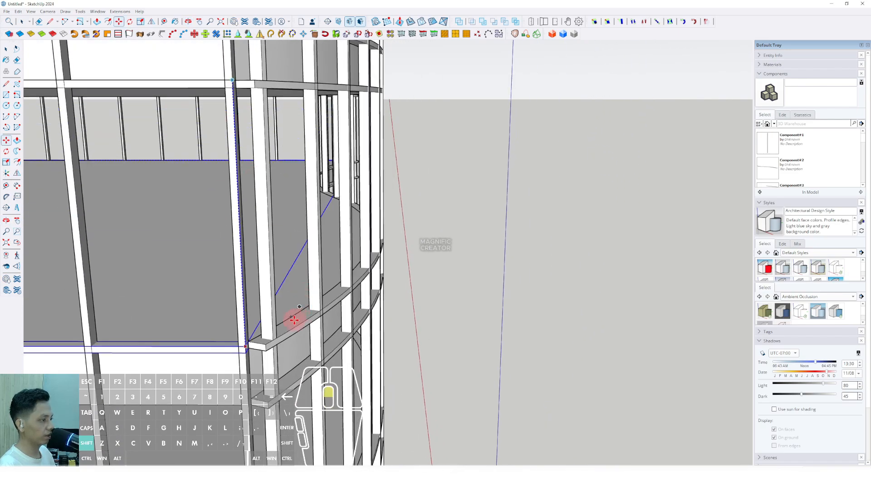
middle_click_drag(294, 320, 321, 166, "shift")
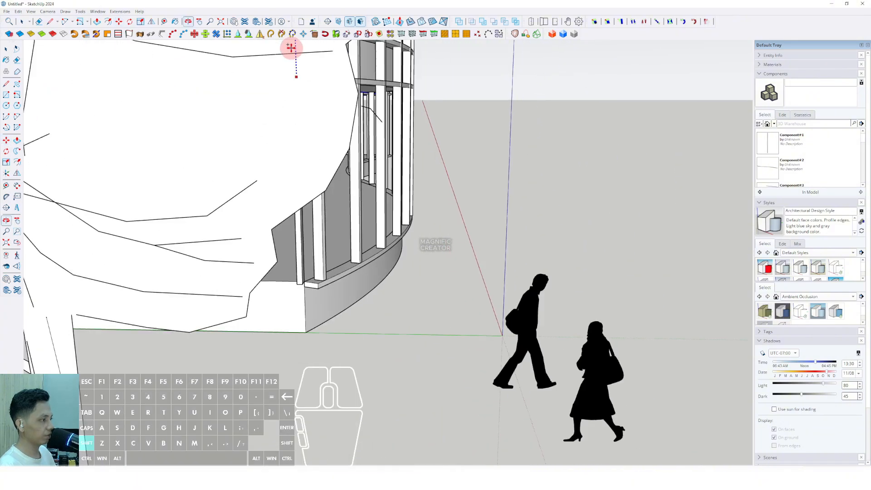
scroll(352, 144, "up", 5)
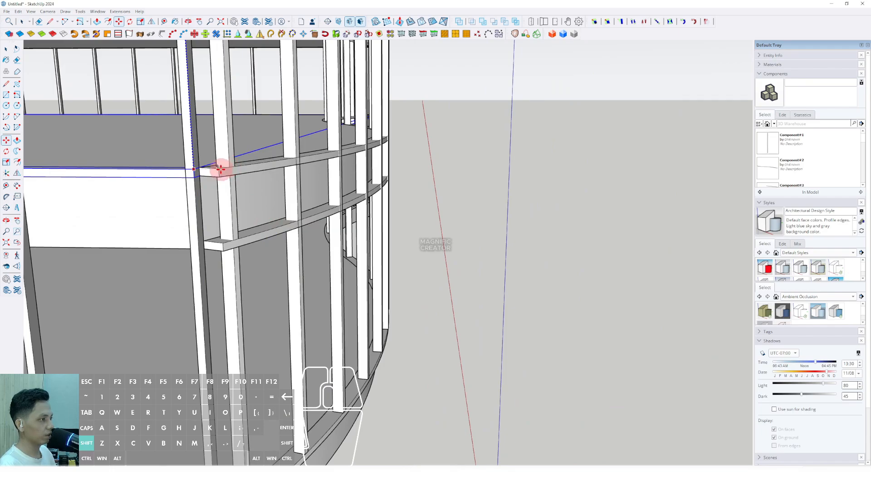
middle_click_drag(218, 243, 224, 126)
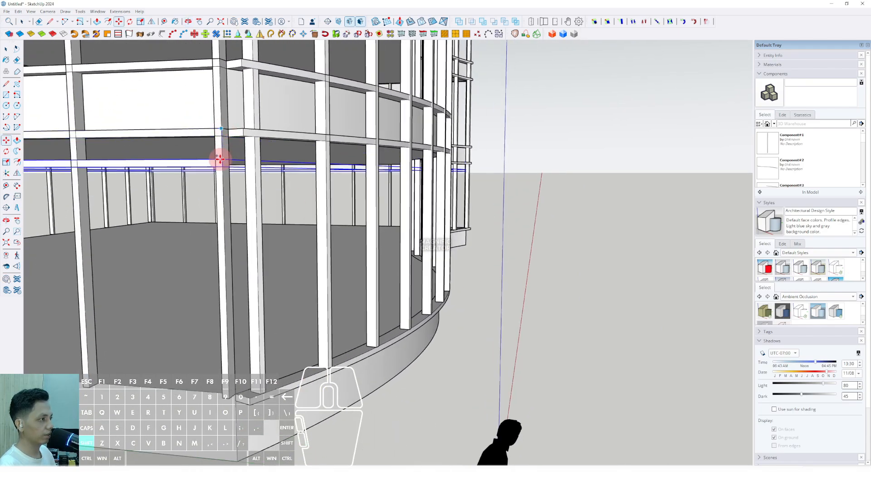
key("space")
scroll(272, 181, "up", 8)
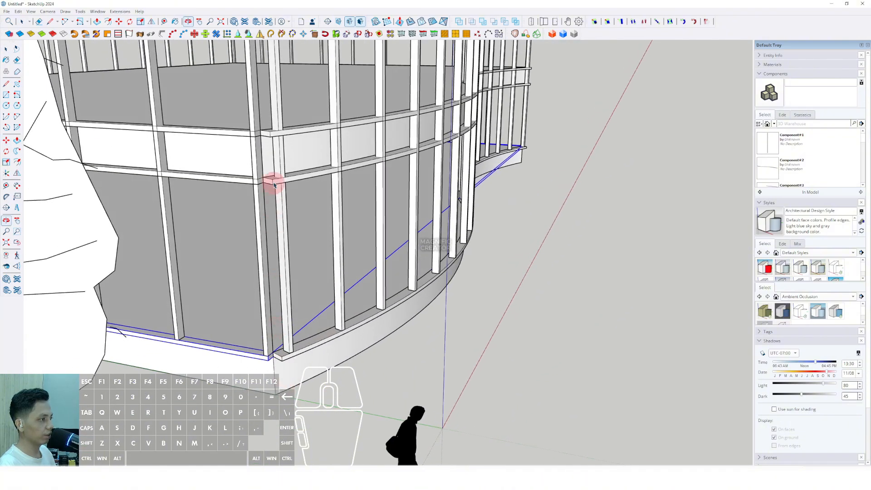
scroll(256, 172, "down", 10)
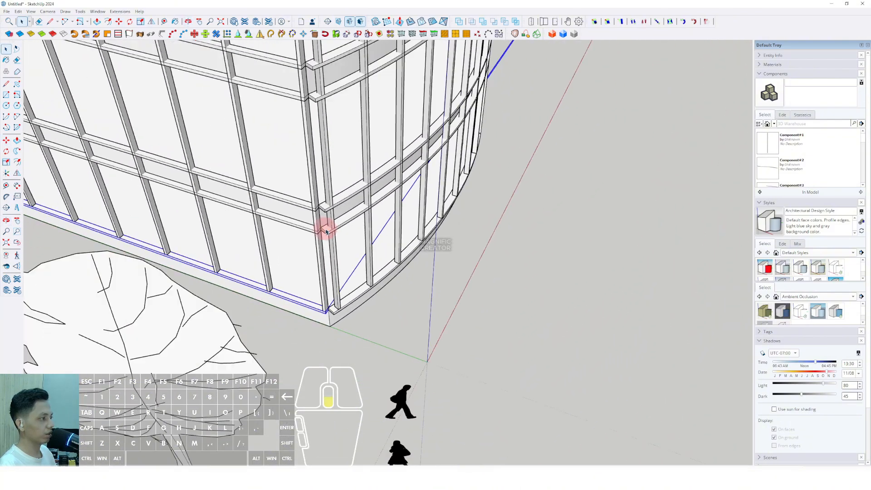
Draw a small rectangle on the top slab near the rear corner
mouse_move(325, 229)
middle_mouse_down()
mouse_move(491, 314)
mouse_move(199, 296)
mouse_move(311, 218)
mouse_move(267, 205)
mouse_move(399, 210)
mouse_move(350, 208)
mouse_move(532, 163)
mouse_move(586, 189)
mouse_move(447, 245)
mouse_move(415, 193)
mouse_move(480, 205)
mouse_move(445, 210)
mouse_move(473, 213)
mouse_move(444, 208)
mouse_move(454, 202)
middle_mouse_up()
key("l")
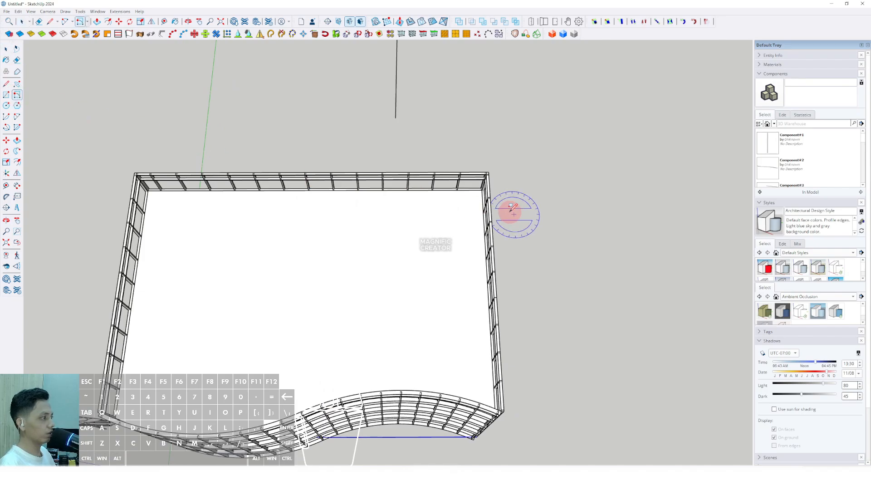
scroll(513, 208, "up", 3)
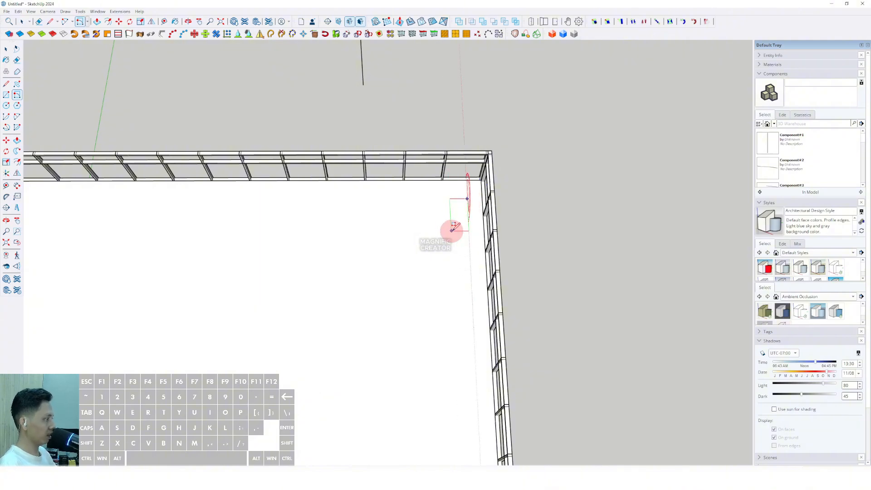
key("space")
Extrude the small rectangle upward to the level of the top band's corner
scroll(464, 228, "down", 3)
middle_click_drag(466, 228, 408, 245)
scroll(482, 256, "up", 4)
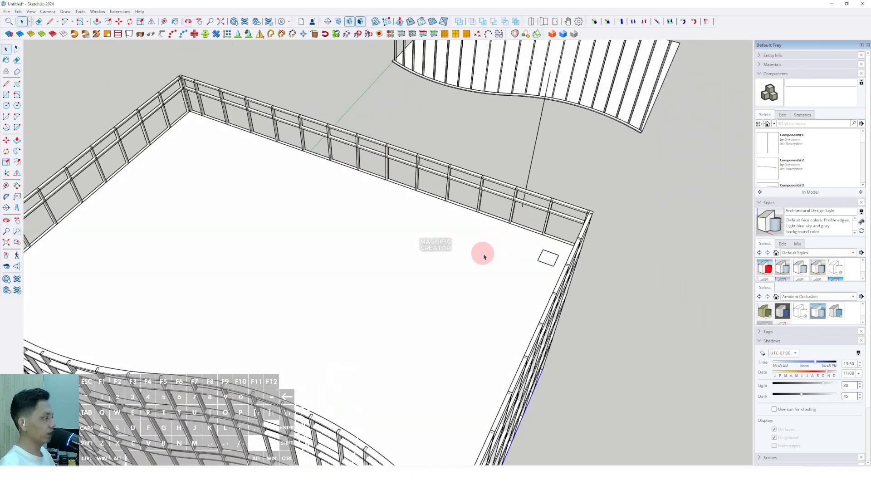
left_click(563, 260)
left_click_drag(578, 245, 627, 198)
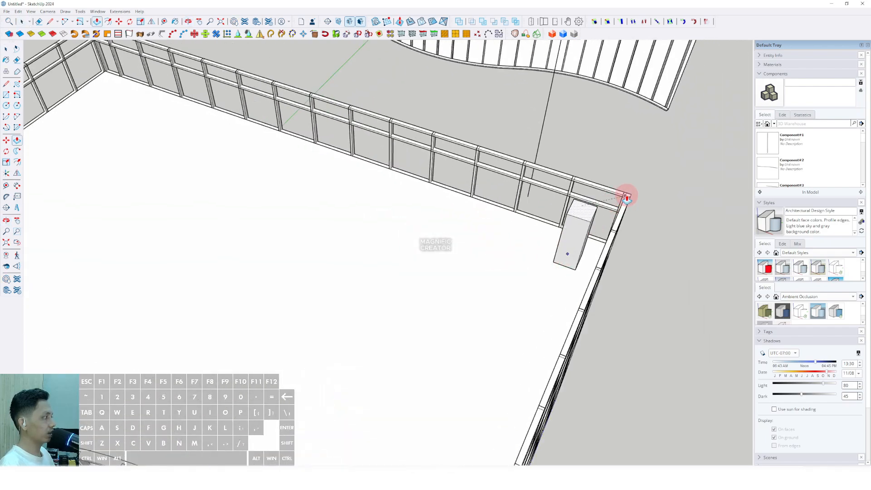
Turn the extruded corner block into a component
right_click(567, 225)
right_click(583, 227)
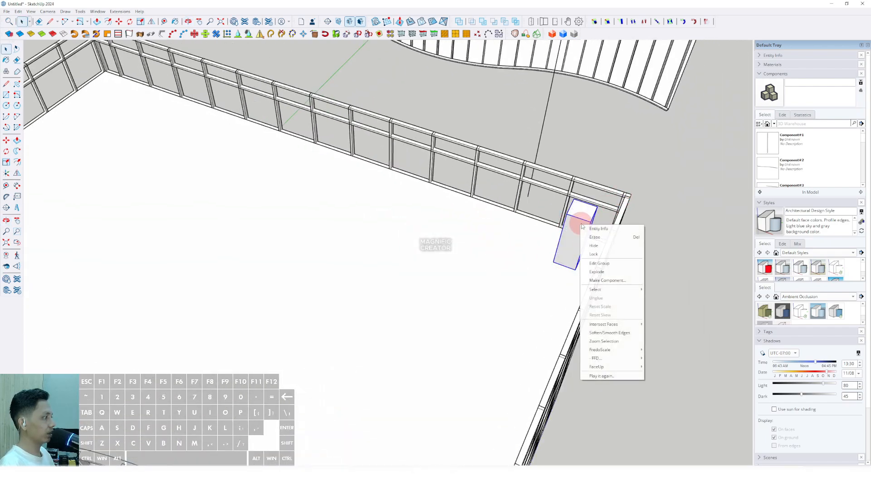
left_click(600, 281)
left_click(437, 281)
middle_click_drag(438, 282, 549, 240)
key("m")
scroll(513, 238, "down", 3)
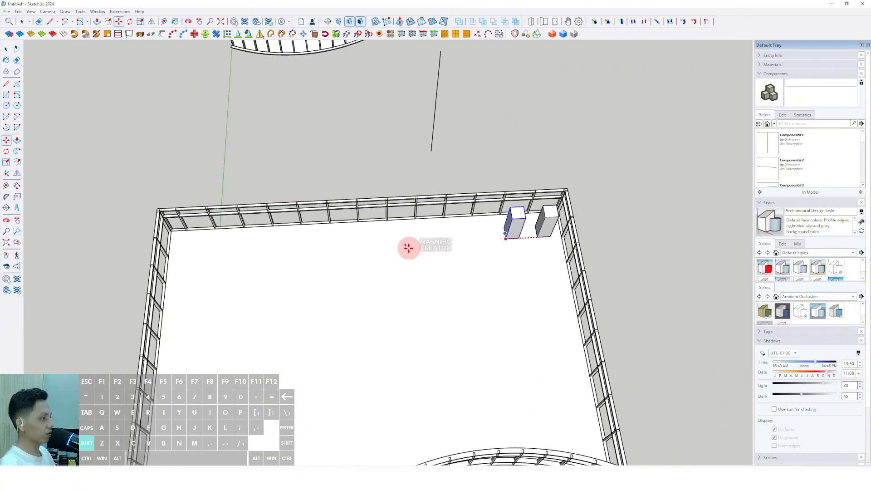
middle_click_drag(381, 250, 454, 234, "shift")
scroll(397, 243, "down", 4)
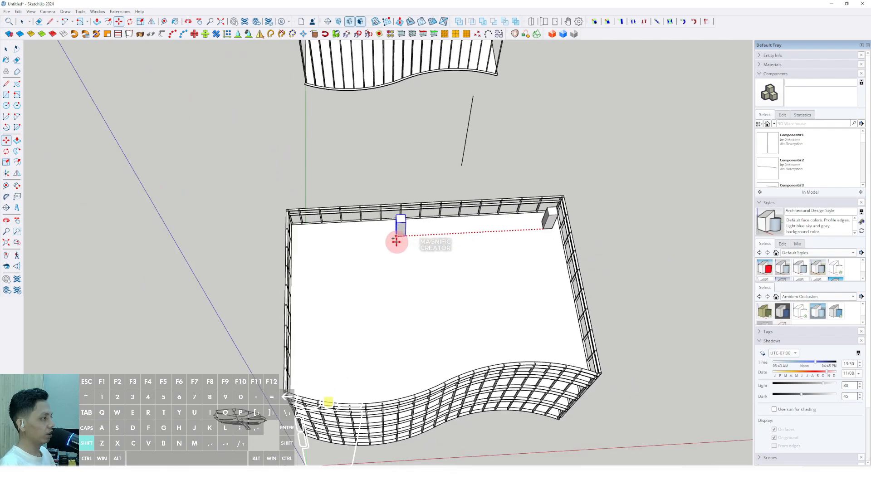
key("space")
scroll(533, 236, "up", 5)
middle_click_drag(520, 224, 288, 239, "shift")
scroll(502, 196, "up", 5)
scroll(508, 196, "up", 2)
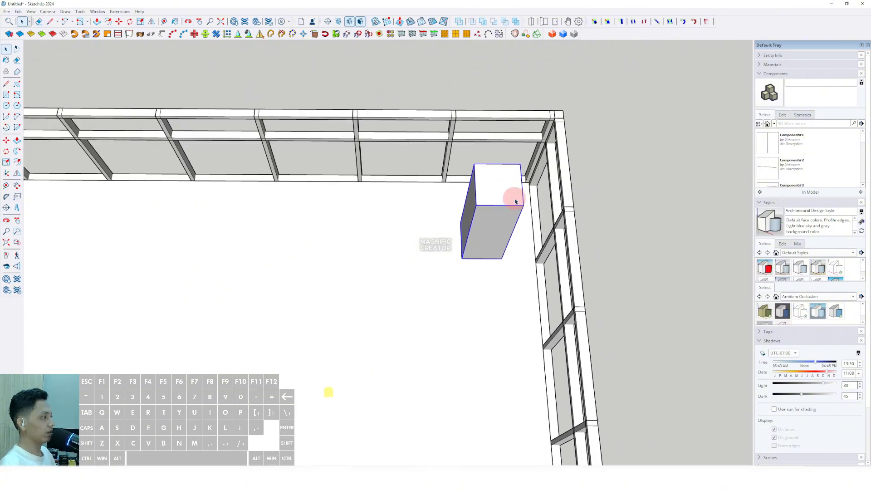
Draw a diagonal line between opposite corners of the corner block's top face inside its component
key("space")
double_click(515, 196)
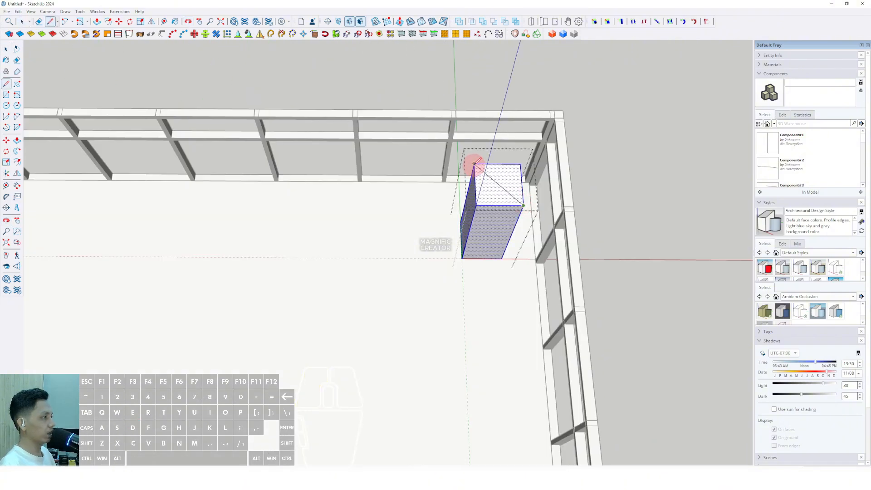
left_click(475, 164)
key("space")
scroll(477, 167, "down", 4)
left_click(600, 160)
Place a guide parallel to the slab's side edges, offset across the top slab to beside the corner block
scroll(376, 196, "down", 4)
middle_click_drag(226, 218, 417, 183, "shift")
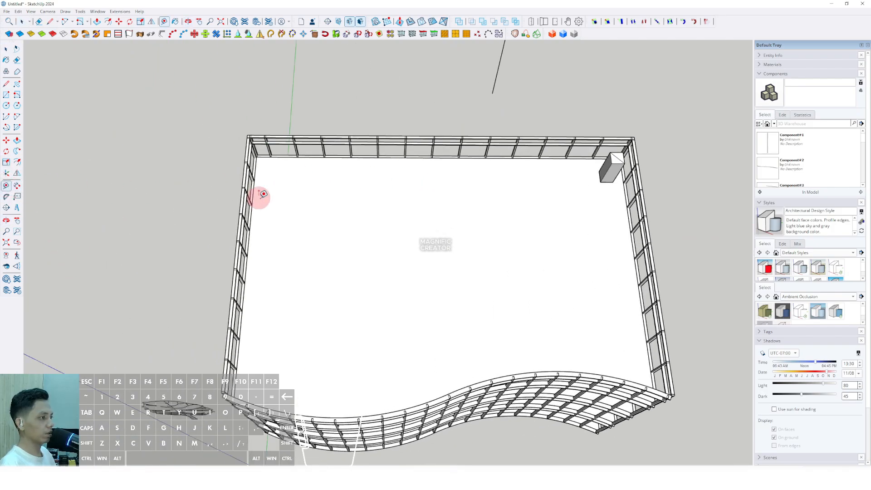
scroll(261, 194, "up", 8)
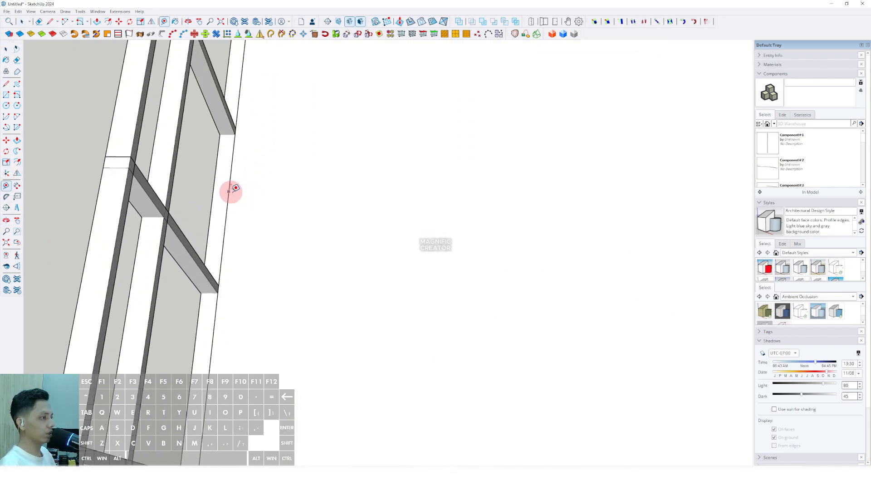
scroll(231, 191, "down", 10)
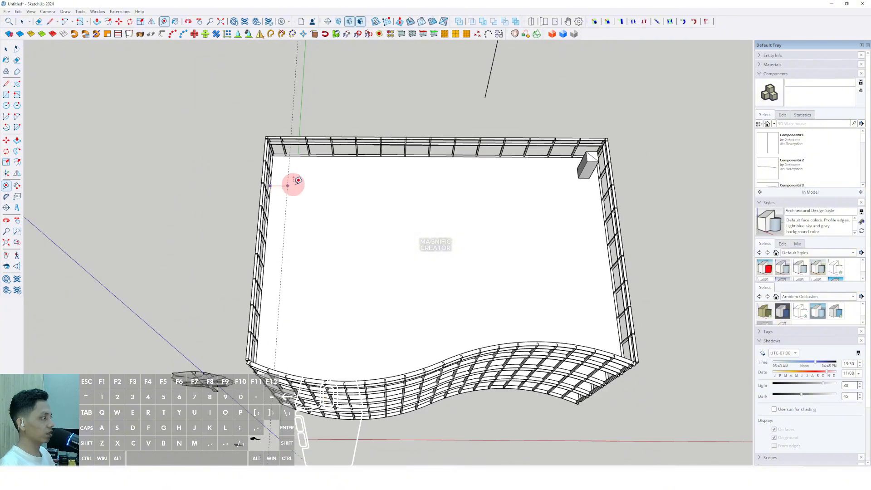
scroll(594, 187, "up", 2)
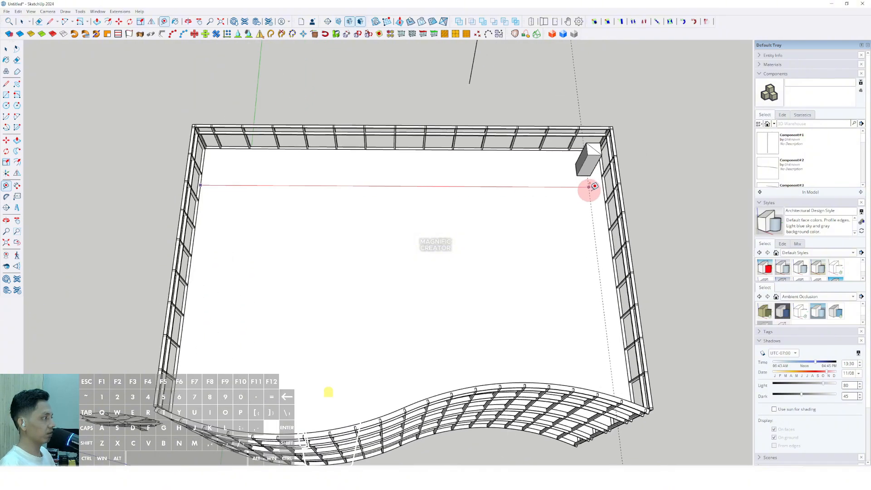
Copy the guide to the slab's opposite side edge and divide the distance into five equal spacings with guides
key("space")
left_click_drag(595, 80, 551, 97)
scroll(570, 218, "up", 2)
middle_click_drag(568, 221, 578, 187, "shift")
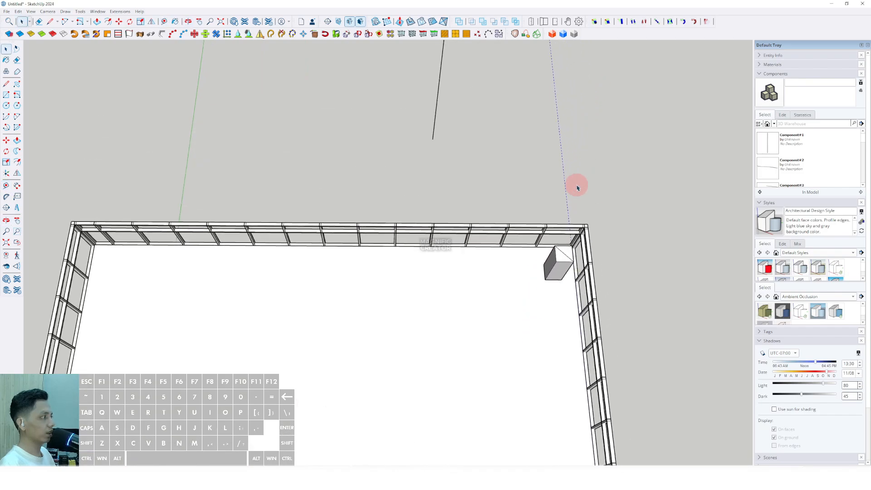
left_click(7, 140)
left_click(564, 170)
scroll(476, 172, "down", 2, "shift")
middle_click_drag(408, 176, 463, 158, "shift")
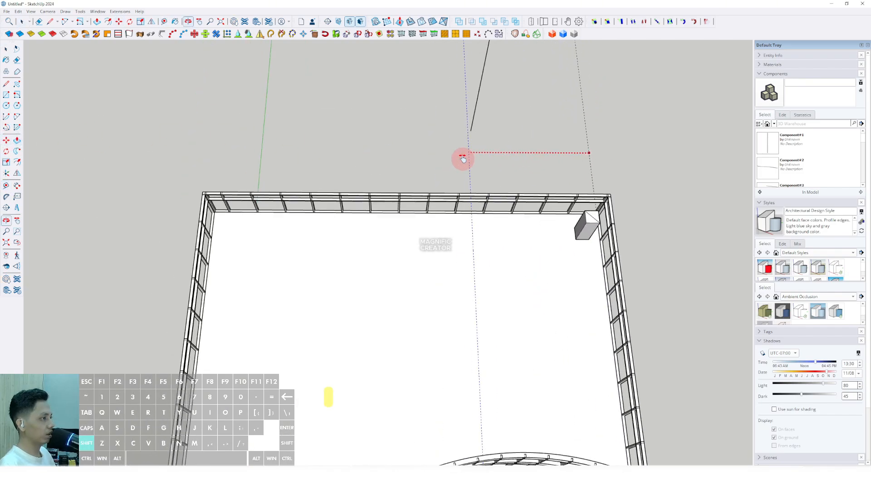
scroll(213, 218, "up", 4, "shift")
scroll(219, 208, "up", 1, "shift")
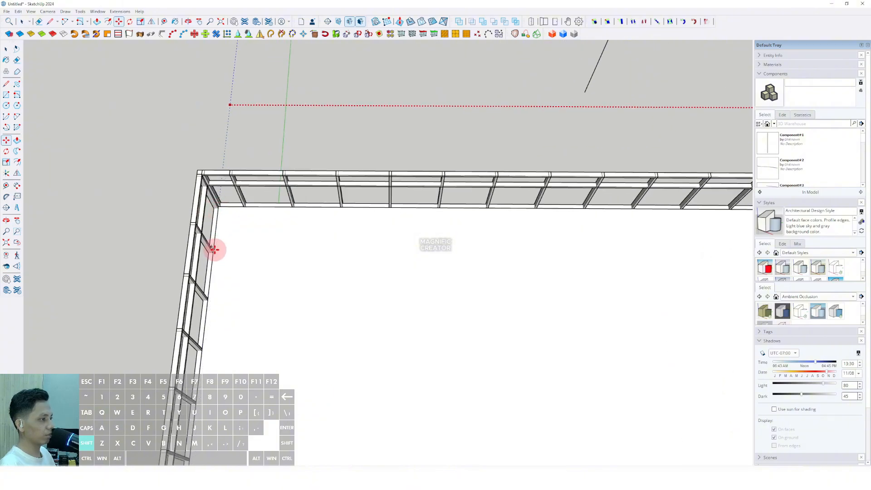
scroll(220, 233, "up", 3, "shift")
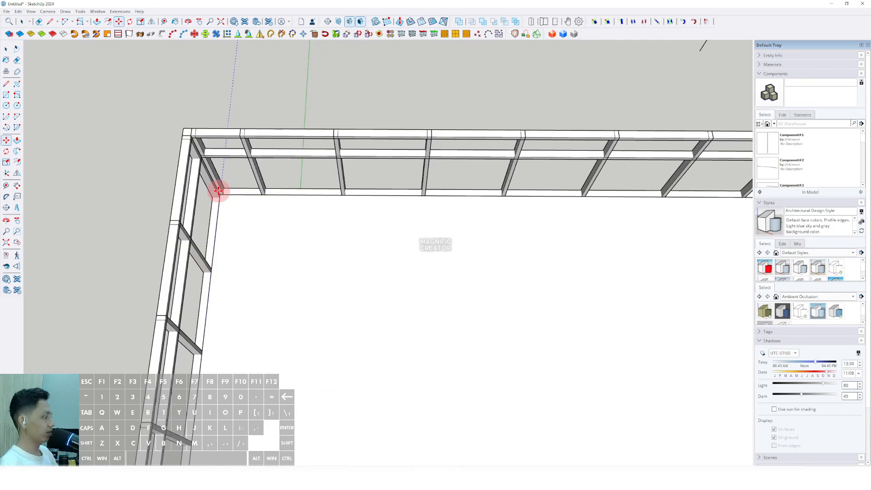
key("space")
scroll(272, 213, "down", 8)
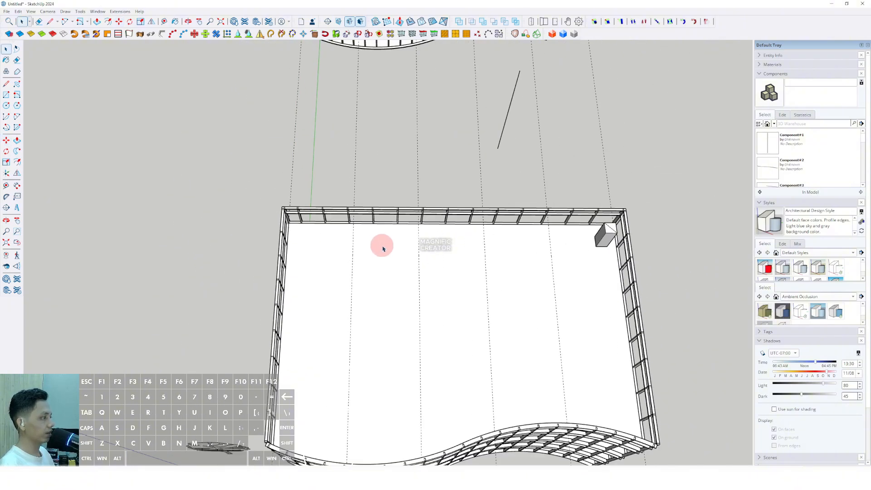
Measure the spacing between two neighbouring guides on the top slab
scroll(514, 229, "up", 3)
key("d")
left_click(469, 214)
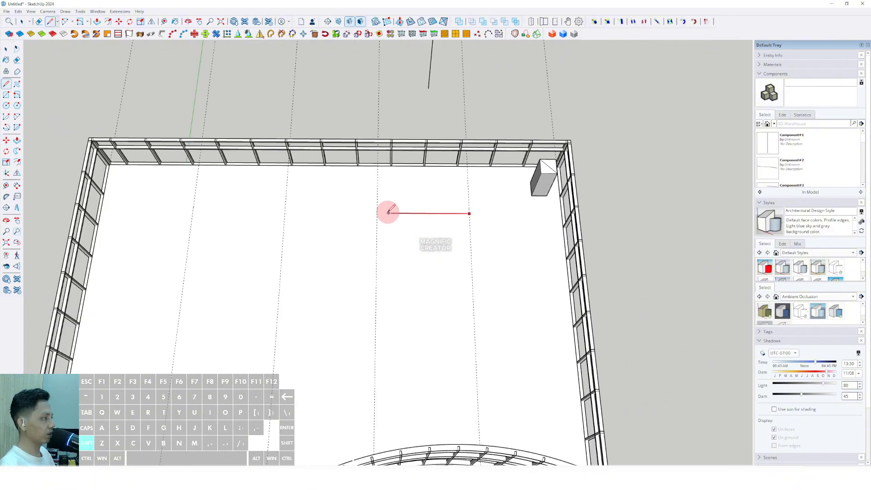
middle_click_drag(377, 213, 300, 269)
key("space")
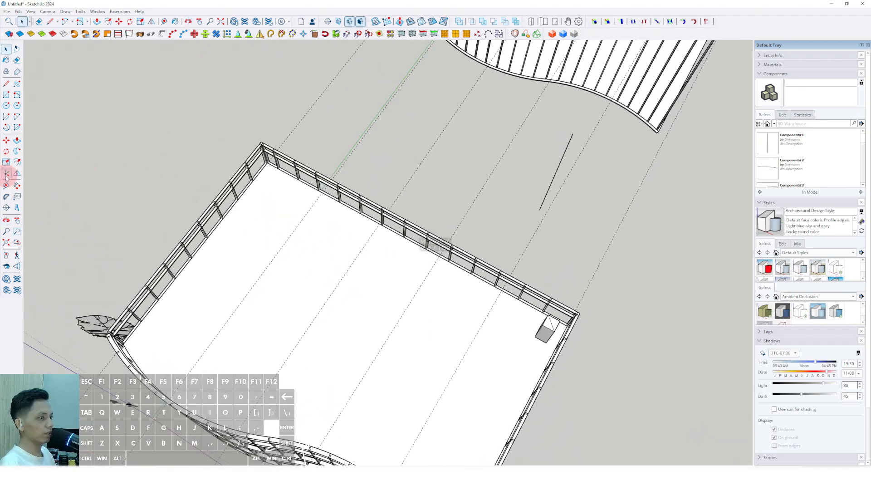
Place a guide along the slab's straight rear edge, perpendicular to the existing guides
middle_click_drag(338, 149, 101, 185)
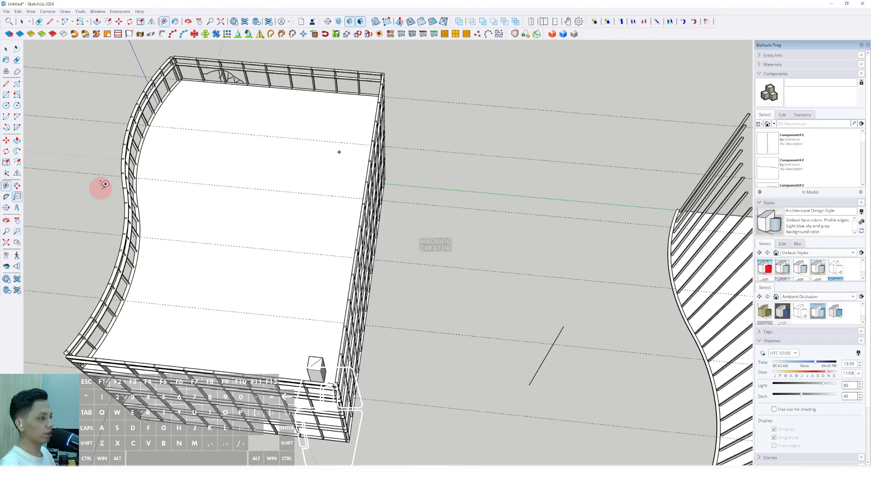
scroll(209, 212, "up", 2)
middle_click_drag(208, 212, 266, 183)
scroll(426, 127, "up", 3)
left_click(468, 127)
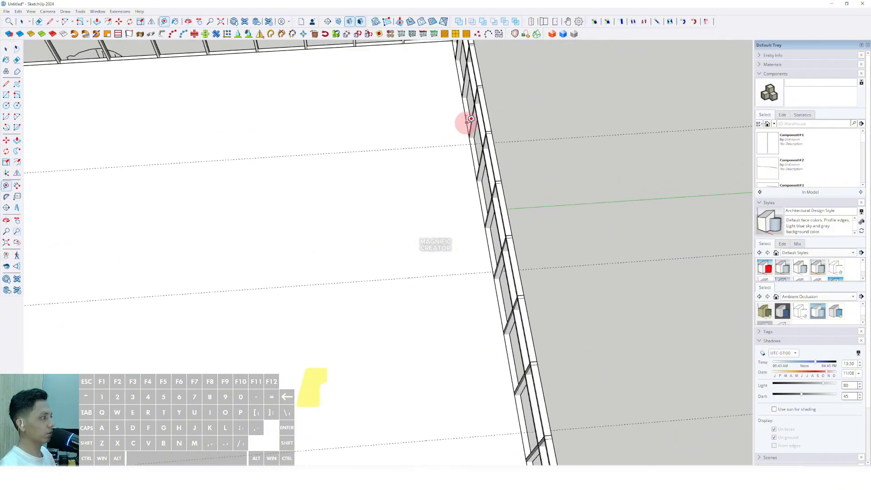
left_click(398, 124)
middle_click_drag(412, 115, 412, 117)
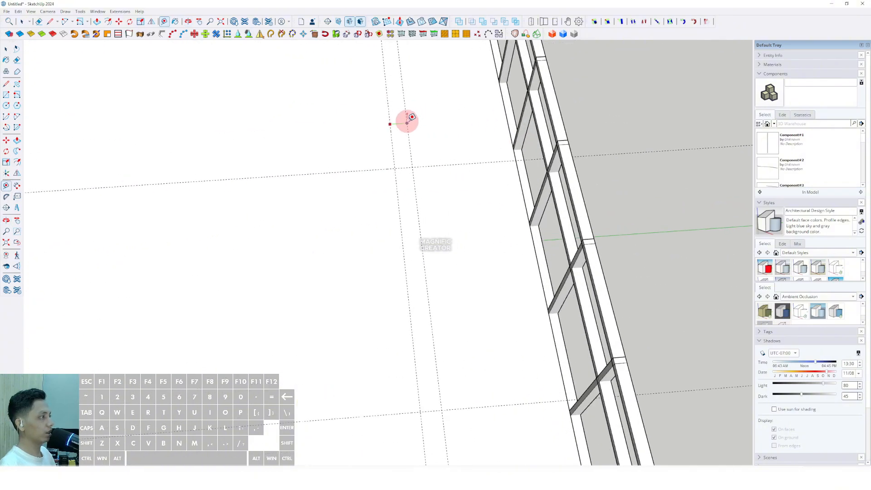
left_click(391, 123)
scroll(486, 113, "up", 1)
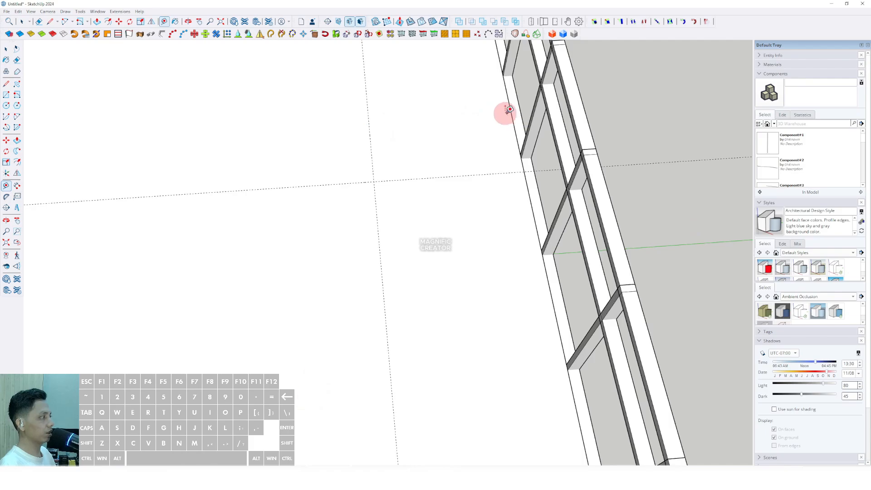
key("space")
scroll(431, 157, "down", 5)
scroll(402, 97, "down", 1)
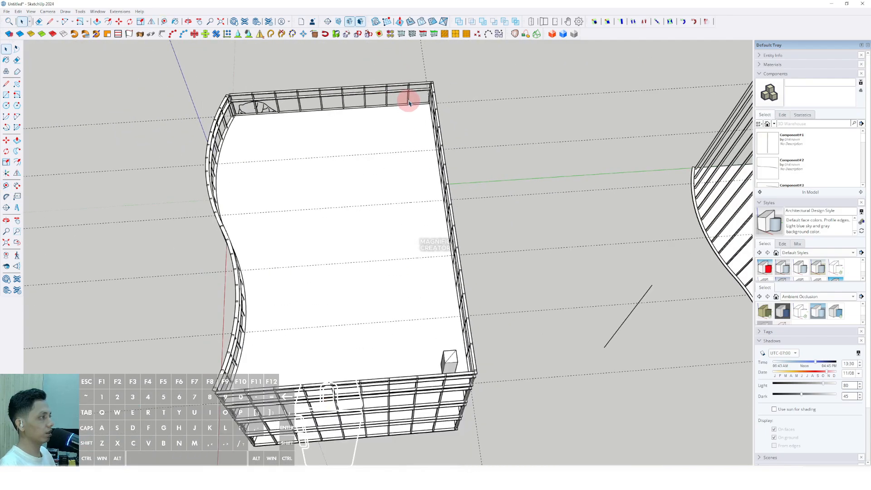
Copy the rear-edge guide toward the curved side at equal spacings to form a grid on the top slab
middle_click_drag(409, 103, 372, 220, "shift")
left_click(398, 110)
scroll(411, 195, "up", 1)
key("ctrl")
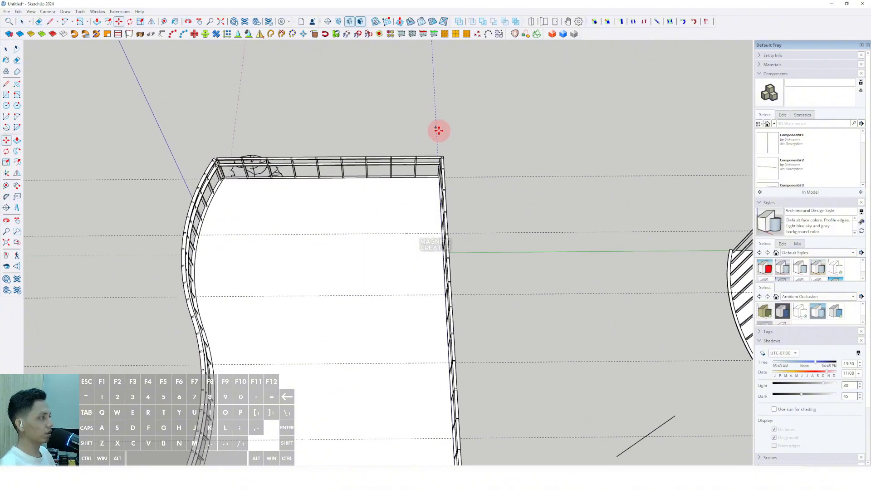
left_click(434, 129)
scroll(379, 129, "down", 2)
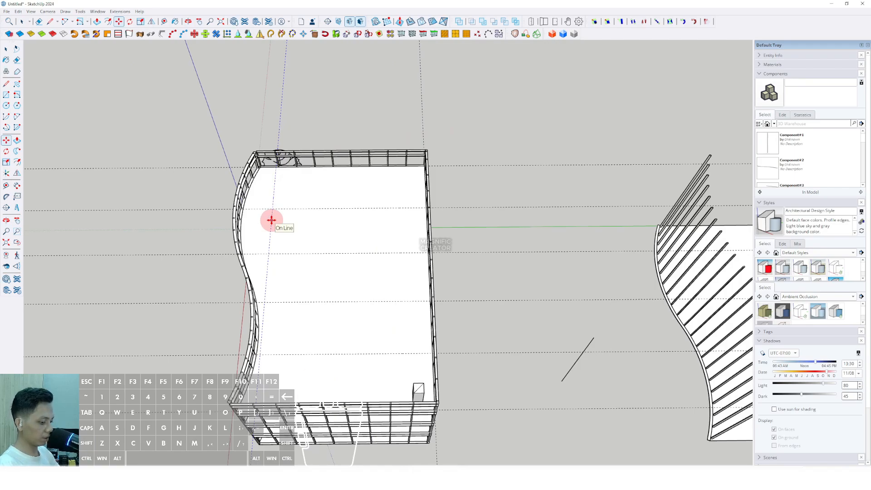
key("space")
Move the block component straight down until its top face is flush with the top slab
middle_click_drag(271, 220, 427, 261)
scroll(463, 257, "up", 3)
left_click(479, 247)
middle_click_drag(478, 247, 475, 201)
key("m")
left_click(477, 197)
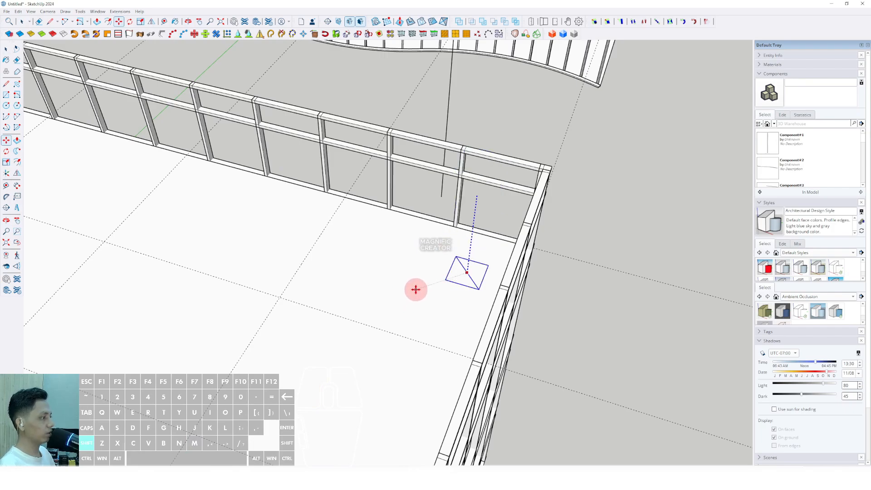
key("space")
Move the column by the midpoint of its diagonal onto the nearest interior guide intersection
mouse_move(415, 289)
middle_mouse_down()
mouse_move(471, 257)
mouse_move(461, 253)
mouse_move(415, 288)
mouse_move(448, 296)
mouse_move(456, 283)
middle_mouse_up()
right_click(471, 257)
key("m")
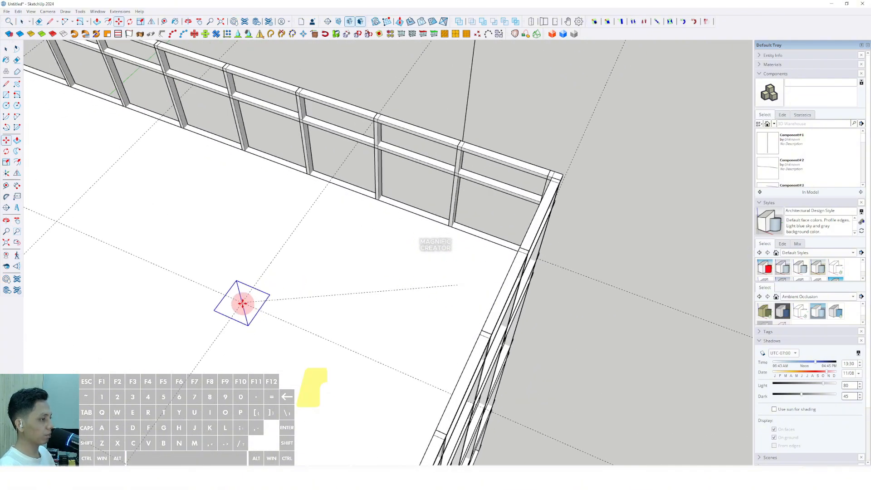
Copy the column to the next guide intersections parallel to the rear edge, making a row of four
middle_click_drag(88, 243, 354, 277, "shift")
scroll(354, 276, "down", 1)
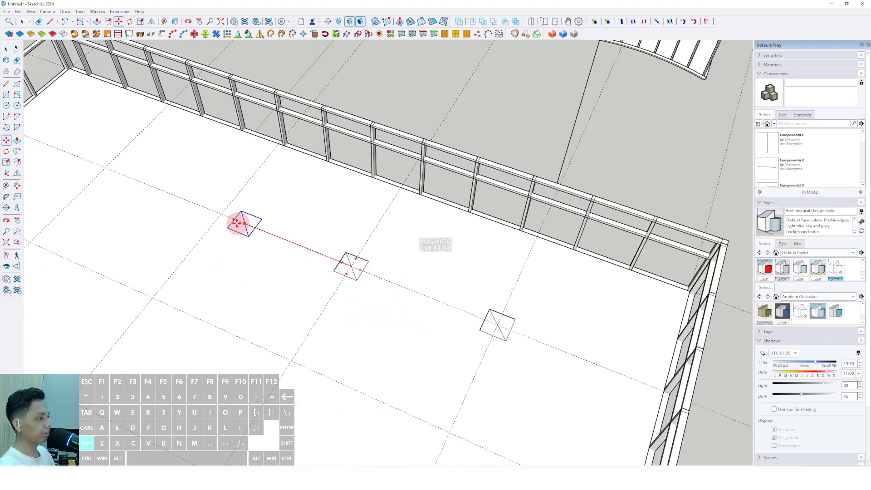
key("ctrl")
left_click(221, 214)
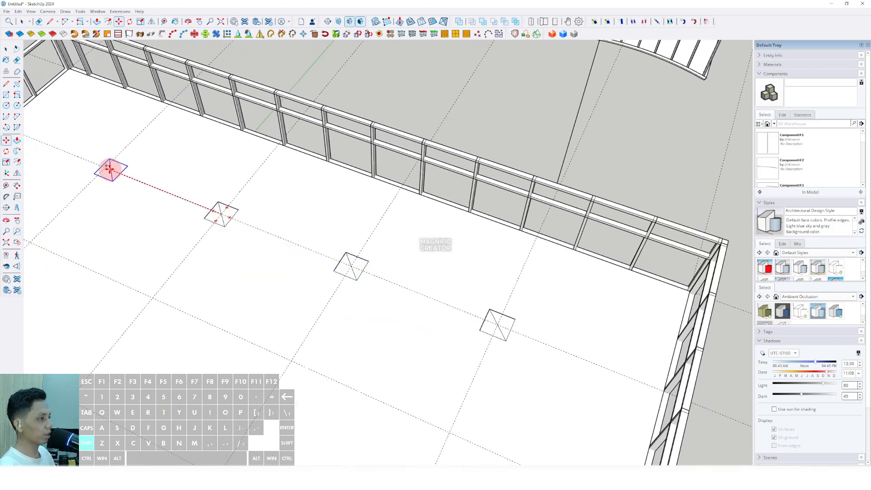
middle_click_drag(105, 168, 230, 207)
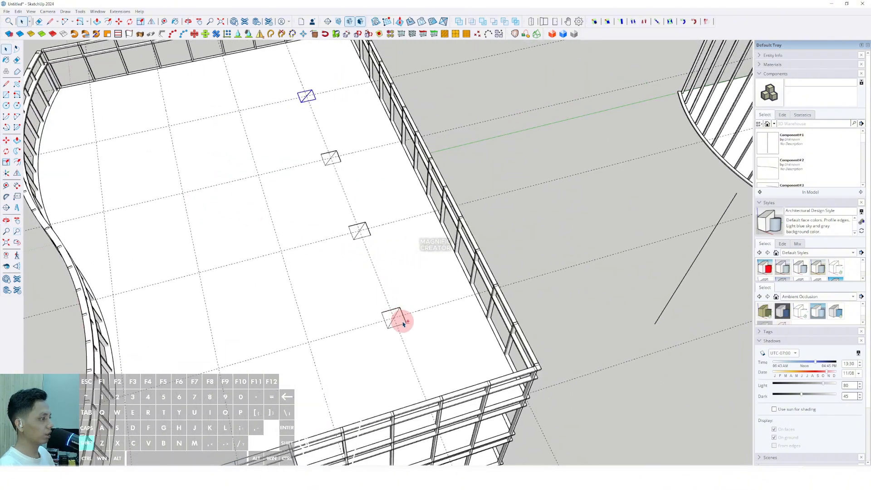
Select the row of four columns and copy it onto the three parallel guides toward the curved edge
left_click(367, 233)
left_click(338, 163, "shift")
scroll(382, 274, "up", 1)
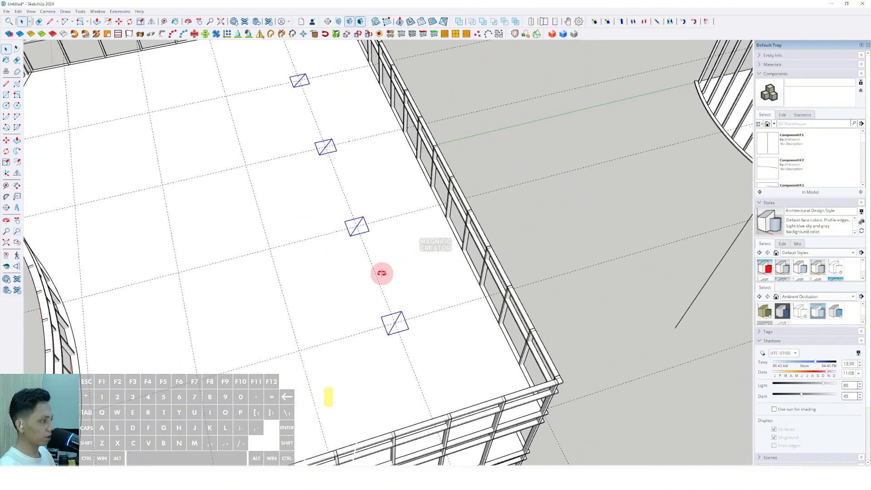
middle_click_drag(381, 274, 440, 268, "shift")
scroll(429, 229, "up", 1)
key("m")
key("ctrl")
left_click(413, 213)
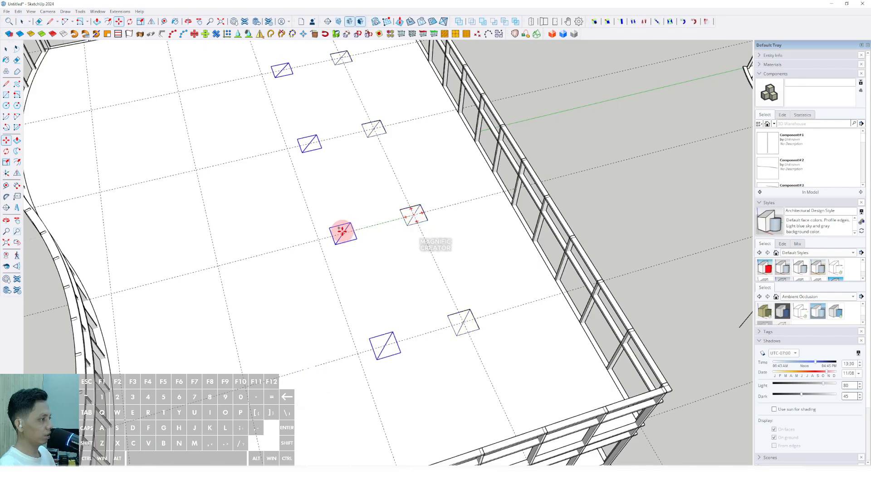
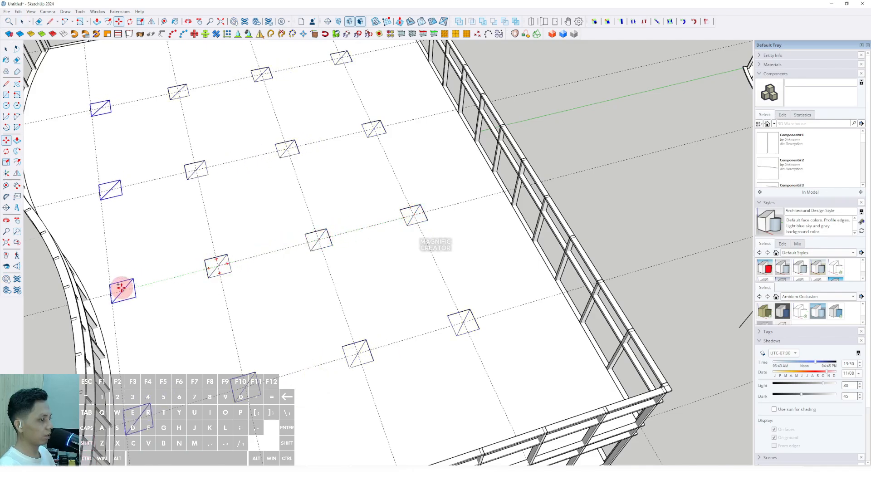
Move the row of columns nearest the curved edge slightly inward, away from the curve
scroll(129, 304, "down", 1)
middle_click_drag(129, 304, 320, 249)
scroll(345, 228, "down", 1)
scroll(319, 249, "up", 3)
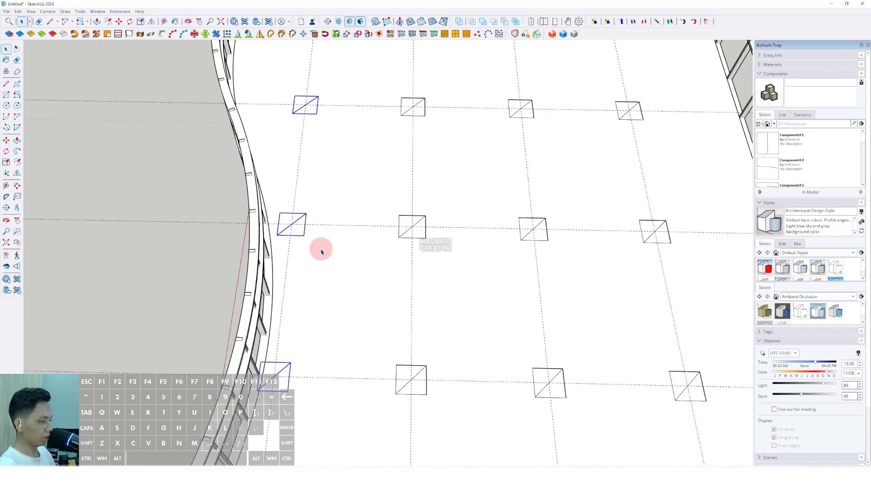
left_click(310, 249)
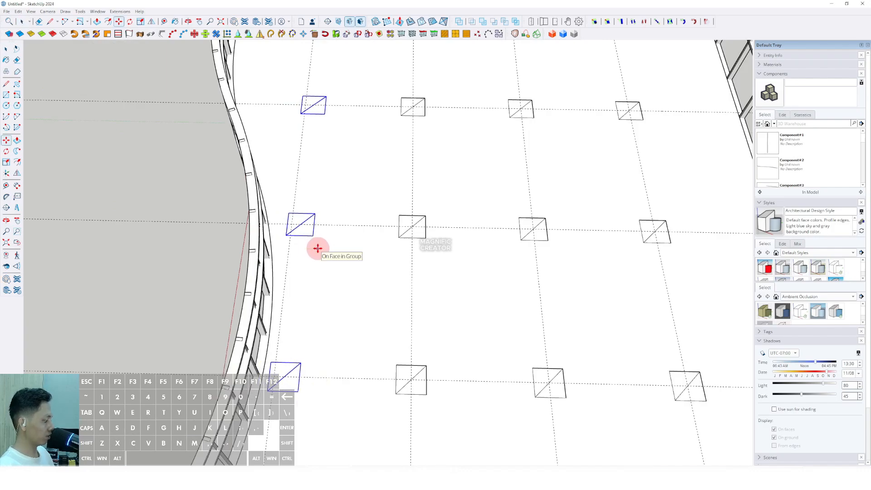
key("space")
scroll(318, 248, "down", 4)
middle_click_drag(319, 249, 304, 278)
scroll(223, 302, "up", 2)
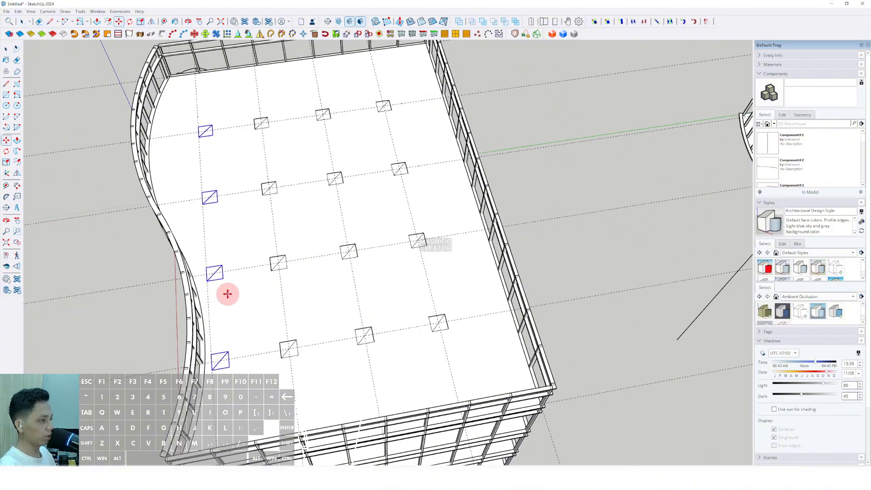
key("space")
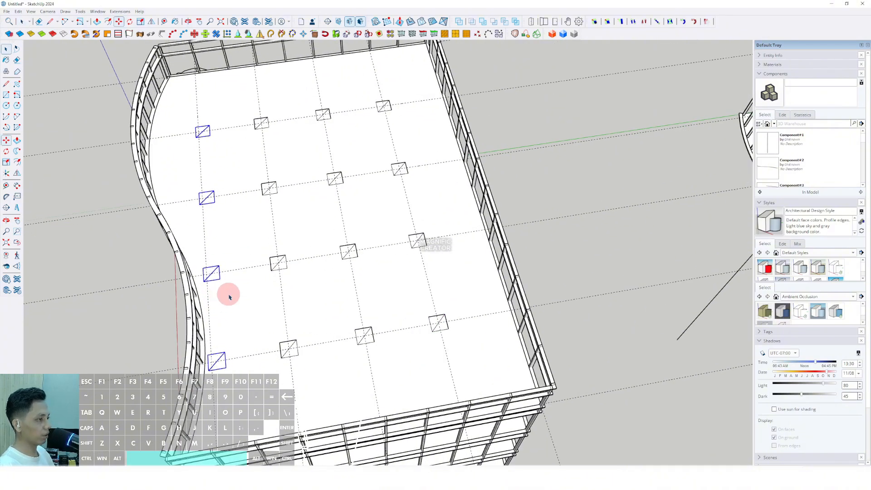
Select the rearmost row of four columns and copy it toward the rear facade
middle_click_drag(229, 294, 452, 165)
left_click(451, 169)
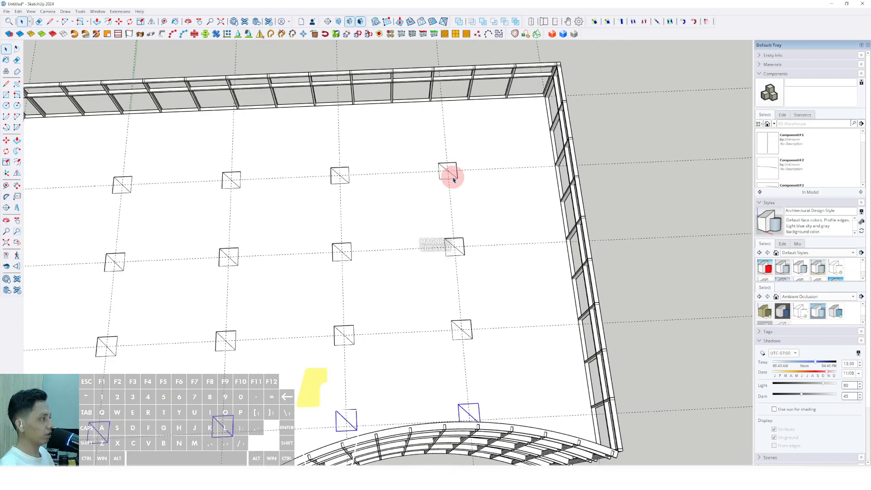
middle_click_drag(307, 186, 128, 150)
left_click_drag(98, 136, 467, 211)
scroll(438, 191, "up", 2)
key("m")
key("ctrl")
left_click(445, 181)
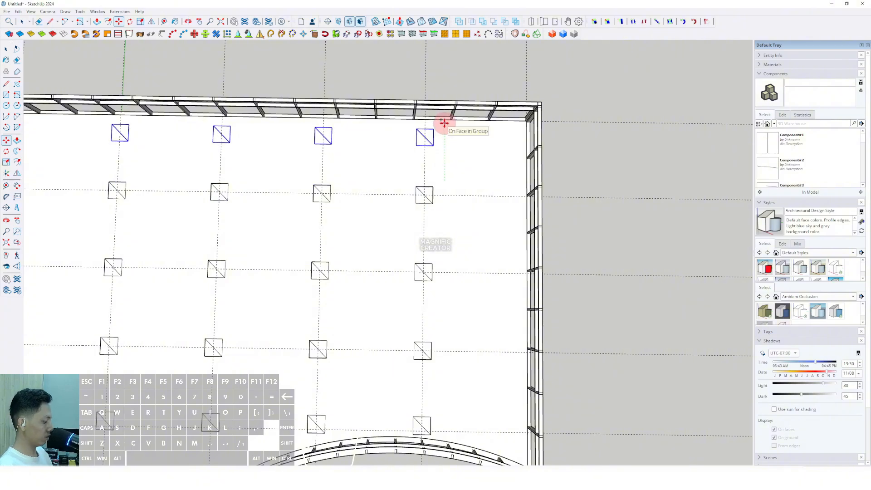
Select the end line of five interior columns nearest the side facade and copy it sideways to just inside that facade
middle_click_drag(444, 123, 419, 241)
left_click_drag(383, 133, 442, 381)
middle_click_drag(443, 382, 420, 274)
scroll(420, 274, "up", 2)
key("m")
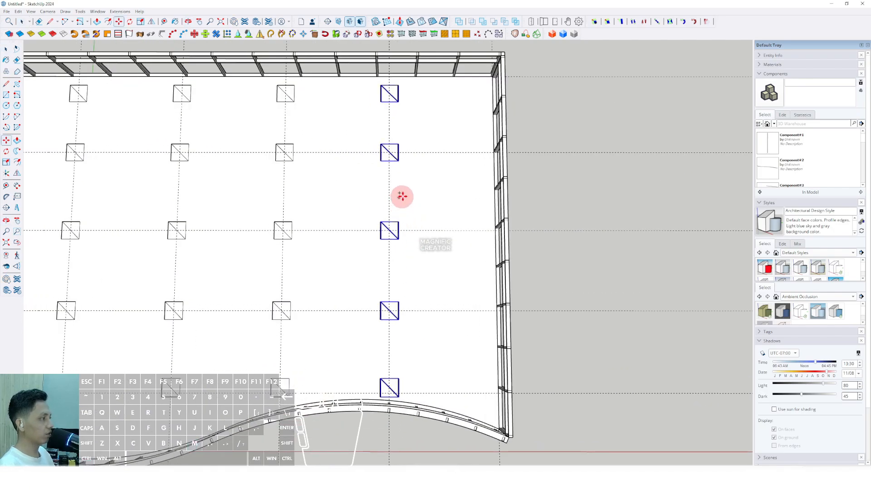
left_click(400, 196)
key("ctrl")
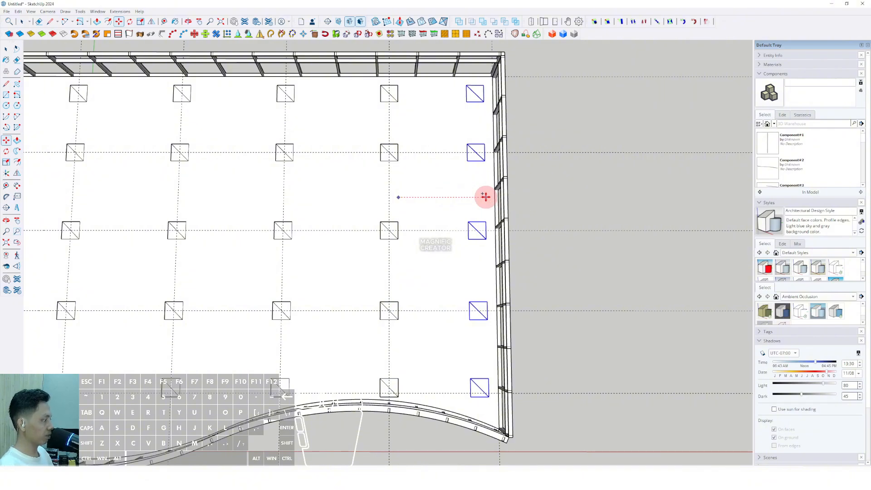
left_click(485, 197)
key("space")
Select the line of five columns at the opposite end of the grid and copy it to just inside the opposite side facade
scroll(383, 266, "down", 4)
middle_click_drag(200, 248, 349, 231, "shift")
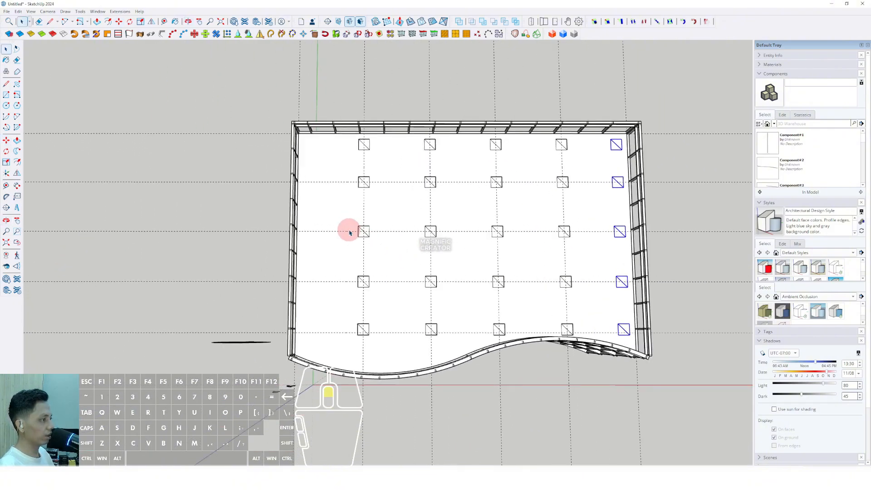
scroll(351, 230, "up", 1)
left_click_drag(339, 125, 397, 375)
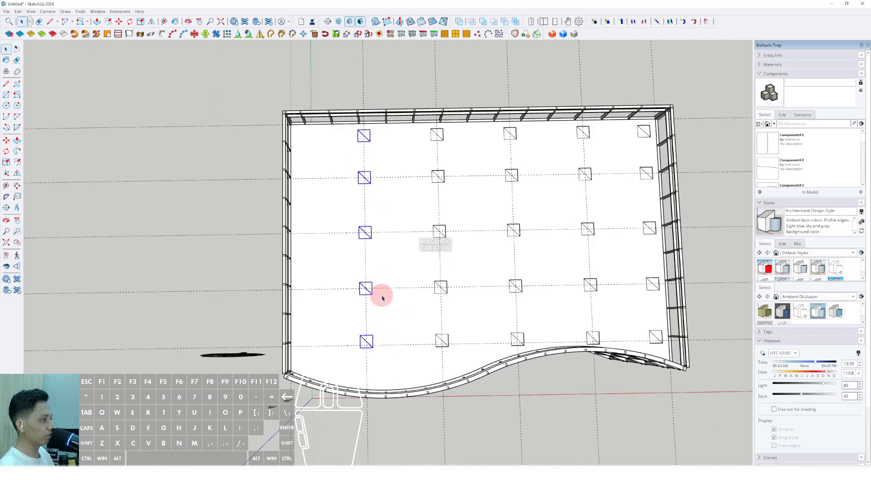
middle_click_drag(382, 298, 412, 295, "shift")
scroll(384, 260, "up", 1)
left_click(385, 253)
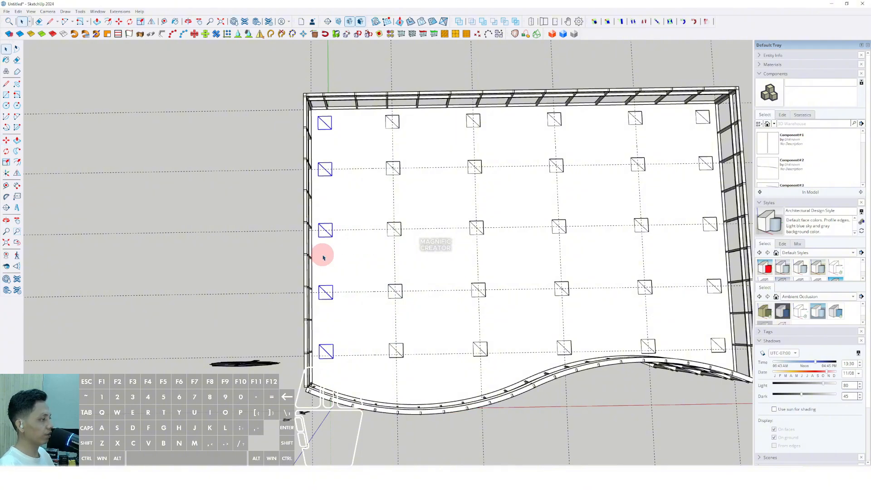
scroll(450, 313, "down", 3)
middle_click_drag(447, 348, 418, 310)
scroll(418, 309, "up", 6)
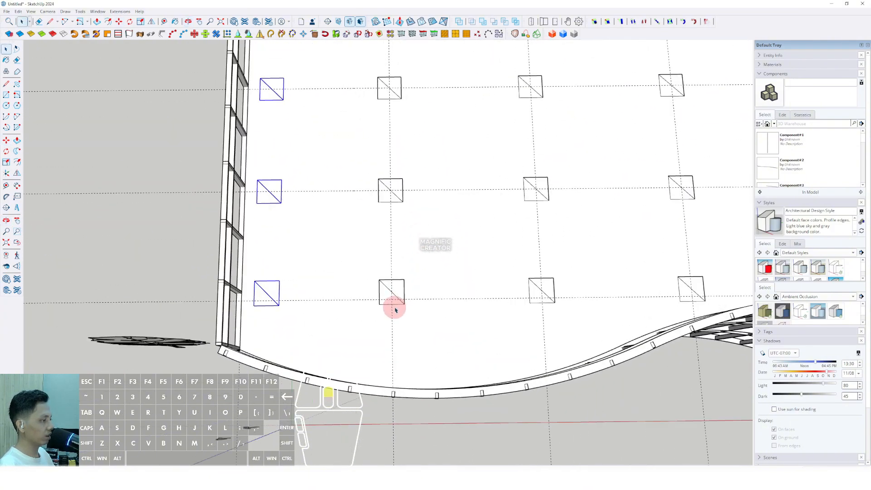
left_click(392, 291)
scroll(392, 336, "up", 1)
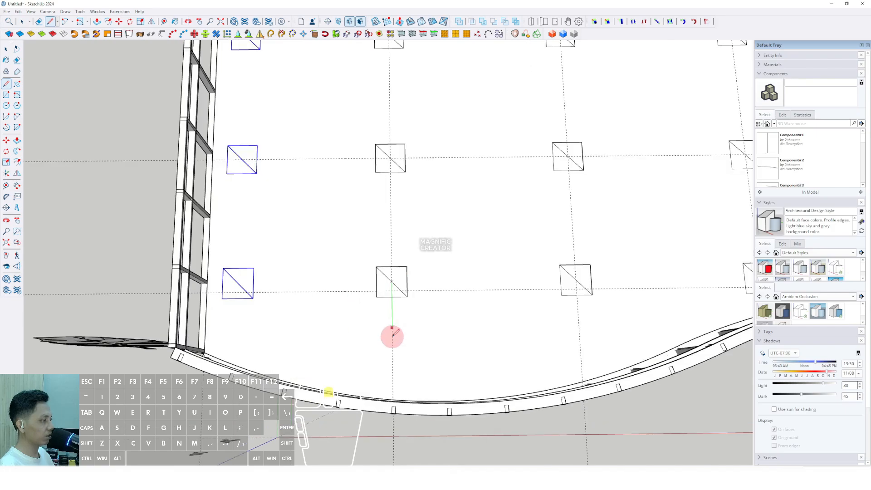
key("space")
Select the two front-row columns behind the outward bulge of the curved edge and copy them forward toward the curve
scroll(386, 336, "down", 2)
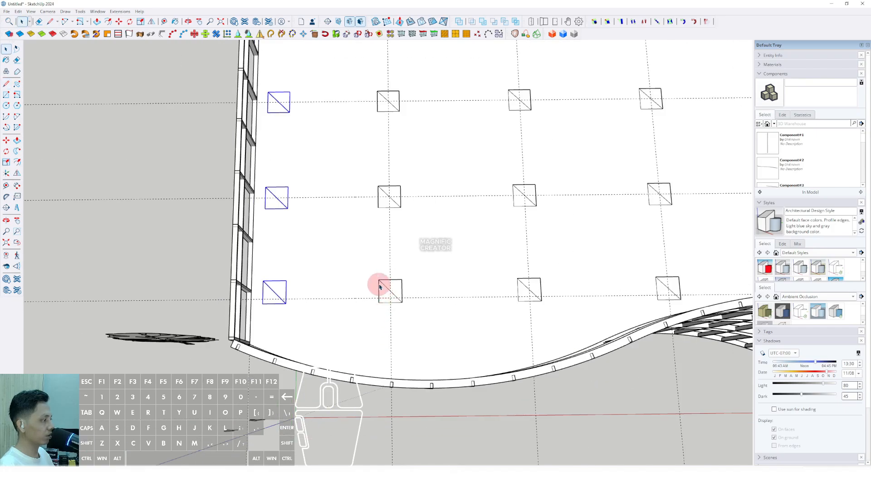
left_click_drag(335, 257, 585, 325)
middle_click_drag(463, 307, 447, 304, "shift")
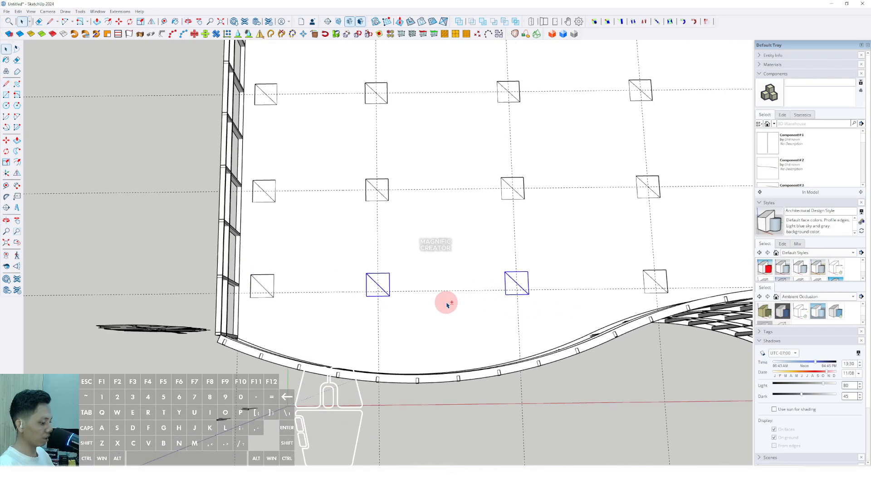
left_click(405, 285)
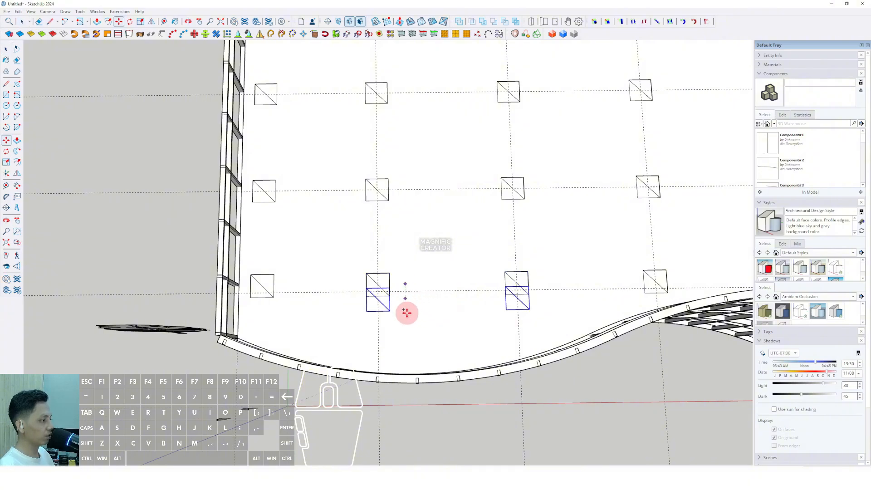
key("shift")
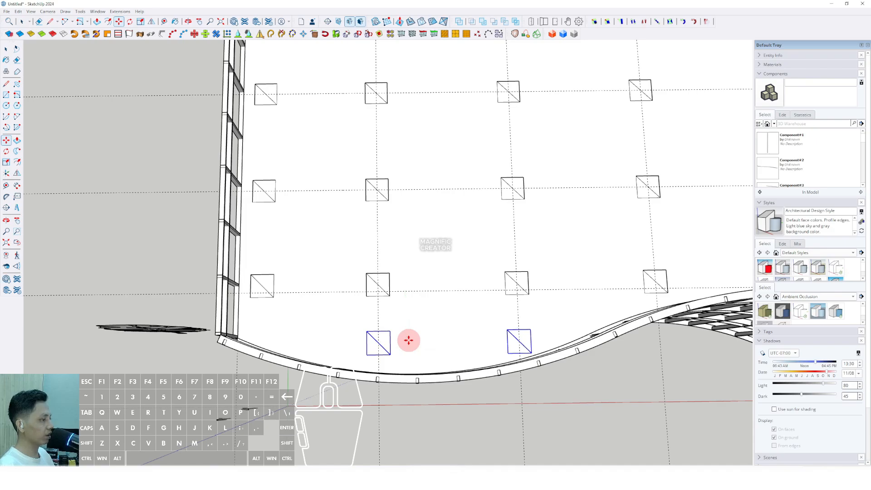
scroll(282, 288, "up", 3)
left_click(294, 275)
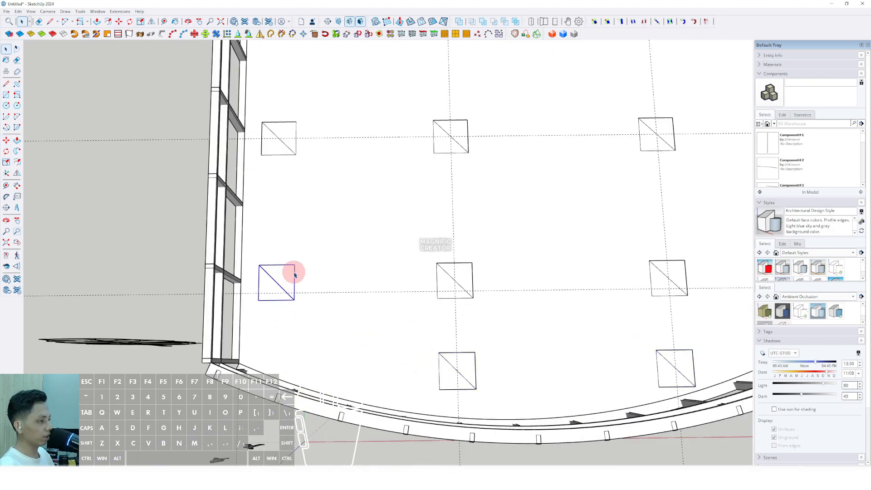
scroll(293, 278, "down", 2)
scroll(295, 281, "down", 2)
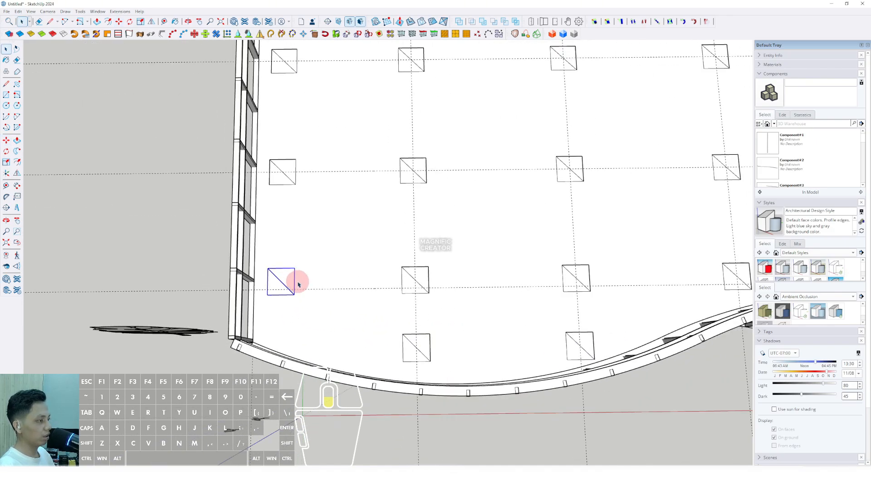
left_click(305, 272)
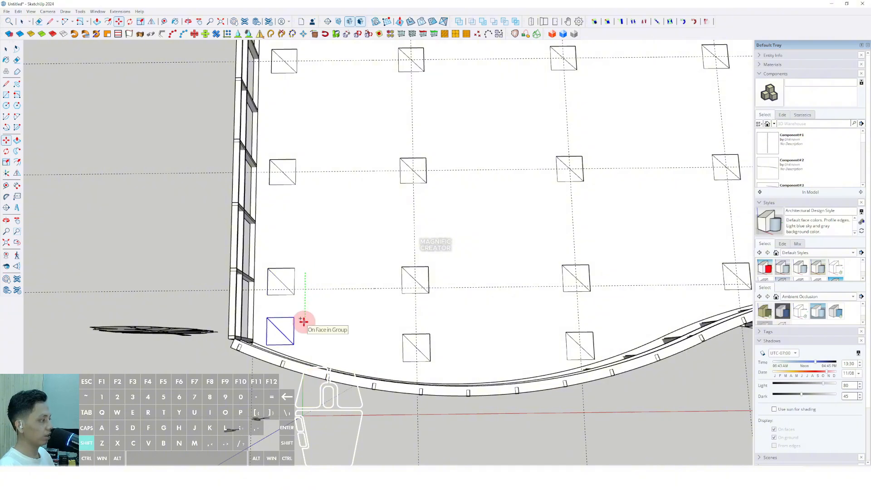
key("space")
Open a short interior column for editing and extend its bottom face down through all storeys to the ground-floor slab
scroll(314, 322, "down", 4)
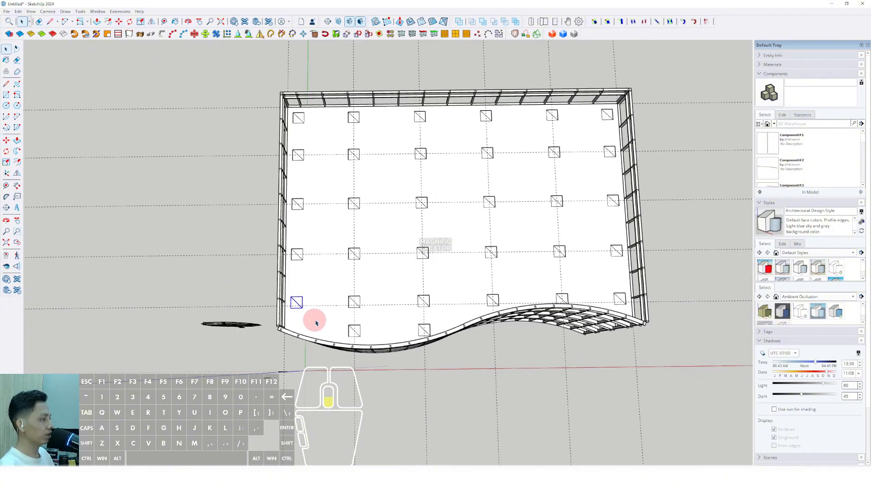
middle_click_drag(444, 319, 403, 190)
scroll(470, 196, "up", 5)
middle_click_drag(470, 196, 412, 174)
scroll(412, 174, "up", 2)
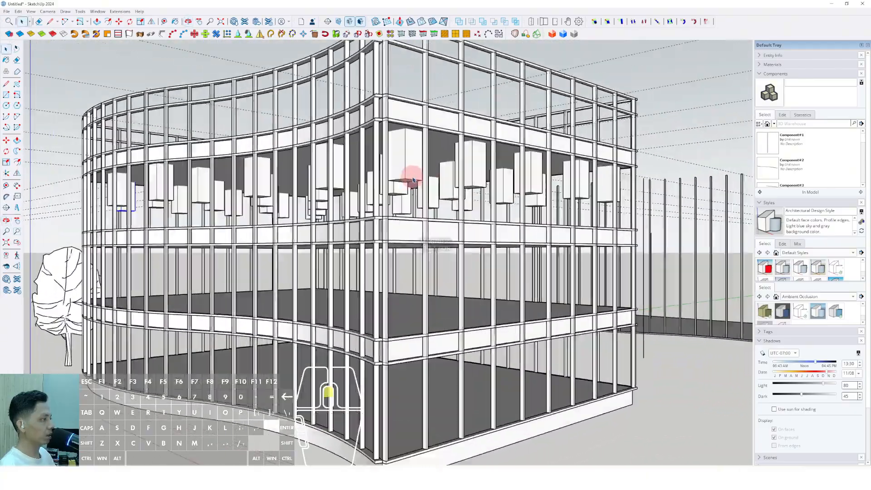
double_click(411, 177)
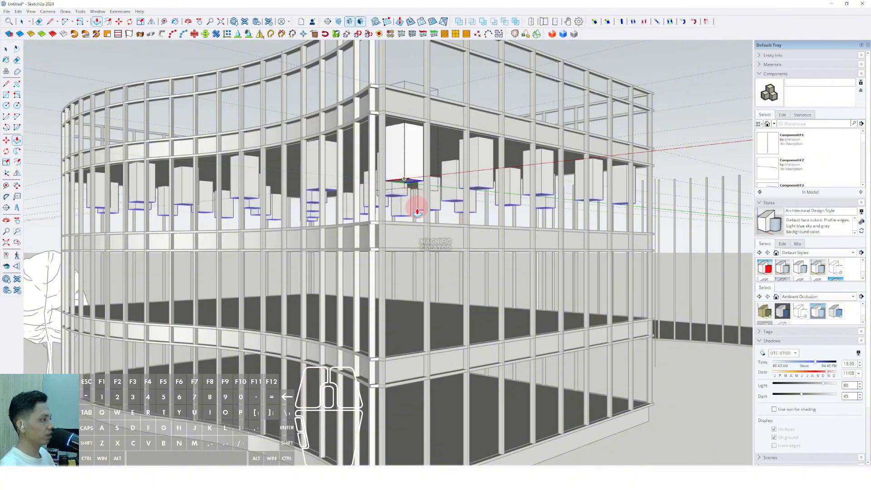
scroll(389, 169, "down", 4)
scroll(394, 315, "up", 2)
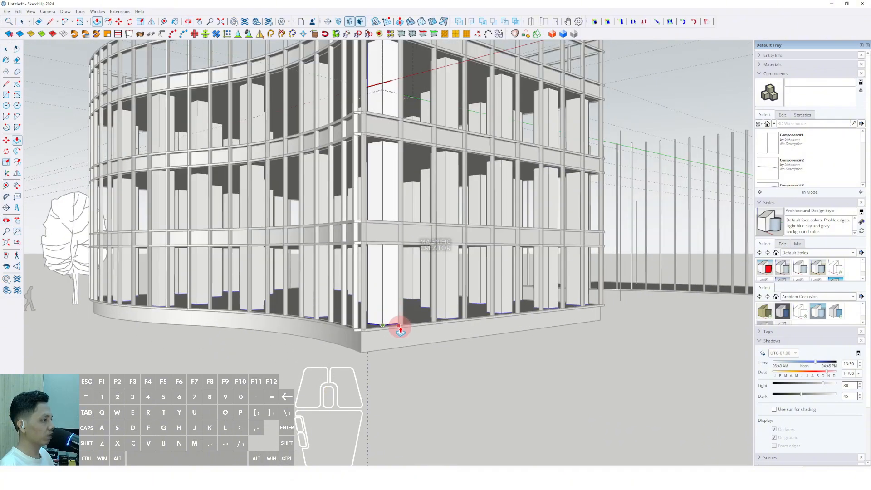
scroll(412, 322, "down", 5)
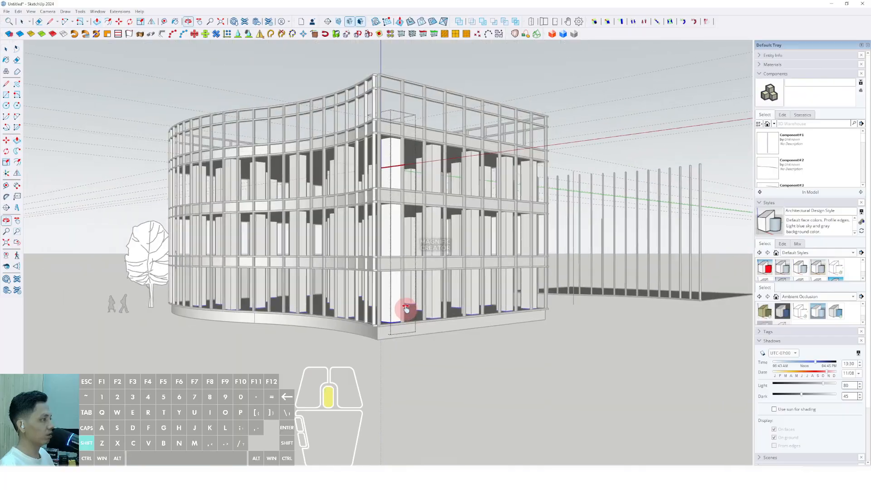
Clear the facade columns and surrounding guides away from the separate S-curved slab so that only the slab is shown
middle_click_drag(408, 308, 345, 268)
scroll(541, 287, "up", 10)
key("space")
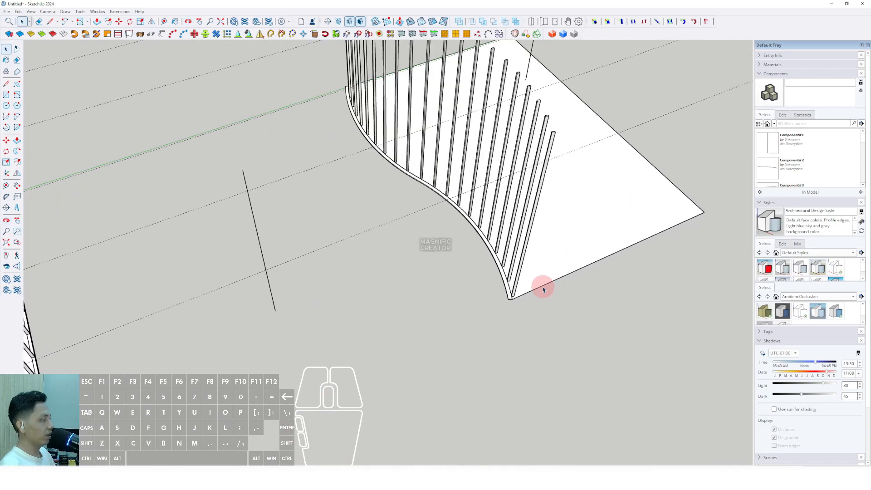
left_click(431, 289)
middle_click_drag(430, 290, 440, 254)
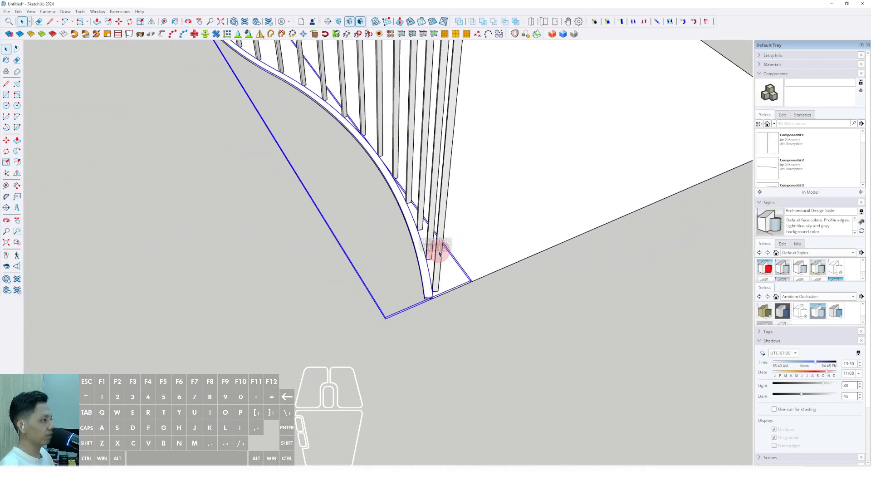
scroll(440, 222, "down", 4)
middle_click_drag(441, 216, 364, 184)
left_click_drag(380, 184, 230, 64, "shift")
key("shift+e")
left_click_drag(178, 209, 78, 101, "shift")
key("shift+e")
left_click(540, 154)
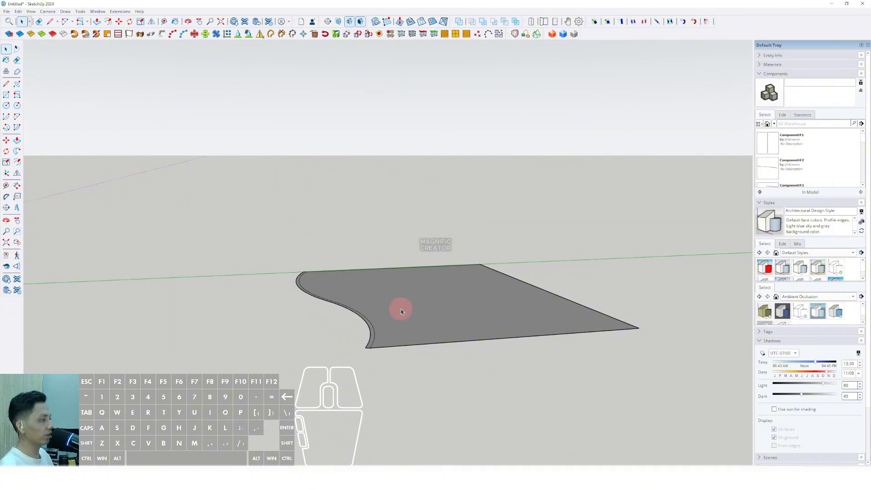
Open the separate slab group for editing and select one arc of its outer S-curved edge
middle_click_drag(401, 311, 404, 335)
middle_click_drag(385, 301, 399, 296)
scroll(400, 284, "up", 1)
left_click(401, 282)
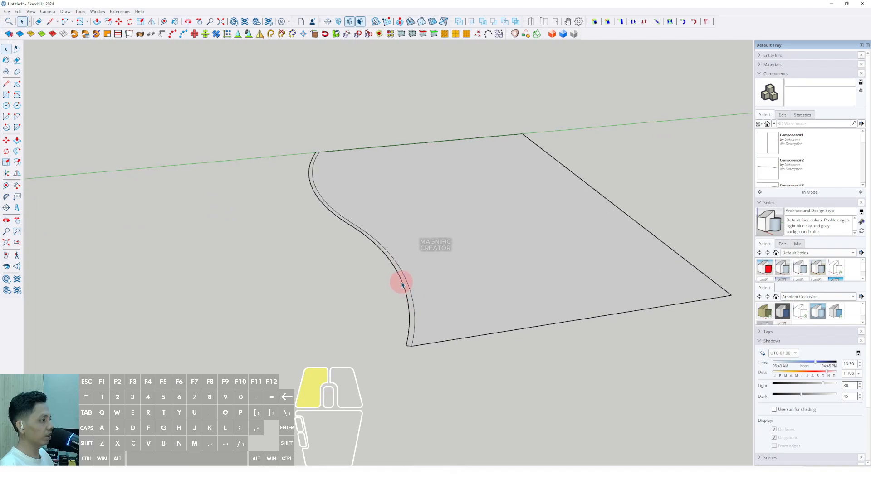
triple_click(403, 282)
left_click(400, 279)
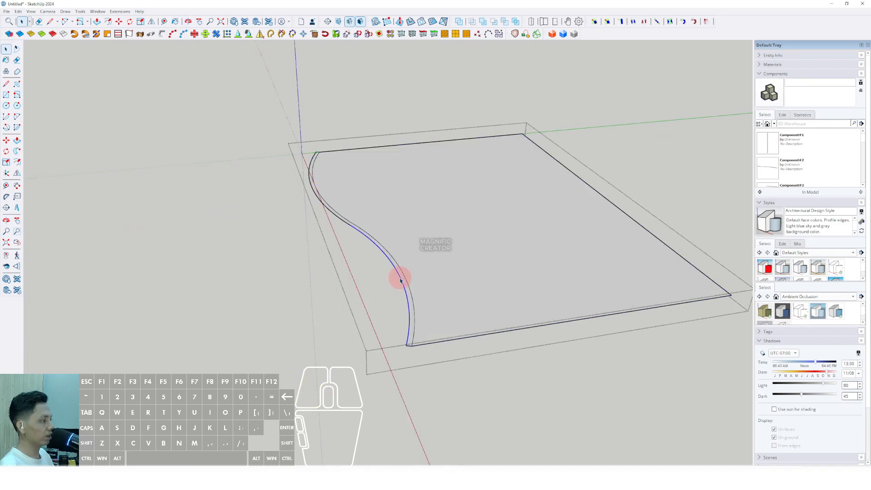
scroll(411, 336, "up", 3)
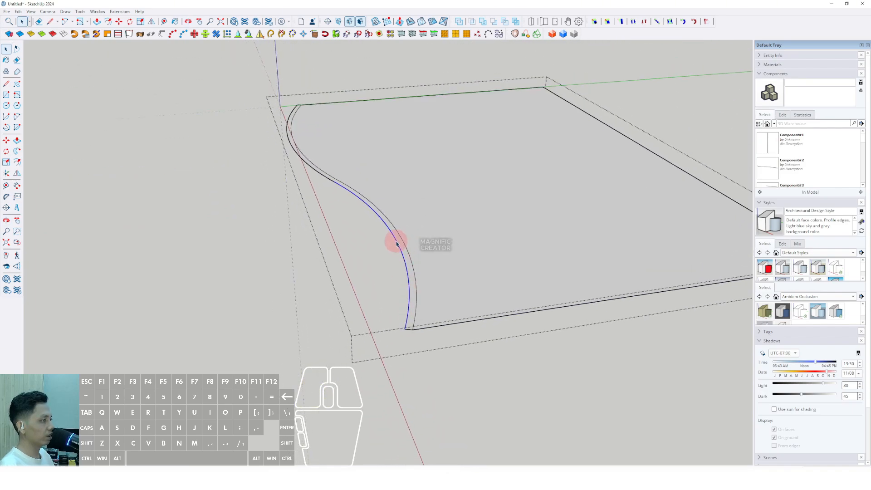
Offset the slab's S-curved outer edge slightly outward
scroll(368, 209, "up", 1)
scroll(402, 246, "up", 1)
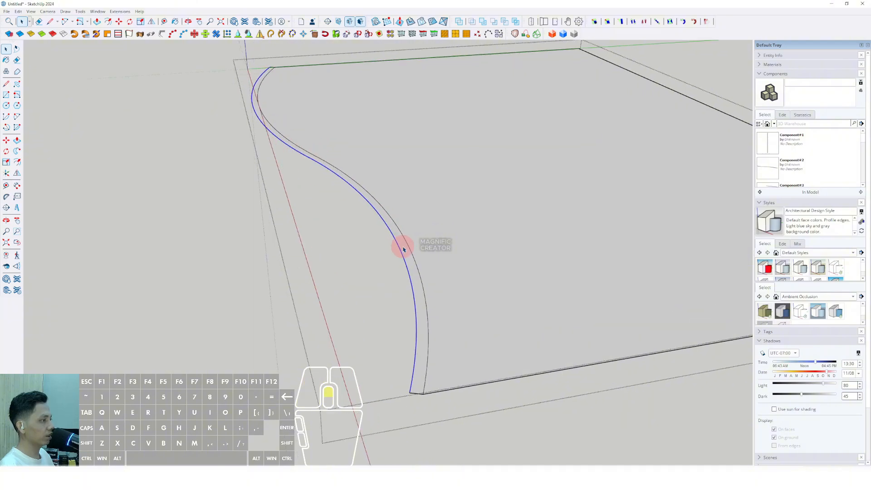
scroll(401, 269, "down", 1)
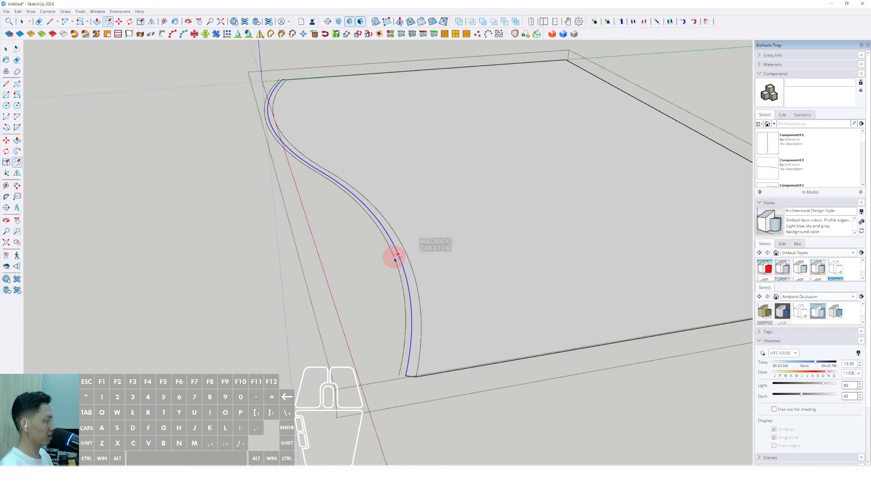
scroll(402, 376, "up", 2)
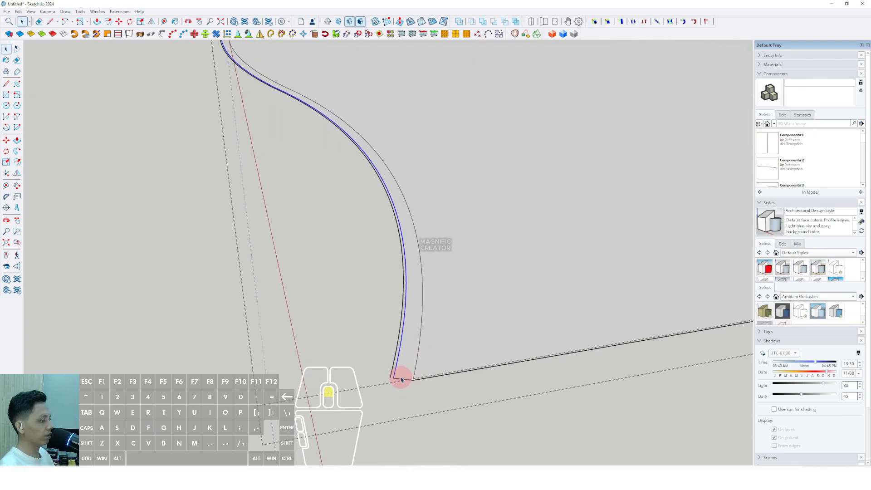
Extend the curved edges with lines to meet the slab's straight front edge and erase the overhanging pieces at that corner
mouse_move(402, 376)
middle_mouse_down()
mouse_move(444, 276)
mouse_move(459, 280)
mouse_move(459, 261)
mouse_move(406, 260)
middle_mouse_up()
key("l")
left_click(455, 270)
key("l")
left_click(388, 303)
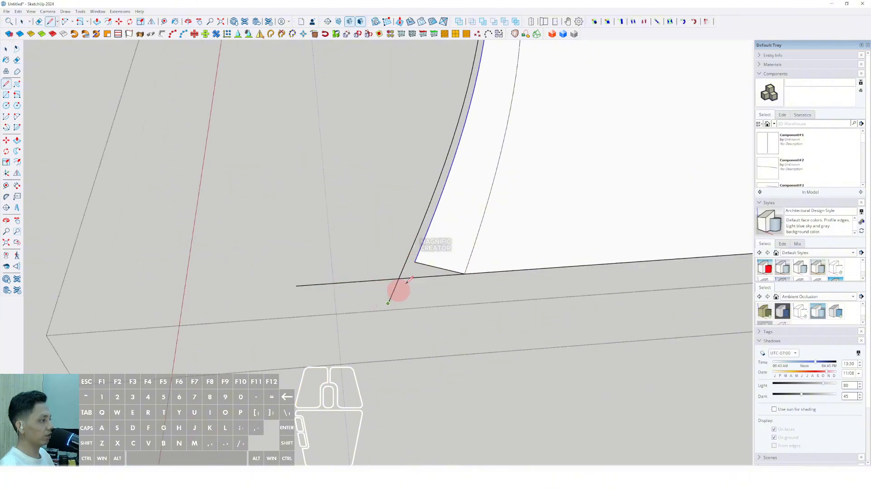
left_click(414, 262)
left_click(400, 297)
key("e")
left_click_drag(410, 291, 385, 294)
left_click_drag(380, 290, 379, 273)
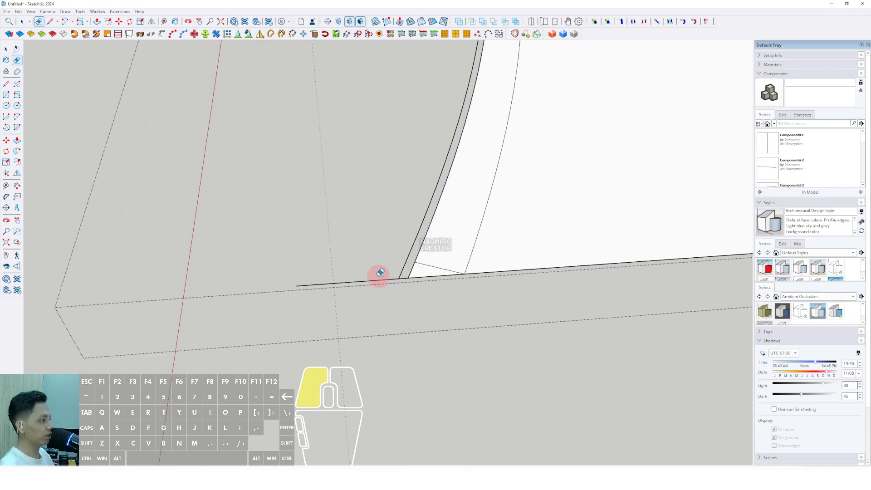
Erase the excess curve ends past the slab's edge along the green axis at the strip's other end
key("space")
scroll(439, 267, "down", 3)
scroll(463, 168, "down", 5)
middle_click_drag(469, 113, 481, 390, "shift")
scroll(411, 164, "up", 3)
middle_click_drag(396, 114, 351, 197, "shift")
scroll(413, 218, "up", 1)
key("d")
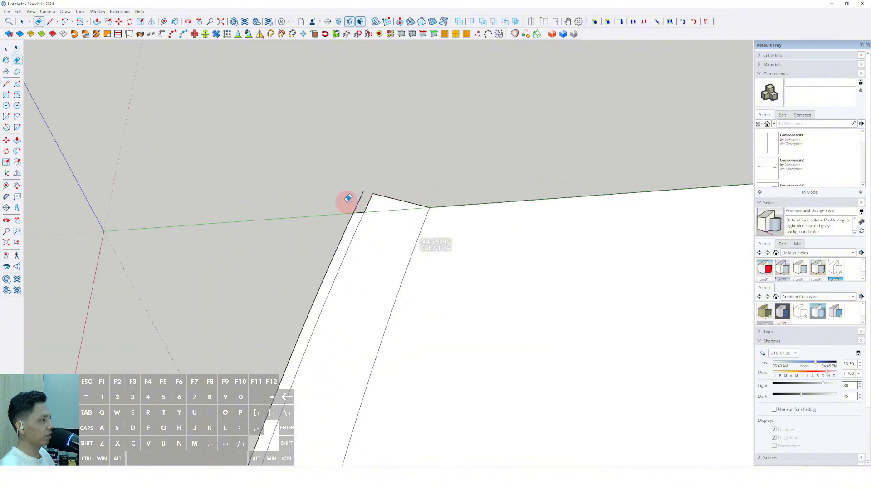
key("space")
key("e")
left_click_drag(333, 201, 425, 197)
key("space")
Copy the narrow S-curved strip, close the slab group and paste the strip in place outside it
scroll(384, 203, "down", 1)
scroll(362, 217, "up", 2)
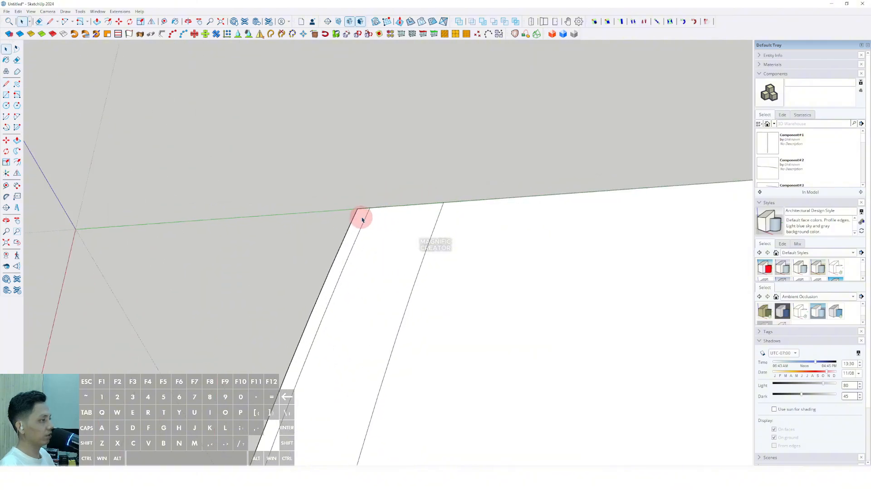
middle_click_drag(362, 219, 342, 222)
scroll(342, 222, "down", 5)
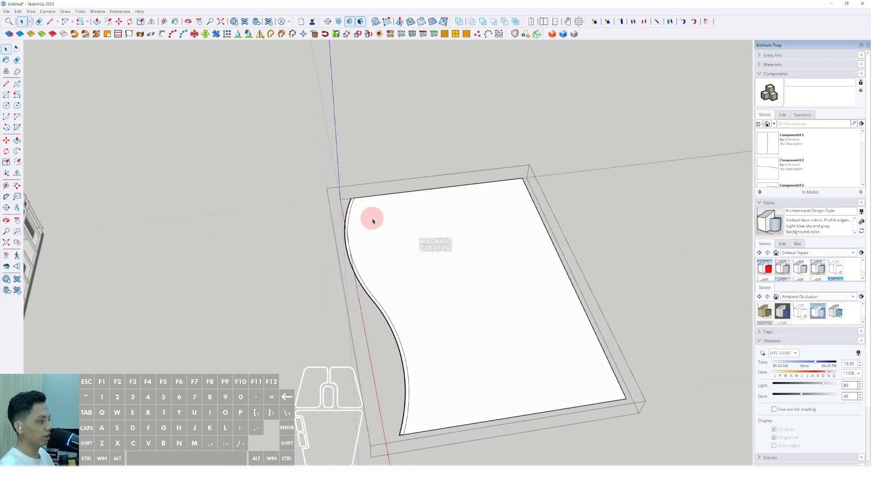
left_click(17, 12)
left_click(51, 67)
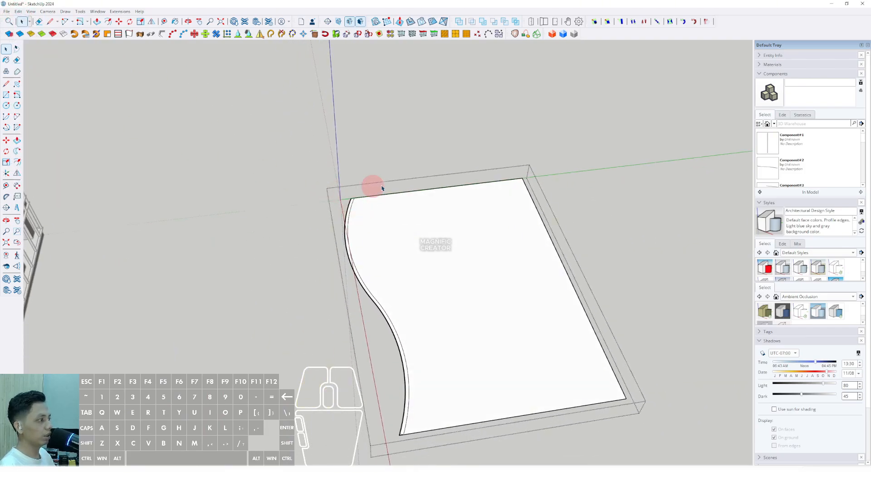
left_click(666, 201)
middle_click_drag(501, 347, 156, 95)
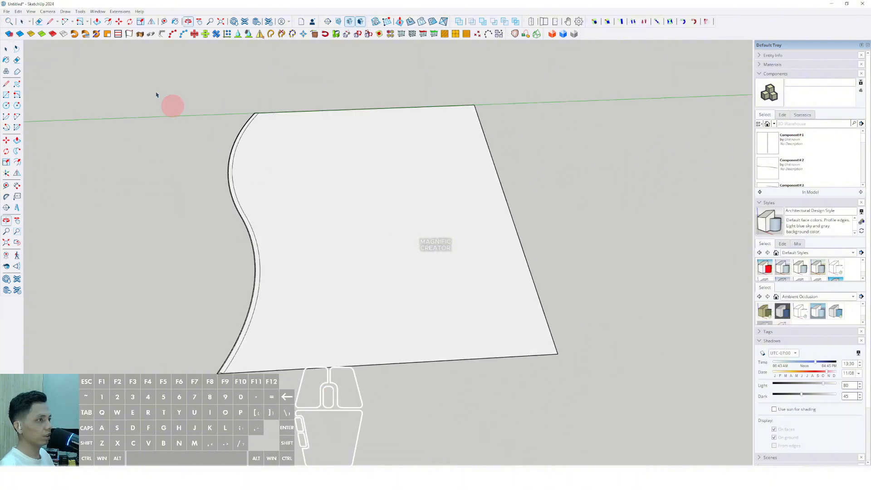
left_click(20, 13)
left_click(51, 64)
Move the pasted curved strip from the slab's far front corner to the matching floor corner of the framed building
scroll(410, 347, "up", 2)
middle_click_drag(409, 346, 502, 322)
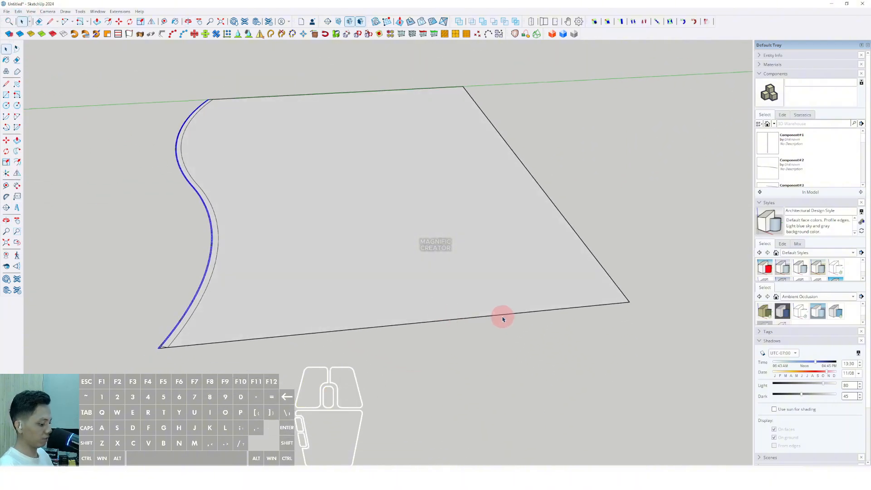
left_click(630, 302)
scroll(496, 259, "down", 6)
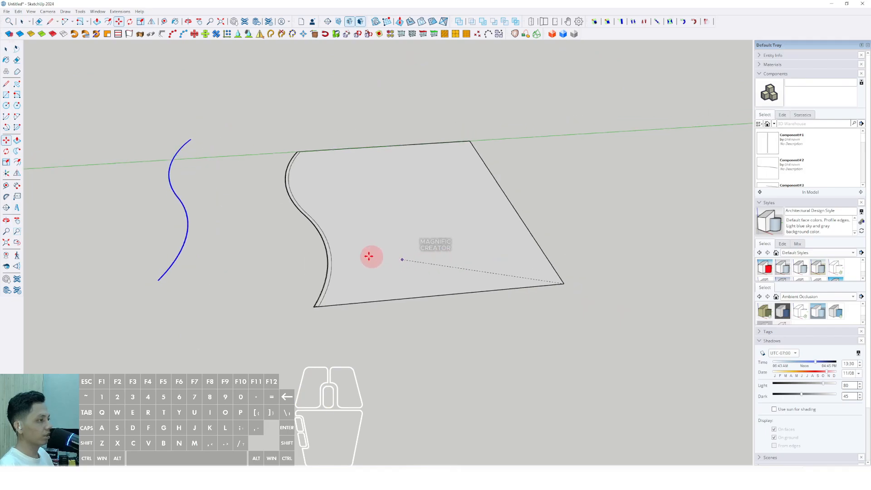
scroll(412, 274, "up", 8)
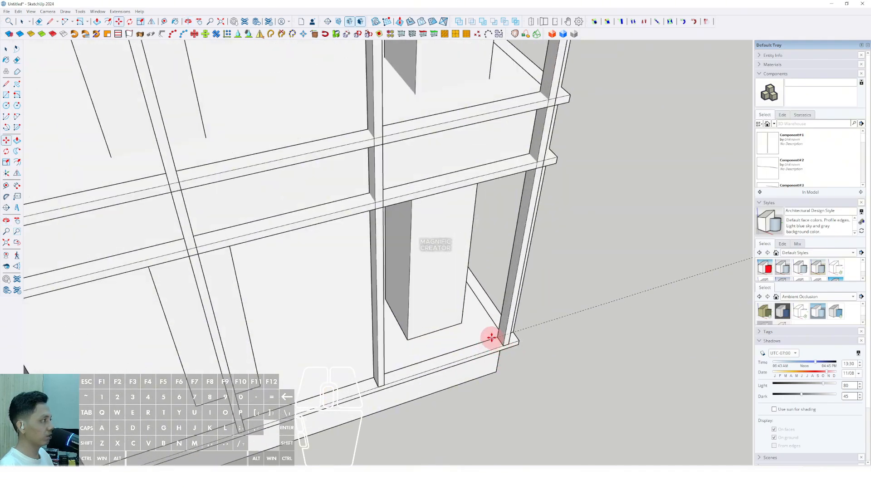
middle_click_drag(477, 313, 447, 396)
scroll(508, 193, "up", 3)
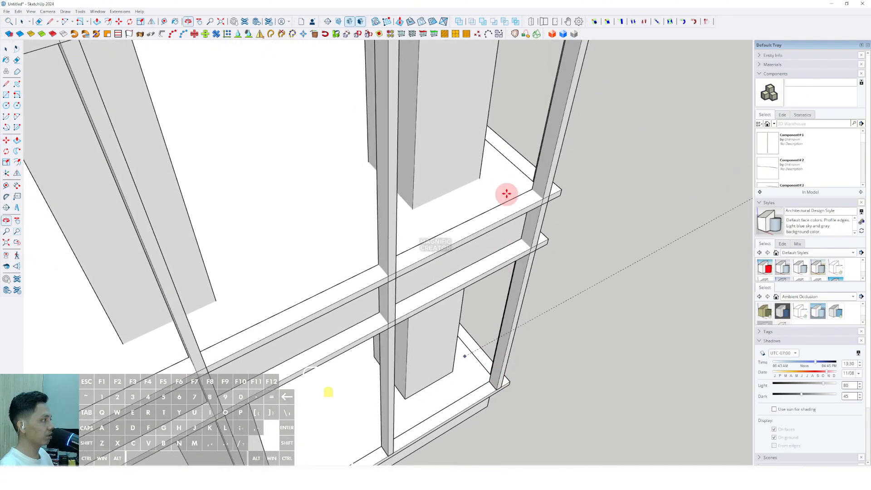
middle_click_drag(506, 193, 410, 250)
scroll(412, 261, "up", 4)
left_click(509, 268)
scroll(409, 250, "down", 12)
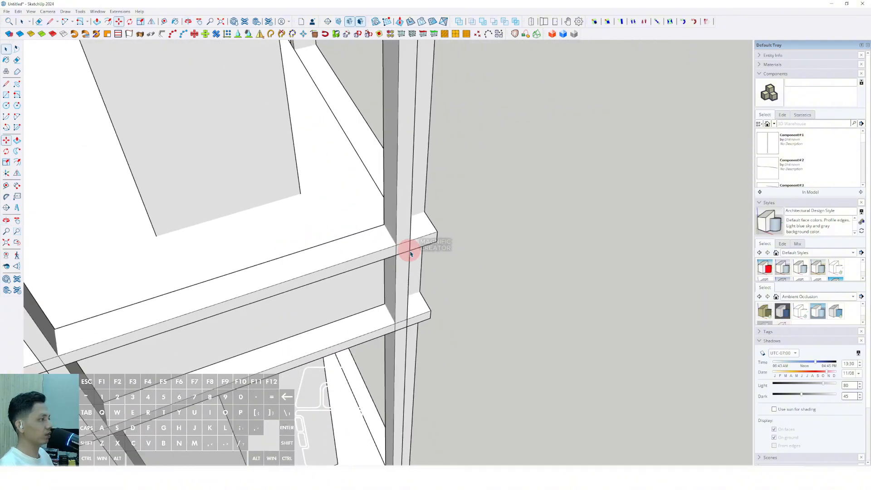
key("space")
Extrude the curved strip upward into a tall wall along the building's curved facade and make it a group
middle_click_drag(331, 278, 295, 262)
scroll(296, 263, "up", 6)
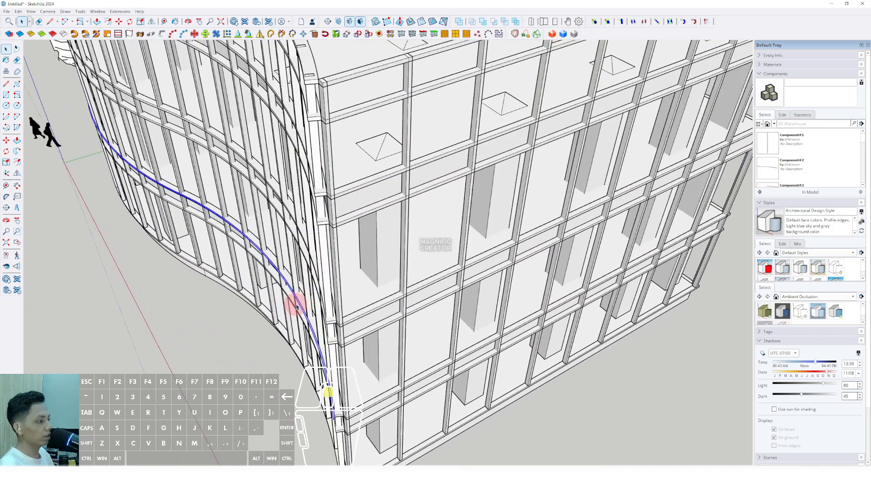
middle_click_drag(289, 293, 355, 151)
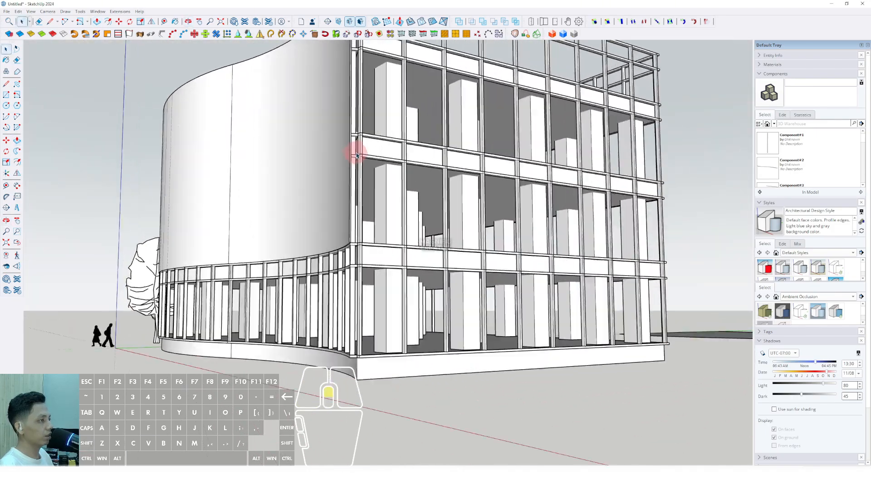
scroll(350, 159, "up", 3)
left_click(351, 159)
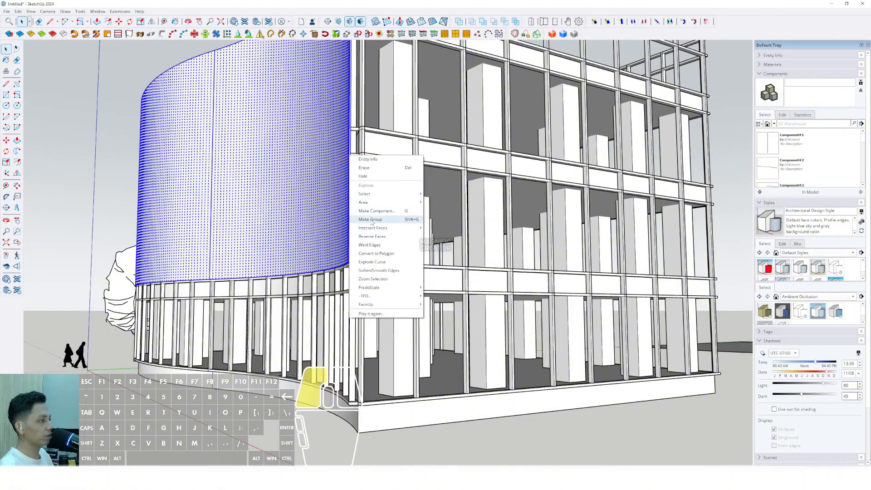
left_click(372, 222)
Open the curved wall group and extend the wall's bottom face down to the top of the building's base
scroll(336, 196, "up", 3)
double_click(347, 193)
triple_click(326, 195)
scroll(318, 195, "down", 4)
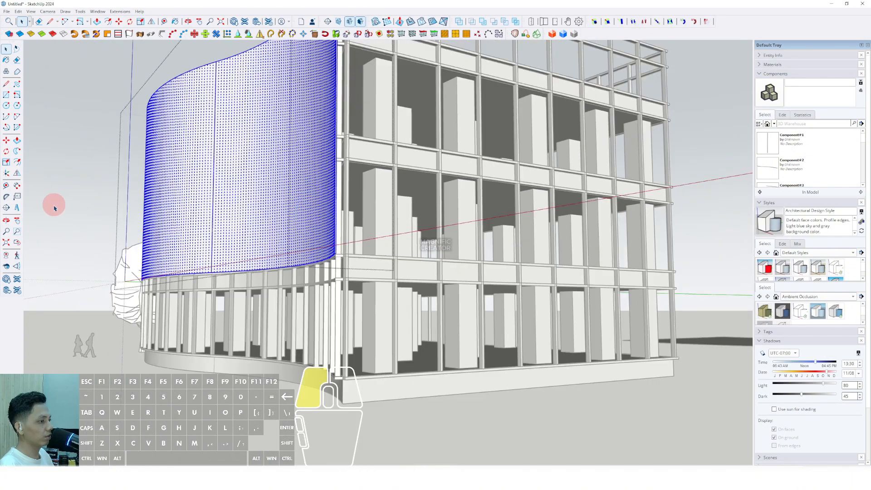
left_click_drag(54, 206, 381, 344)
scroll(319, 250, "up", 1)
middle_click_drag(334, 271, 377, 371)
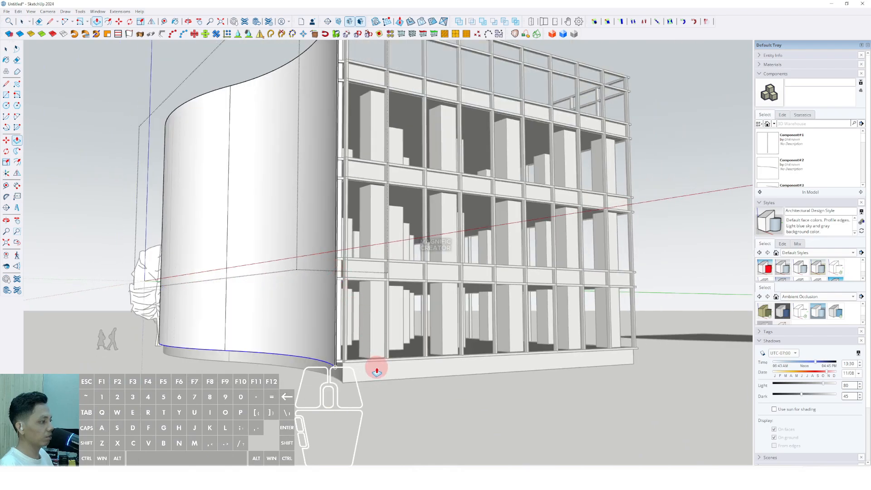
scroll(356, 365, "down", 5)
key("space")
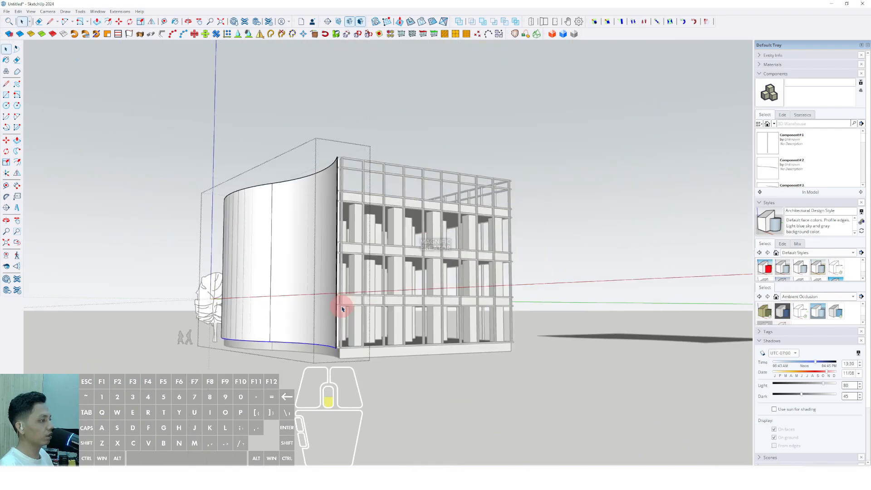
Draw a line along the top outer edge of the front frame, from the corner beside the curved wall to the opposite corner
middle_click_drag(340, 306, 280, 334)
scroll(283, 331, "up", 8)
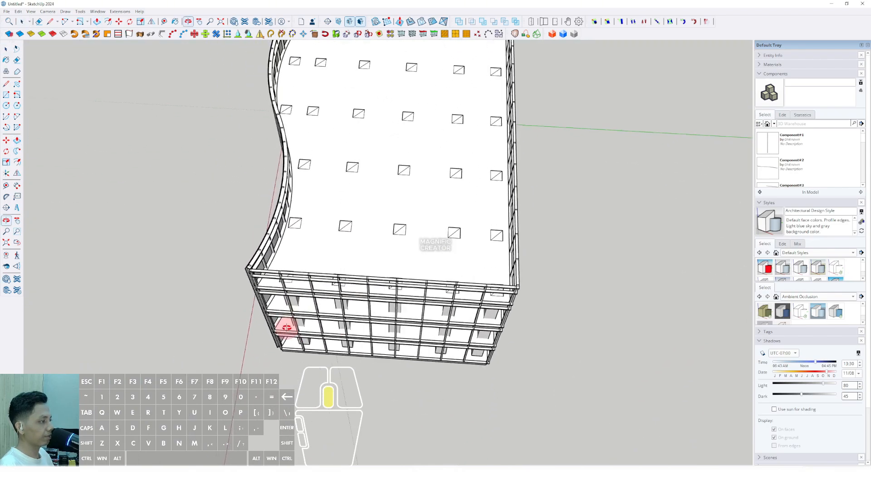
middle_click_drag(255, 288, 339, 315)
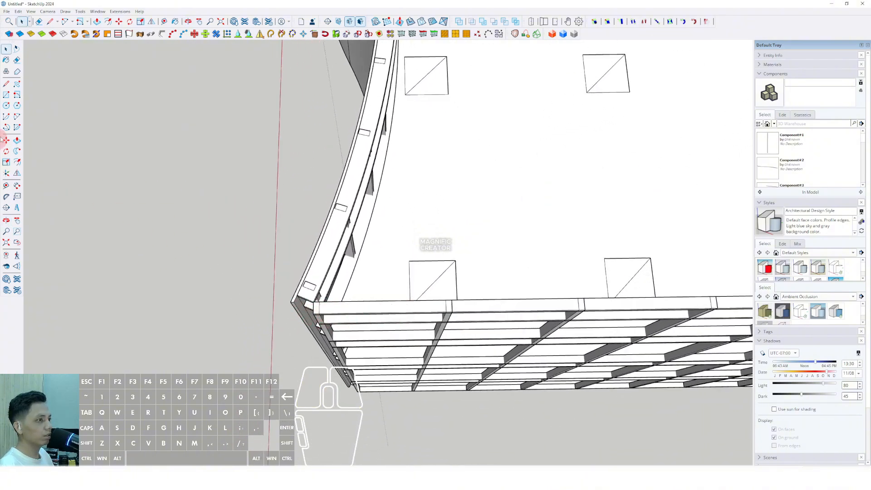
scroll(345, 315, "up", 3)
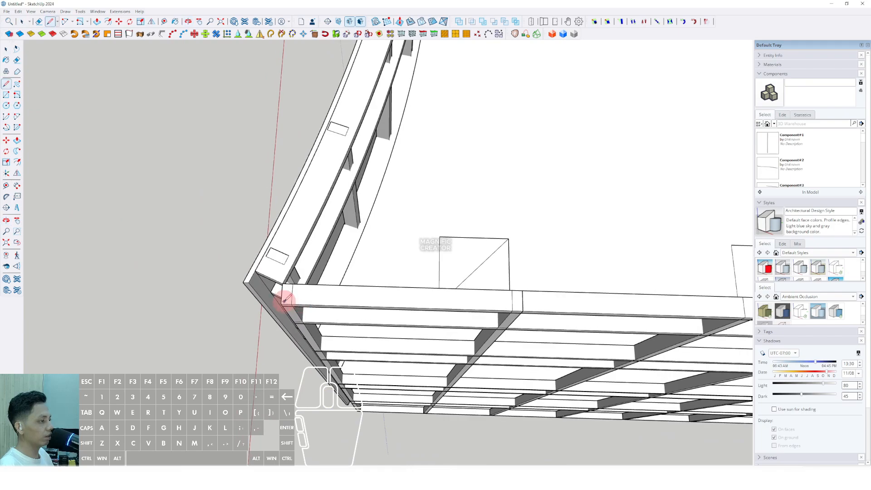
scroll(320, 295, "down", 4)
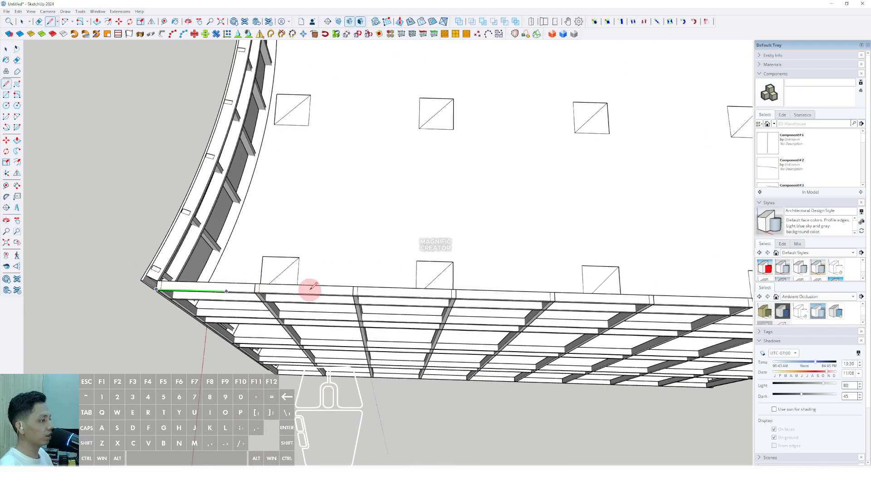
scroll(316, 294, "down", 2, "shift")
middle_click_drag(293, 287, 121, 278, "shift")
scroll(495, 291, "up", 1, "shift")
middle_click_drag(492, 290, 346, 287, "shift")
scroll(516, 298, "up", 2, "shift")
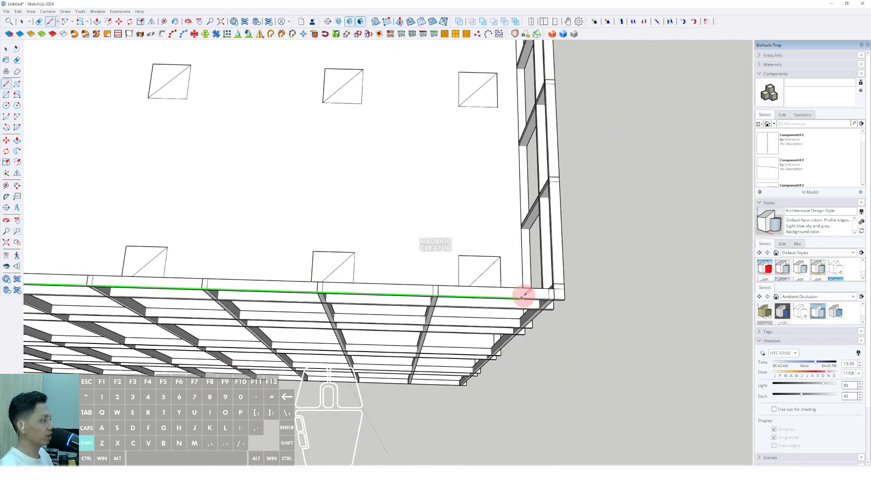
left_click(565, 298)
Continue the line along the top outer edges of the side and rear frames, ending at the rear corner beside the curved wall
scroll(545, 171, "down", 5, "shift")
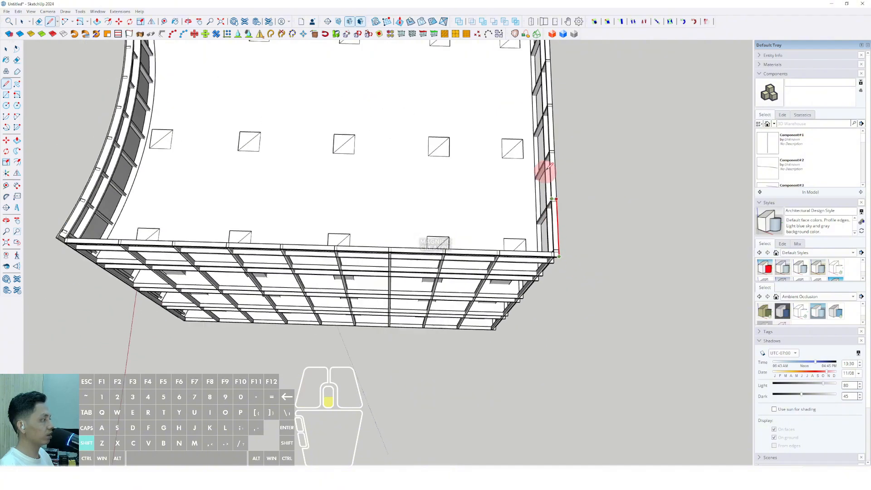
middle_click_drag(533, 146, 470, 433, "shift")
scroll(474, 185, "up", 4, "shift")
scroll(485, 149, "up", 2, "shift")
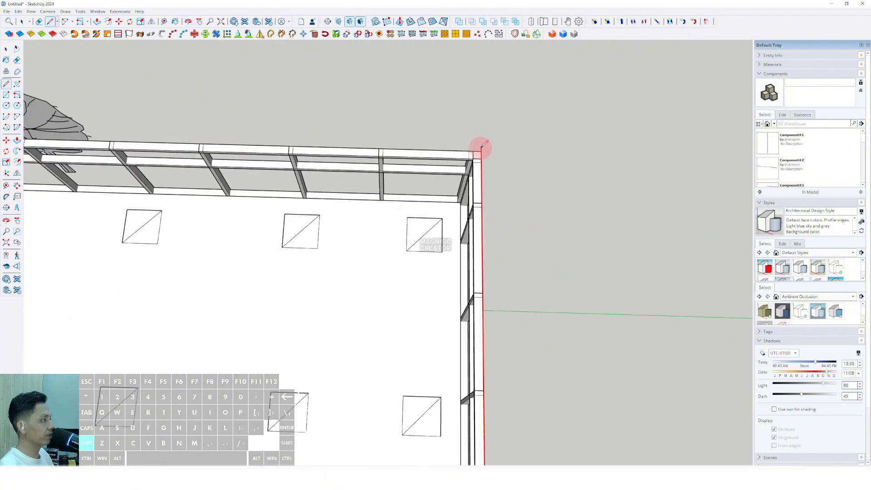
scroll(234, 166, "down", 2, "shift")
scroll(185, 167, "up", 3, "shift")
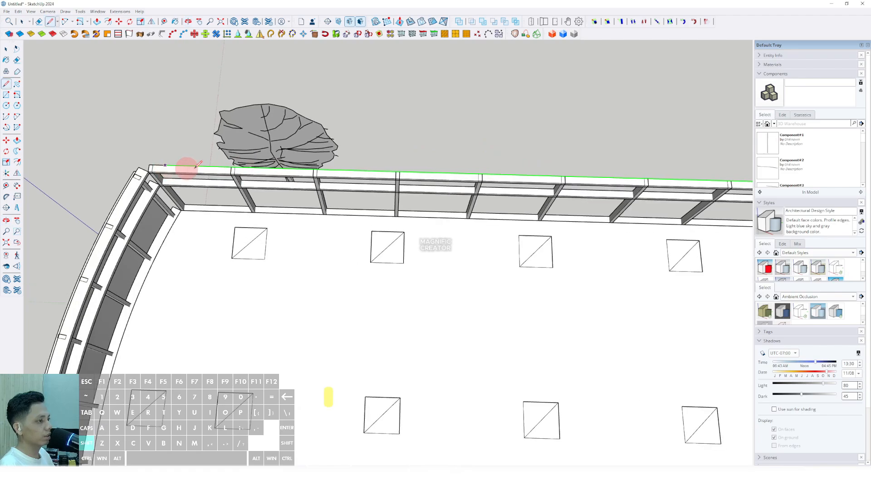
left_click(278, 166, "shift")
key("space")
scroll(295, 169, "down", 6)
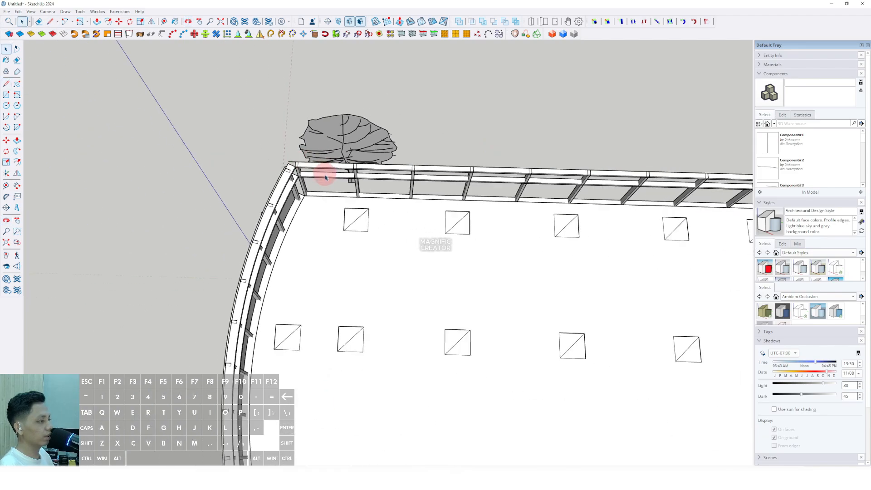
Offset the traced top perimeter line outward from the straight frames
middle_click_drag(327, 298, 340, 147, "shift")
middle_click_drag(341, 146, 353, 207)
scroll(282, 288, "up", 4)
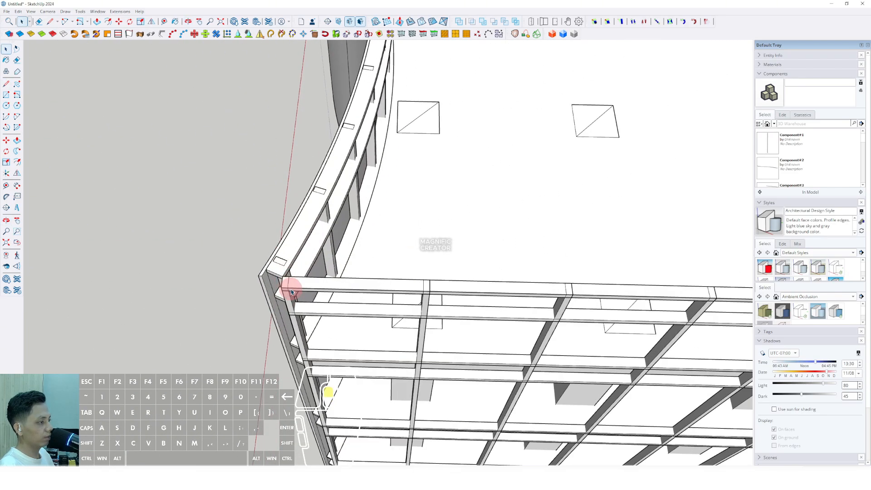
middle_click_drag(336, 286, 245, 258)
scroll(242, 260, "up", 3)
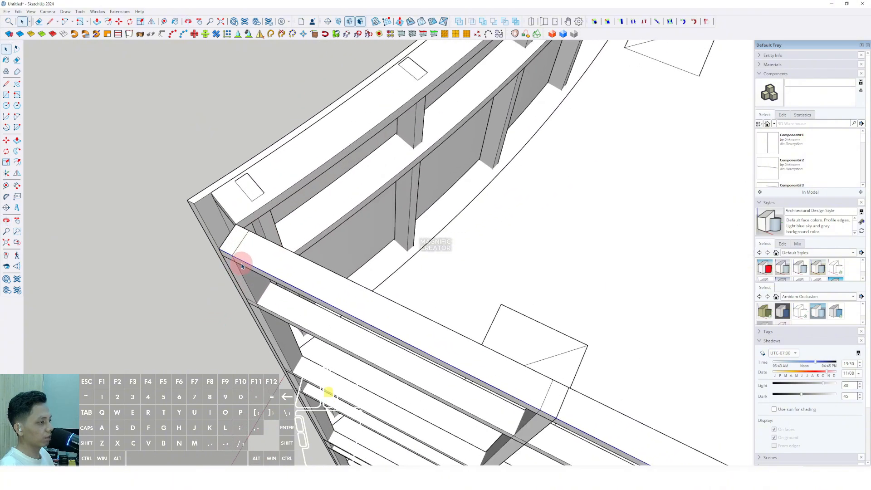
key("f")
left_click(239, 259)
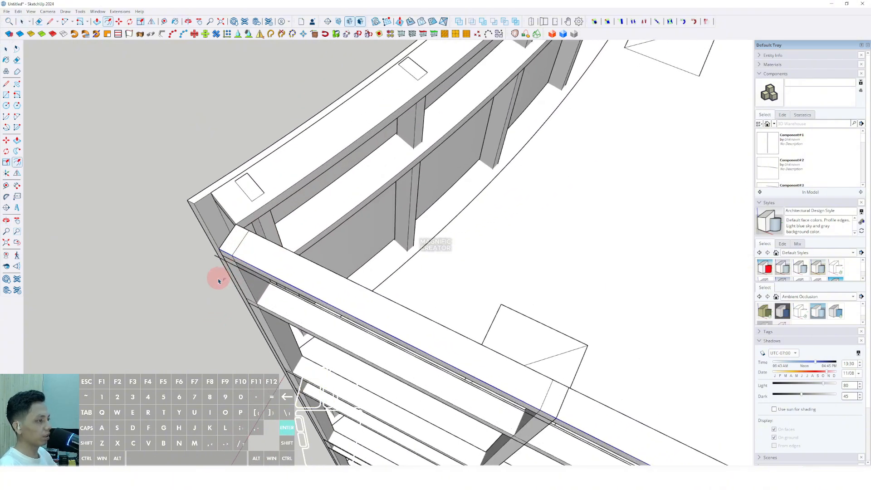
key("space")
Draw short lines joining the traced and offset perimeter lines at both ends beside the curved wall, closing the strip into a face
scroll(249, 243, "up", 2)
scroll(255, 250, "down", 5)
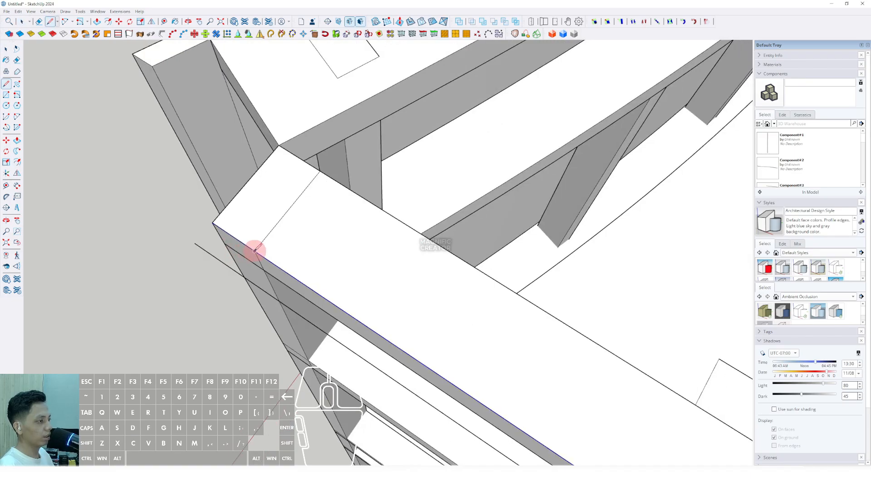
scroll(194, 243, "down", 10)
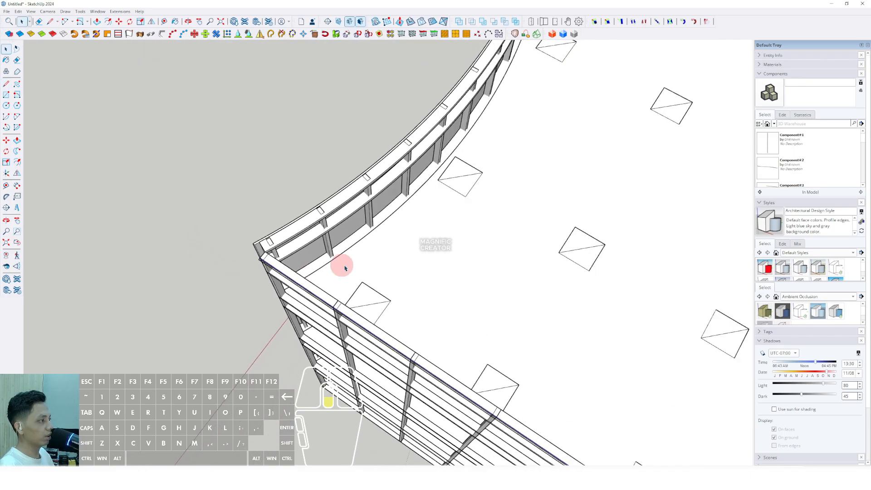
key("space")
scroll(343, 171, "up", 8)
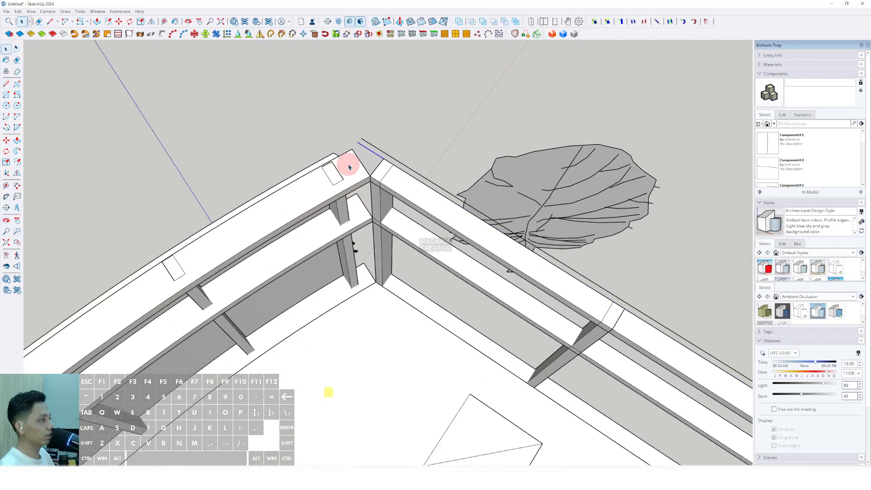
key("l")
scroll(358, 145, "down", 10)
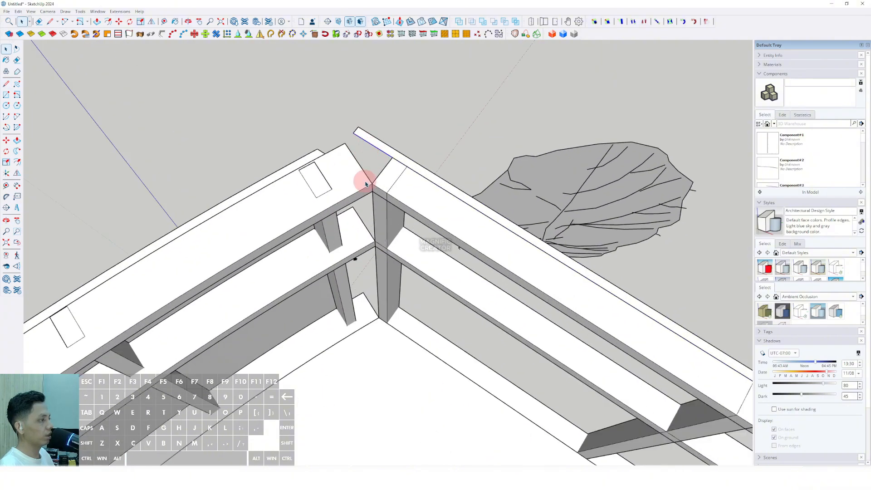
Push/Pull the closed perimeter strip down to the top of the building's base to form the straight outer walls
key("space")
scroll(274, 367, "down", 5)
middle_click_drag(356, 195, 403, 278)
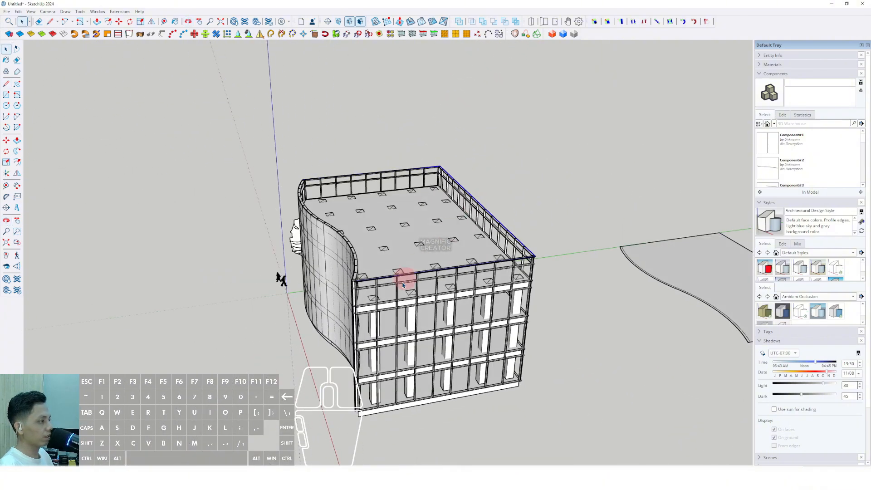
scroll(335, 263, "up", 10)
scroll(334, 277, "up", 3)
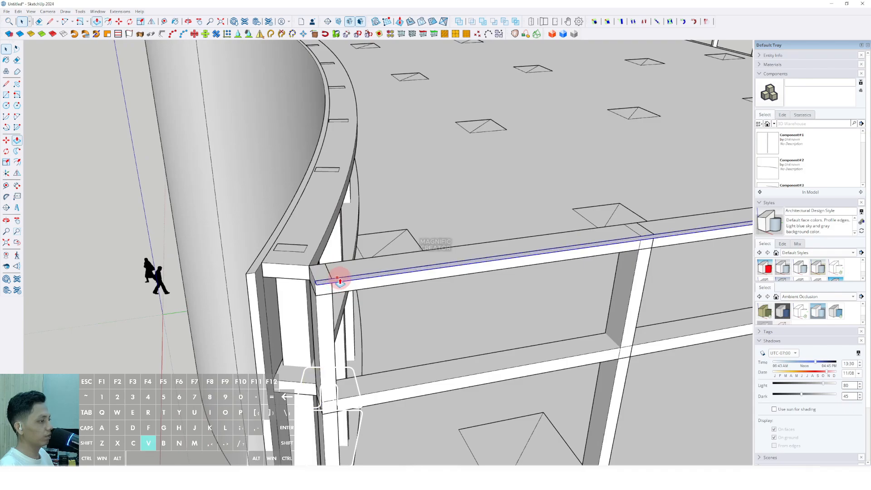
scroll(340, 281, "down", 5)
middle_click_drag(334, 330, 401, 422)
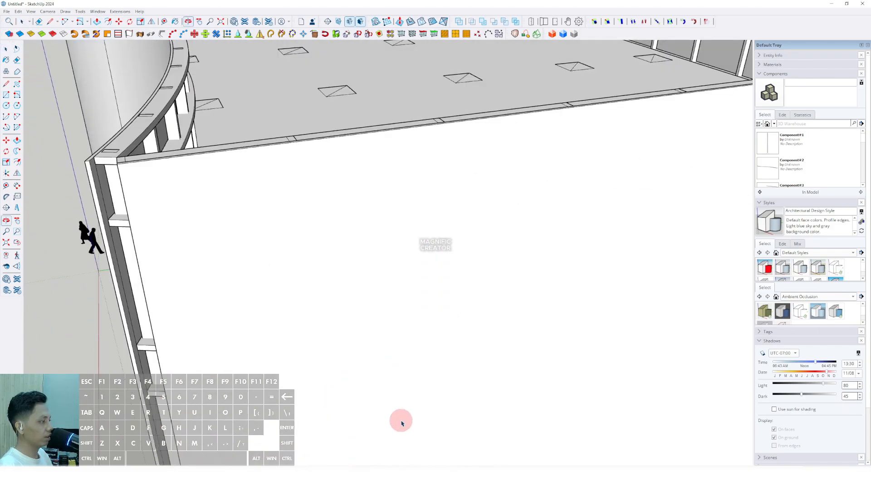
Select all the connected geometry of the straight outer walls and make it a group
scroll(401, 422, "down", 2)
middle_click_drag(254, 270, 542, 173, "shift")
middle_click_drag(542, 172, 550, 230)
key("space")
scroll(495, 211, "up", 4)
scroll(494, 208, "up", 2)
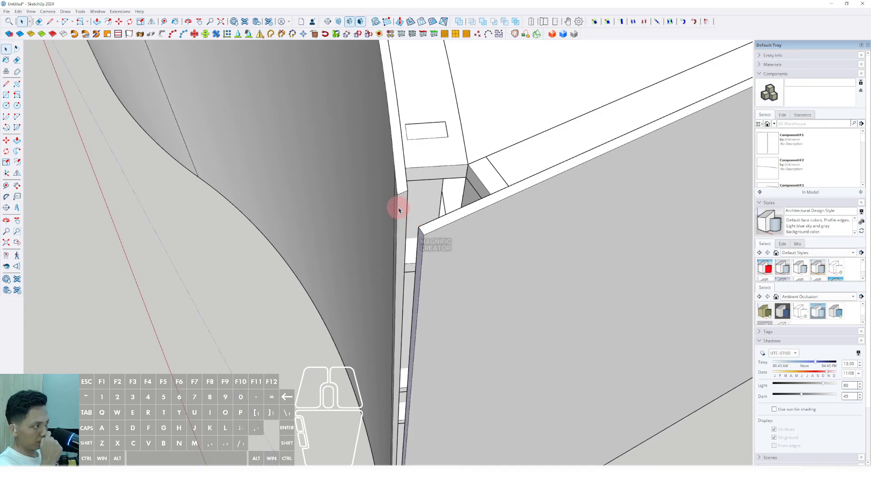
middle_click_drag(399, 210, 468, 278)
triple_click(461, 271)
right_click(461, 271)
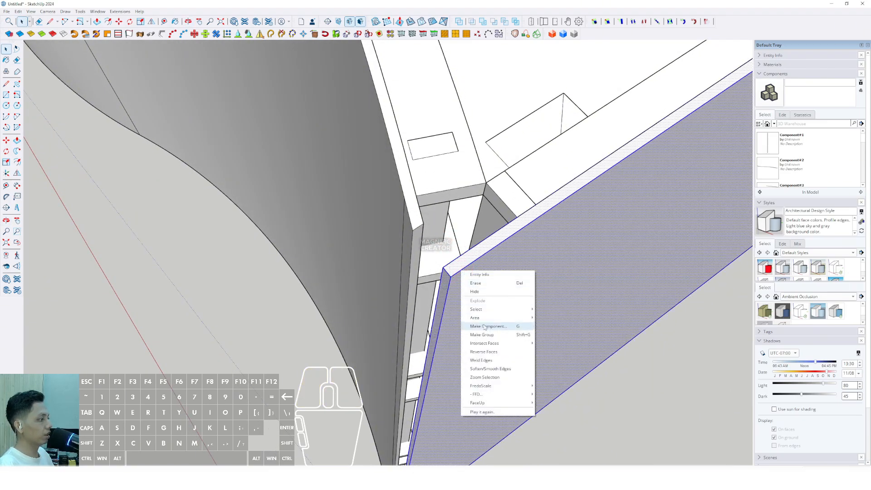
left_click(479, 334)
Open the curved wall group and draw a line across the top of its front end to square off the angled end
scroll(434, 255, "up", 3)
triple_click(404, 212)
scroll(405, 213, "up", 1)
key("d")
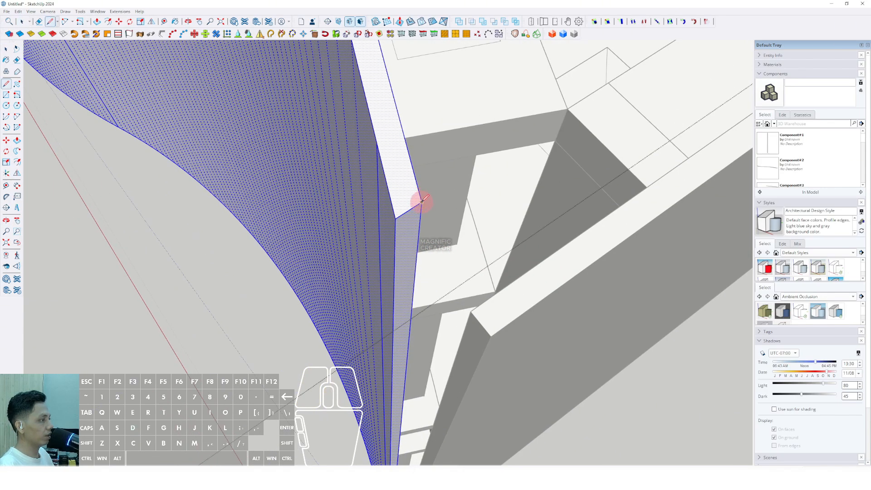
left_click(423, 200)
scroll(401, 201, "up", 1)
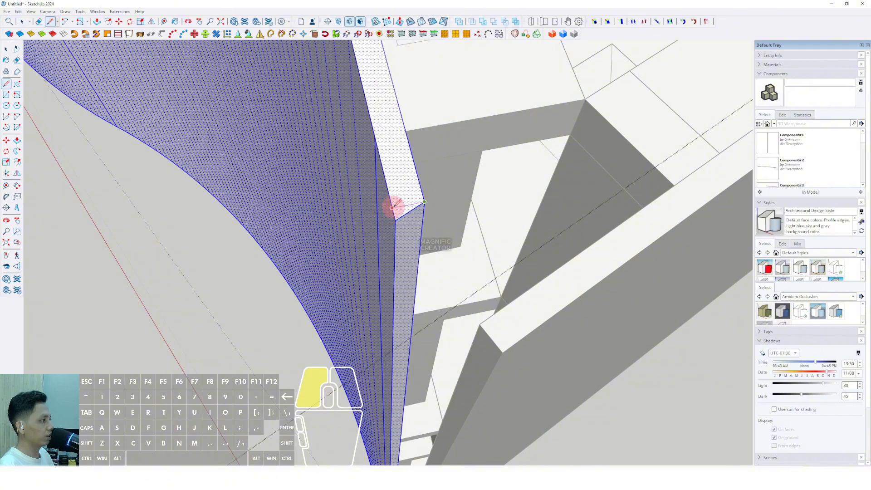
left_click(393, 208)
Push the small sliver cut at the curved wall's front end down to the wall's bottom edge to remove it
scroll(401, 212, "up", 1)
key("v")
left_click(401, 215)
scroll(404, 299, "down", 3)
middle_click_drag(402, 327, 410, 123, "shift")
scroll(391, 348, "down", 2)
middle_click_drag(391, 348, 463, 218, "shift")
scroll(423, 370, "up", 3)
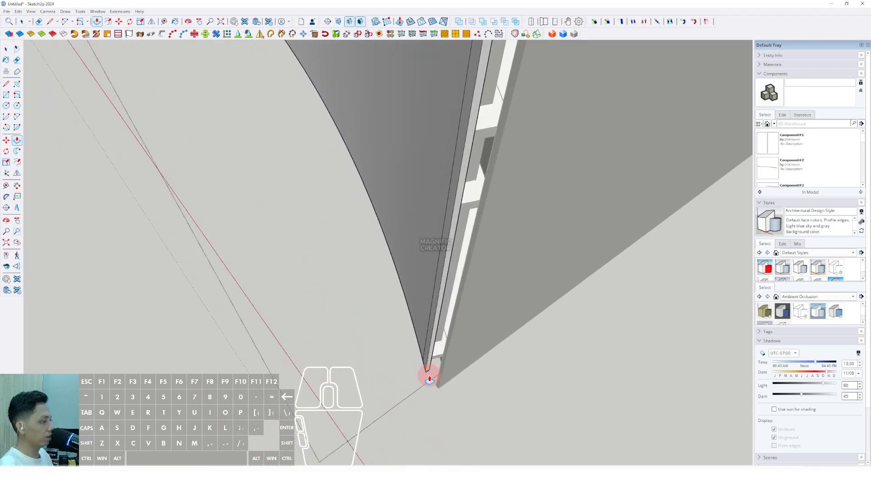
left_click(427, 369)
key("space")
Extend the end faces of the curved wall and the straight wall until they meet at the front corner
scroll(429, 353, "up", 1)
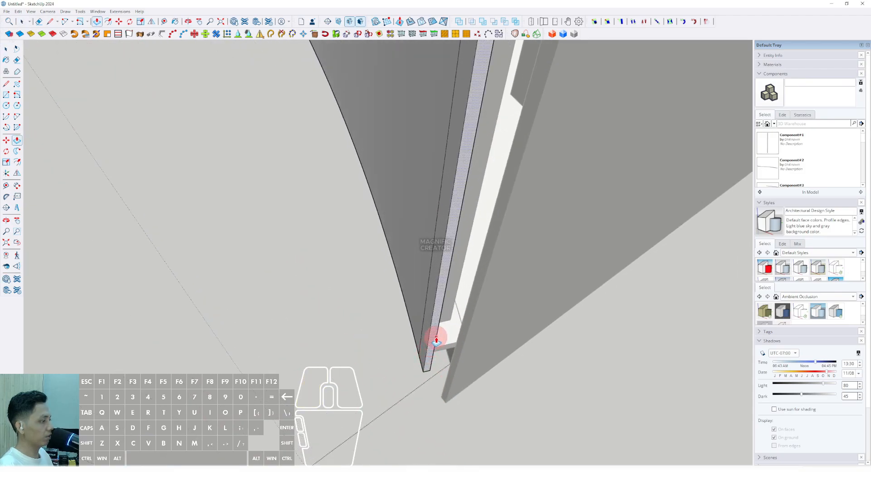
middle_click_drag(436, 341, 449, 355)
middle_click_drag(498, 225, 379, 258)
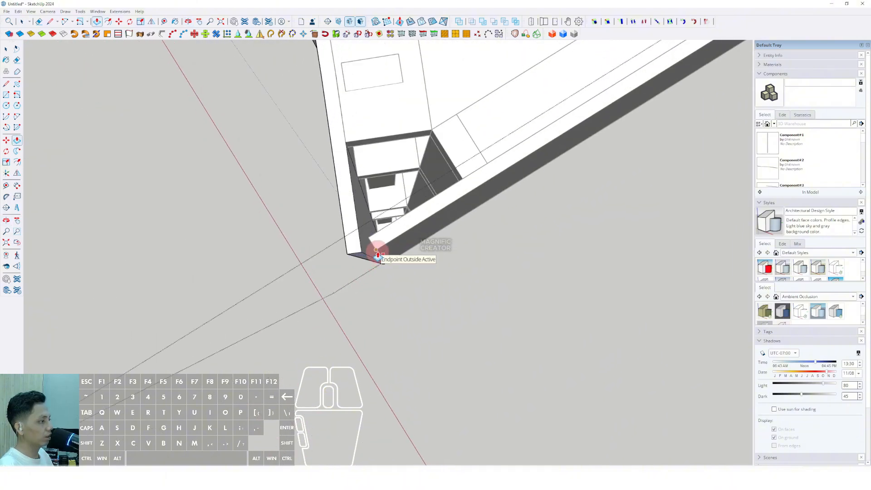
middle_click_drag(474, 285, 413, 218)
left_click(413, 217)
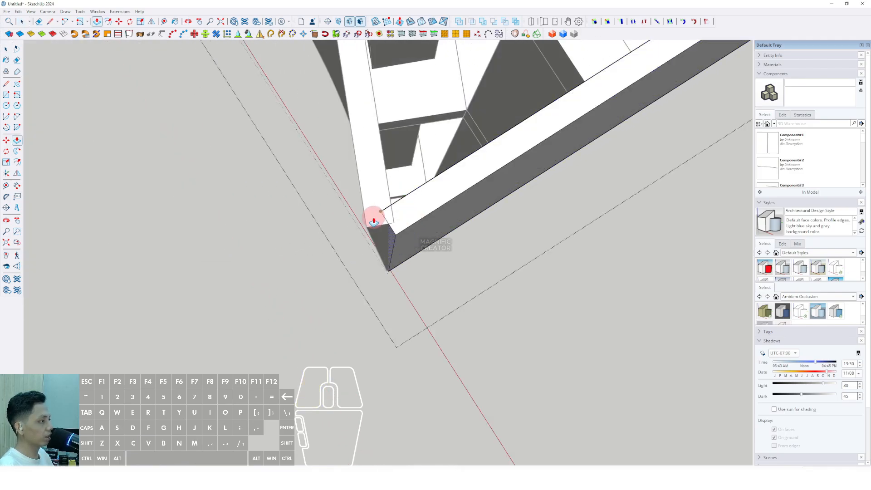
Draw a line across the top of the curved wall's rear end, starting from its outer corner, to square off the end
middle_click_drag(371, 225, 425, 230)
scroll(389, 247, "up", 5)
scroll(414, 301, "up", 2)
left_click(426, 230)
key("l")
left_click(426, 226)
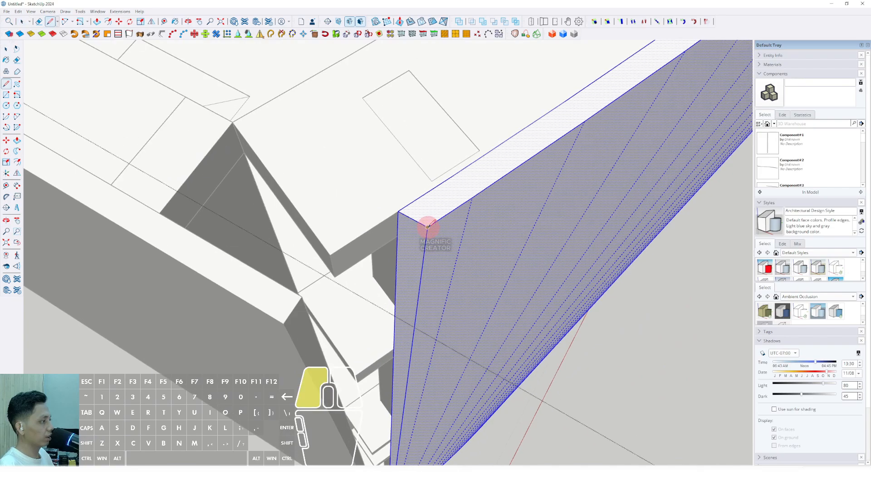
scroll(413, 203, "up", 2)
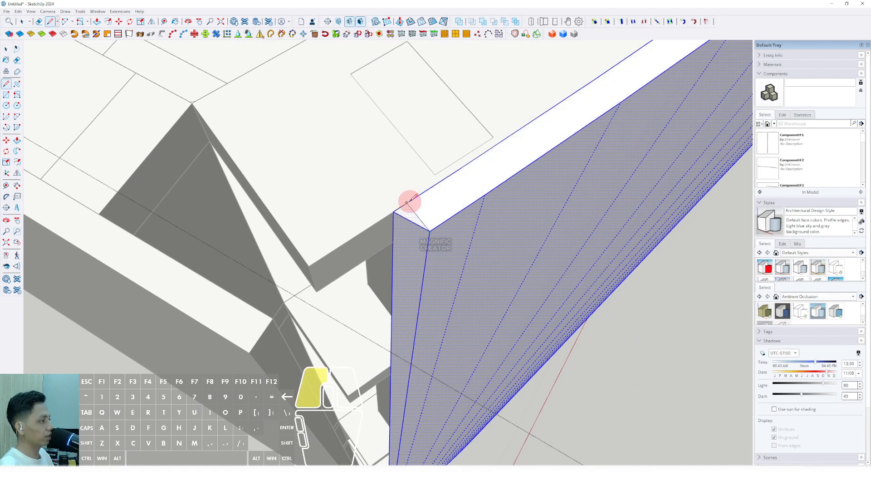
Push the sliver at the curved wall's rear end down to remove it and extend the end face toward the straight wall
key("space")
scroll(410, 210, "up", 1)
left_click(408, 213)
middle_click_drag(411, 259, 389, 289)
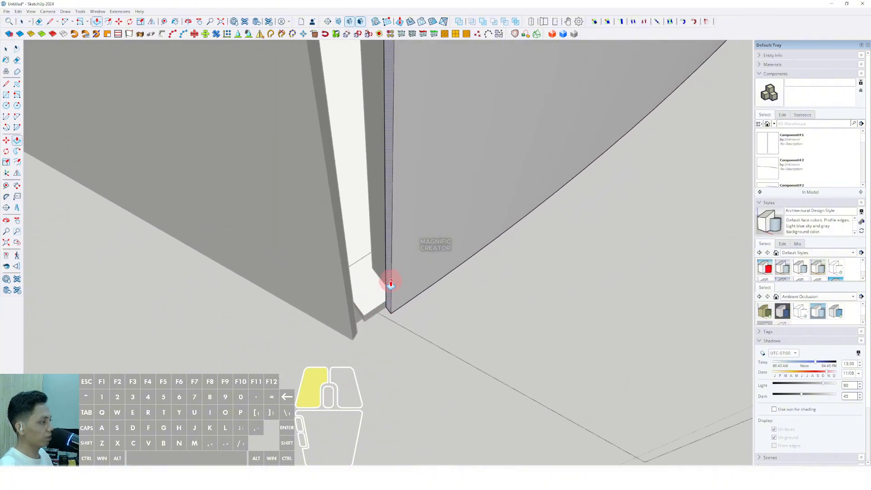
middle_click_drag(357, 321, 121, 213)
Draw a trim line on the curved wall's top where it overlaps the straight wall's corner and cut the excess down to the base
scroll(399, 210, "up", 3)
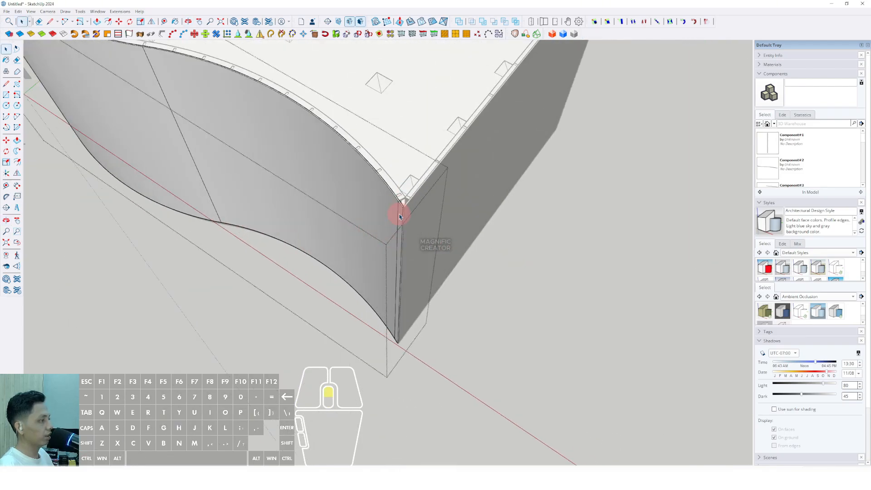
scroll(430, 197, "up", 3)
scroll(348, 211, "up", 3)
scroll(338, 224, "up", 3)
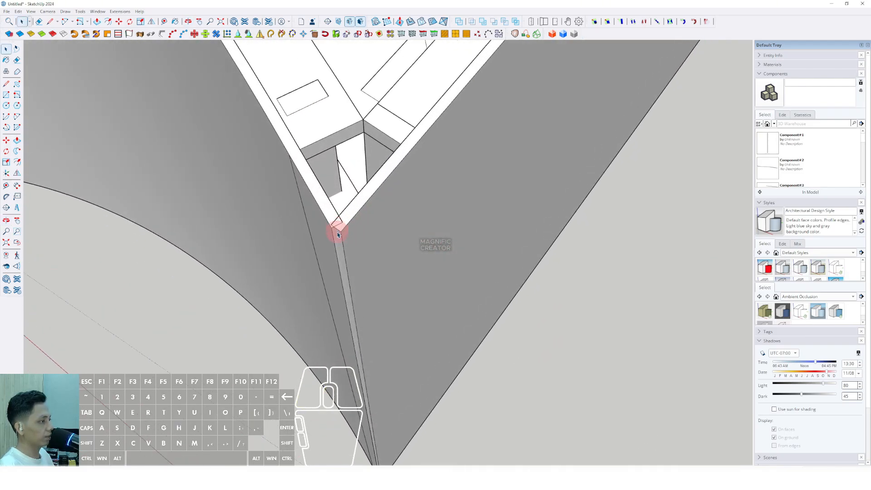
key("p")
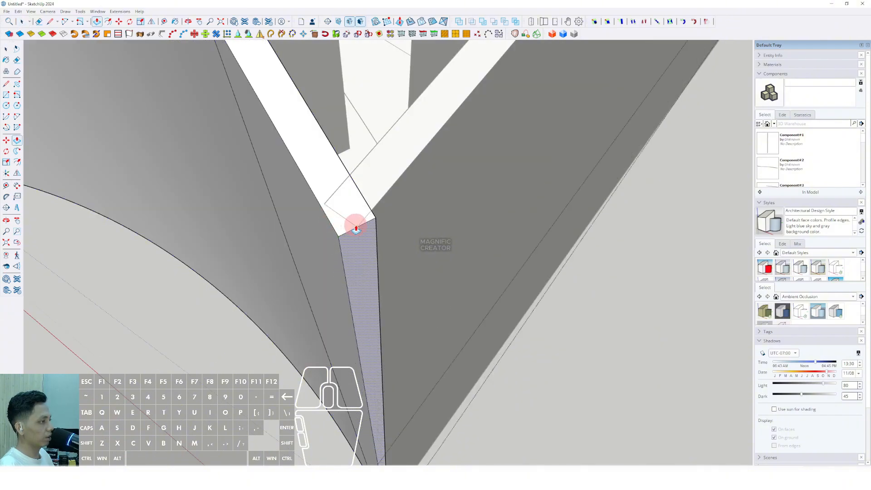
scroll(370, 220, "up", 2)
key("d")
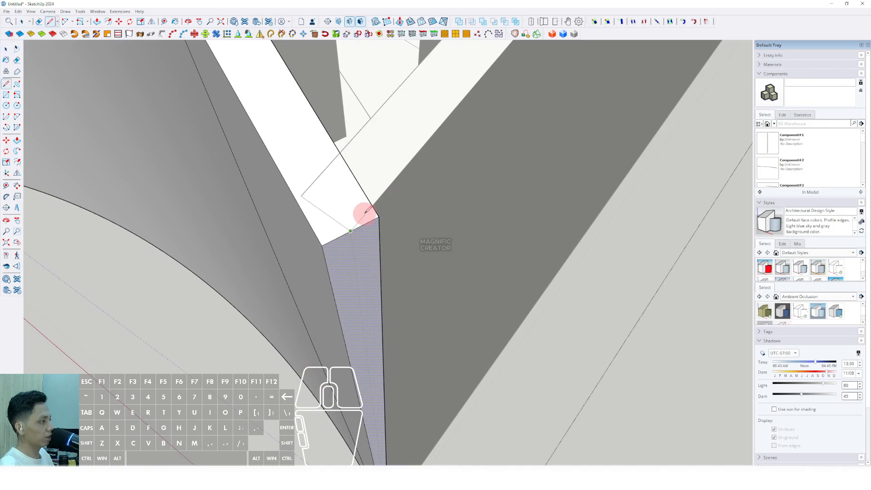
middle_click_drag(377, 265, 370, 393)
scroll(397, 349, "down", 6)
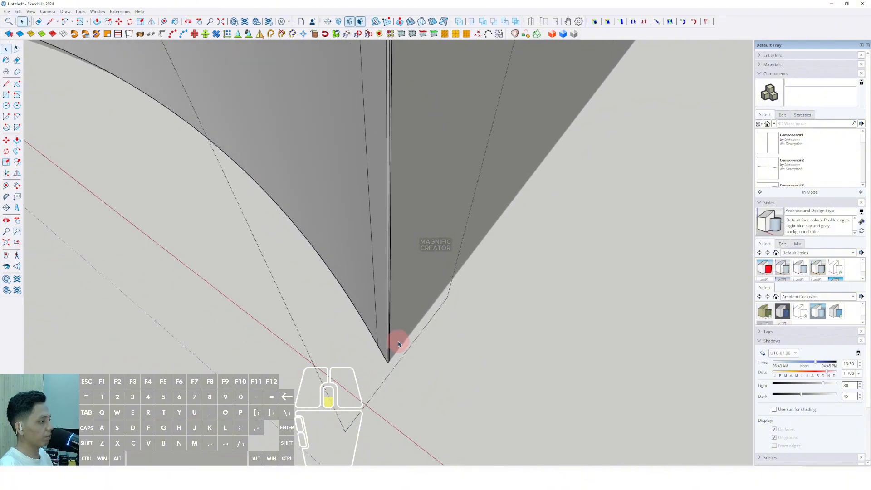
left_click(506, 287)
Paint the curved and straight outer walls with Translucent Glass Blue from the Glass and Mirrors materials
scroll(453, 284, "down", 6)
middle_click_drag(412, 254, 424, 199, "shift")
scroll(463, 239, "up", 3)
left_click(768, 64)
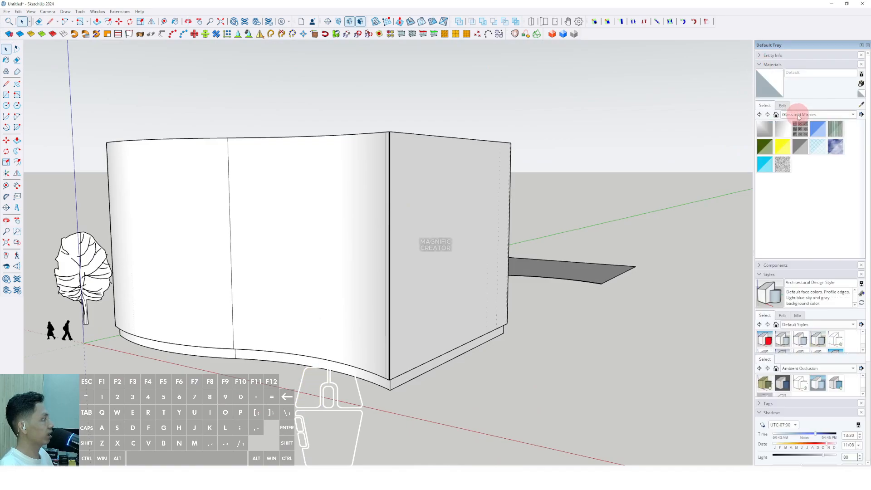
left_click(813, 129)
scroll(415, 162, "up", 2)
left_click(414, 161)
scroll(341, 169, "down", 5)
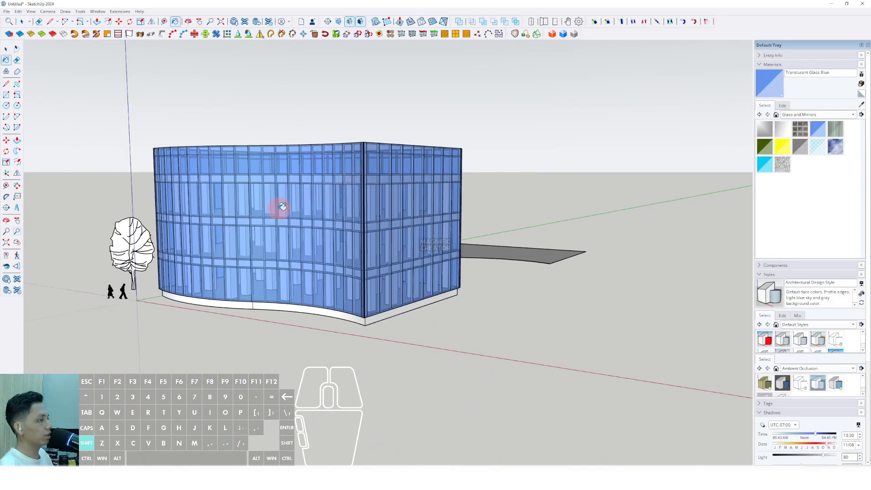
Open the curved frame group along the roof's S-curved side for editing
mouse_move(282, 209)
middle_mouse_down()
mouse_move(549, 205)
mouse_move(297, 287)
mouse_move(351, 227)
mouse_move(381, 237)
mouse_move(249, 234)
mouse_move(393, 181)
mouse_move(430, 212)
mouse_move(488, 118)
middle_mouse_up()
scroll(488, 117, "up", 6)
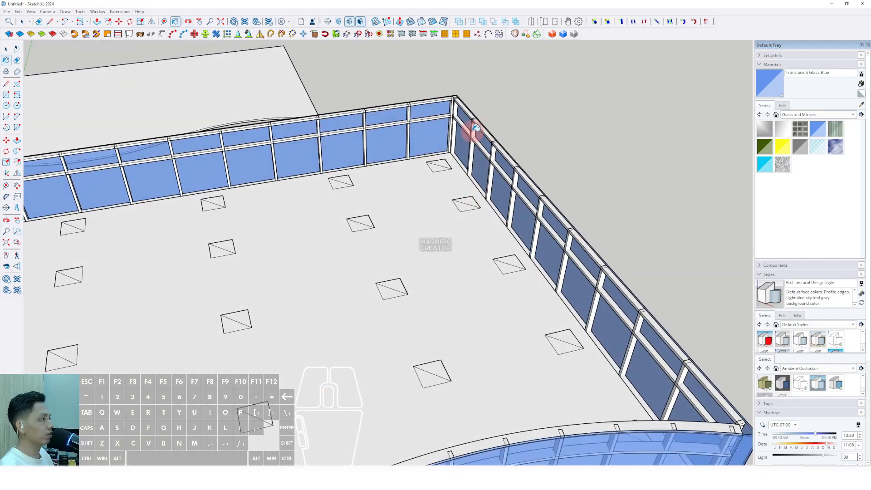
scroll(521, 170, "down", 6)
middle_click_drag(521, 259, 272, 237)
scroll(271, 237, "up", 10)
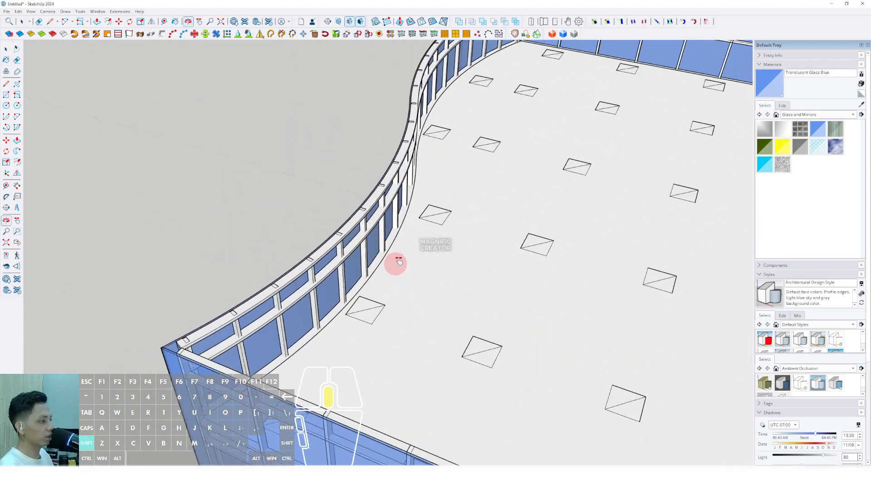
scroll(218, 288, "up", 2)
key("space")
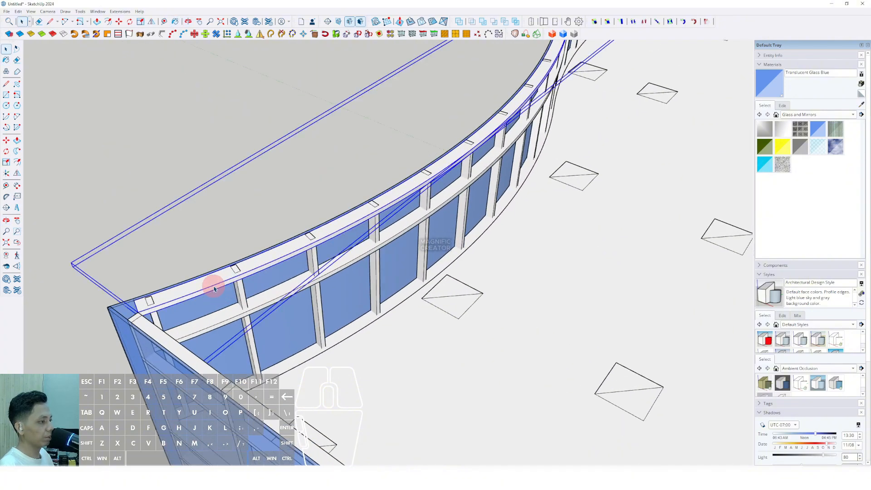
double_click(214, 289)
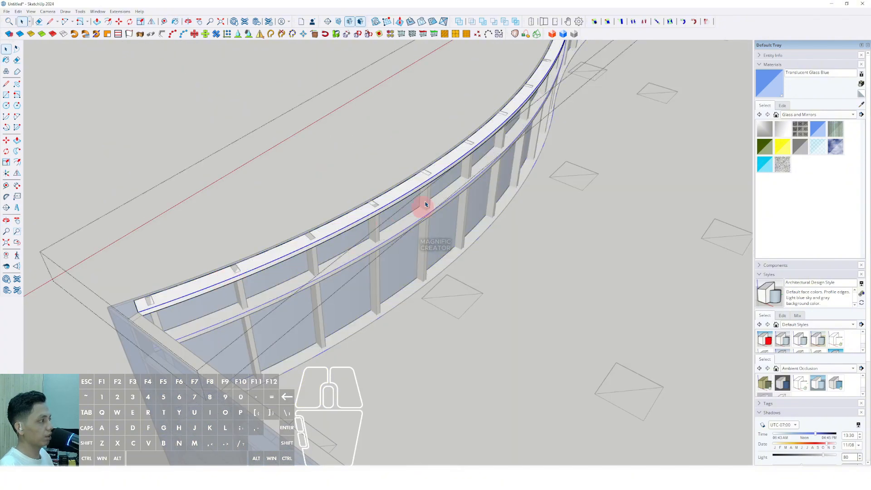
Copy the inner edge of the curved top frame and paste it in place outside the frame group
middle_click_drag(523, 145, 347, 288, "shift")
scroll(391, 176, "up", 3)
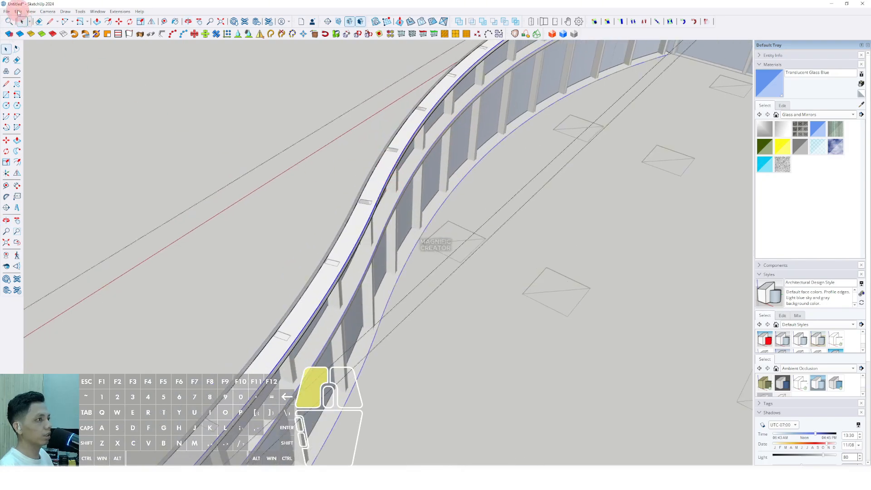
left_click(19, 11)
left_click(282, 113)
left_click(96, 12)
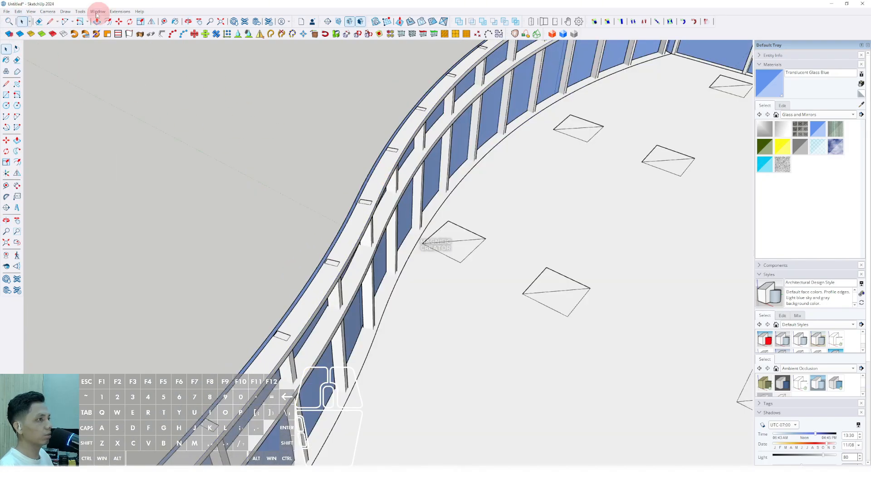
left_click(20, 13)
left_click(39, 63)
Offset the pasted curve toward the roof's interior and draw a line joining the two curves at the front corner
middle_click_drag(395, 196, 437, 265)
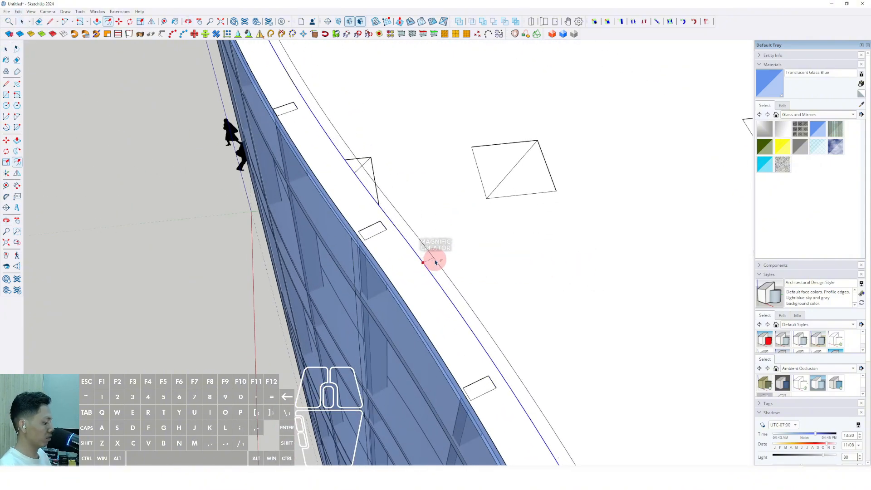
middle_click_drag(435, 262, 383, 248)
scroll(383, 248, "up", 6)
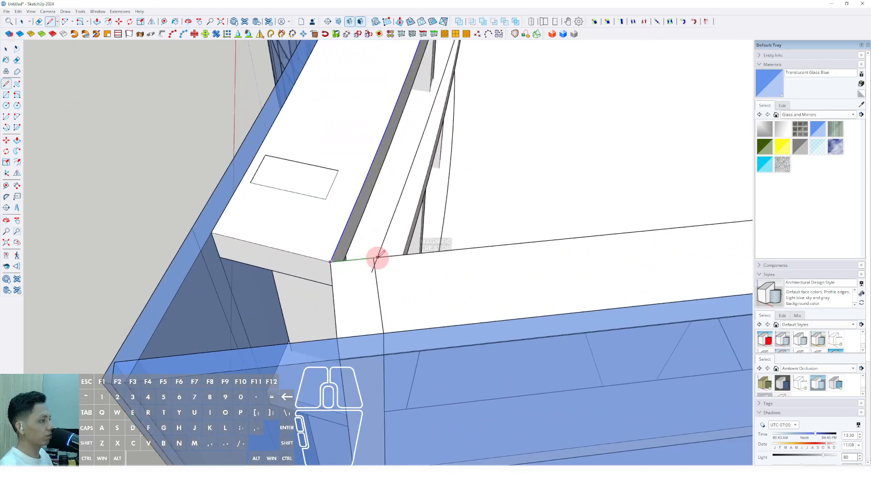
key("space")
Draw a line joining the pasted and offset curves at the rear corner to close the curved strip into a face
scroll(376, 258, "down", 6)
middle_click_drag(437, 268, 413, 212)
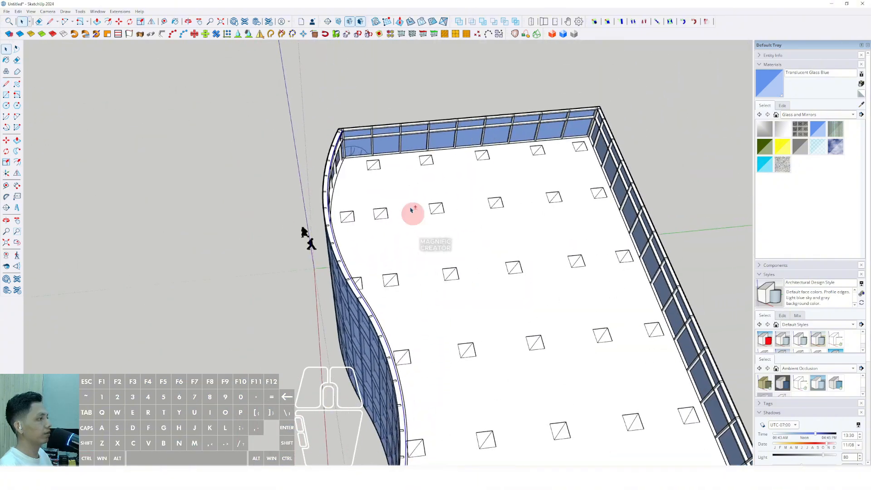
scroll(335, 148, "up", 3)
scroll(335, 148, "up", 6)
key("l")
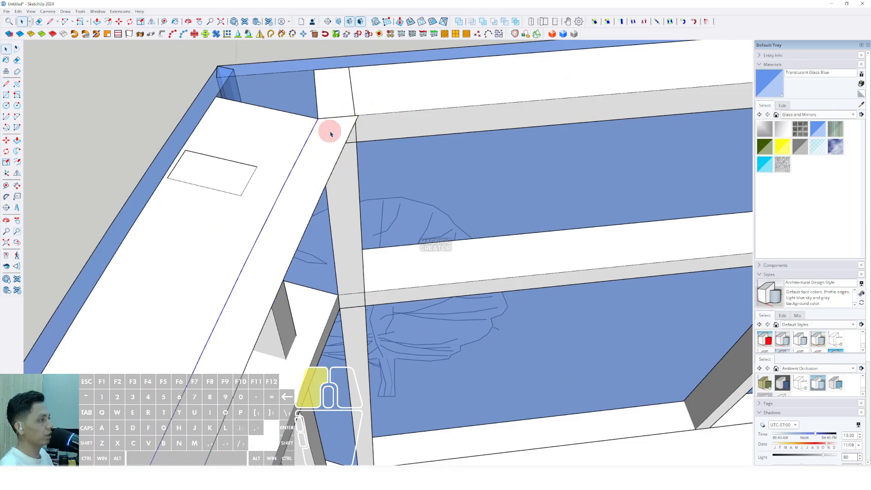
Push/pull the curved strip face down to the roof slab and make the resulting wall a group
middle_click_drag(355, 190, 400, 389)
key("space")
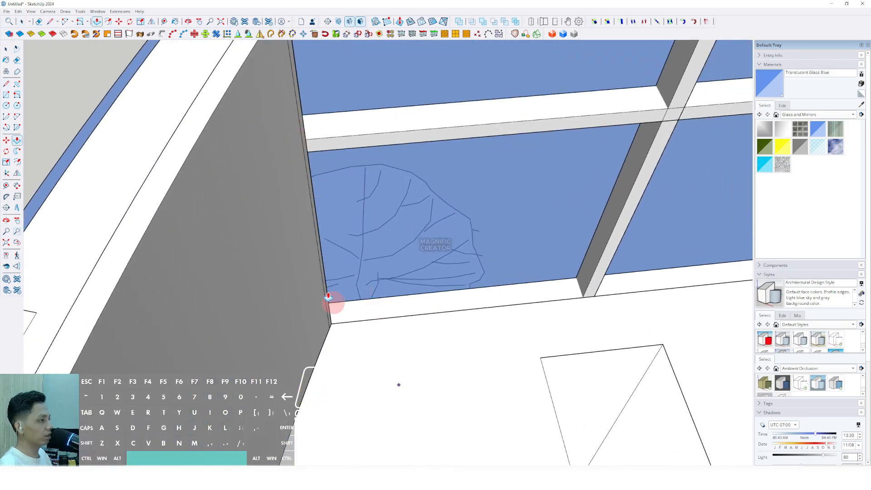
right_click(265, 162)
left_click(301, 211)
scroll(287, 179, "down", 8)
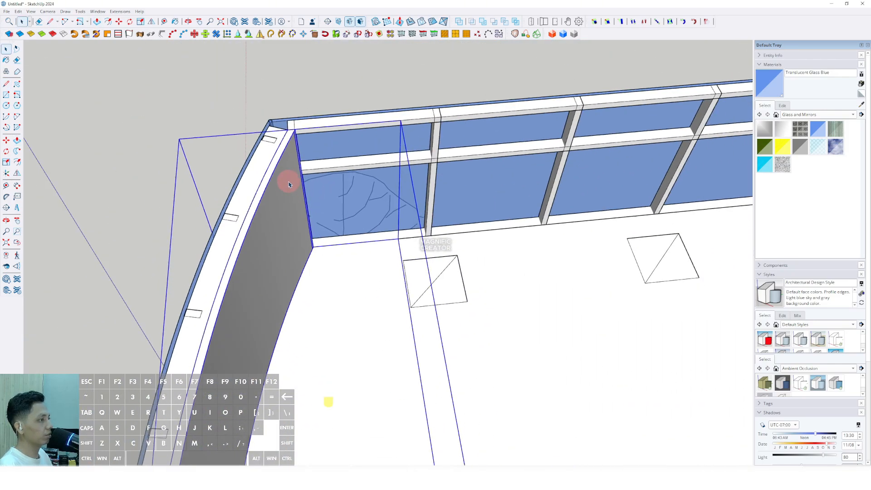
Draw lines along the inner top edges of the straight frame sides, from one end of the curved wall around to the other
middle_click_drag(286, 197, 637, 286)
scroll(520, 359, "up", 8)
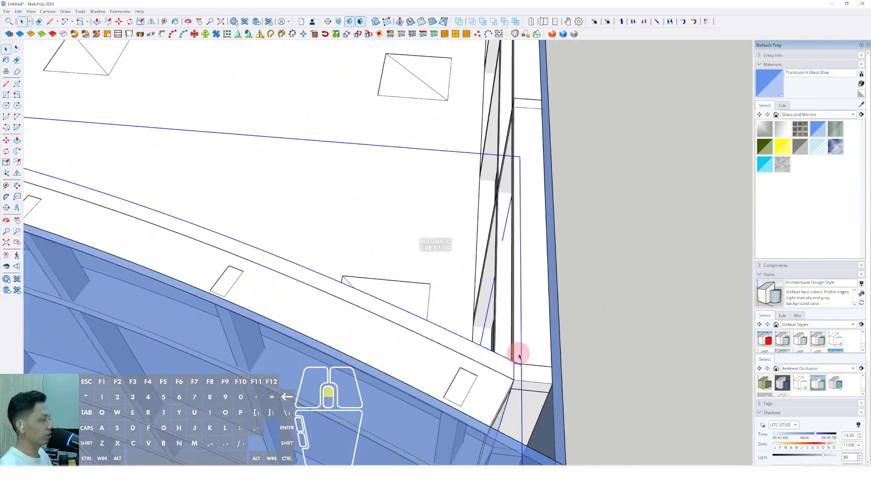
middle_click_drag(511, 245, 485, 136)
scroll(484, 136, "up", 2)
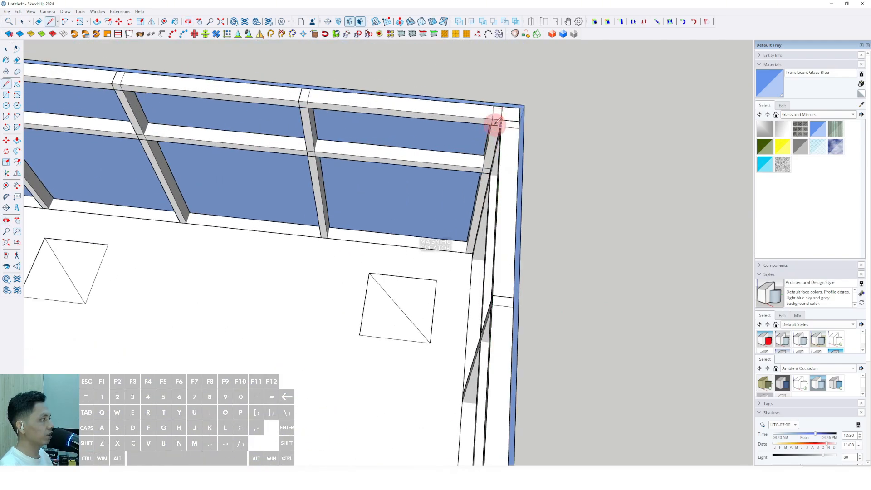
scroll(490, 129, "down", 2)
middle_click_drag(201, 185, 547, 179, "shift")
middle_click_drag(90, 177, 543, 206, "shift")
scroll(464, 111, "up", 2)
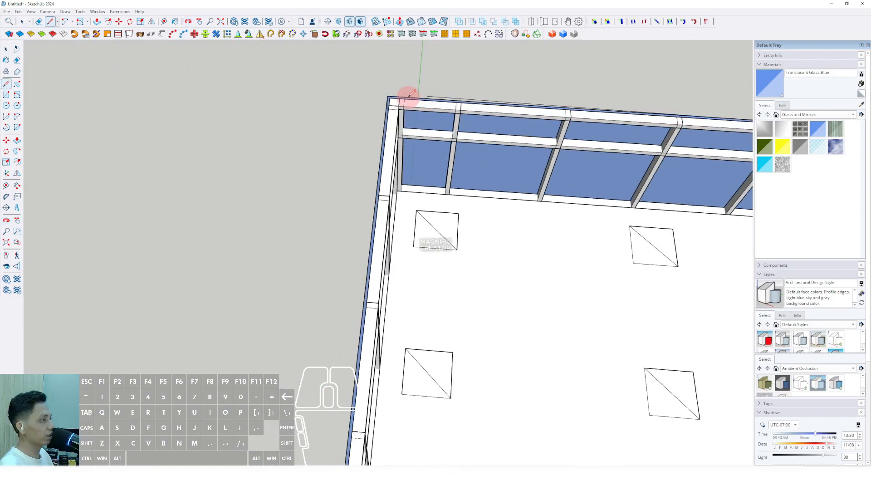
scroll(408, 97, "up", 2)
left_click(394, 108)
scroll(398, 118, "down", 4)
middle_click_drag(466, 251, 324, 140)
scroll(288, 217, "up", 4)
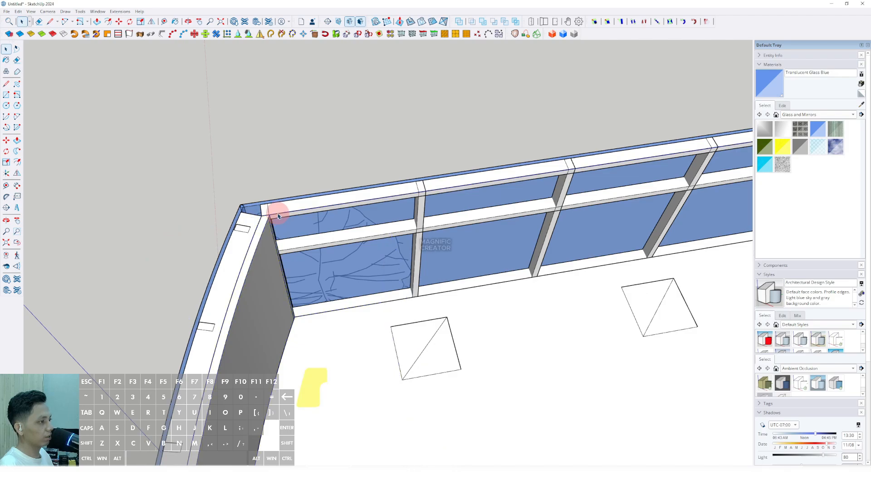
Offset the line chain on the straight sides toward the roof's interior
middle_click_drag(287, 215, 333, 235)
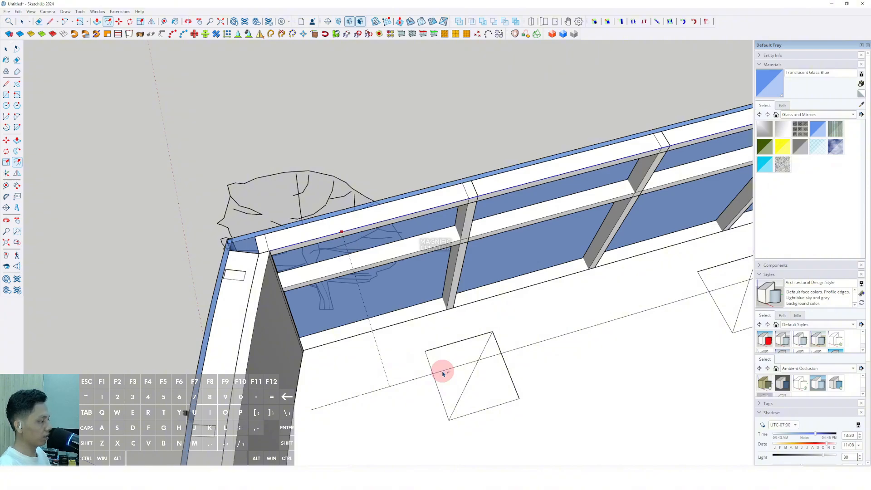
scroll(257, 247, "up", 3)
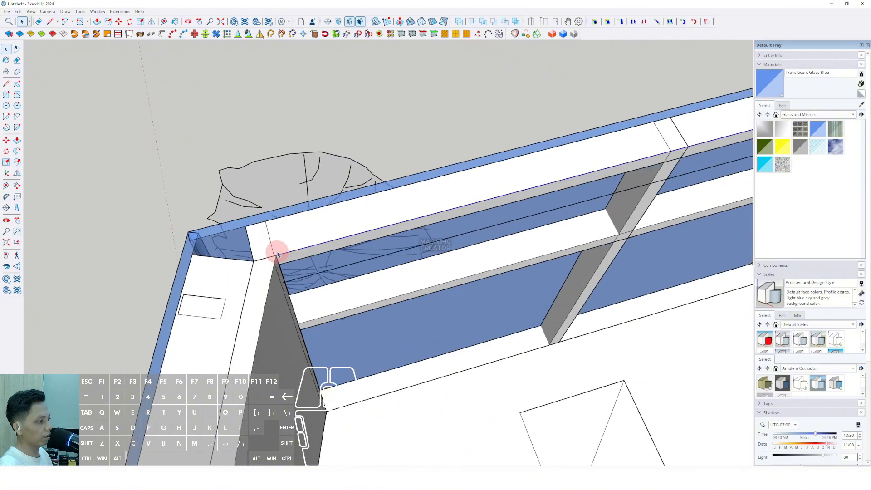
left_click(282, 282)
key("space")
scroll(291, 279, "down", 10)
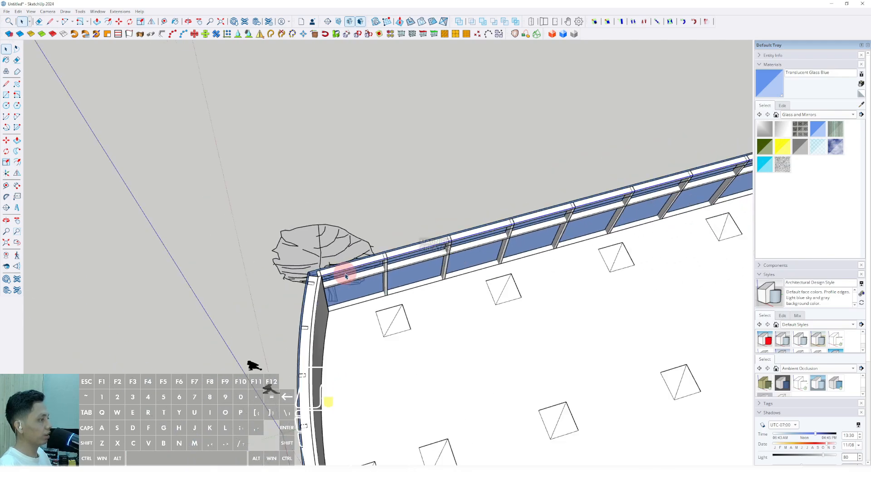
Draw a line joining the original and offset lines at the curved wall's corner to close the strip into a face
middle_click_drag(422, 301, 369, 154, "shift")
key("l")
scroll(272, 218, "up", 10)
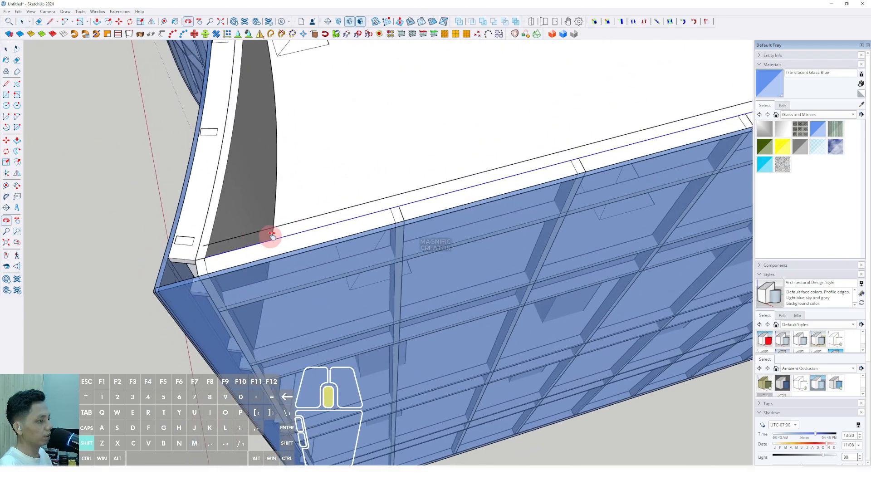
scroll(314, 251, "up", 2)
left_click(314, 252)
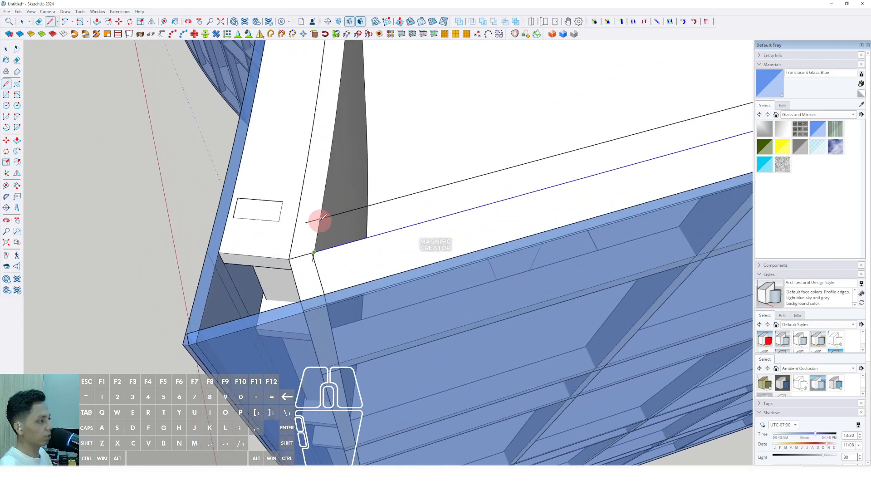
left_click(320, 219)
key("space")
scroll(320, 219, "down", 4)
Push/pull the straight-side strip face down to the roof slab and make the resulting wall a group
middle_click_drag(206, 303, 496, 203)
scroll(496, 203, "up", 1)
key("v")
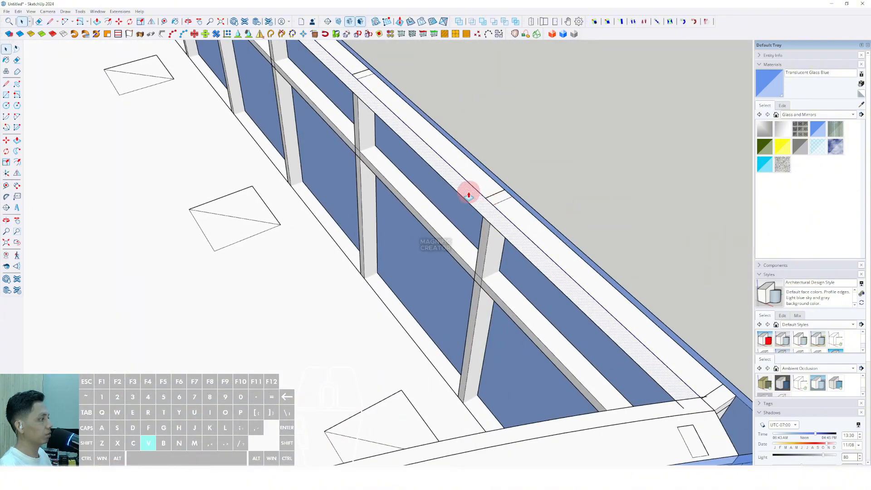
left_click(469, 196)
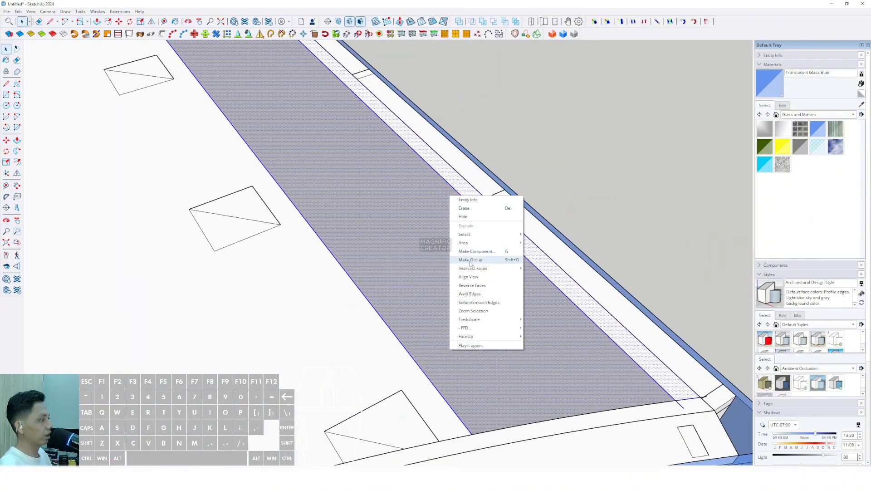
left_click(471, 263)
Examine the glass facade at the front corner and the finished roof edge from several angles
scroll(457, 210, "down", 5)
middle_click_drag(457, 210, 276, 124)
scroll(424, 243, "up", 1)
middle_click_drag(425, 243, 522, 247, "shift")
middle_click_drag(522, 247, 628, 179)
scroll(415, 241, "up", 3)
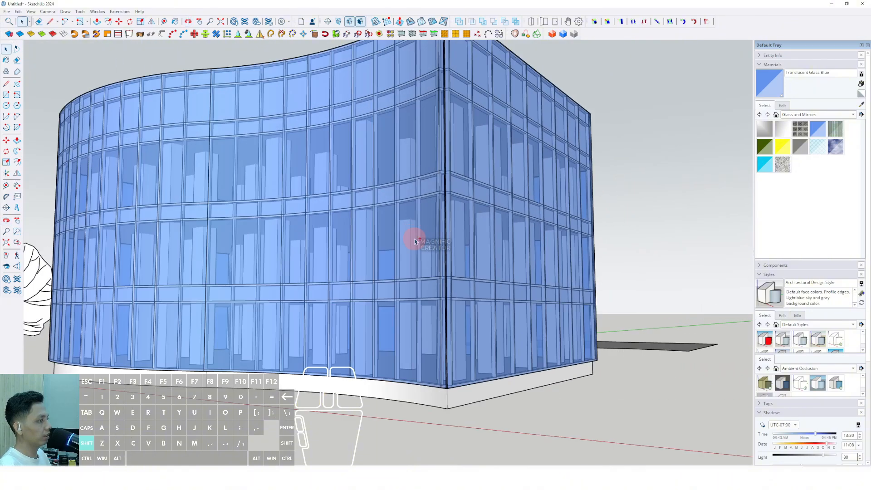
scroll(414, 240, "down", 3)
middle_click_drag(472, 218, 374, 266)
scroll(374, 266, "down", 1)
middle_click_drag(396, 239, 405, 253)
scroll(418, 222, "up", 3)
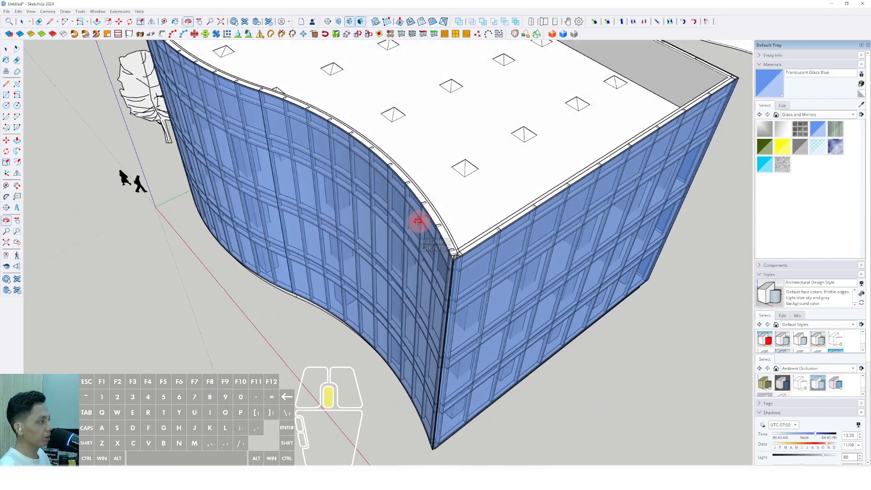
Open the curved glass wall group, copy the top edge of its half nearest the corner and paste it in place outside the group
left_click(401, 205)
triple_click(401, 205)
scroll(406, 194, "up", 4)
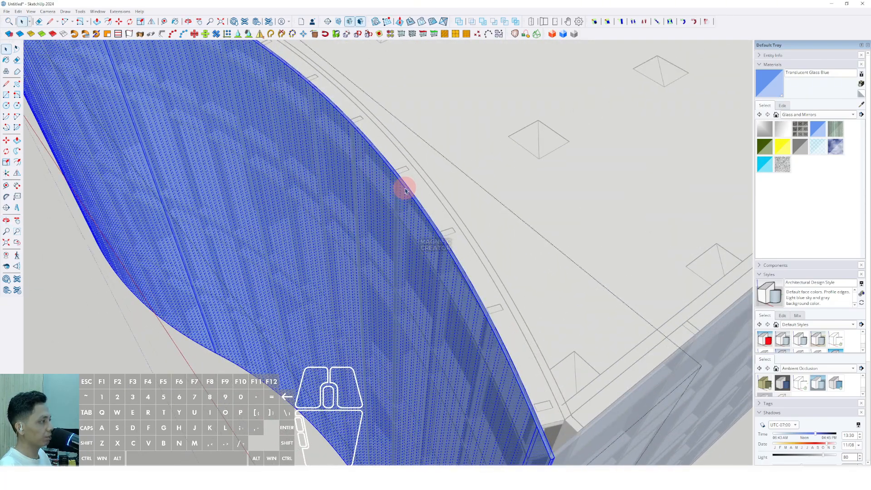
left_click(405, 191)
scroll(369, 170, "down", 5)
middle_click_drag(369, 190, 383, 217)
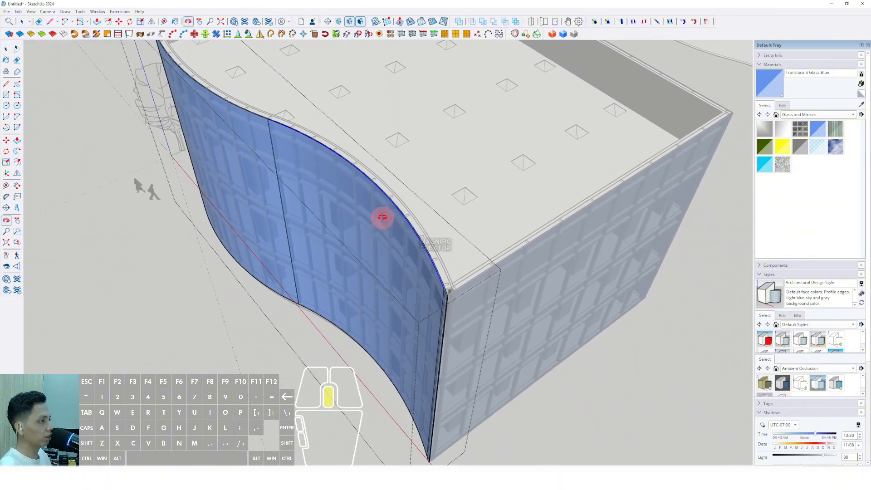
left_click(18, 12)
left_click(26, 45)
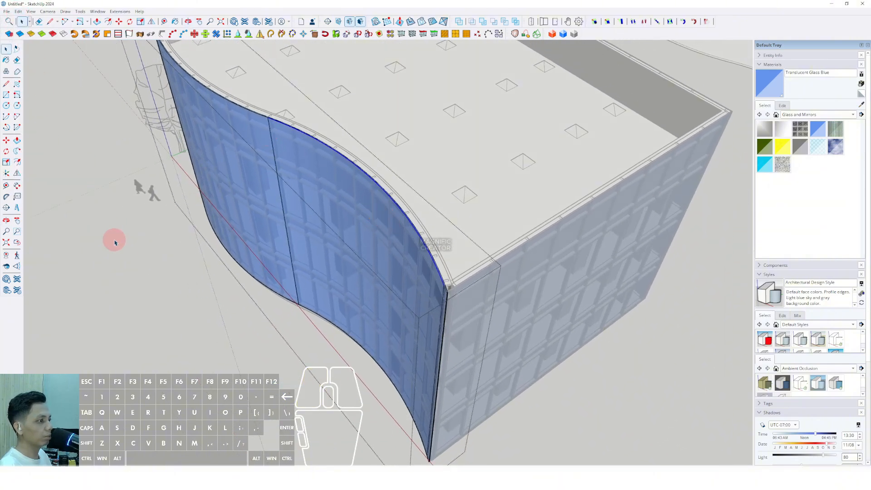
left_click(114, 240)
left_click(18, 12)
left_click(30, 64)
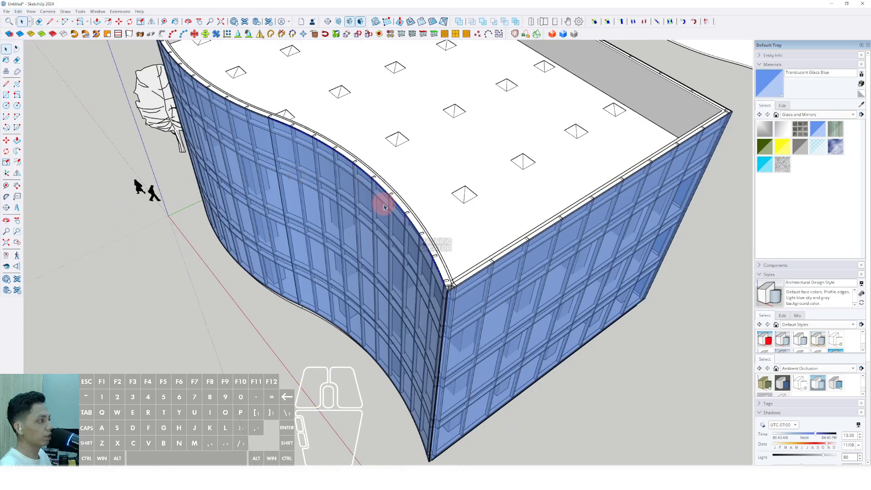
Offset the pasted glass edge curve outward, away from the building
mouse_move(384, 203)
middle_mouse_down()
mouse_move(400, 122)
mouse_move(444, 129)
mouse_move(392, 190)
middle_mouse_up()
scroll(390, 191, "up", 5)
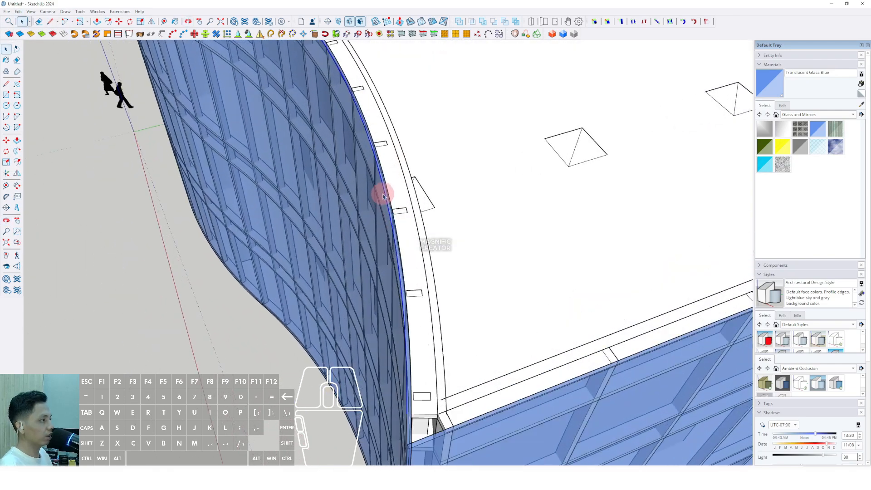
scroll(358, 196, "down", 5)
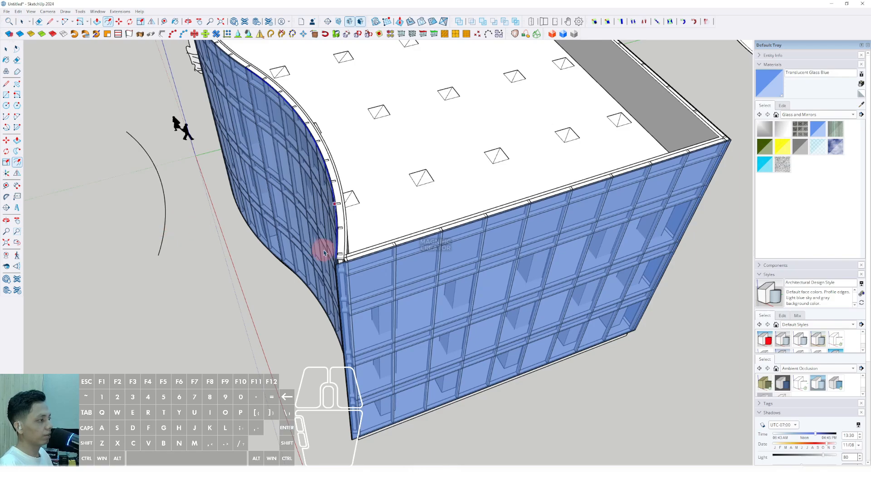
scroll(327, 256, "up", 3)
key("space")
Draw lines joining both ends of the pasted and offset curves to close the canopy outline into a face
middle_click_drag(334, 271, 436, 295)
scroll(427, 290, "up", 3)
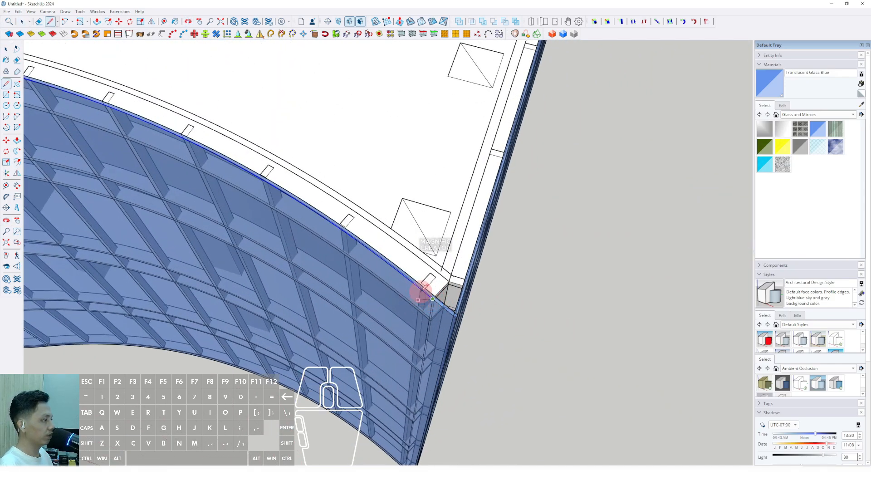
scroll(422, 293, "down", 6)
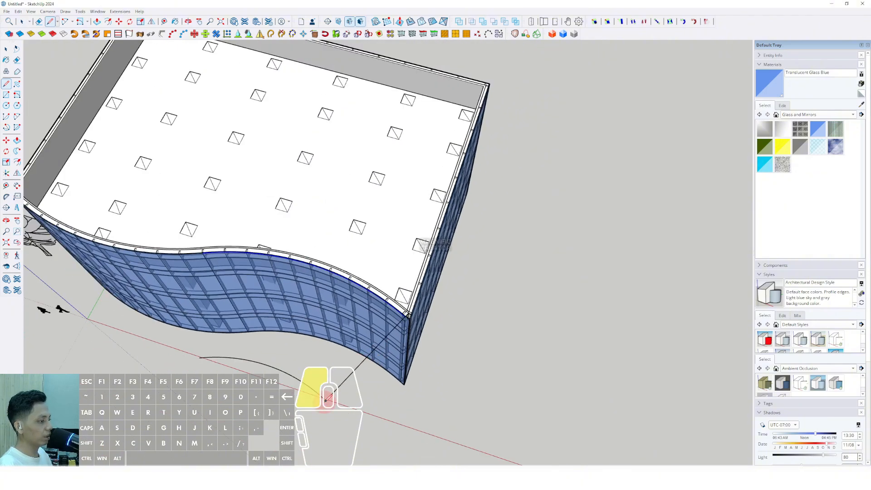
scroll(204, 357, "up", 1)
middle_click_drag(199, 357, 325, 297)
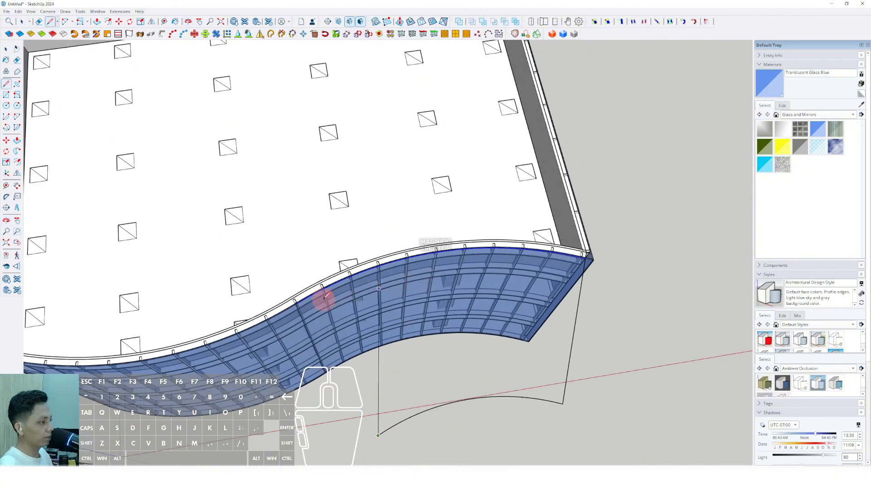
scroll(298, 313, "up", 5)
middle_click_drag(323, 264, 503, 54)
left_click(321, 263)
key("space")
Move the canopy face straight down to the frame band above the ground floor
scroll(363, 267, "down", 4)
scroll(455, 98, "down", 5)
left_click(512, 117)
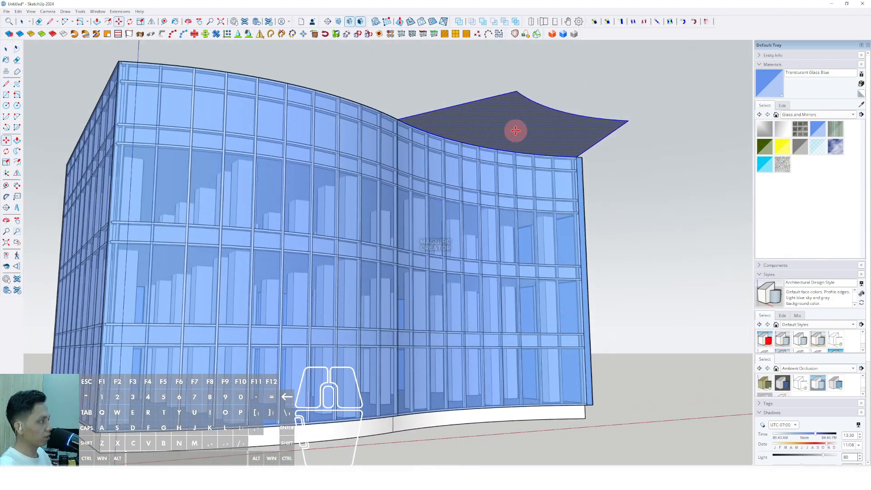
left_click(516, 130)
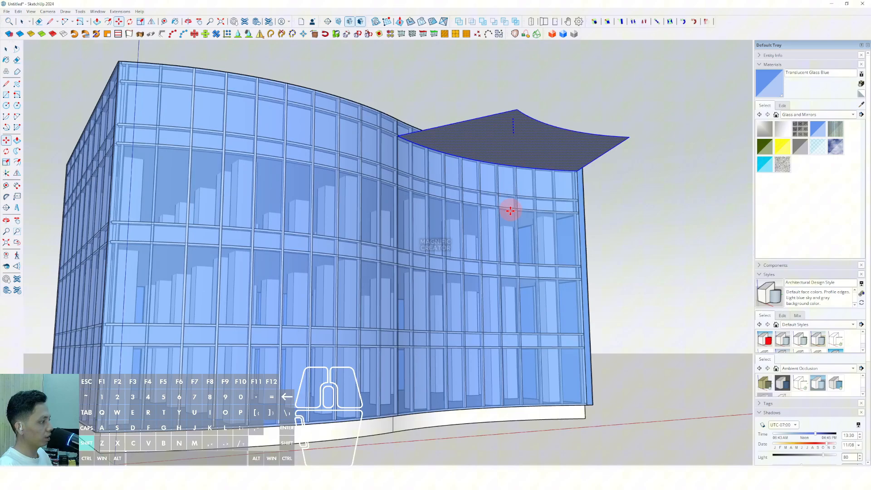
left_click(488, 345)
Push/pull the canopy face into a thin slab and make the whole slab a group
middle_click_drag(489, 346, 517, 412)
scroll(511, 363, "up", 3)
key("p")
left_click(508, 360)
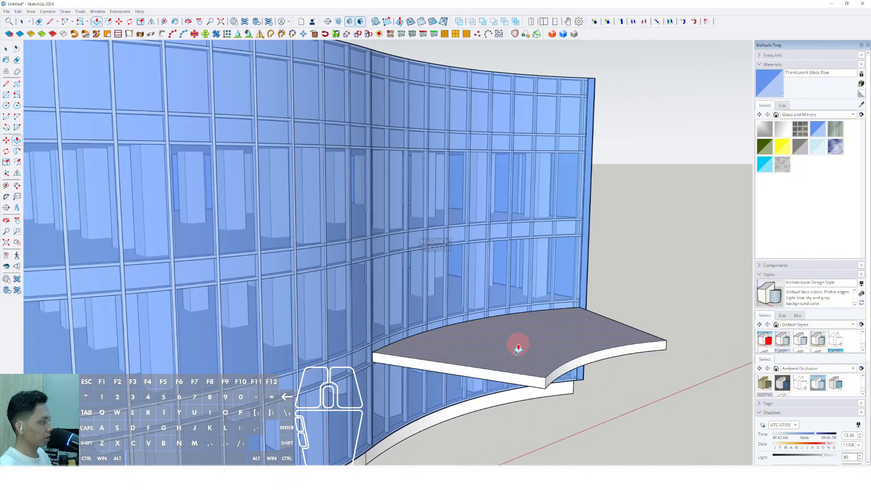
key("space")
triple_click(535, 341)
right_click(534, 341)
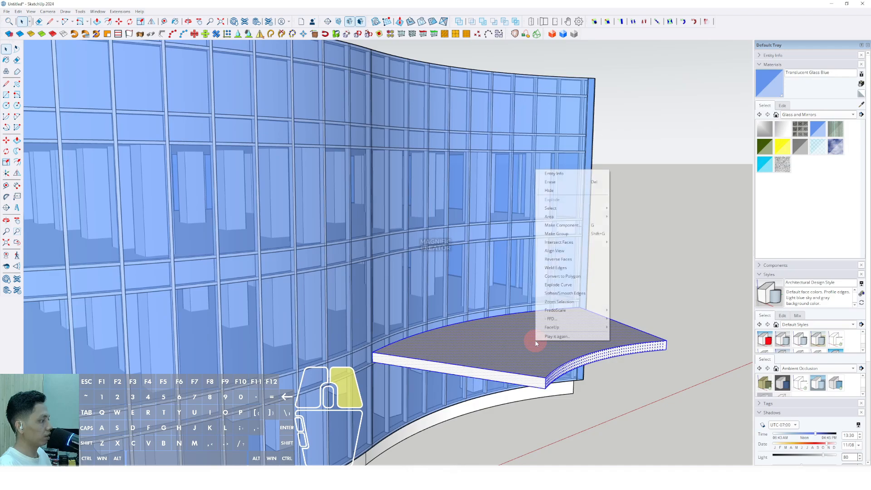
left_click(555, 235)
Open the canopy group and offset the outline of its top face inward
scroll(531, 293, "down", 3)
middle_click_drag(530, 296, 418, 318)
scroll(425, 316, "up", 3)
triple_click(439, 315)
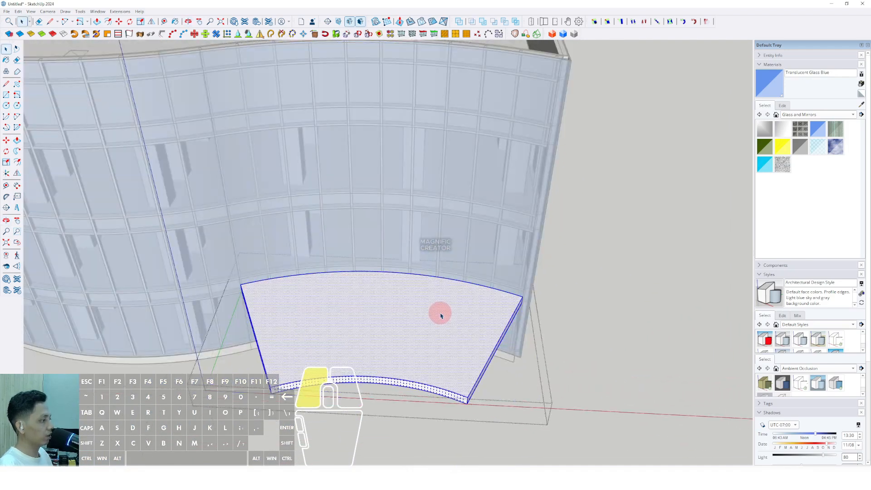
key("f")
left_click(444, 285)
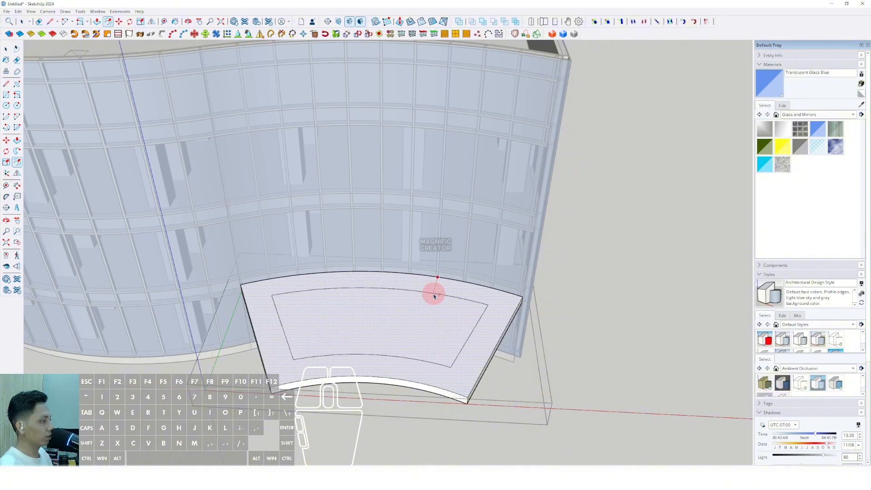
left_click(432, 305)
Push/pull the canopy's inner face through the slab to cut an opening, and close the group
key("p")
left_click(403, 310)
left_click(418, 332)
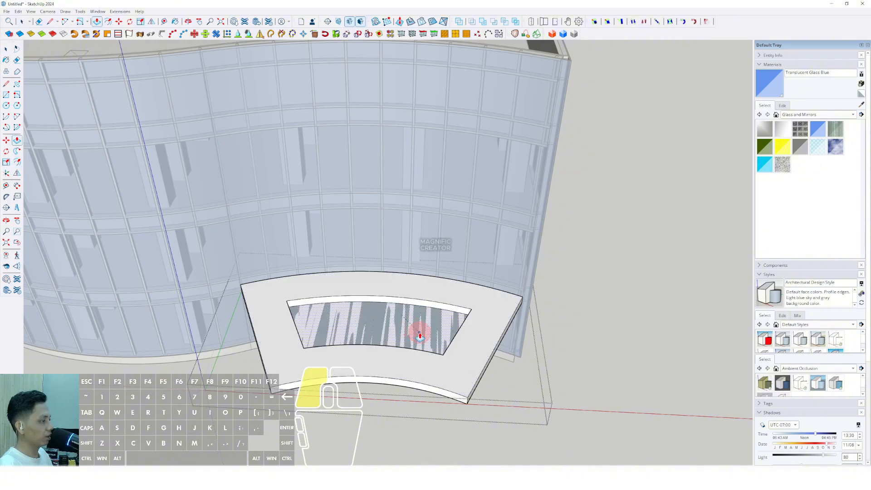
key("space")
scroll(415, 329, "down", 2)
left_click(567, 299)
Try placing a copy of the canopy straight below at ground level, and delete the copy
middle_click_drag(449, 356, 424, 196)
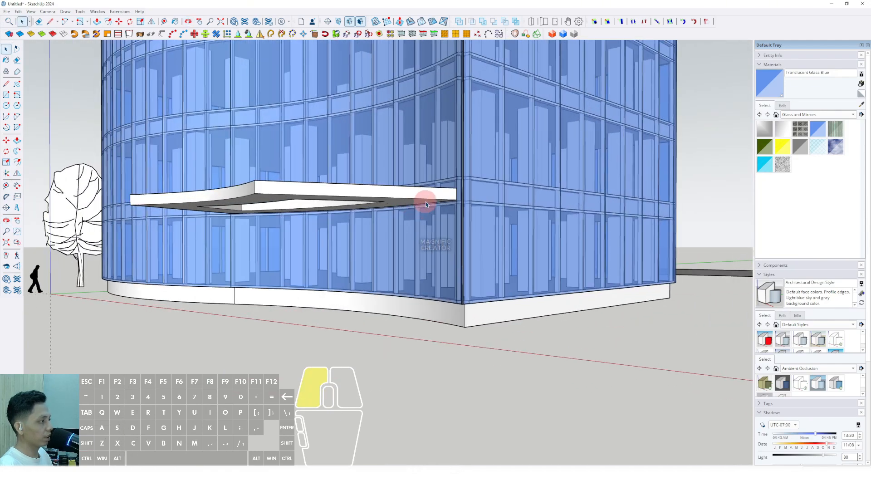
left_click(423, 196)
key("m")
scroll(445, 191, "up", 3)
scroll(445, 191, "up", 2)
key("ctrl")
left_click(439, 199)
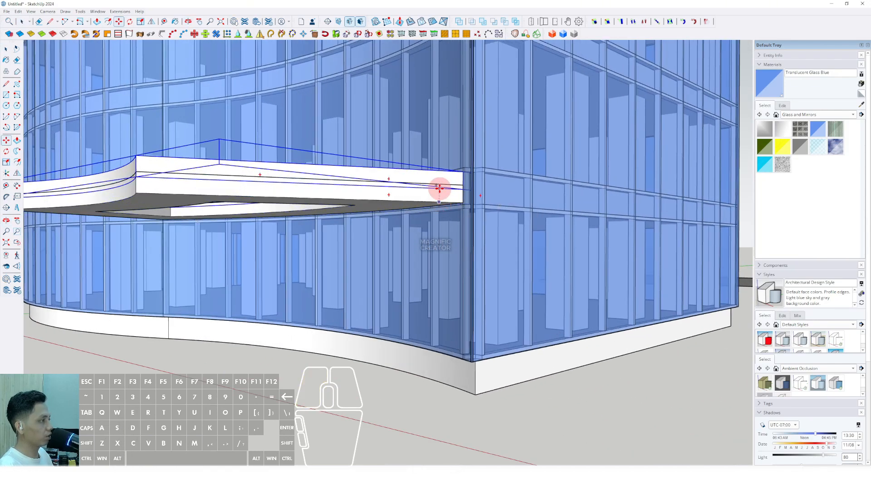
scroll(440, 188, "down", 2)
key("shift")
middle_click_drag(461, 340, 420, 280)
left_click(336, 331)
key("space")
key("Delete")
Copy the lower curved edge from inside the building's base group and paste it in place outside the group
double_click(418, 274)
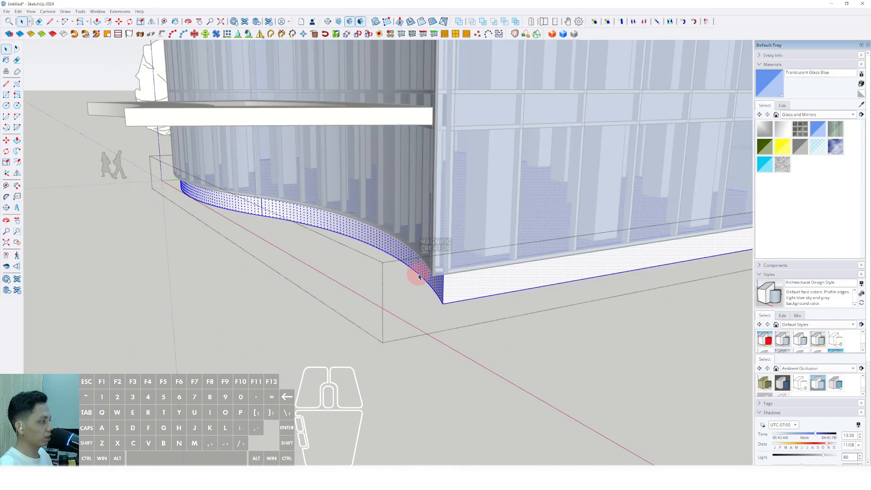
middle_click_drag(306, 236, 227, 159)
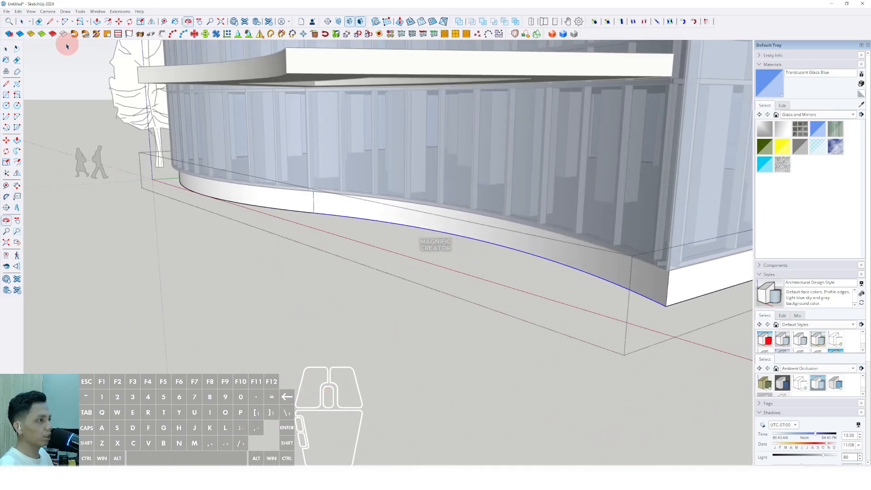
left_click(20, 12)
left_click(29, 46)
scroll(177, 228, "down", 5)
left_click(159, 244)
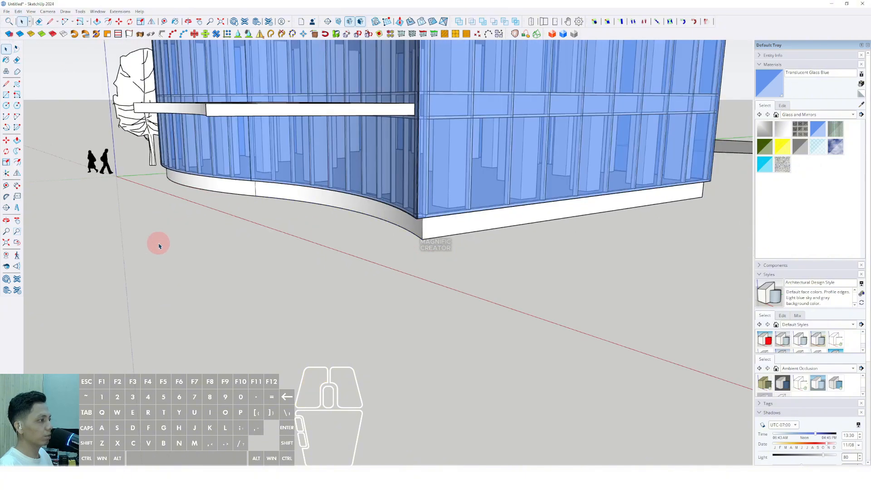
left_click(18, 12)
left_click(70, 81)
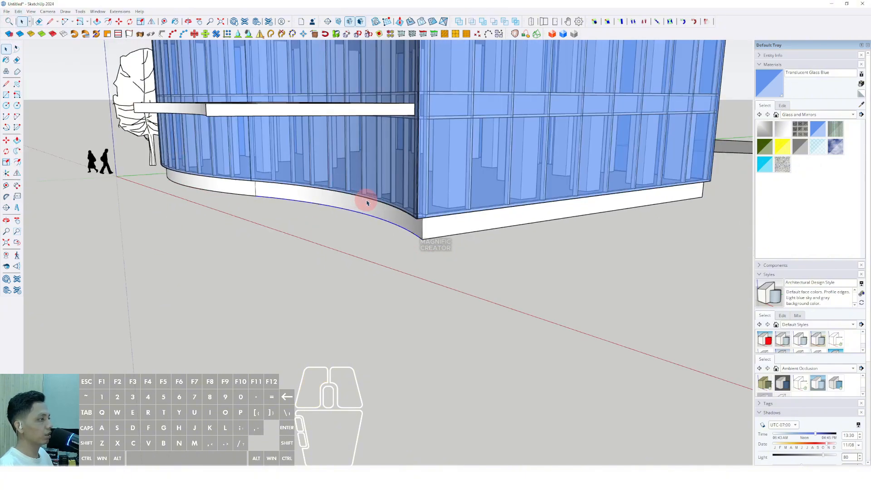
Offset the pasted curve outward on the ground below the canopy and close the outline with straight lines into a face
middle_click_drag(367, 202, 347, 227)
key("f")
left_click(327, 226)
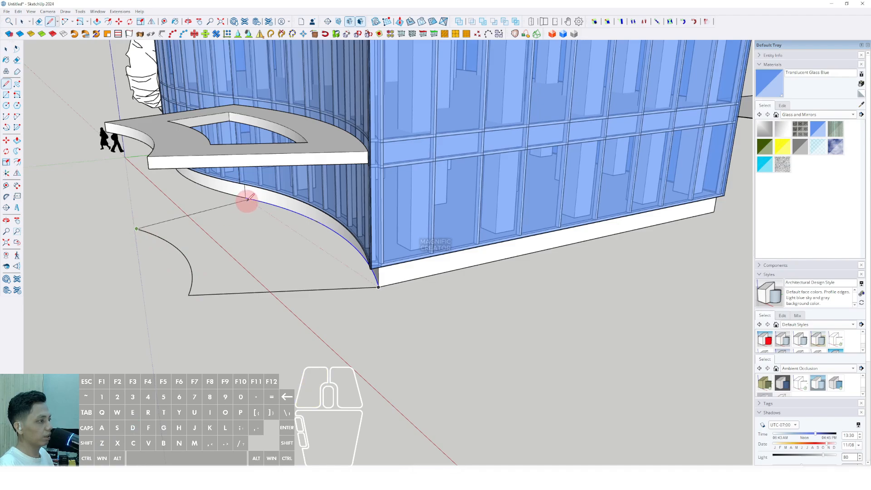
left_click(247, 200)
Push/pull the curved ground face up into an entrance platform that ends just below the top of the base
middle_click_drag(243, 194, 307, 210)
key("v")
left_click(318, 221)
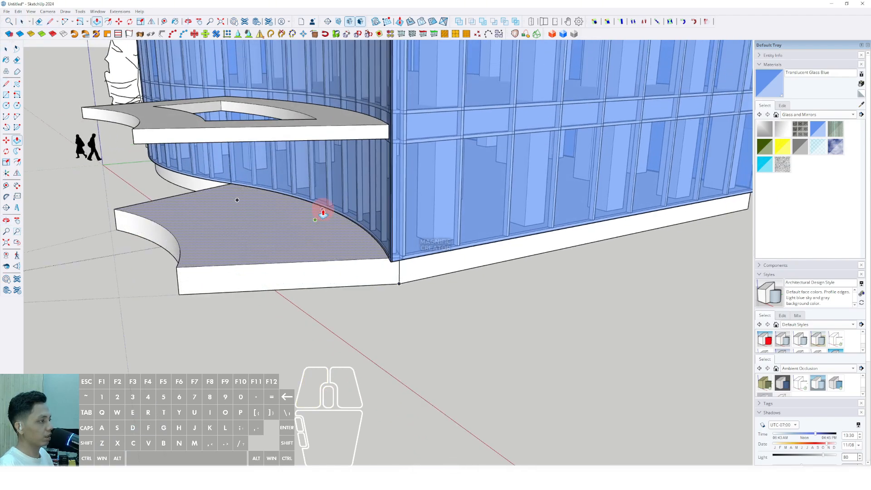
scroll(326, 212, "up", 6)
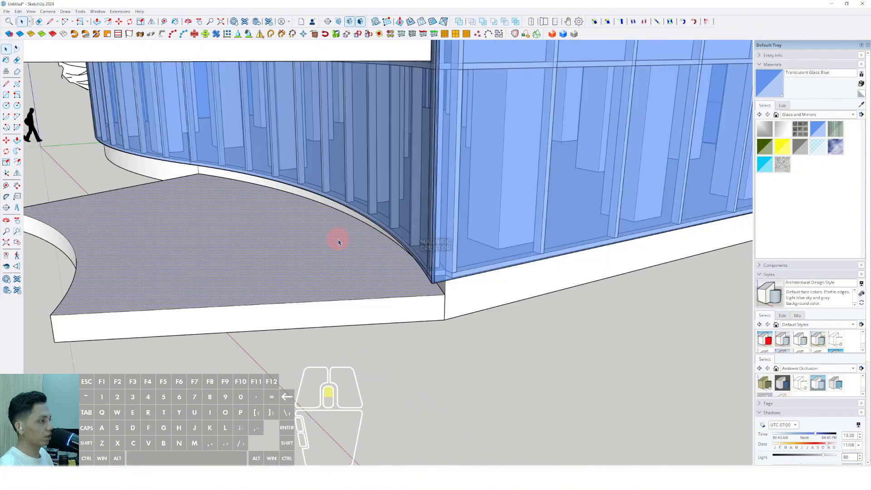
scroll(368, 224, "down", 8)
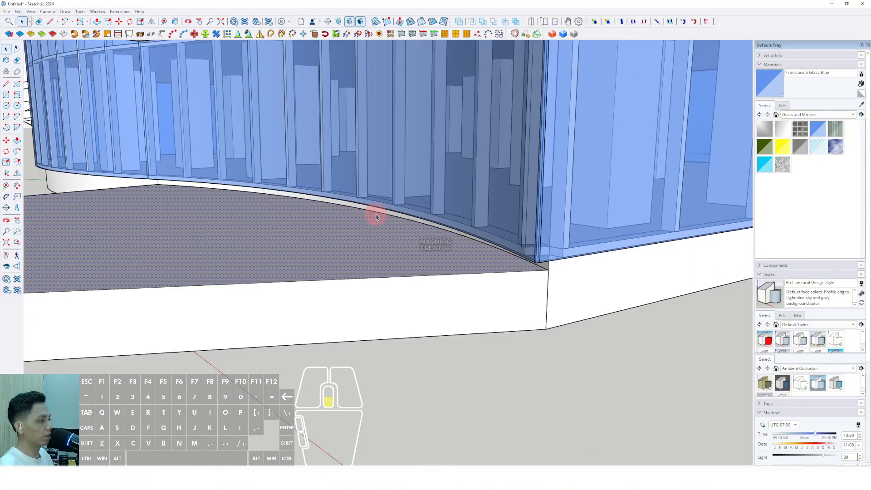
scroll(294, 261, "up", 4)
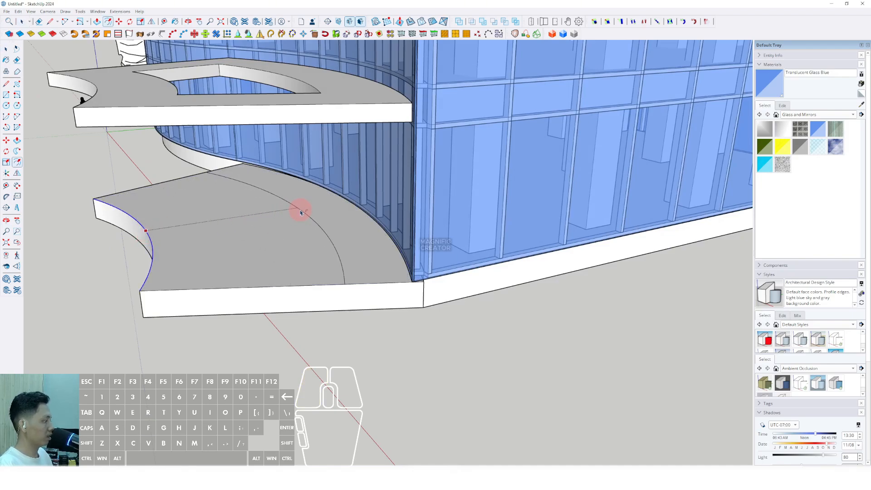
Offset the platform's front curve toward the building and push/pull the outer part of the top down to a lower level
left_click(292, 211)
key("v")
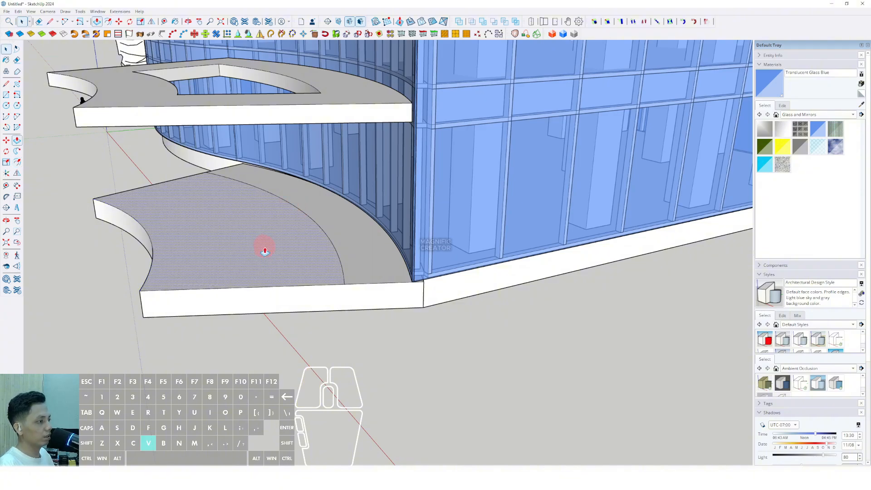
left_click_drag(263, 247, 237, 227)
key("space")
scroll(349, 255, "up", 3)
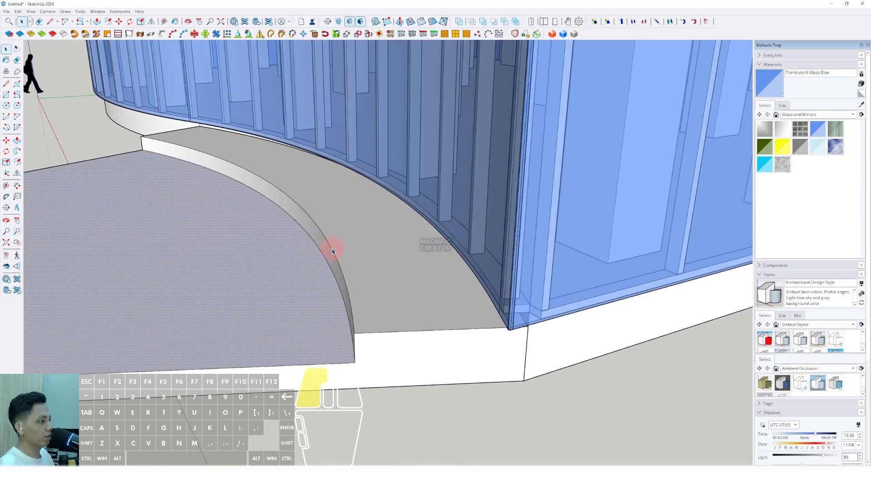
Offset the upper landing's curved front edge twice toward the building to mark two stair treads
left_click(332, 251)
key("f")
left_click(347, 244)
left_click(343, 233)
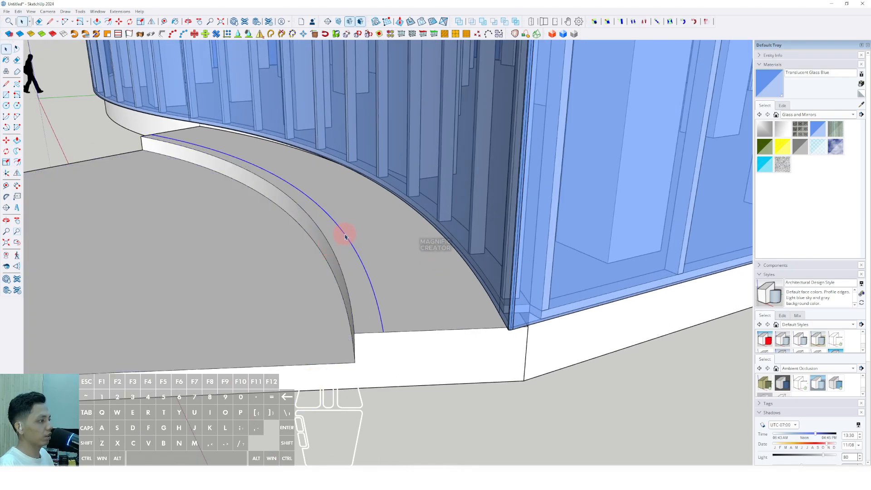
left_click(368, 230)
Push/pull the two curved tread strips down to successive heights to form the entrance steps
key("space")
key("v")
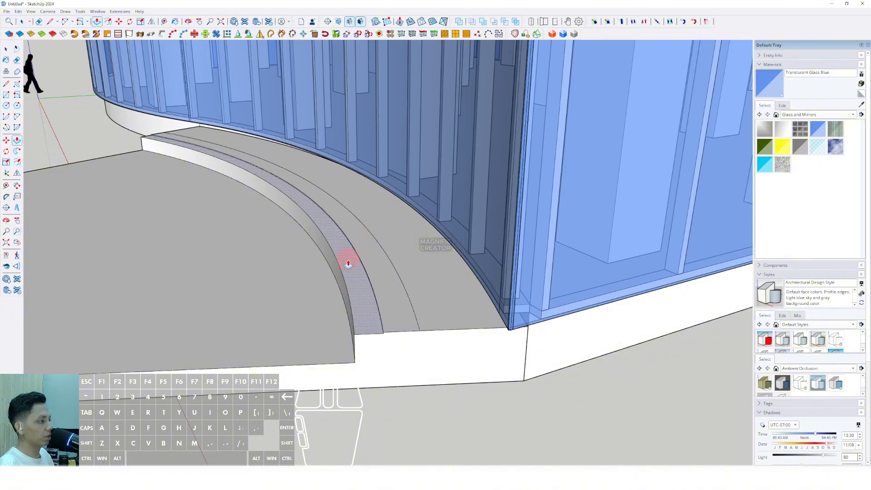
left_click(349, 260)
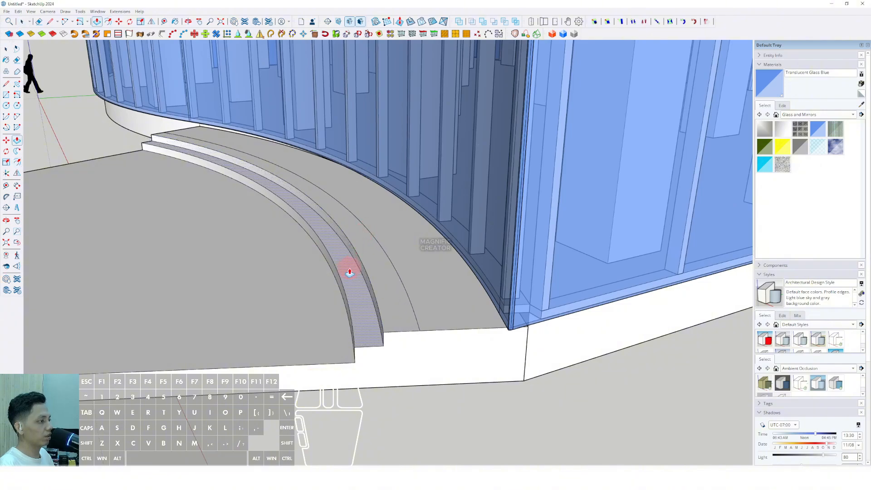
key("p")
left_click(373, 271)
key("space")
middle_click_drag(373, 271, 377, 240)
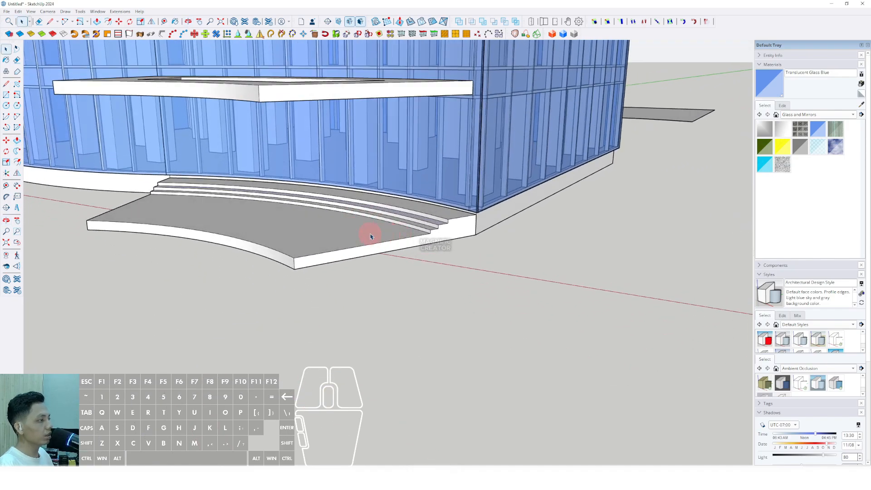
Select the whole entrance platform with its curved steps and make it a group
triple_click(371, 236)
right_click(366, 236)
left_click(386, 299)
scroll(294, 271, "up", 3)
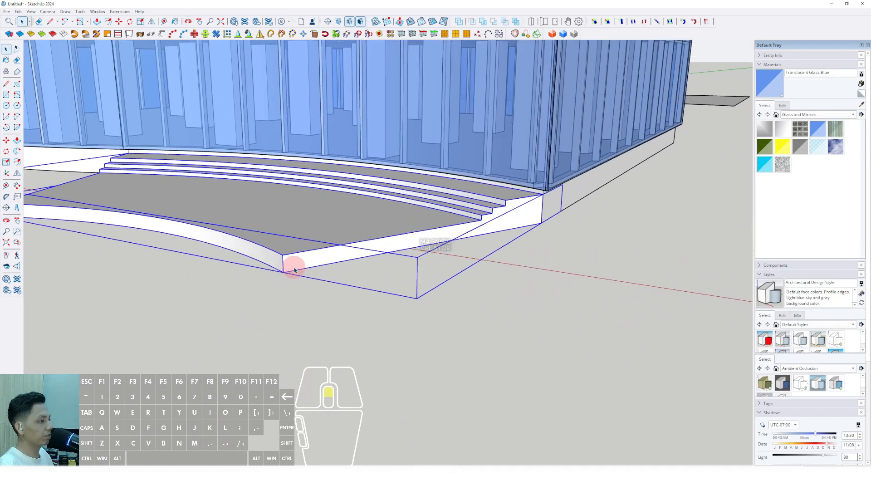
Draw a rectangle on the platform's end face near the building corner and push/pull it outward into a side block
scroll(481, 220, "down", 2)
left_click(480, 221)
key("v")
scroll(480, 221, "down", 3)
left_click(480, 221)
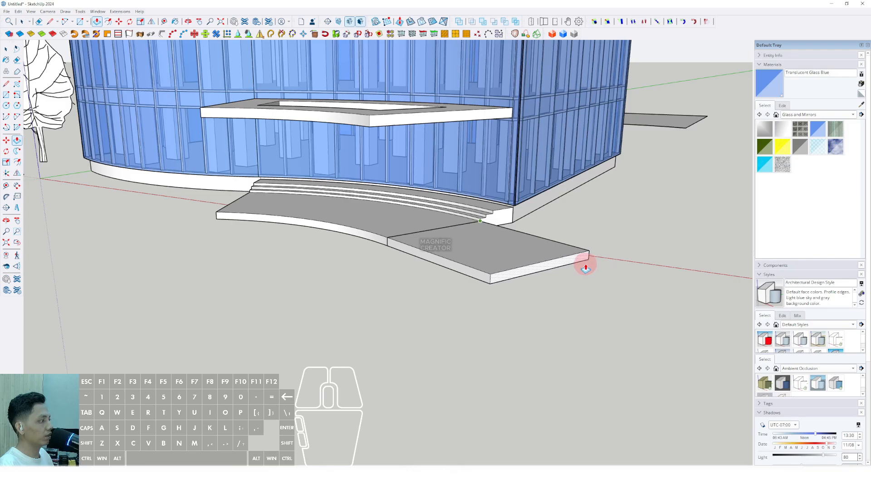
left_click(525, 268)
Lower the side block's outer top edge to the ground to form a ramp, and make the ramp a group
middle_click_drag(525, 268, 450, 280)
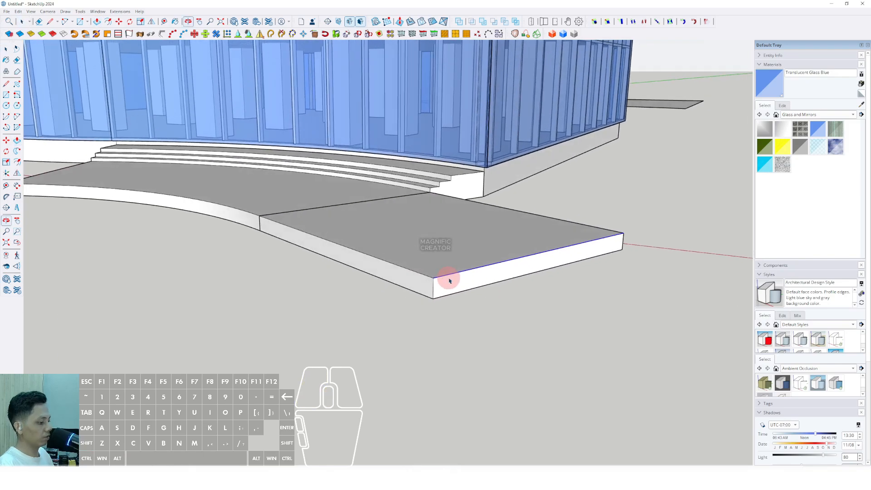
left_click(433, 277)
left_click(434, 299, "shift")
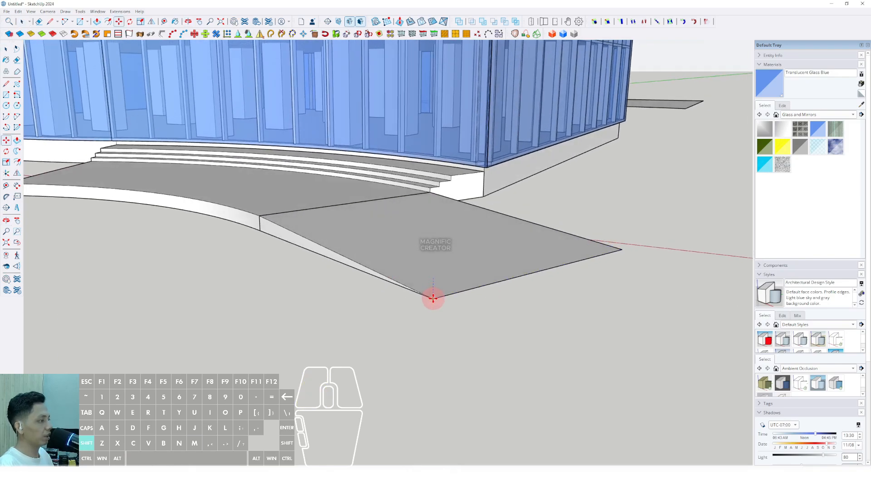
key("space")
scroll(416, 270, "down", 4)
double_click(407, 246)
right_click(410, 250)
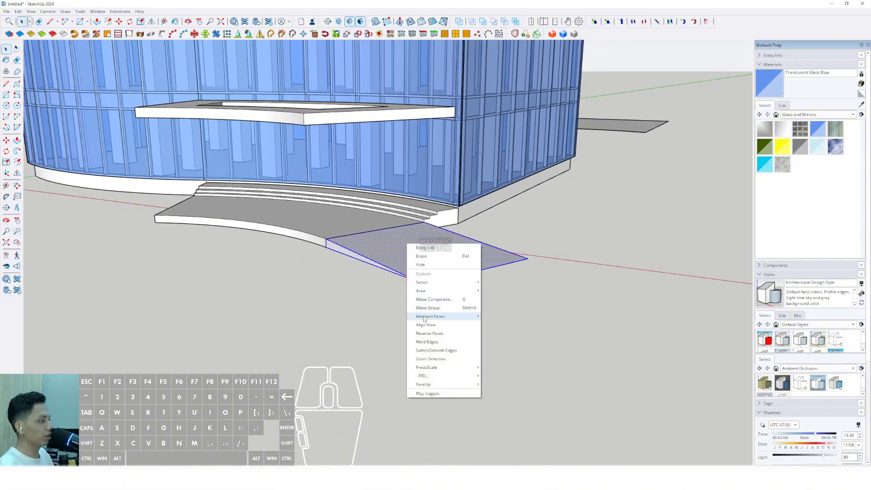
left_click(427, 308)
Draw a rectangle on the platform's opposite end face, beyond the steps, and push/pull it outward into a second side block
middle_click_drag(426, 307, 443, 250)
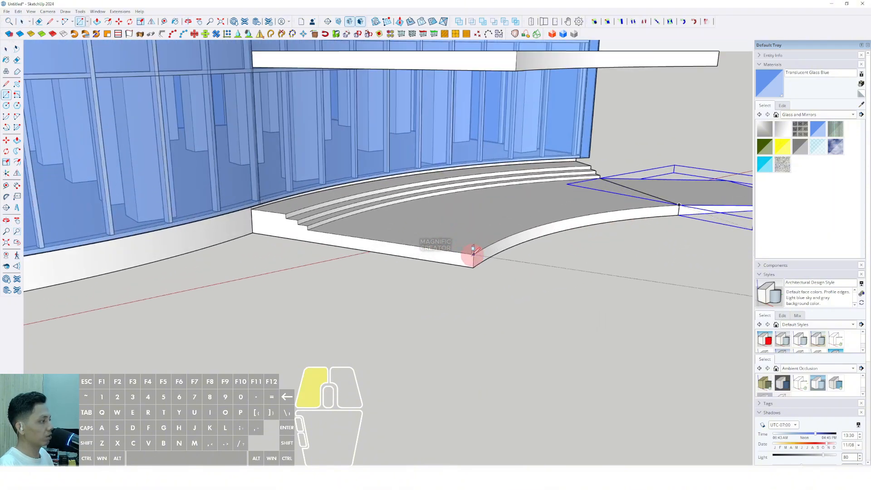
scroll(331, 243, "up", 2)
left_click(302, 227, "shift")
key("space")
scroll(317, 239, "down", 2)
key("p")
left_click(319, 240)
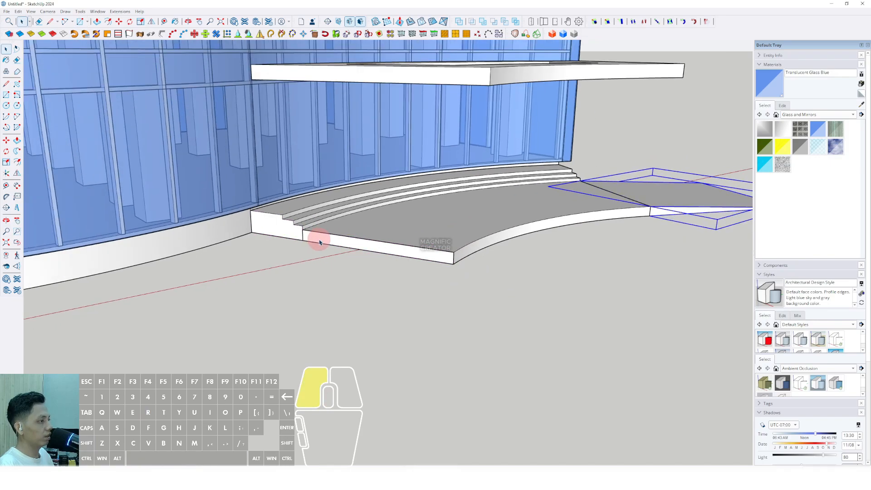
scroll(274, 275, "down", 2)
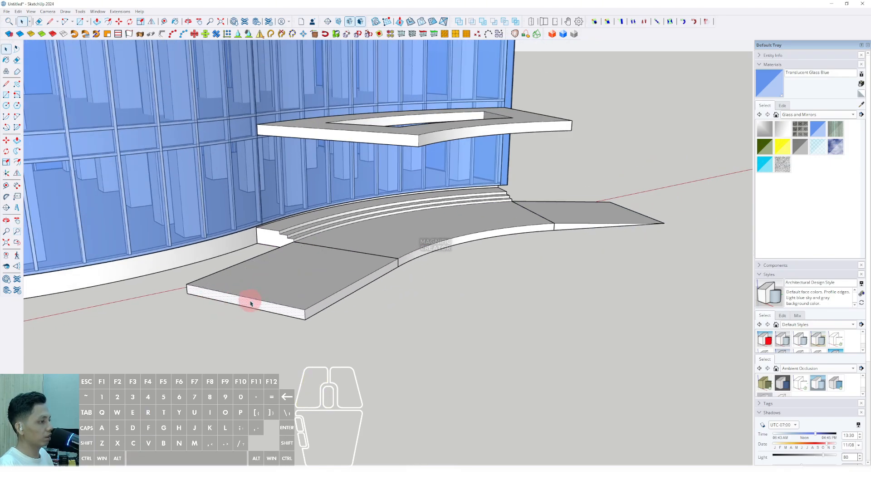
Lower the second block's outer top edge to the ground to form a matching ramp, and make it a group
scroll(271, 308, "up", 3)
key("m")
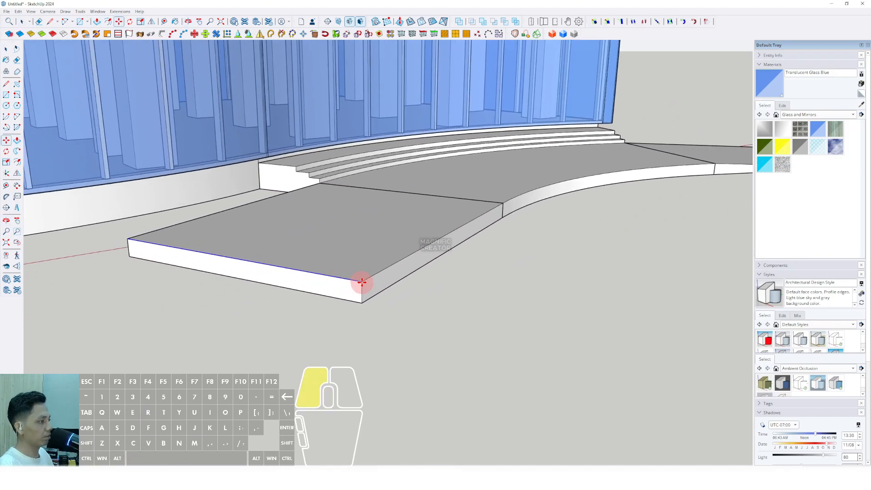
left_click(362, 282)
left_click(362, 303, "shift")
key("space")
scroll(356, 287, "down", 2)
triple_click(402, 237)
right_click(403, 237)
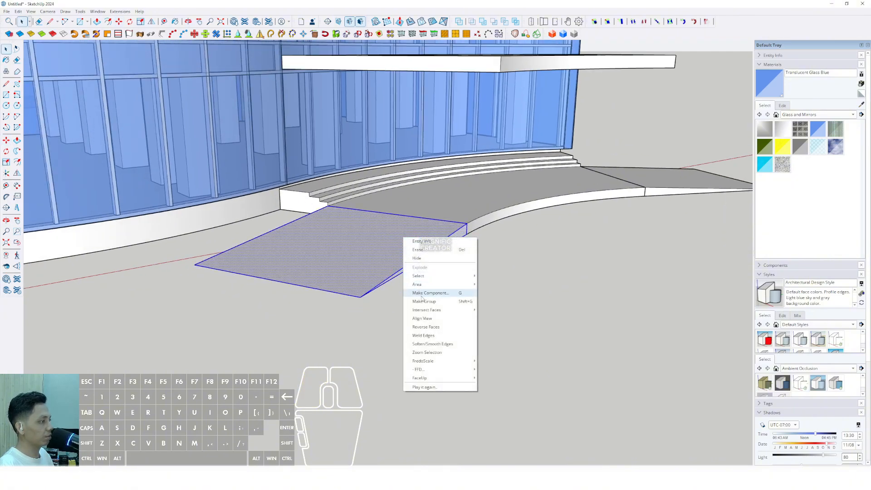
left_click(421, 301)
Copy the lower front curved edge from inside the stepped platform group and paste it in place outside the group
middle_click_drag(418, 297, 360, 242)
scroll(382, 276, "up", 3)
scroll(354, 274, "up", 3)
double_click(337, 286)
triple_click(334, 285)
left_click(322, 288)
scroll(320, 281, "down", 3)
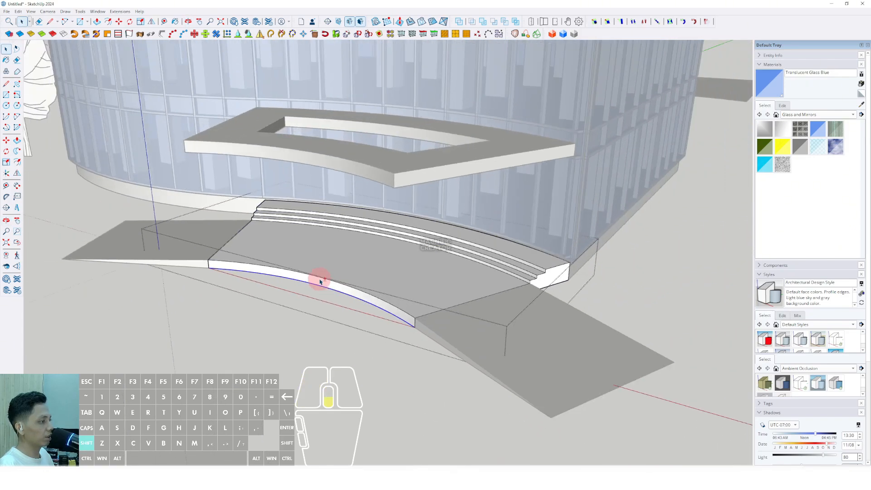
middle_click_drag(320, 282, 328, 271, "shift")
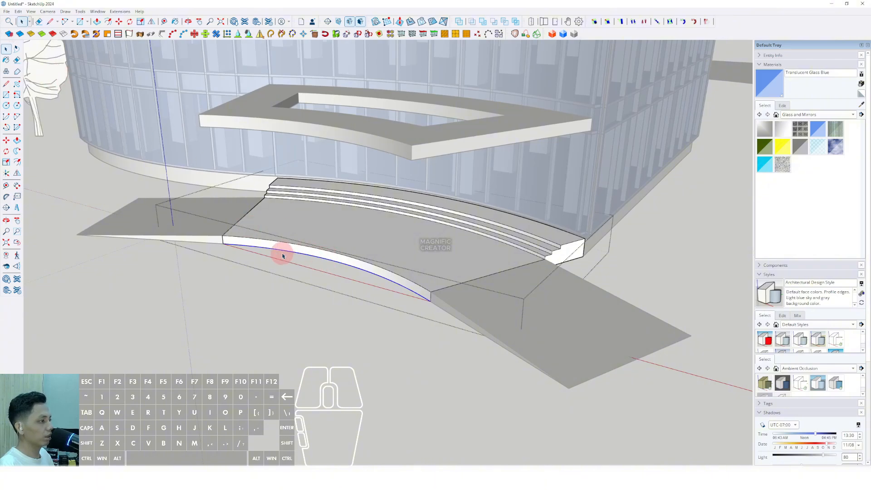
left_click(20, 11)
left_click(27, 53)
left_click(159, 295)
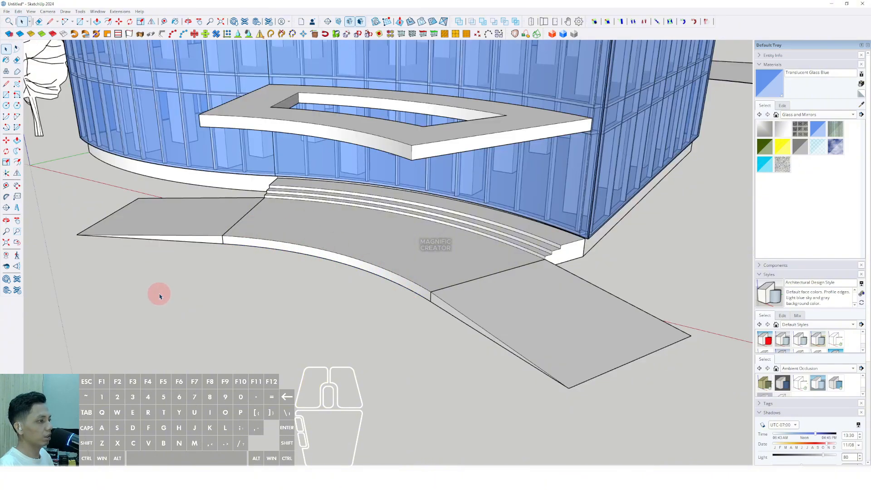
left_click(17, 12)
left_click(27, 62)
Offset the pasted front curve outward and join its ends with straight lines to form a face before the platform
scroll(347, 282, "up", 2)
middle_click_drag(347, 282, 314, 271)
key("f")
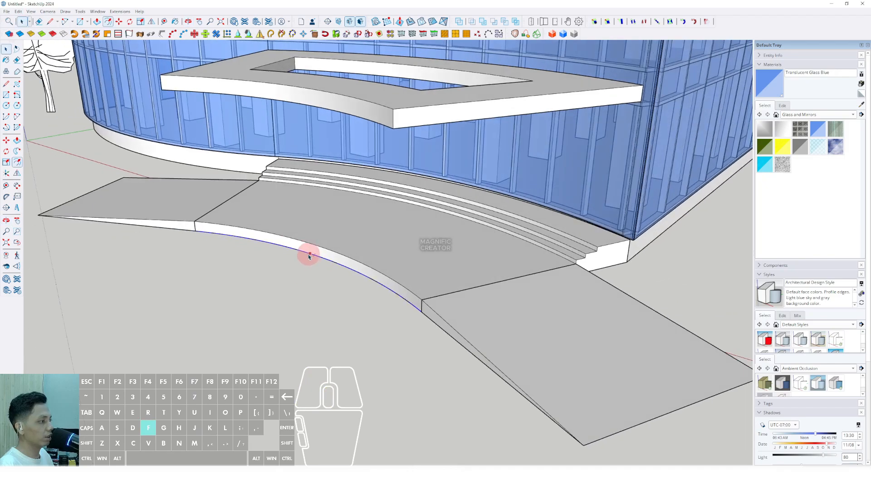
left_click(228, 307)
key("d")
left_click(422, 312)
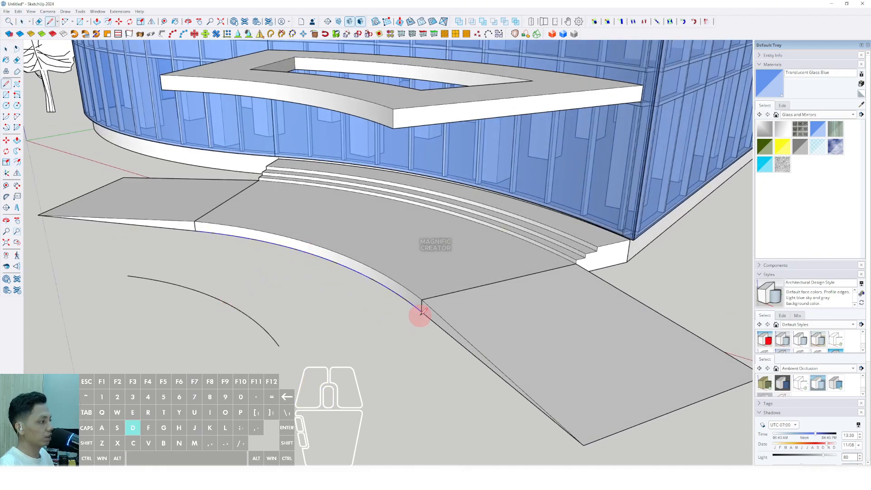
left_click(129, 275)
left_click(195, 231)
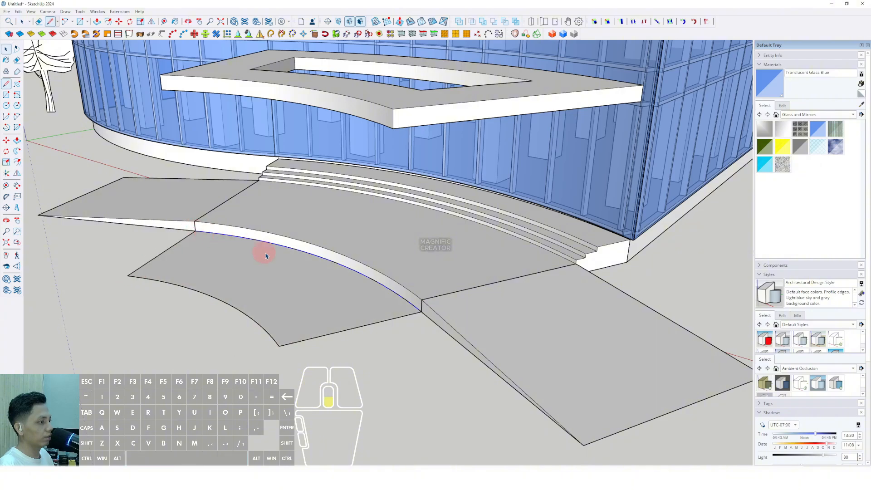
Push/pull the new curved face in front of the platform up into a low slab
scroll(267, 257, "down", 2)
left_click(318, 269)
scroll(318, 269, "up", 2)
key("p")
scroll(328, 268, "up", 2)
left_click(330, 266)
left_click(331, 260)
key("space")
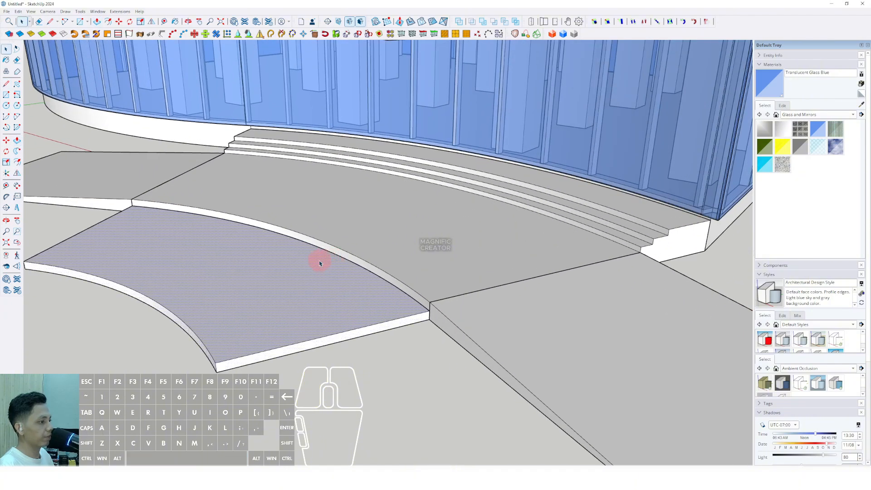
Offset the low slab's top outline slightly inward for a narrow rim, and push/pull the inner face down
scroll(280, 265, "down", 3)
scroll(316, 255, "up", 4)
key("f")
left_click(331, 257)
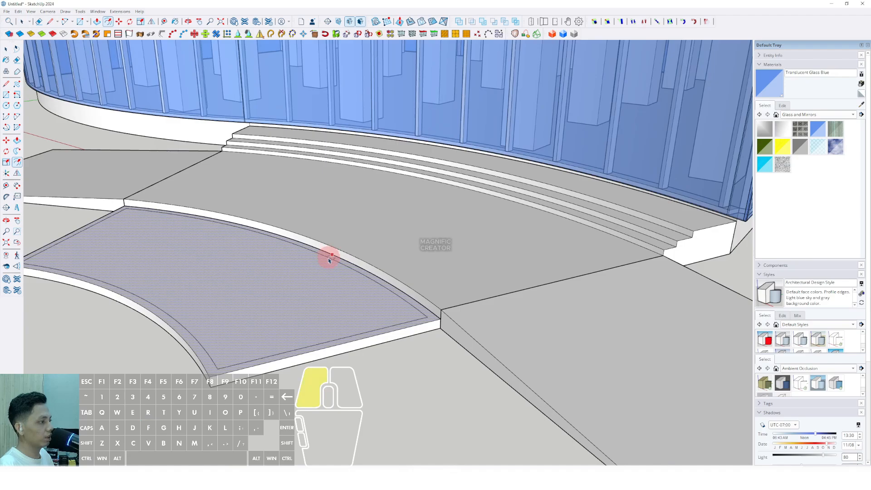
key("space")
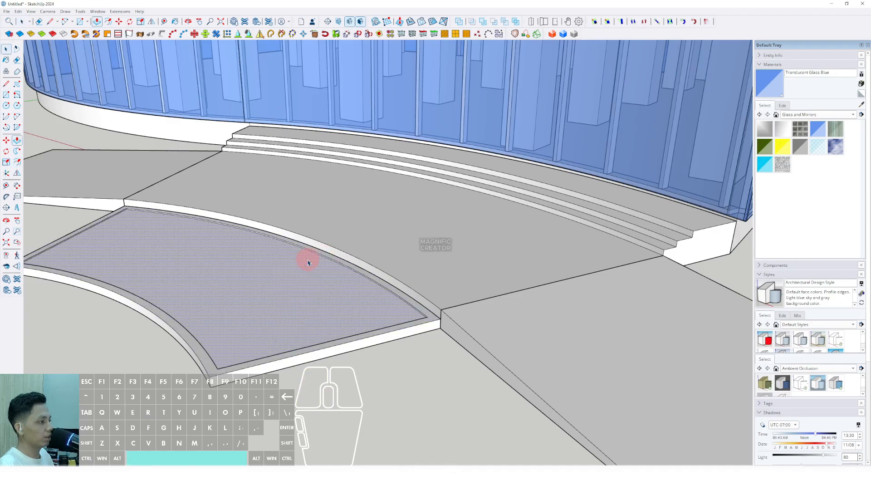
Select the whole rimmed front slab and make it a group
triple_click(271, 257)
right_click(270, 257)
left_click(301, 319)
scroll(301, 319, "down", 2)
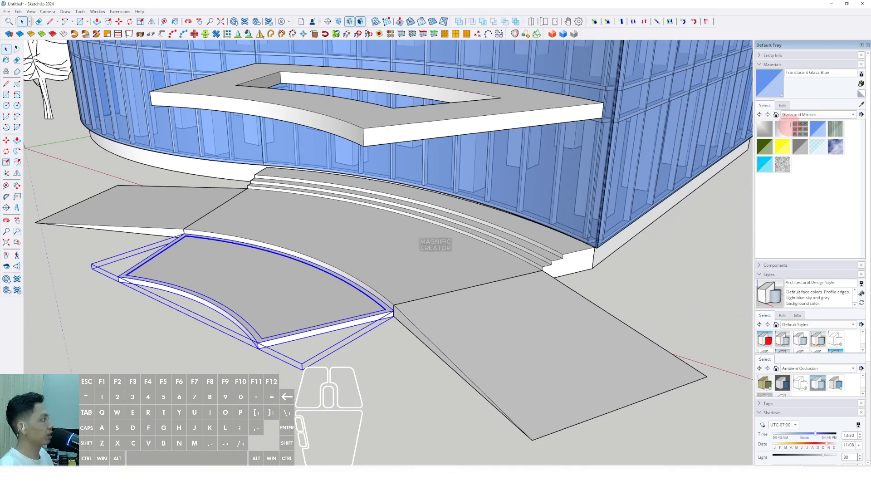
Paint the recessed inner face of the curved front bed with the Water Dark Blue material
left_click(853, 115)
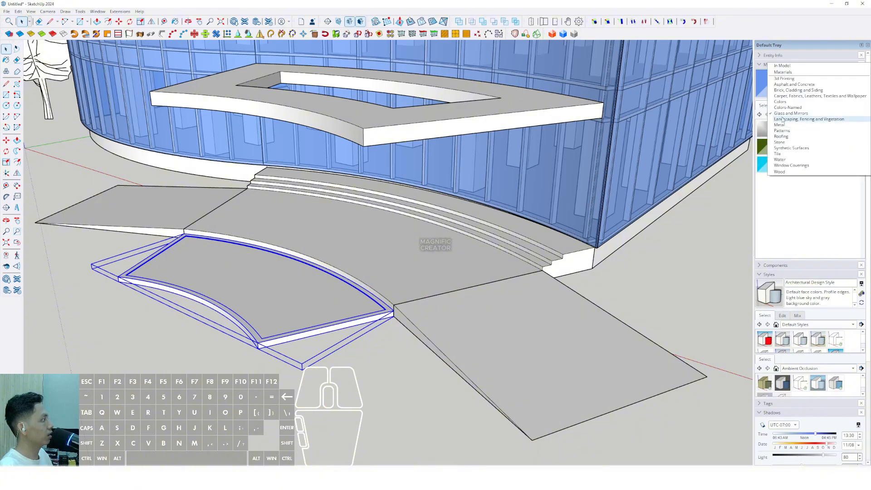
left_click(780, 160)
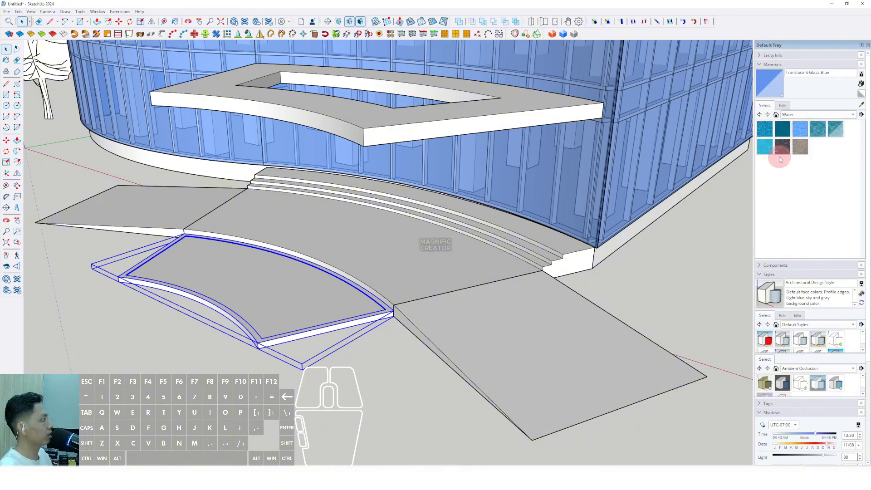
left_click(769, 130)
mouse_move(286, 283)
middle_mouse_down()
mouse_move(282, 295)
mouse_move(360, 383)
mouse_move(448, 247)
middle_mouse_up()
double_click(281, 295)
left_click(266, 290)
key("b")
left_click(267, 287)
key("space")
Paint the platform's main floor and its curved front edge with the Blacktop New material from Asphalt and Concrete
scroll(268, 286, "down", 3)
left_click(852, 115)
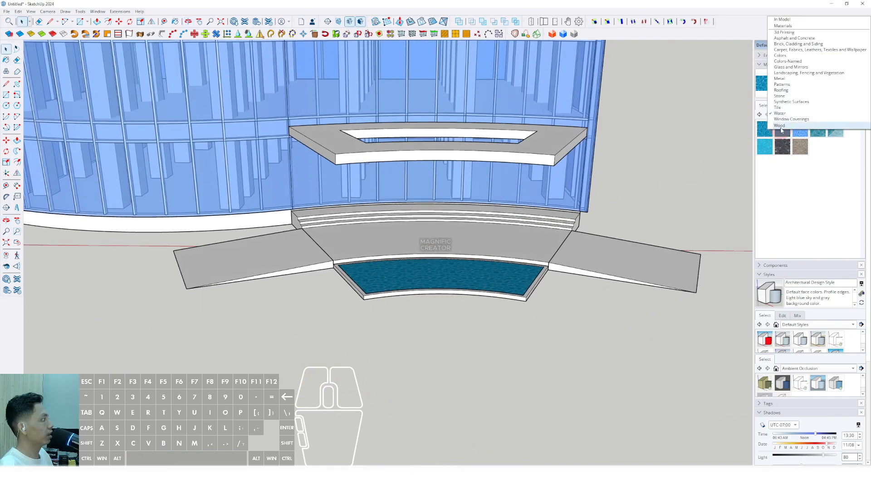
left_click(785, 39)
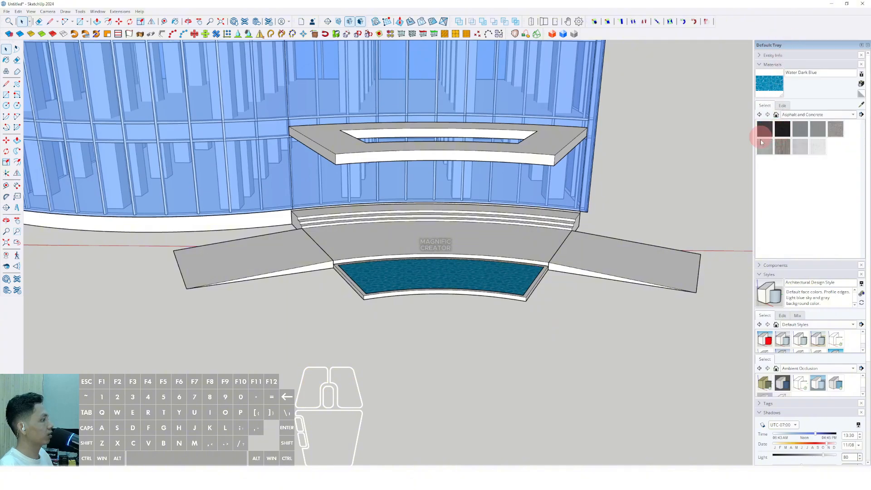
left_click(782, 129)
mouse_move(435, 254)
middle_mouse_down()
mouse_move(442, 263)
mouse_move(405, 264)
middle_mouse_up()
key("space")
triple_click(516, 276)
left_click(474, 267)
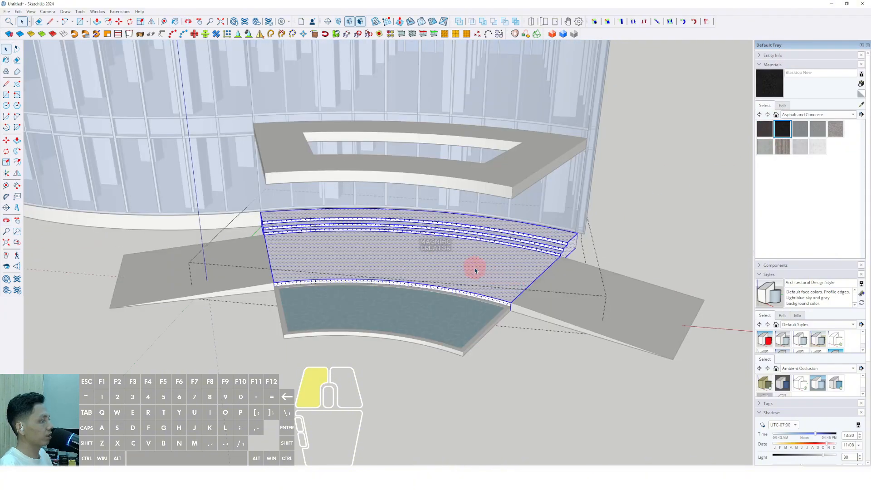
key("b")
left_click(467, 254)
scroll(477, 296, "up", 3)
left_click(482, 298)
key("space")
Paint both side ramps with the Blacktop New material inside their groups
scroll(481, 291, "down", 3)
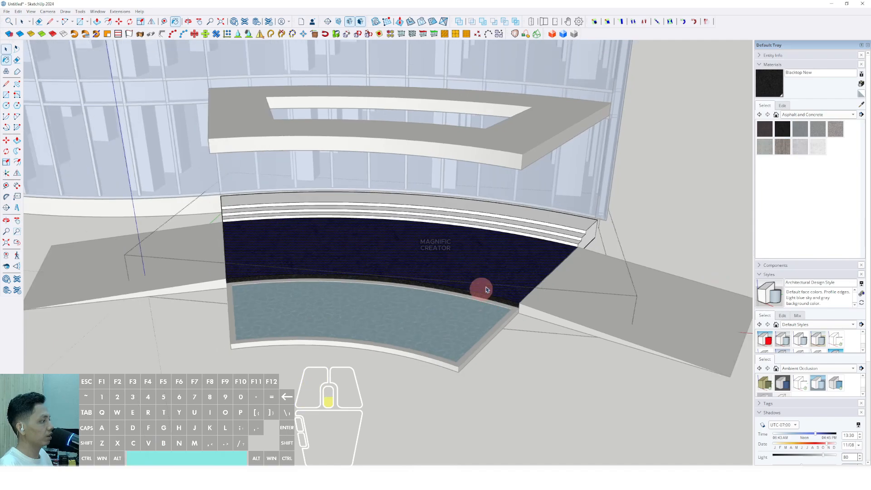
triple_click(611, 288)
key("b")
left_click(585, 283)
key("space")
triple_click(224, 255)
key("b")
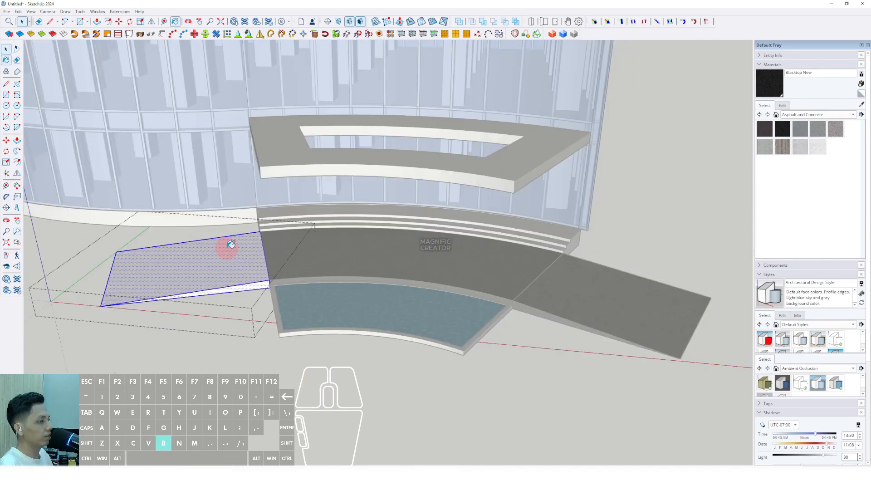
left_click(227, 250)
key("space")
Lighten the Blacktop New material by raising its L value to 45
scroll(238, 240, "down", 3)
left_click(598, 228)
left_click(782, 106)
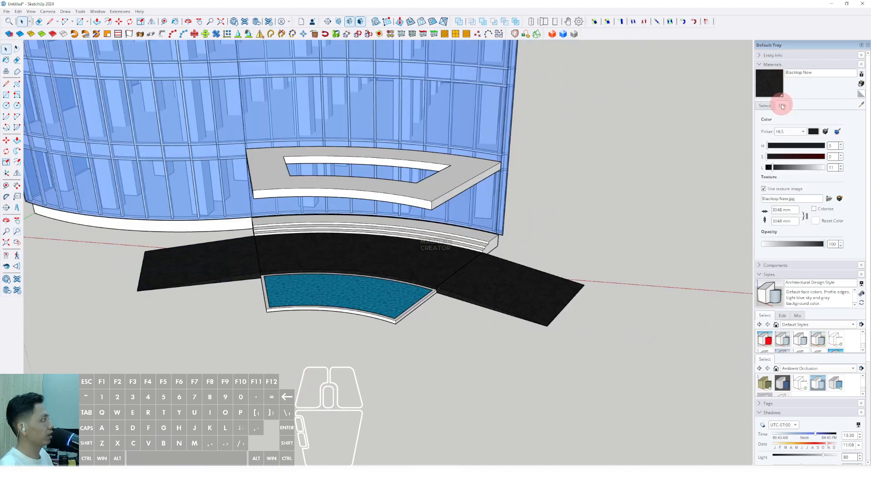
left_click_drag(786, 168, 792, 168)
middle_click_drag(528, 289, 482, 263)
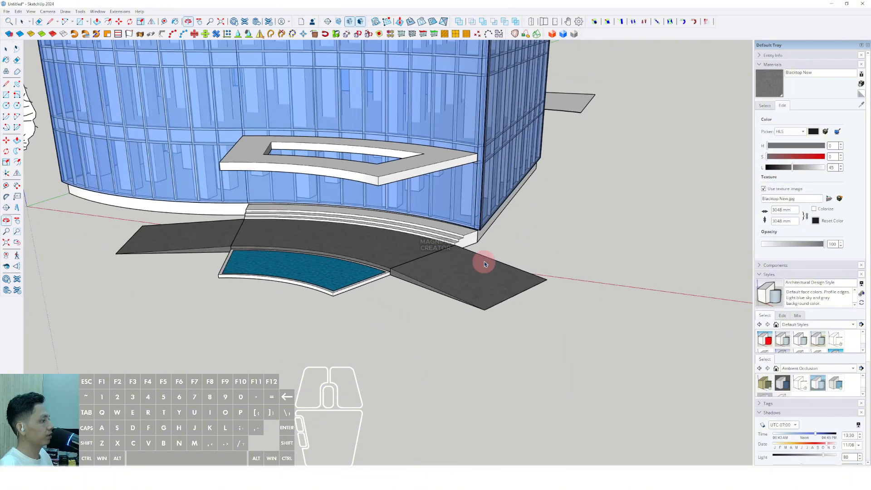
middle_click_drag(336, 261, 447, 313, "shift")
middle_click_drag(447, 313, 295, 237, "shift")
scroll(295, 238, "up", 6)
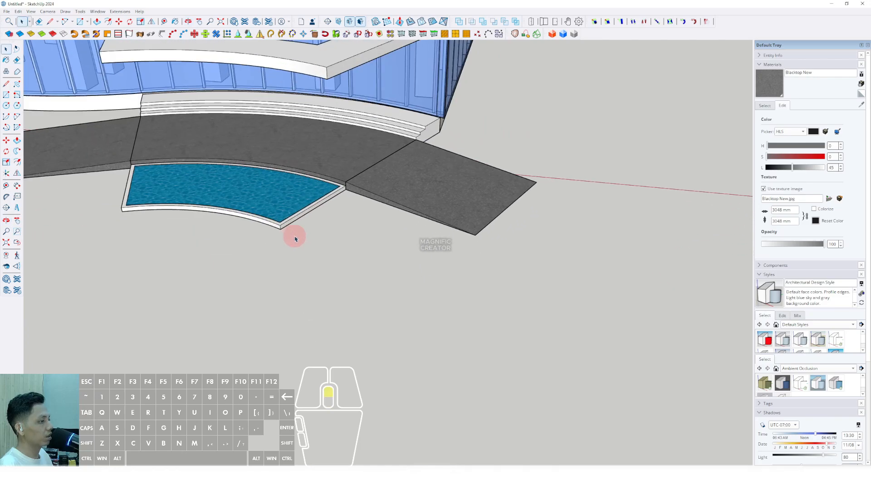
key("l")
left_click(605, 237)
key("space")
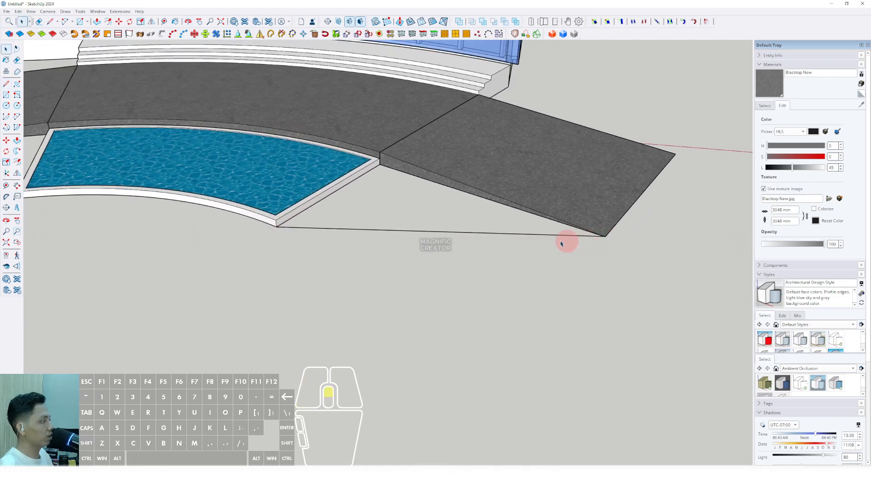
scroll(568, 243, "up", 2)
key("e")
left_click(366, 228)
key("space")
Draw a line from the pool's front corner to the right ramp's outer corner to close a triangular face
key("l")
left_click(212, 224)
left_click(610, 236)
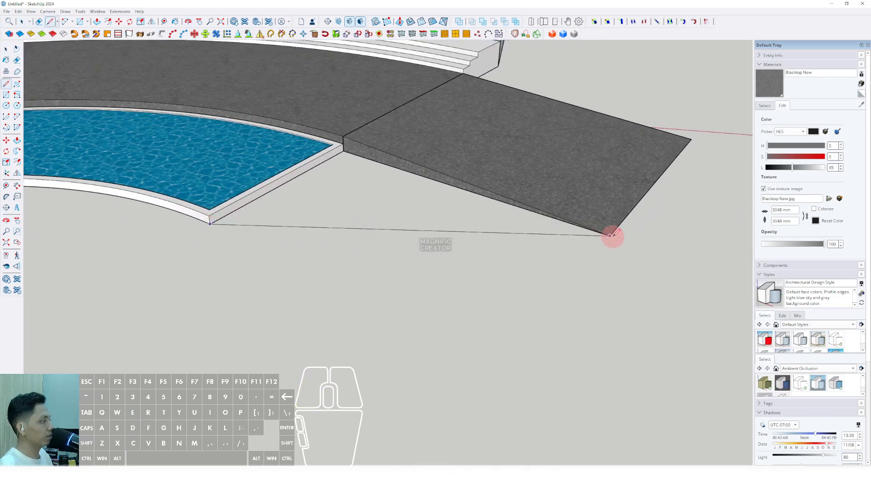
left_click(213, 224)
key("space")
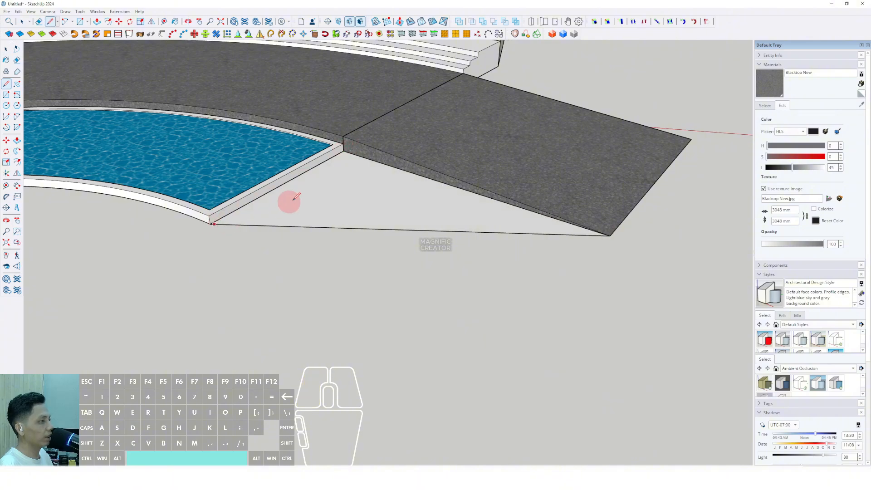
Push/pull the triangular face beside the right ramp up level with the pool rim and group the slab
left_click(268, 202)
key("v")
left_click(256, 205)
triple_click(363, 183)
right_click(363, 183)
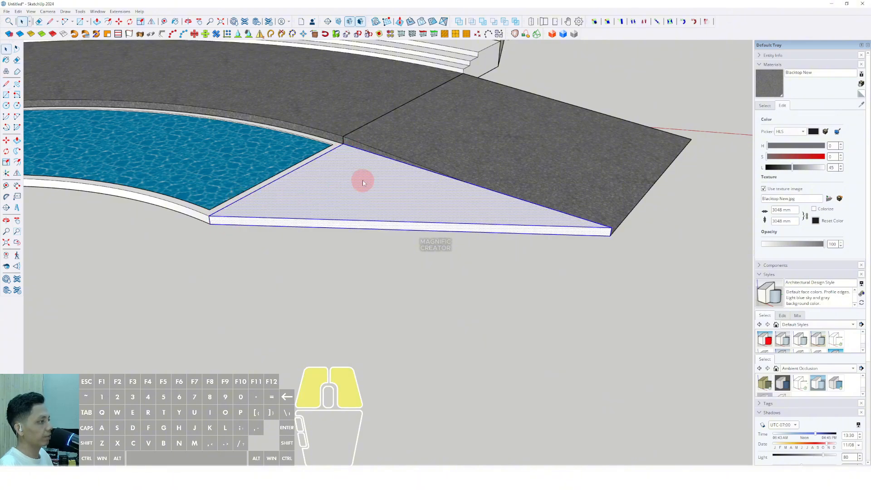
left_click(383, 245)
Draw a line between the pool's other front corner and the left ramp's outer corner to close a triangular face
scroll(354, 220, "down", 5)
middle_click_drag(253, 171, 421, 194)
scroll(420, 193, "up", 3)
key("l")
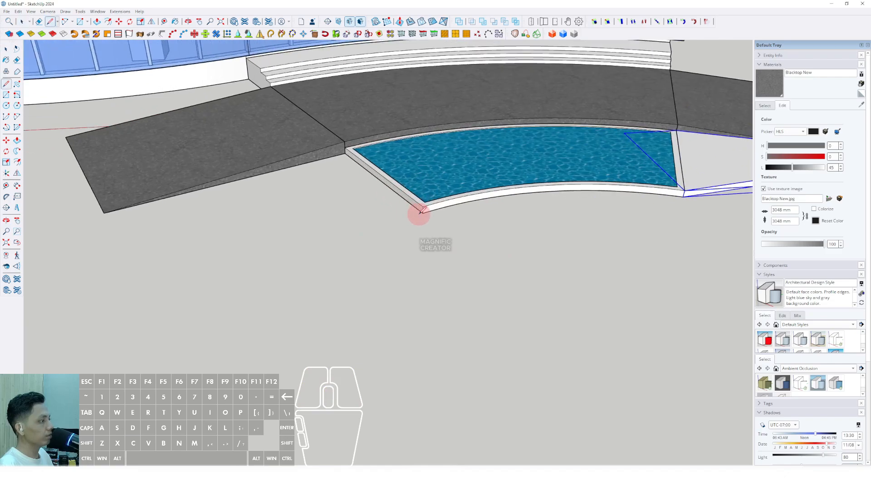
left_click(423, 213)
left_click(104, 212)
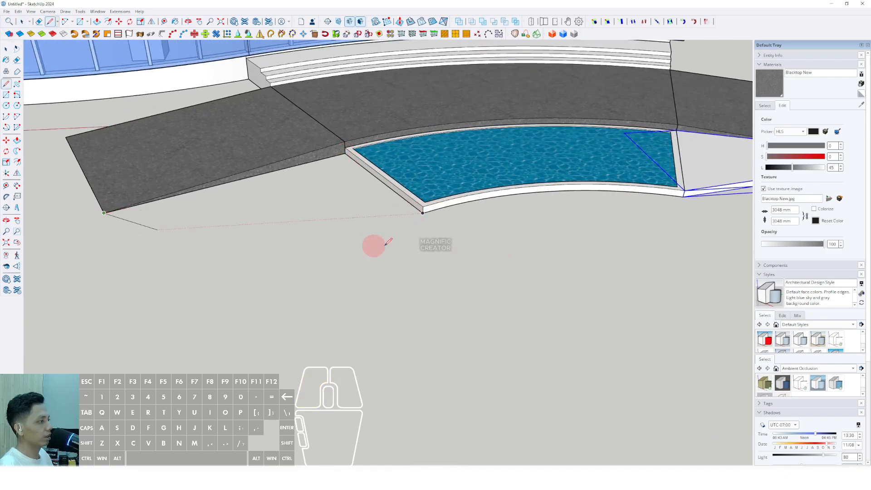
left_click(423, 213)
Push/pull the triangular face beside the left ramp up to the pool rim and group the slab
key("p")
left_click(372, 184)
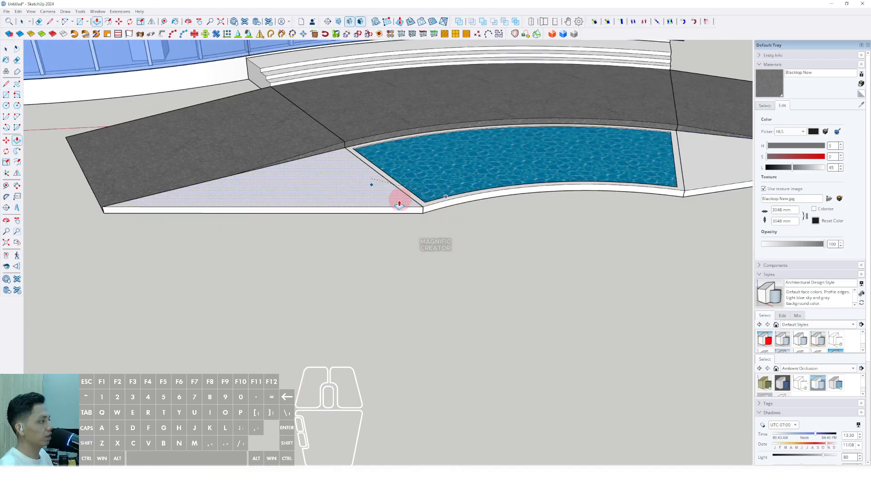
left_click(423, 208)
key("space")
triple_click(353, 190)
right_click(352, 191)
left_click(376, 254)
Paint the top of the triangular slab beside the right ramp with the Vegetation Grass material from Landscaping, Fencing and Vegetation
scroll(381, 232, "down", 4)
middle_click_drag(499, 223, 458, 218, "shift")
left_click(765, 106)
left_click(849, 114)
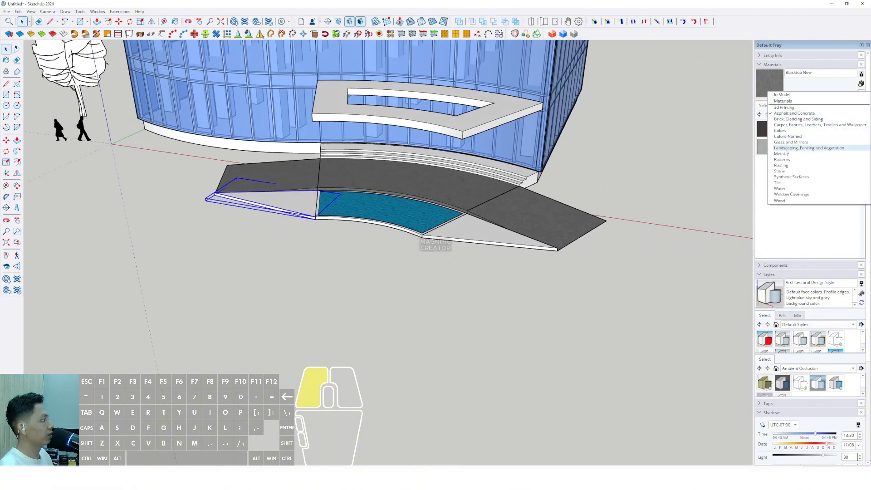
left_click(780, 184)
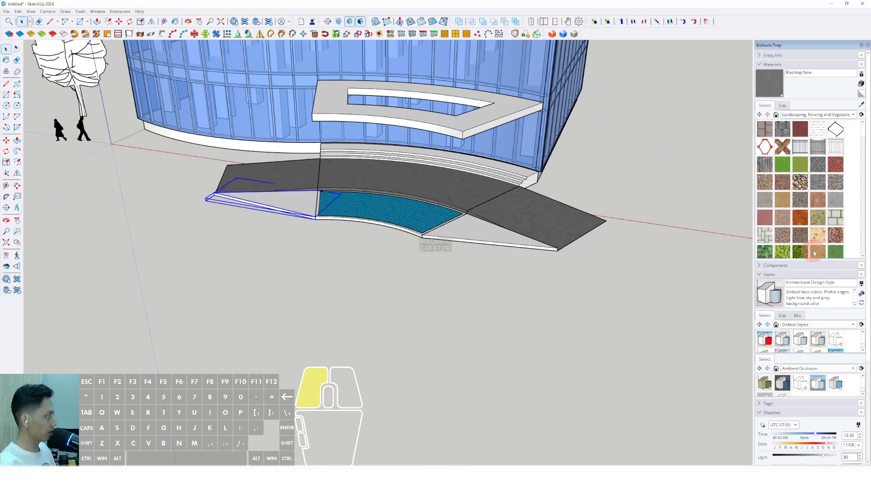
left_click(814, 253)
middle_click_drag(487, 224, 459, 236)
double_click(459, 236)
left_click(466, 241)
left_click(466, 241)
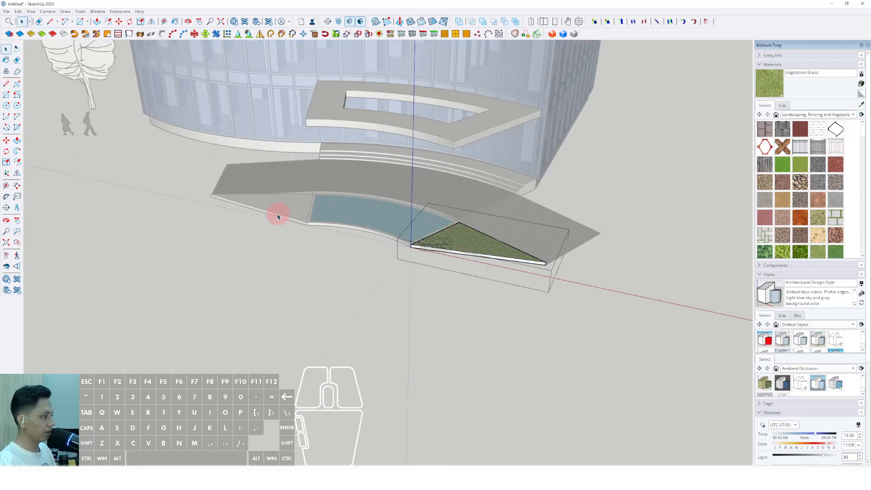
Paint the top of the triangular slab beside the left ramp with Vegetation Grass and leave the group
double_click(281, 205)
left_click(282, 204)
key("b")
left_click(288, 205)
key("space")
left_click(367, 288)
Paint the pool's rim and outer sides with the Blacktop Old 01 material from Asphalt and Concrete, keeping the water face
scroll(387, 208, "up", 4)
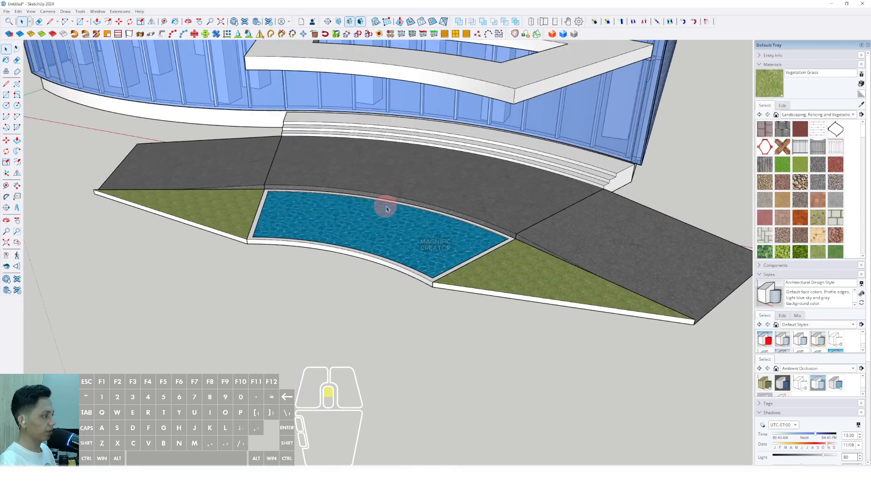
middle_click_drag(387, 209, 524, 251)
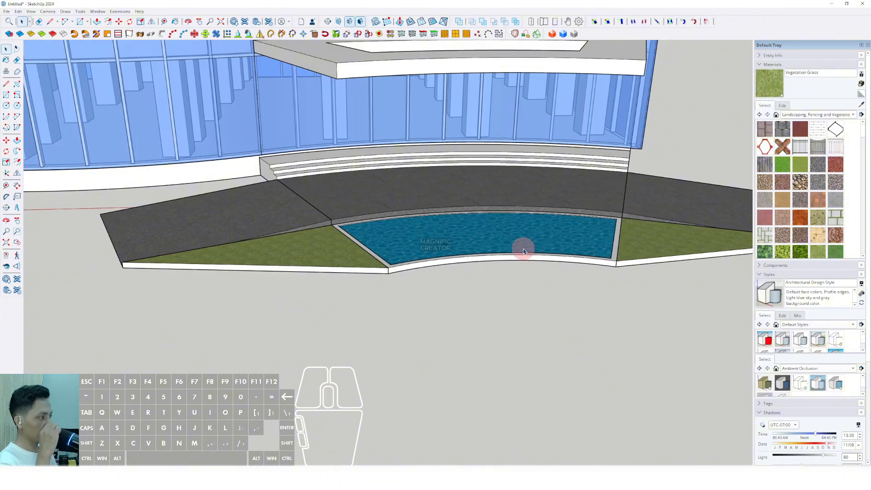
left_click(855, 115)
left_click(787, 79)
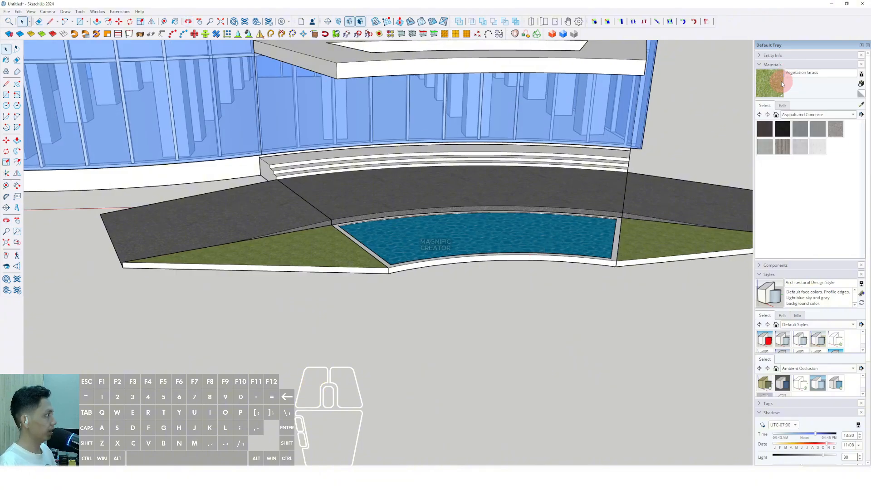
middle_click_drag(552, 225, 380, 233)
key("space")
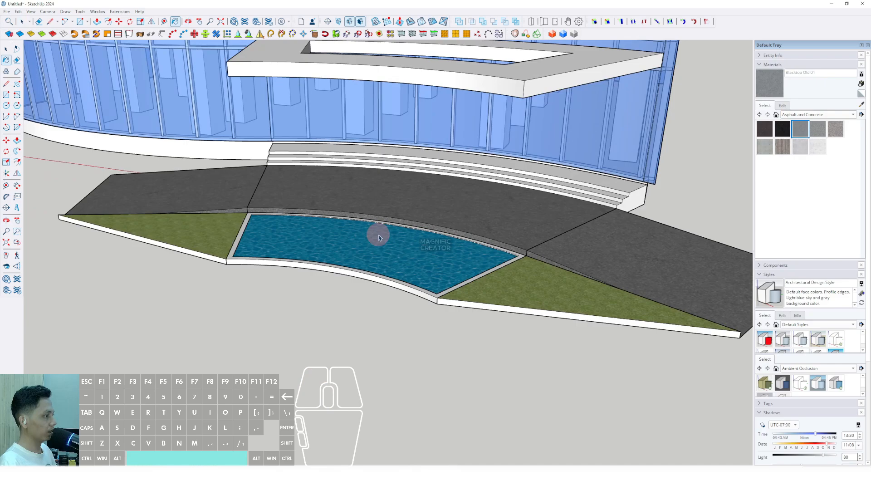
scroll(379, 234, "down", 1)
triple_click(383, 247)
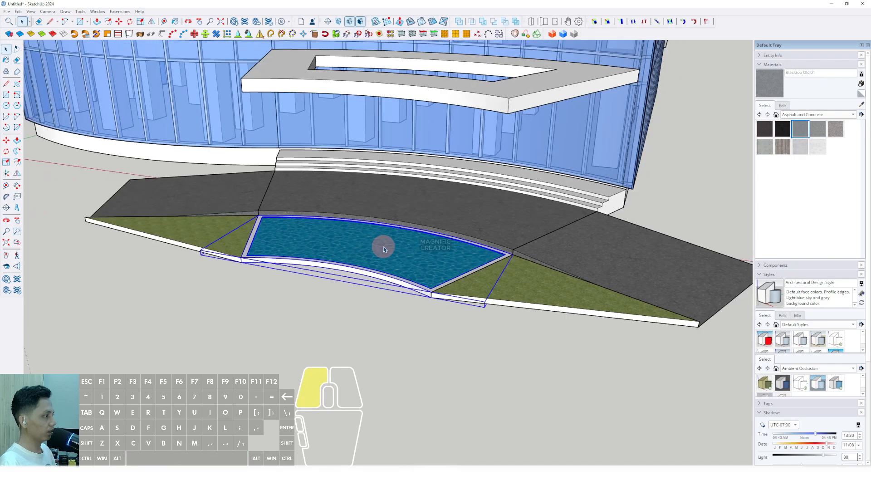
scroll(382, 248, "up", 5)
scroll(362, 253, "up", 2)
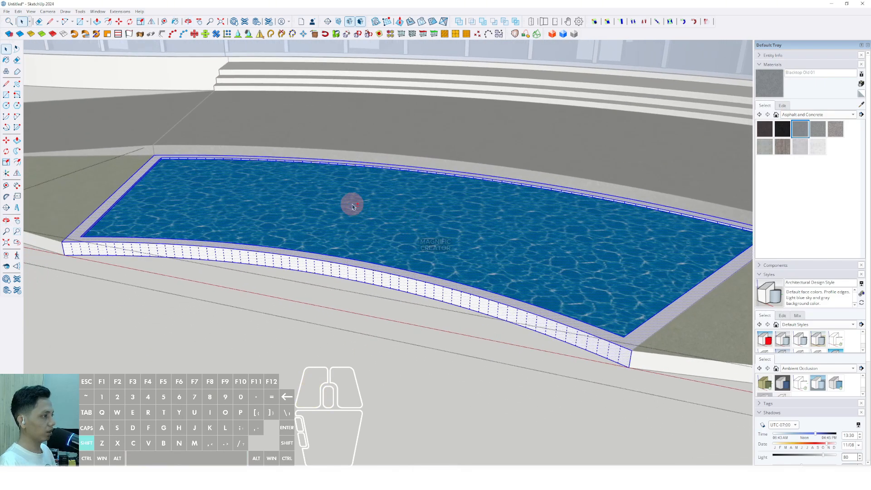
key("b")
left_click(312, 265)
key("space")
scroll(306, 261, "down", 4)
left_click(338, 337)
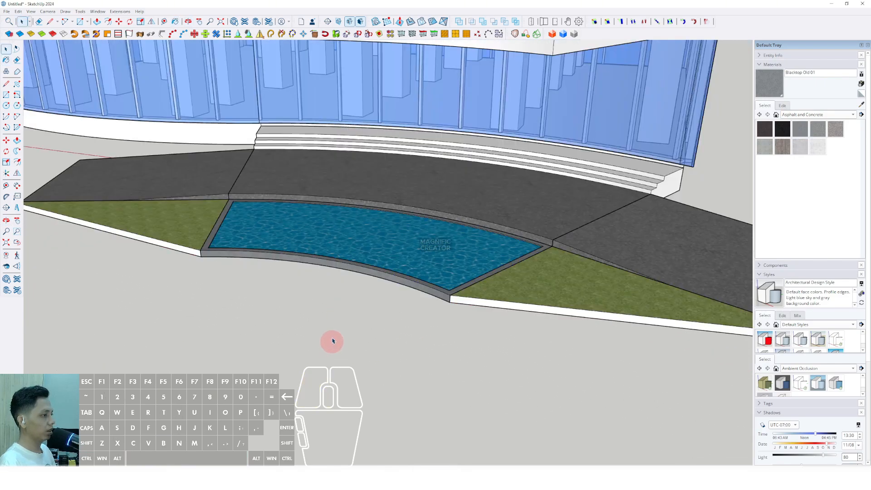
Paint the unpainted steps of the entrance platform group with the Blacktop Old 02 material
scroll(333, 340, "down", 3)
middle_click_drag(433, 310, 449, 276, "shift")
scroll(531, 220, "up", 5)
left_click(561, 227)
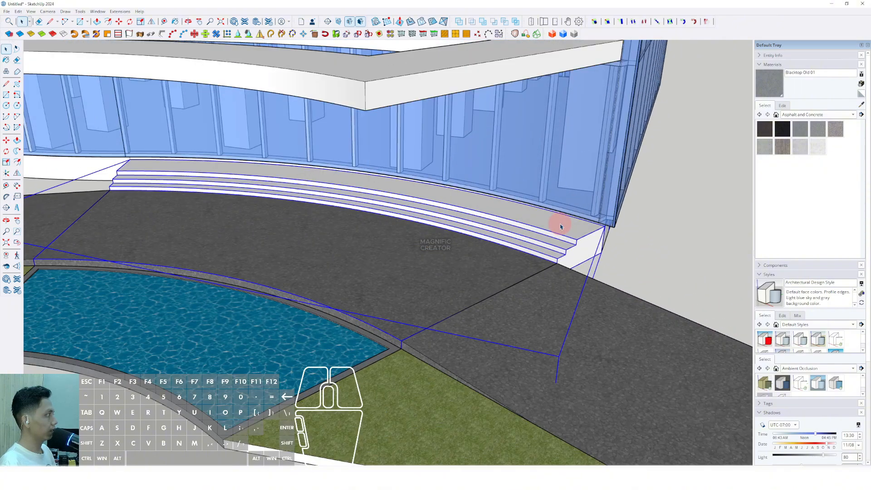
left_click(823, 132)
scroll(505, 209, "down", 6)
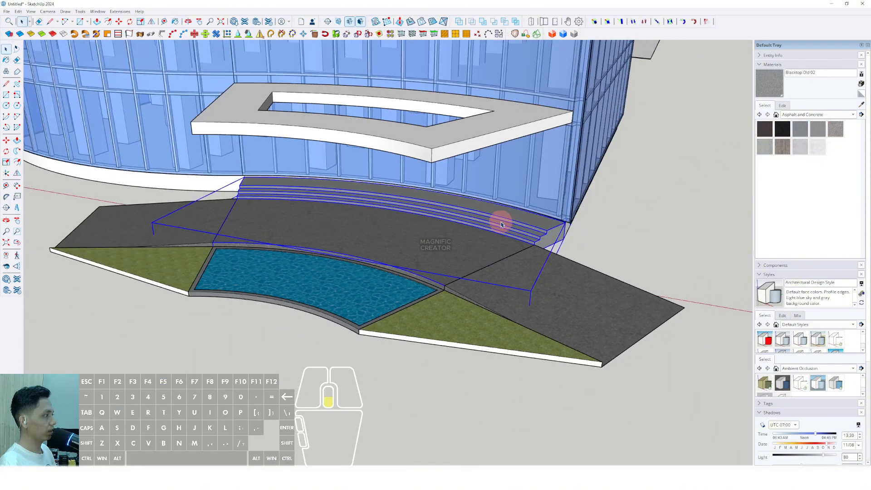
Draw a small circle at the platform's front right corner and push/pull it up to the canopy's underside as a column
middle_click_drag(502, 220, 468, 252, "shift")
scroll(399, 274, "up", 3)
mouse_move(485, 273)
middle_mouse_down()
mouse_move(498, 271)
mouse_move(460, 235)
mouse_move(436, 231)
mouse_move(462, 285)
mouse_move(346, 286)
mouse_move(366, 267)
mouse_move(360, 322)
mouse_move(259, 365)
mouse_move(312, 340)
mouse_move(303, 363)
middle_mouse_up()
scroll(401, 274, "down", 4)
scroll(475, 275, "up", 2)
scroll(474, 276, "up", 3)
scroll(358, 319, "up", 2)
scroll(311, 340, "up", 3)
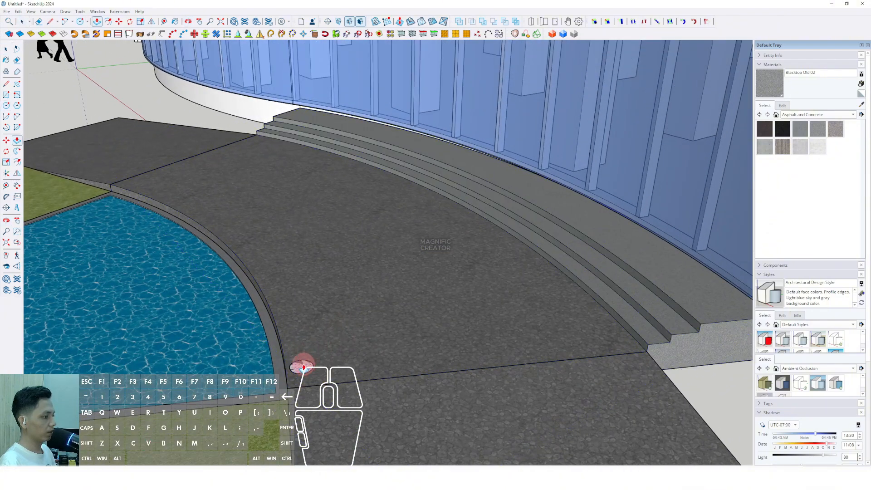
scroll(300, 281, "down", 5)
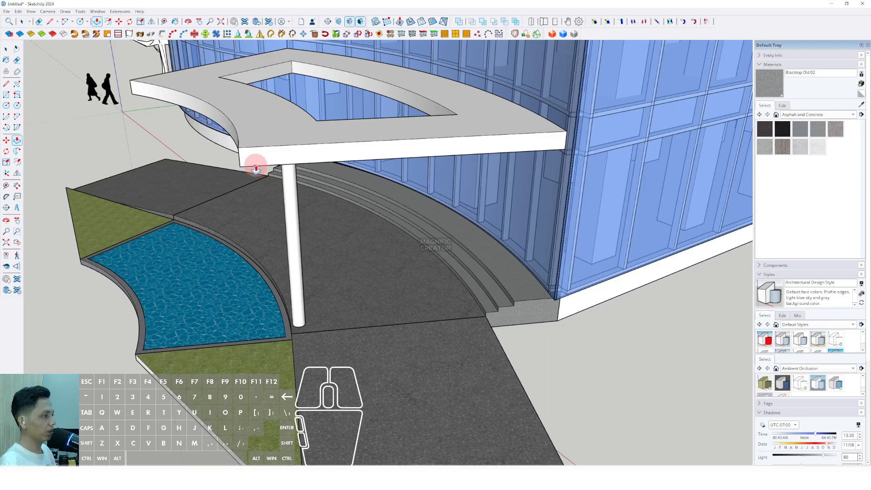
Group the whole round column and turn the group into a component
mouse_move(256, 169)
middle_mouse_down()
mouse_move(278, 195)
mouse_move(453, 167)
mouse_move(461, 227)
mouse_move(437, 226)
middle_mouse_up()
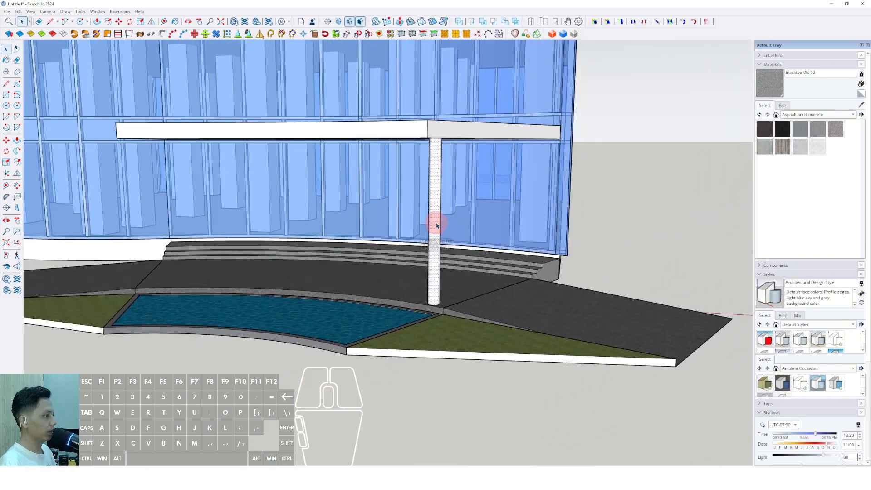
triple_click(436, 224)
right_click(437, 224)
left_click(450, 283)
right_click(433, 242)
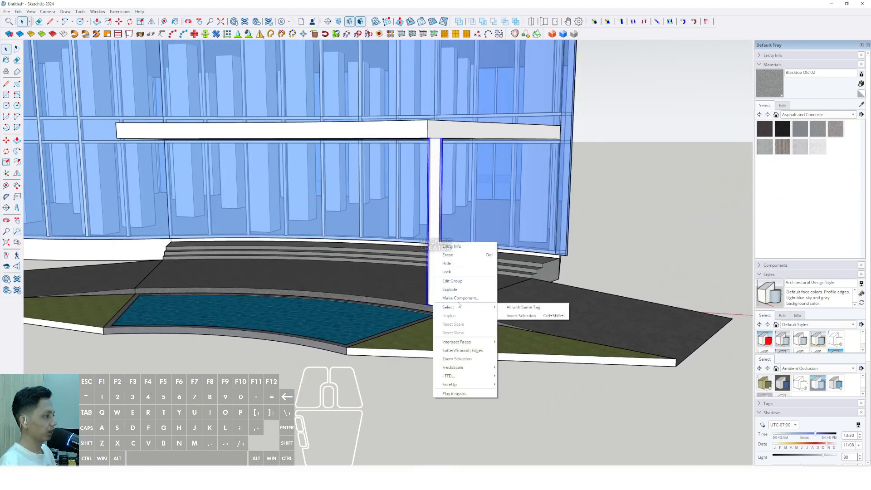
left_click(460, 298)
left_click(424, 288)
Try to copy the column component with Move from the platform's front right corner to its front left corner
middle_click_drag(423, 288, 464, 271)
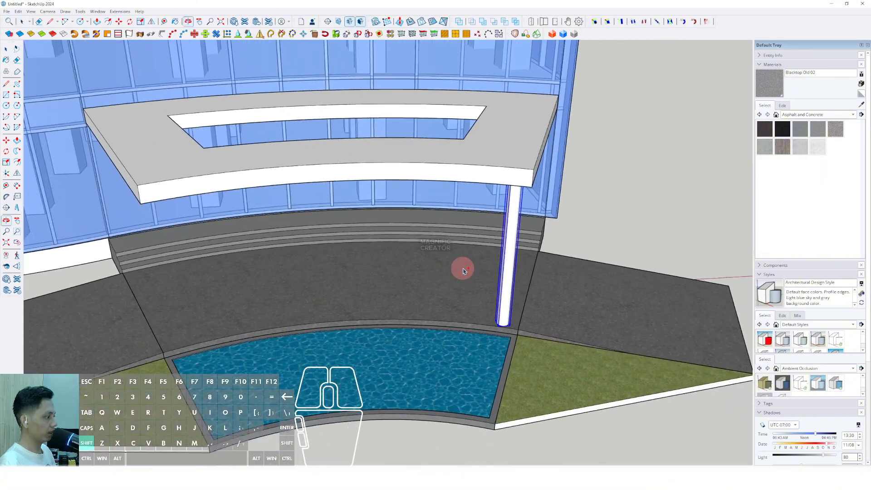
scroll(504, 317, "up", 3)
key("m")
key("ctrl")
left_click(481, 328)
scroll(404, 298, "down", 2)
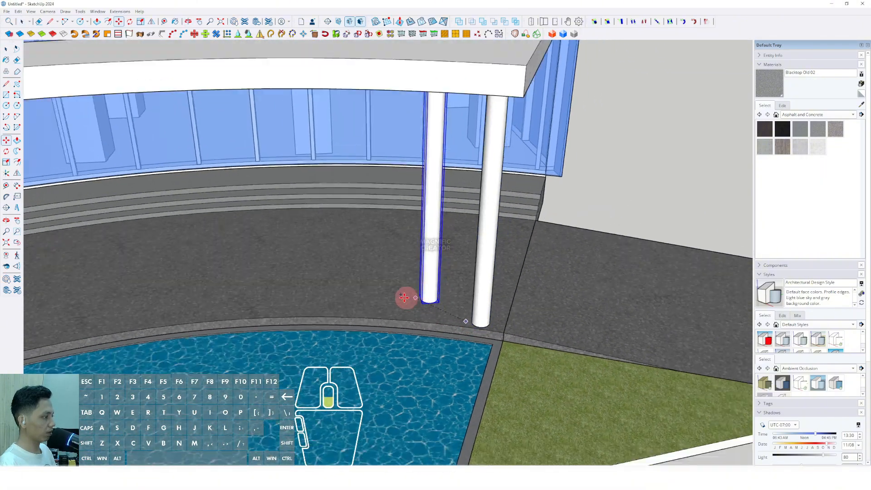
middle_click_drag(304, 279, 550, 275, "shift")
scroll(236, 329, "up", 2)
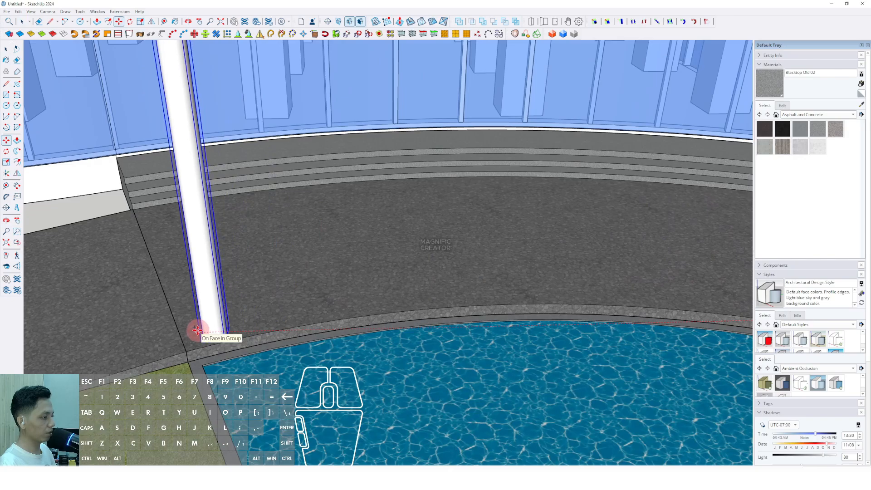
left_click(200, 331)
scroll(323, 253, "down", 5)
key("space")
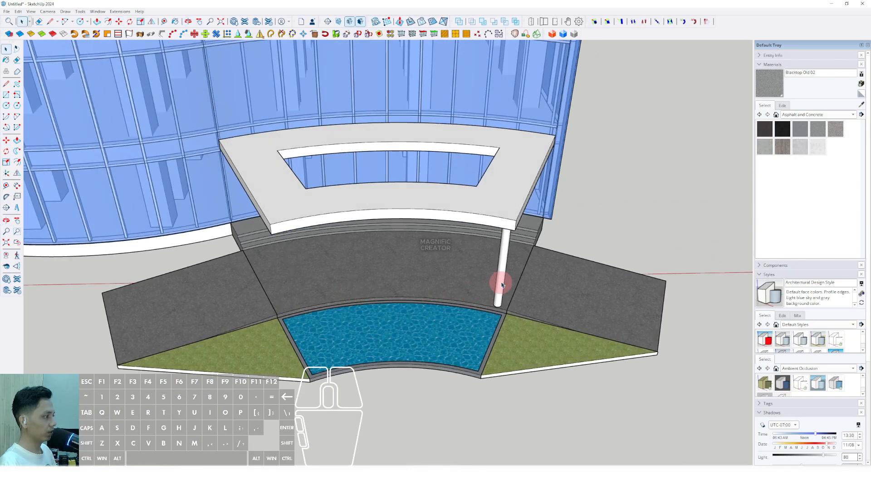
Rotate-copy the column about the front curve's centre to the front left corner, making a row of five evenly spaced columns
middle_click_drag(501, 279, 476, 316)
middle_click_drag(475, 317, 472, 285, "shift")
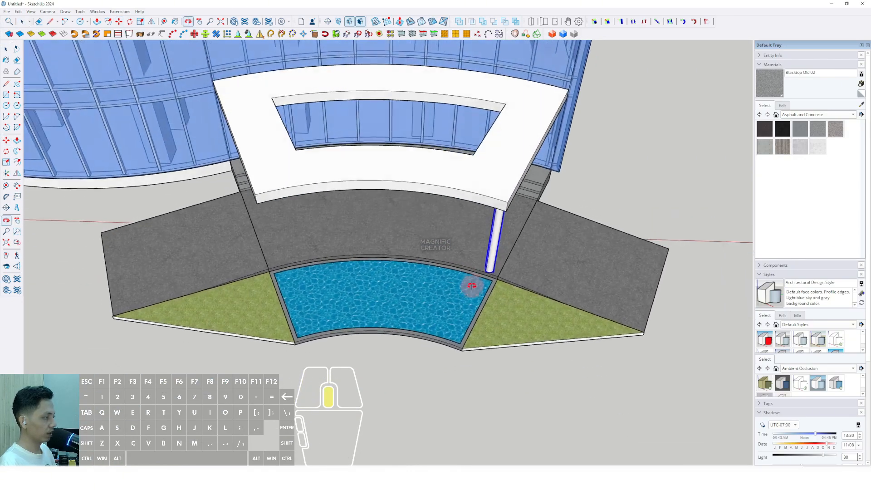
left_click(6, 151)
scroll(479, 285, "up", 1)
scroll(398, 389, "down", 6)
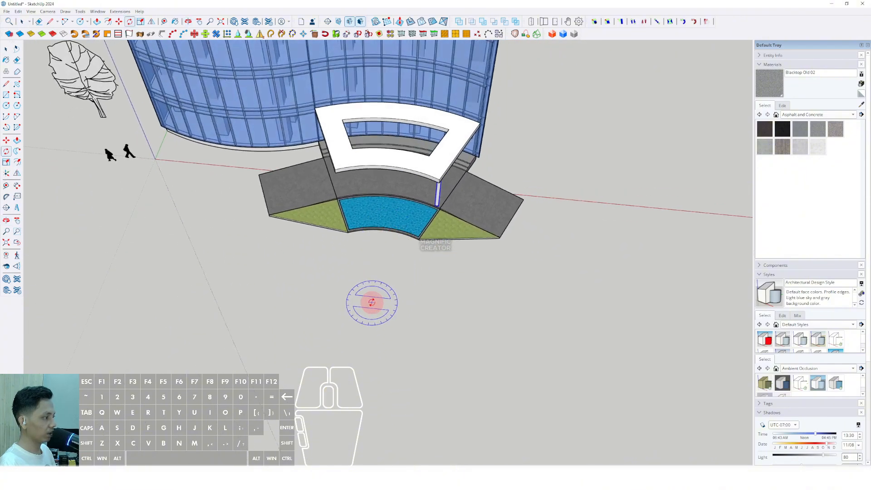
scroll(385, 228, "up", 1)
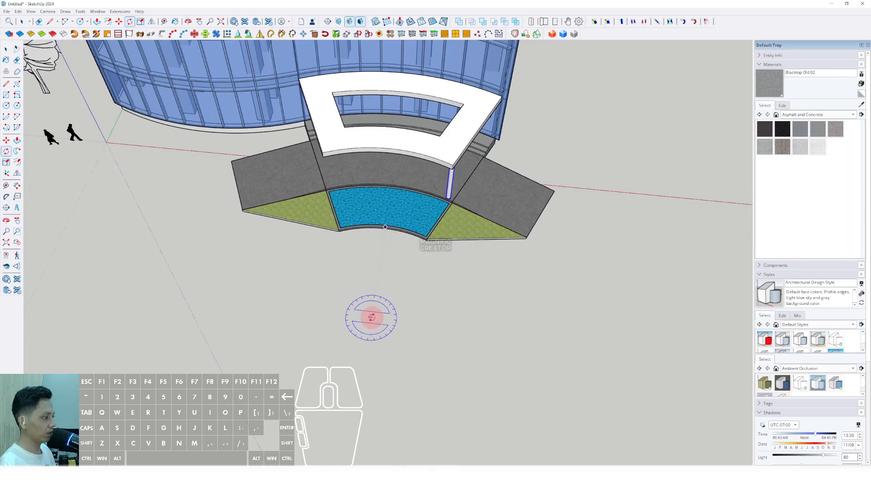
left_click(368, 323)
scroll(450, 204, "up", 1)
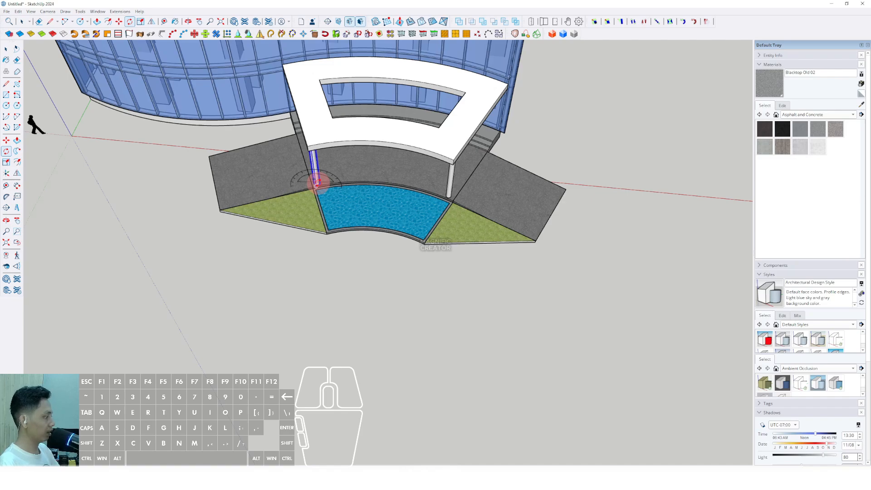
middle_click_drag(427, 182, 522, 182)
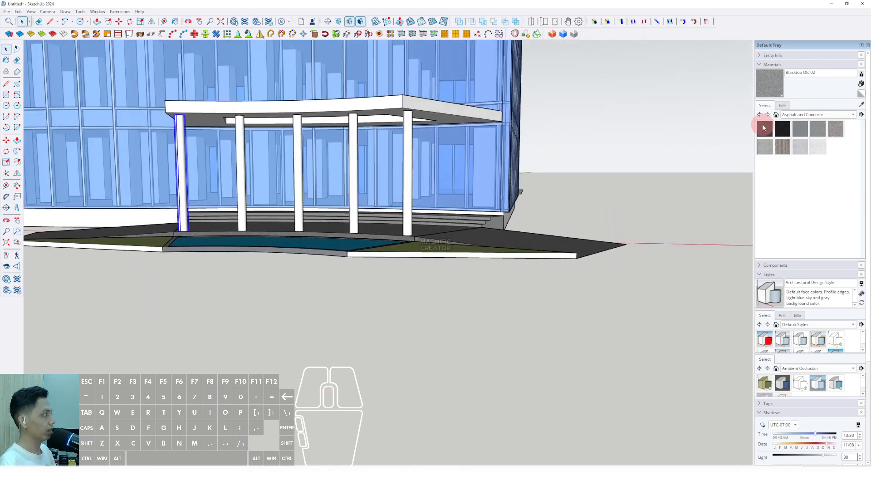
Form a narrower foot in the column component by raising its bottom face, offsetting the circle inward and extruding the inner face down
scroll(405, 204, "up", 4)
left_click(410, 208)
key("i")
middle_click_drag(407, 213, 406, 196)
left_click_drag(380, 204, 474, 274)
key("v")
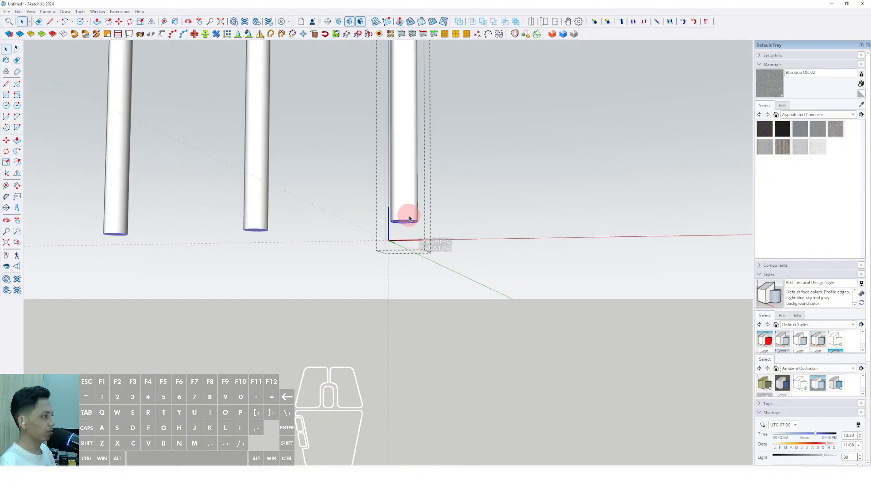
key("space")
middle_click_drag(405, 221, 409, 226)
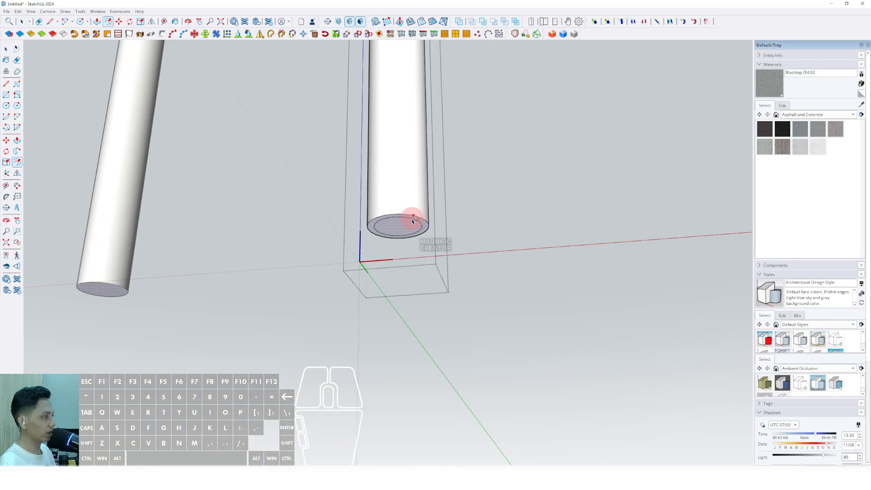
key("i")
middle_click_drag(401, 245, 402, 363)
scroll(408, 284, "down", 8)
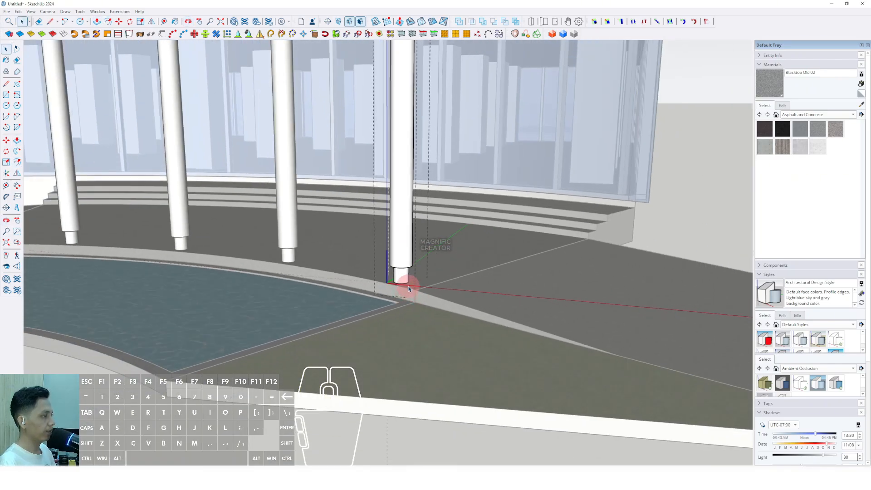
Form a matching narrower neck at the column component's top by lowering the face, offsetting its circle inward and extruding up to the canopy
scroll(402, 177, "up", 5)
double_click(399, 150)
middle_click_drag(398, 150, 398, 200)
key("i")
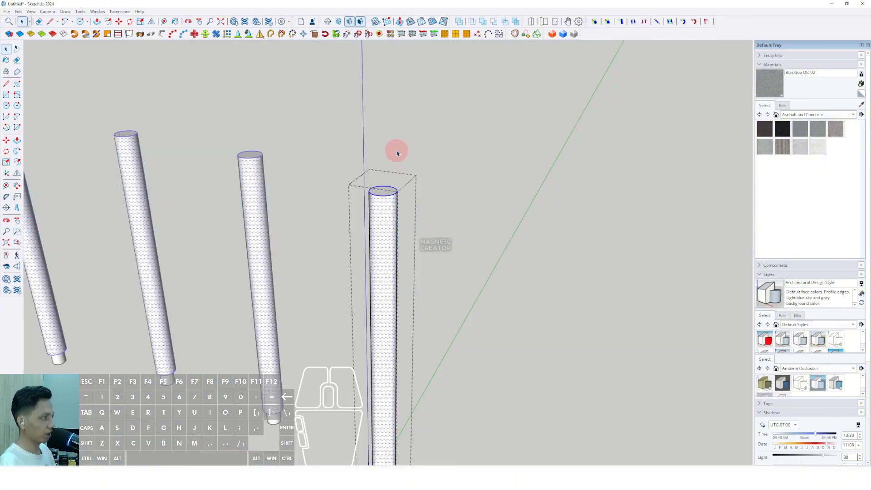
scroll(389, 195, "up", 2)
left_click(389, 197)
scroll(393, 192, "up", 3)
key("f")
left_click(398, 190)
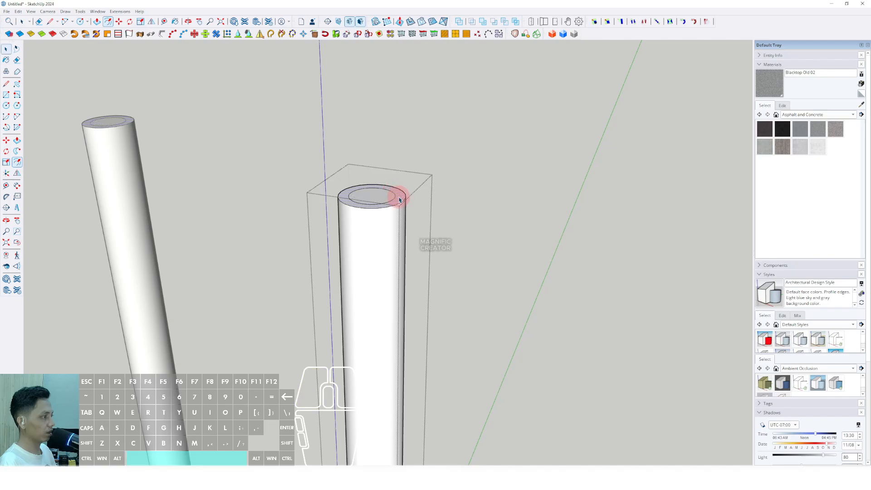
scroll(409, 216, "down", 4)
key("space")
left_click(413, 212)
scroll(395, 207, "down", 4)
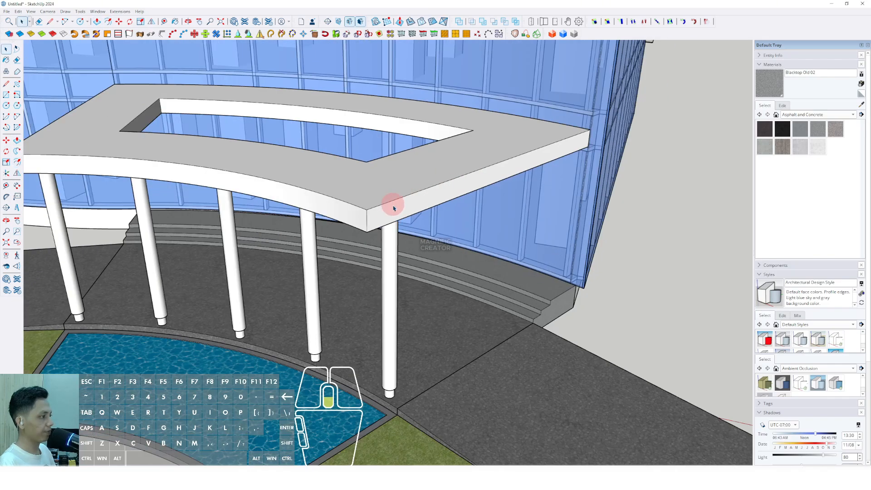
Paint the wide shaft of the column component with the Wood Veneer 01 material from the Wood collection
middle_click_drag(422, 268, 433, 239)
left_click(844, 112)
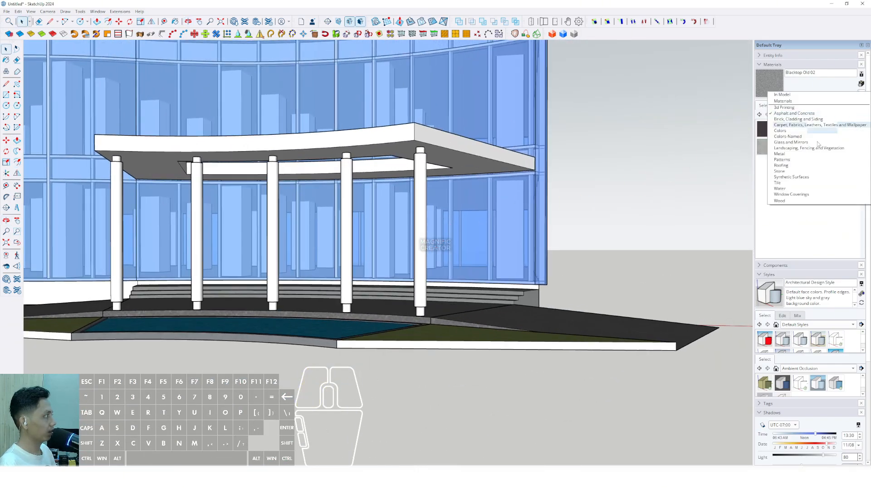
left_click(781, 201)
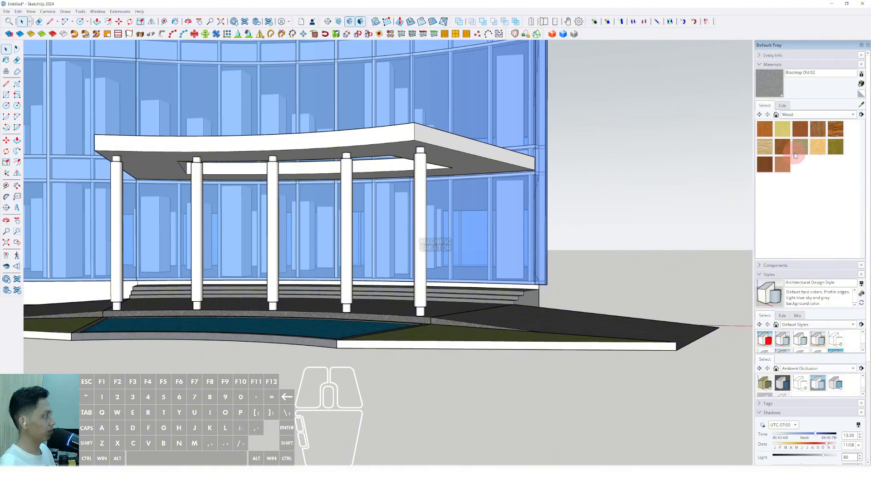
key("space")
scroll(356, 268, "down", 1)
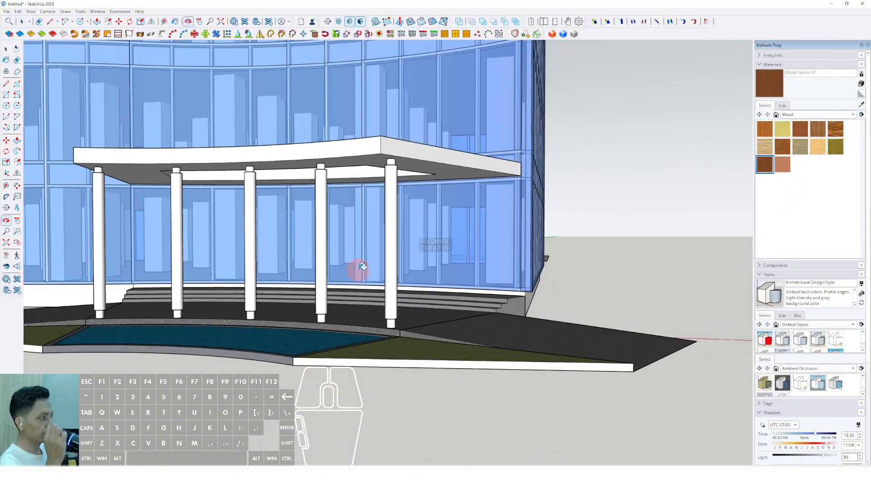
scroll(389, 297, "up", 3)
double_click(397, 244)
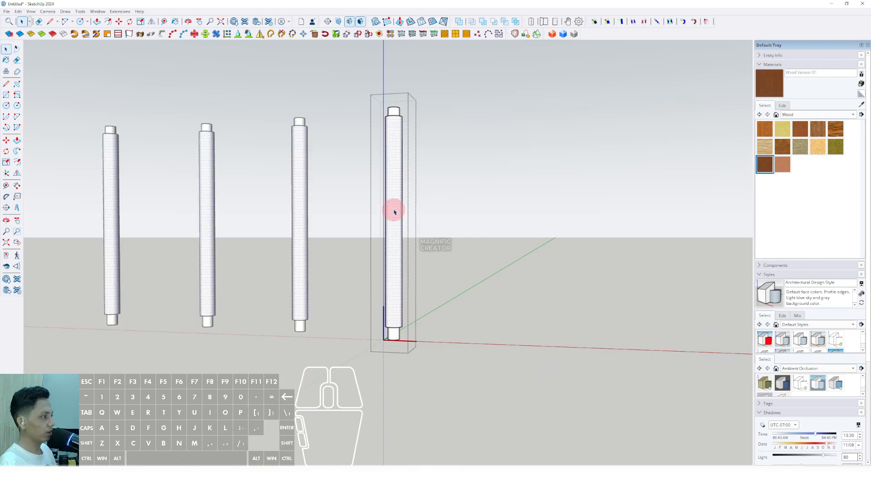
key("b")
left_click(396, 194)
scroll(395, 194, "down", 2)
key("space")
left_click(465, 147)
middle_click_drag(374, 203, 458, 201)
Edit the Wood Veneer 01 material, setting its saturation to 19 and making its colour lighter
left_click(782, 106)
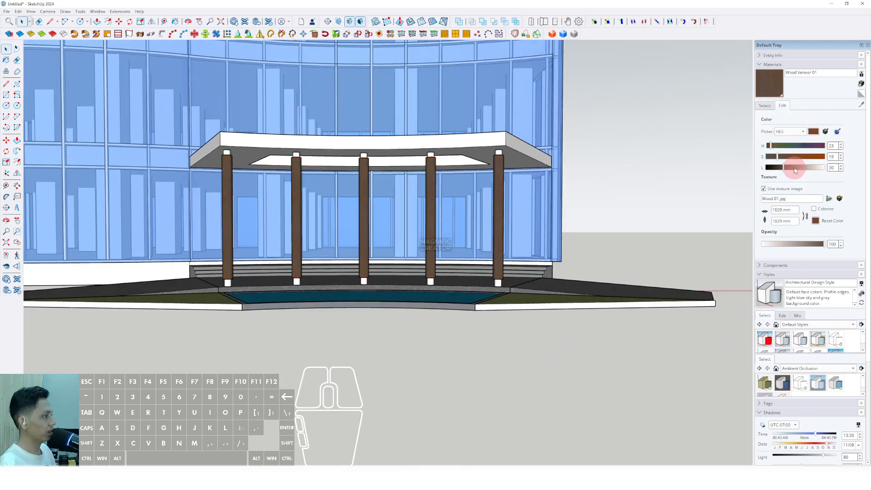
left_click_drag(795, 171, 795, 167)
mouse_move(528, 249)
middle_mouse_down()
mouse_move(325, 243)
mouse_move(479, 245)
mouse_move(517, 236)
mouse_move(409, 232)
mouse_move(504, 257)
mouse_move(480, 274)
mouse_move(490, 286)
middle_mouse_up()
scroll(408, 231, "down", 3)
scroll(504, 257, "down", 3)
Paint the canopy with the Steel Brushed Stainless material from the Metal collection
left_click(765, 105)
left_click(852, 115)
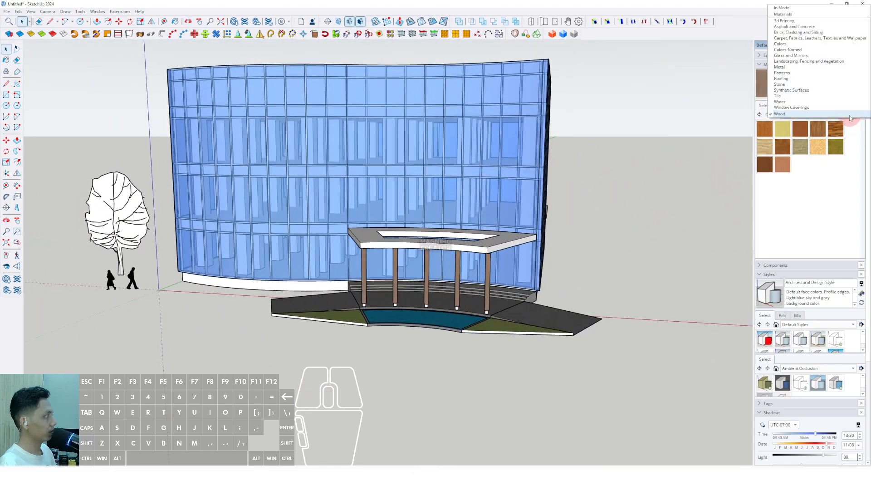
left_click(780, 66)
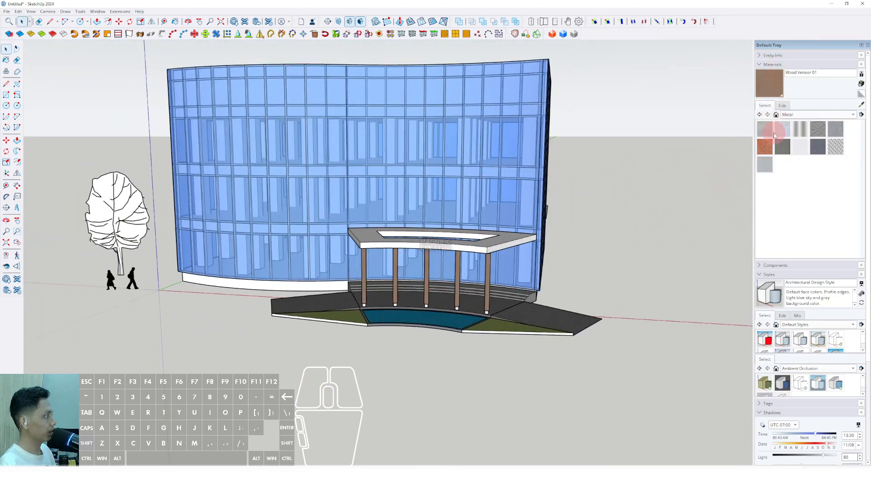
scroll(519, 244, "up", 3)
left_click(502, 233)
Open the front facade's curved glass group and copy both arcs of its top edge
mouse_move(501, 232)
middle_mouse_down()
mouse_move(469, 175)
mouse_move(454, 186)
middle_mouse_up()
scroll(455, 226, "down", 1)
mouse_move(453, 232)
middle_mouse_down("shift")
mouse_move(545, 265)
mouse_move(523, 290)
mouse_move(492, 278)
mouse_move(504, 274)
middle_mouse_up("shift")
scroll(499, 280, "down", 1)
middle_click_drag(400, 285, 321, 352)
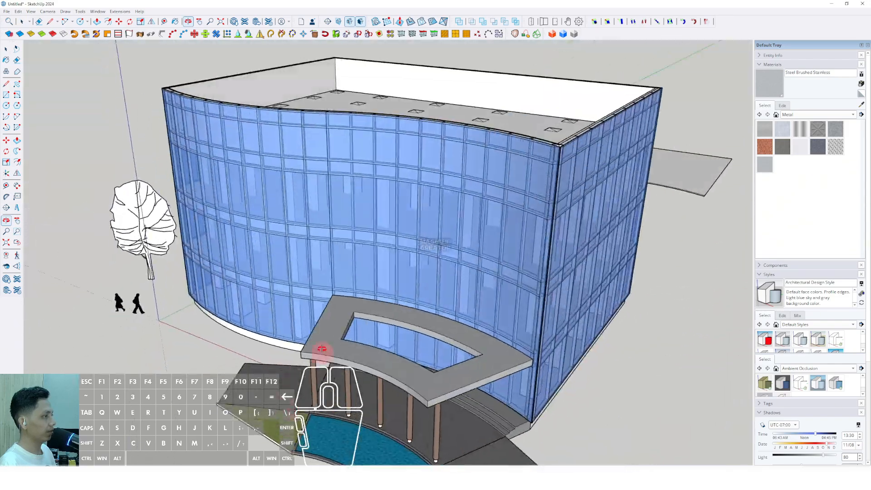
scroll(417, 209, "up", 2)
middle_click_drag(416, 208, 420, 303)
scroll(440, 207, "up", 3)
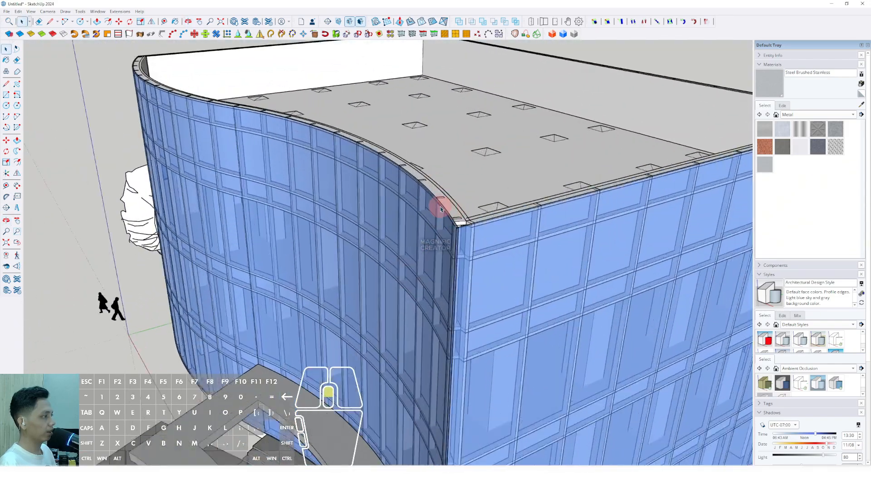
triple_click(434, 201)
scroll(431, 194, "up", 2)
left_click(428, 191)
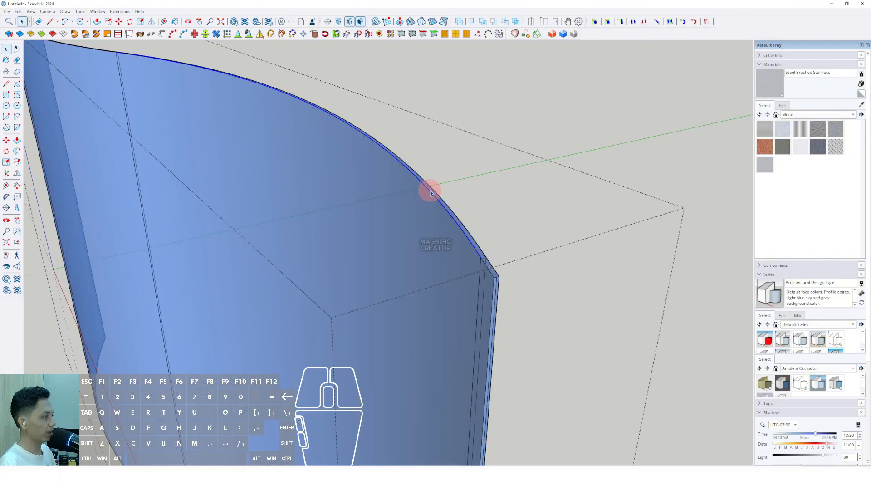
scroll(425, 195, "down", 1)
middle_click_drag(405, 225, 502, 281, "shift")
scroll(241, 127, "up", 2)
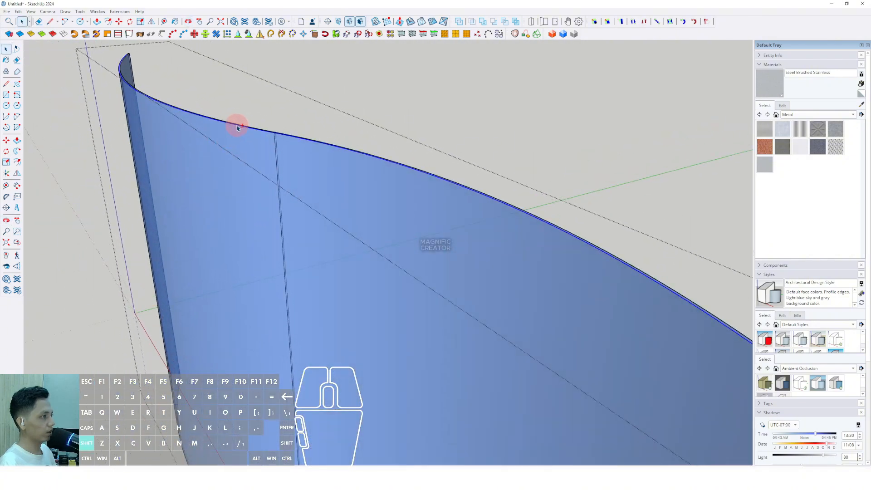
middle_click_drag(237, 128, 368, 238)
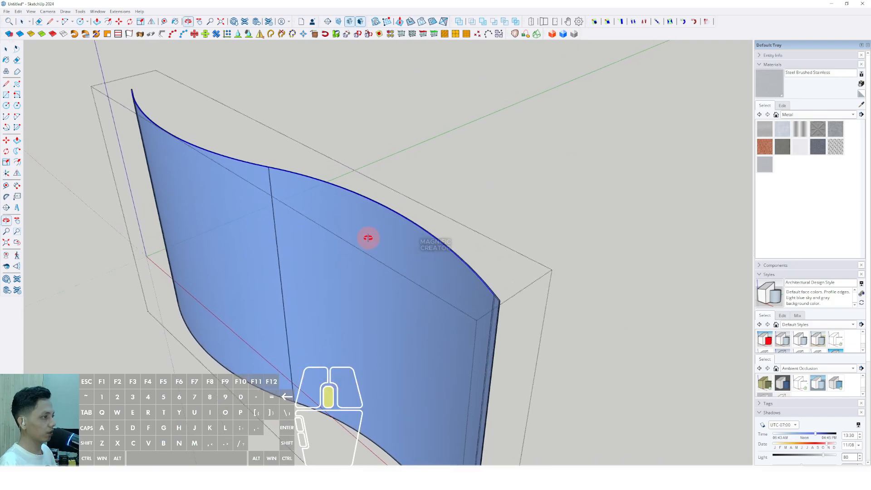
middle_click_drag(237, 177, 317, 202)
scroll(268, 183, "up", 4)
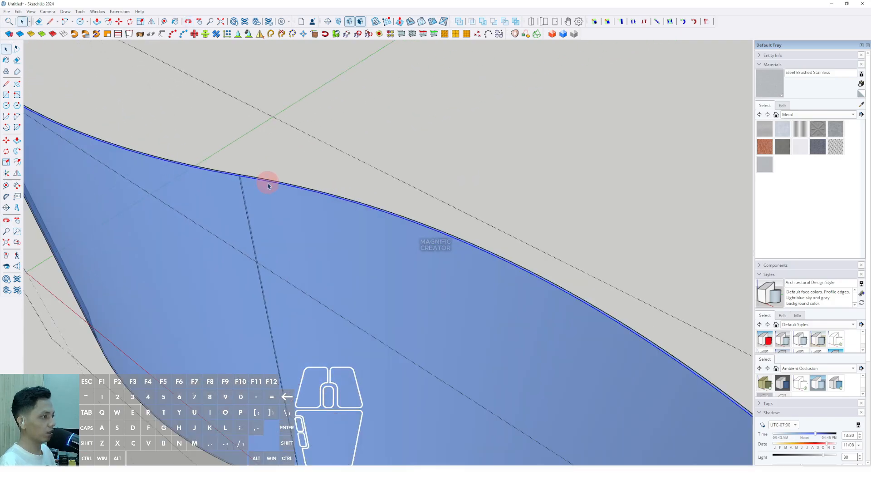
scroll(304, 194, "down", 5)
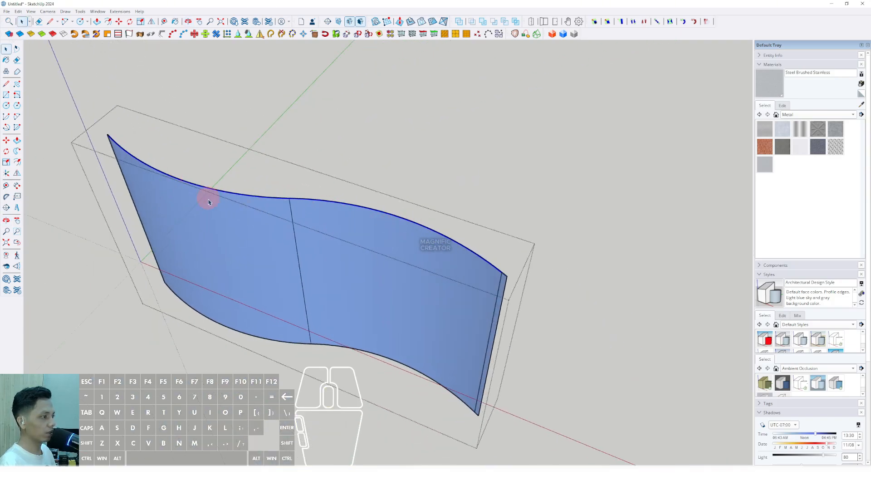
left_click(18, 11)
Leave the glass group and paste the copied top arcs in place outside it
middle_click_drag(254, 236, 444, 235)
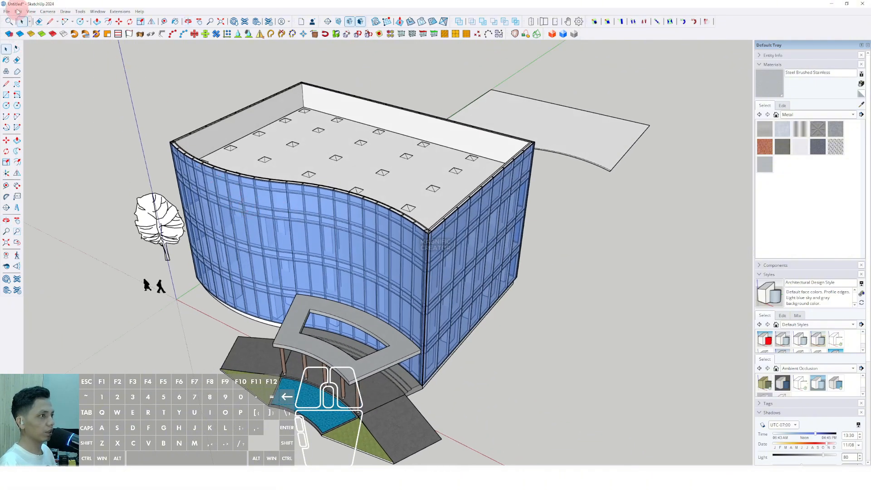
left_click(18, 12)
left_click(41, 64)
Offset the pasted curve outward from the facade and draw a line closing the strip's right end at the building corner
scroll(381, 227, "up", 3)
middle_click_drag(382, 227, 304, 244)
scroll(326, 222, "up", 3)
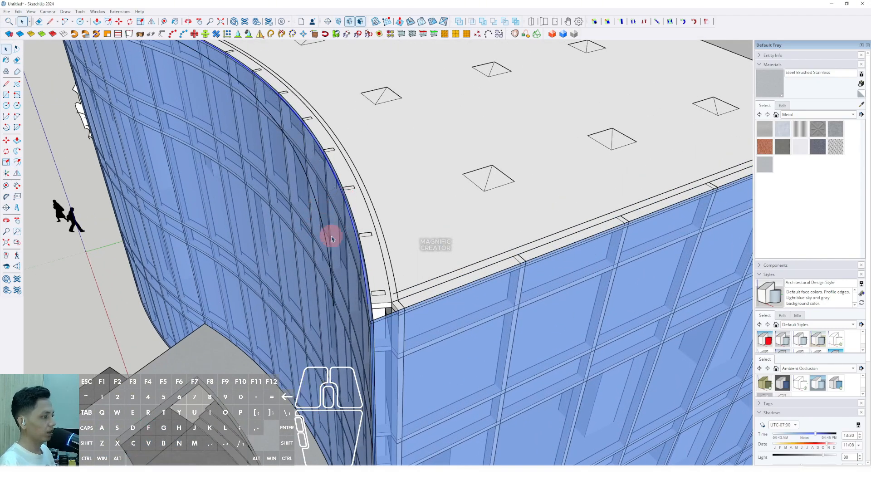
scroll(355, 321, "up", 2)
middle_click_drag(356, 323, 494, 350)
scroll(494, 349, "up", 1)
key("d")
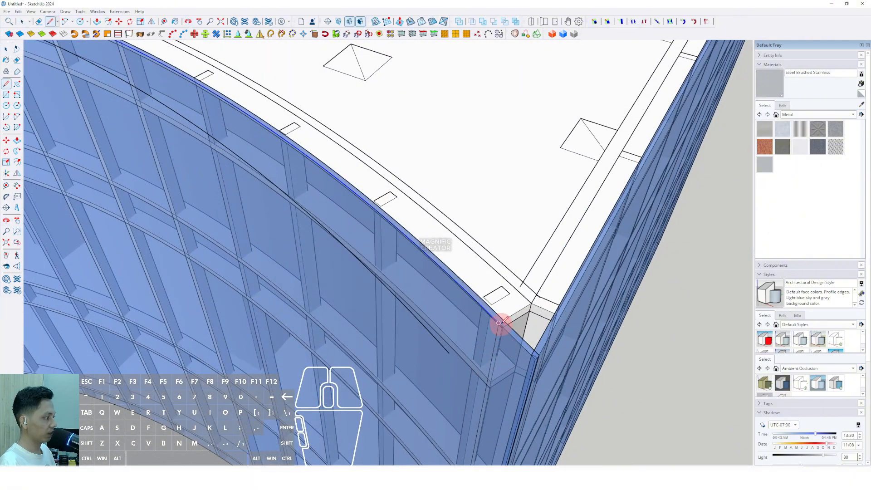
key("space")
Draw a line closing the left end between the facade's top curve and its offset to form a strip face
scroll(363, 245, "down", 3)
middle_click_drag(245, 198, 294, 246)
scroll(260, 213, "up", 3)
scroll(206, 181, "up", 1)
key("d")
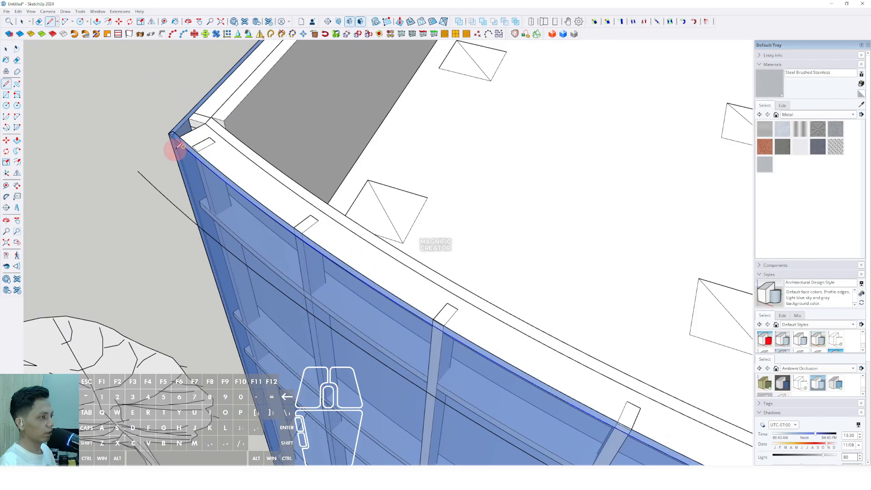
left_click(138, 171)
key("space")
Close the strip's left end and Push/Pull the strip face down to canopy level, forming a tall curved screen wall
scroll(175, 188, "down", 2)
left_click(199, 200)
key("p")
left_click(200, 188)
scroll(240, 309, "down", 2)
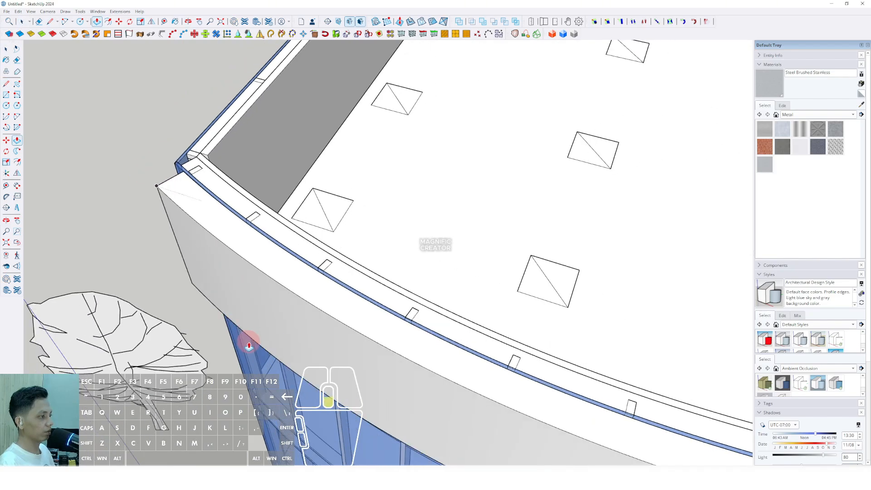
middle_click_drag(247, 342, 297, 245)
scroll(297, 247, "down", 3)
middle_click_drag(302, 340, 249, 156)
scroll(268, 177, "down", 2)
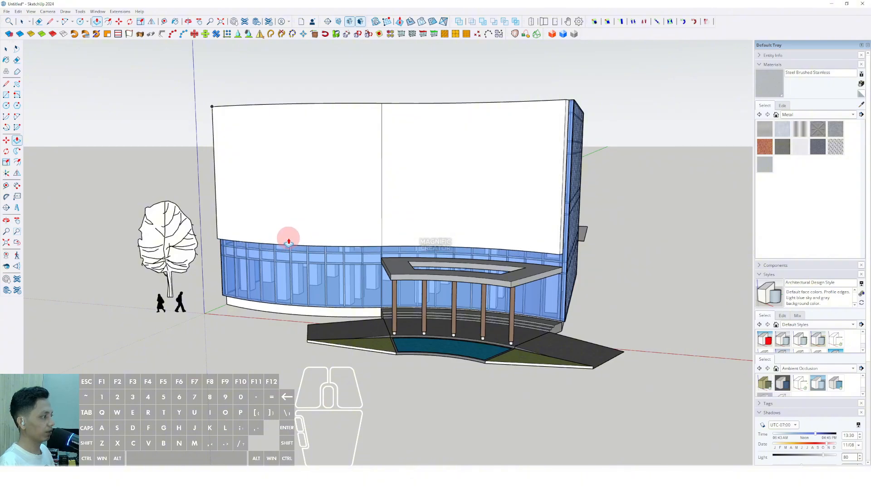
Make the whole curved screen wall a group
middle_click_drag(487, 231, 467, 181)
right_click(474, 182)
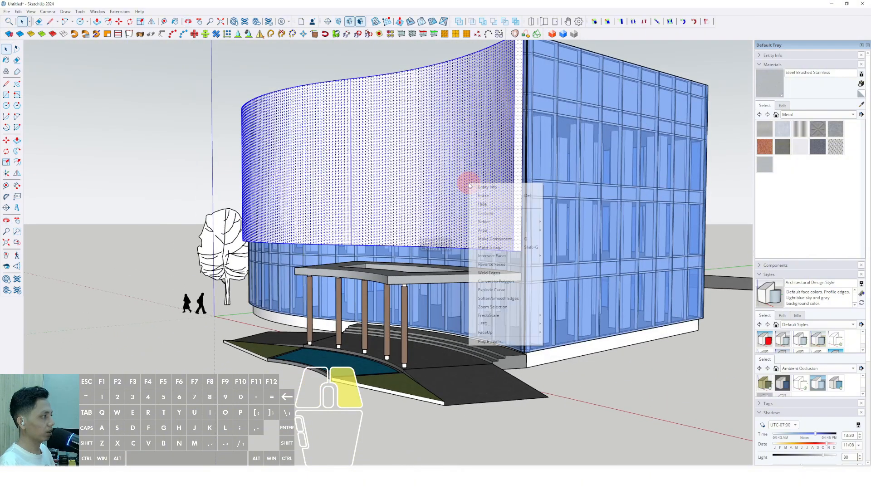
left_click(514, 231)
Inside the screen group, move the right end's bottom edge up near the top and the left end's top edge down near the base
double_click(513, 231)
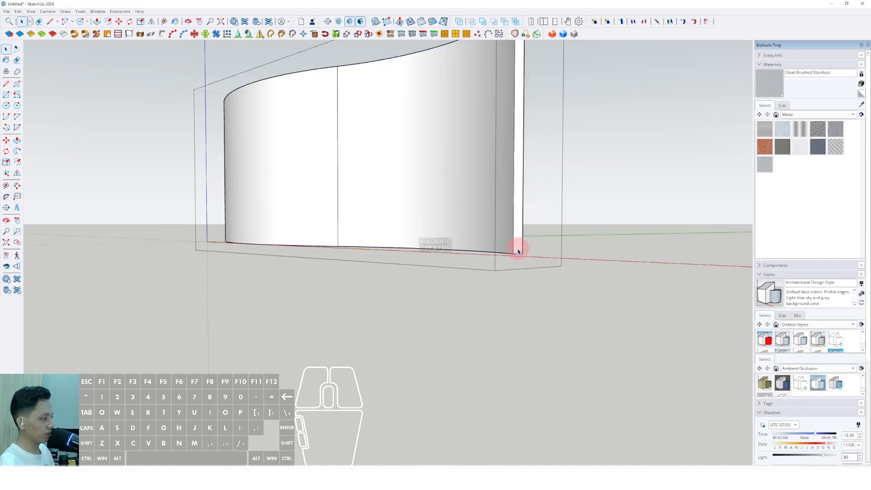
middle_click_drag(509, 163, 508, 97)
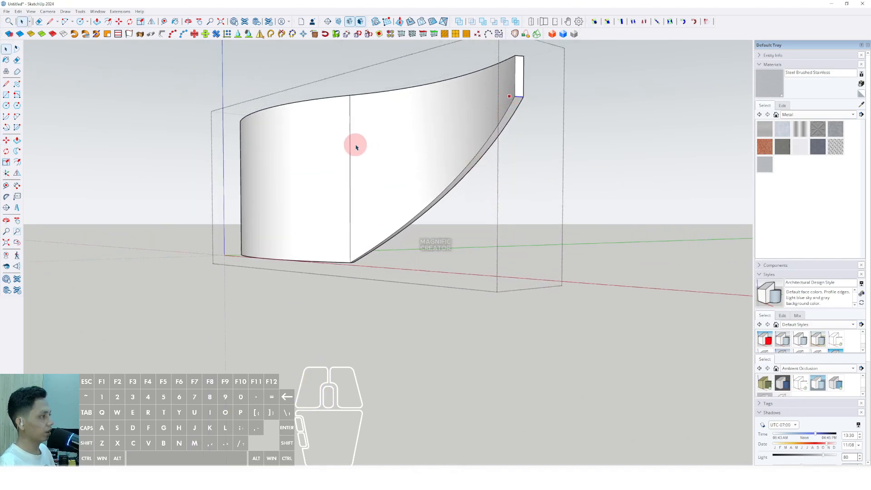
mouse_move(358, 143)
middle_mouse_down()
mouse_move(325, 168)
mouse_move(124, 192)
middle_mouse_up()
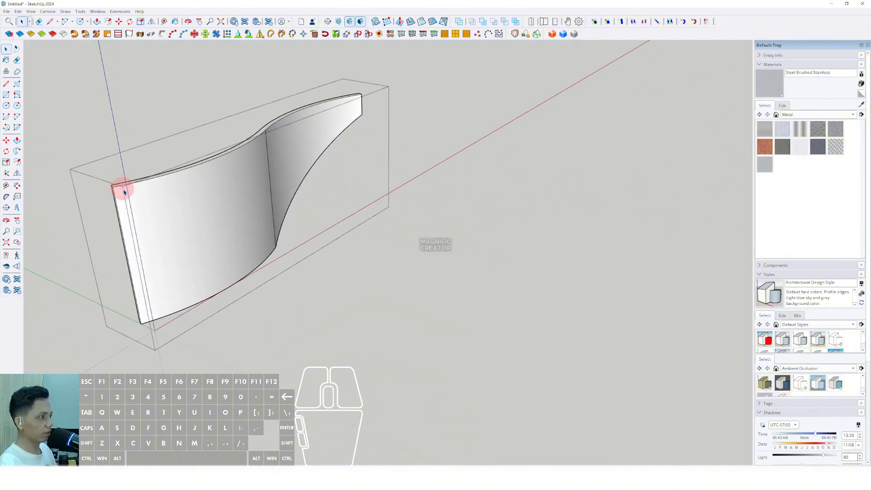
scroll(113, 182, "up", 3)
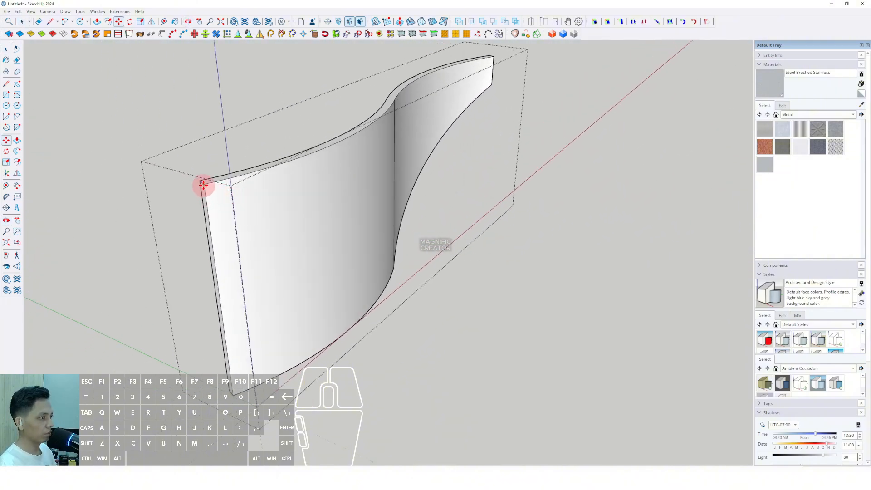
left_click(203, 184)
left_click(236, 353, "shift")
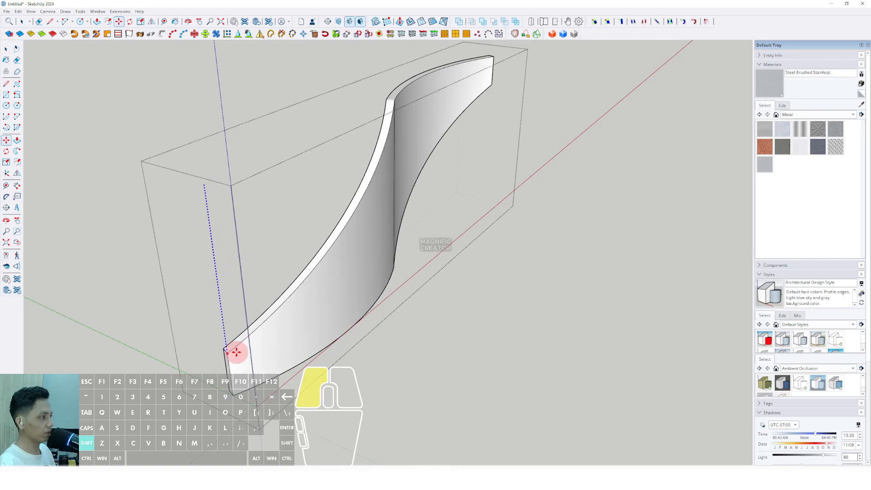
middle_click_drag(236, 353, 106, 180)
middle_click_drag(395, 216, 303, 189)
scroll(304, 189, "down", 1)
key("space")
left_click(541, 93)
Sample Wood Veneer 01 from a canopy column and paint it onto the curved screen
middle_click_drag(427, 211, 339, 222)
scroll(436, 212, "up", 3)
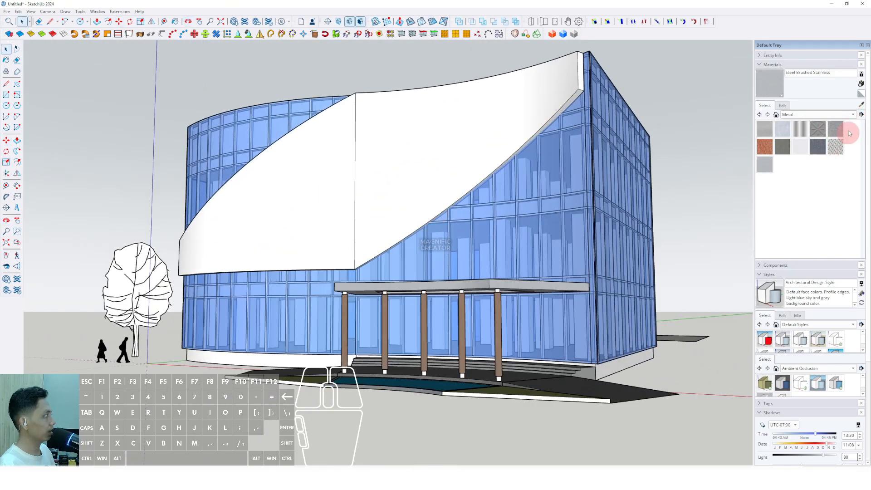
middle_click_drag(441, 282, 500, 306)
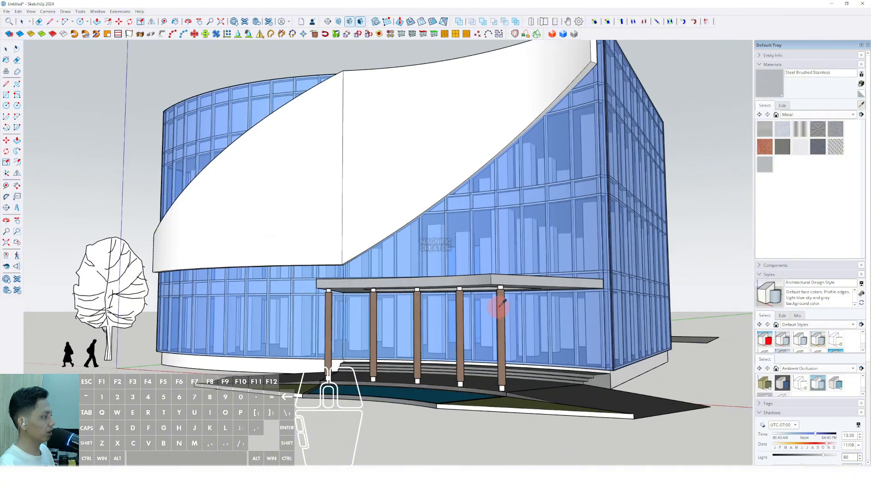
left_click(409, 153)
mouse_move(409, 153)
middle_mouse_down()
mouse_move(399, 181)
mouse_move(480, 179)
middle_mouse_up()
scroll(440, 227, "up", 2)
key("space")
scroll(485, 180, "up", 2)
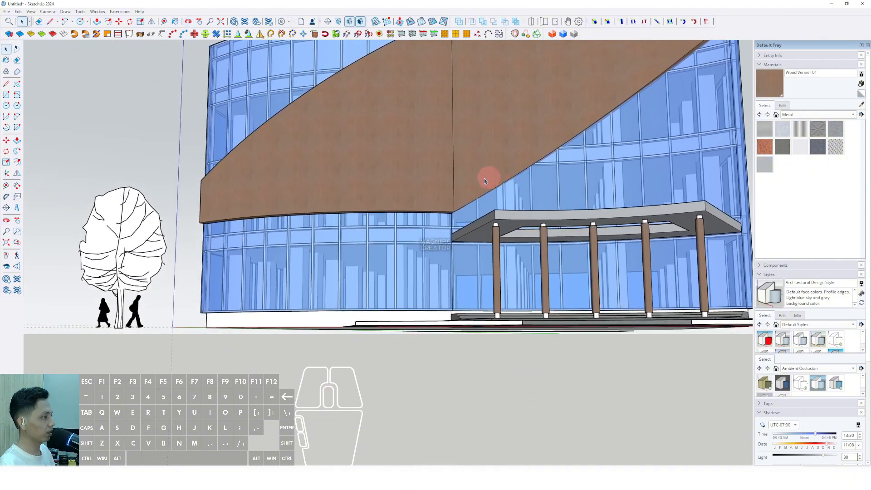
Try to move the bottom edge at the left end of the wood screen vertically inside its group
scroll(341, 196, "up", 2)
middle_click_drag(341, 196, 526, 186)
double_click(452, 197)
triple_click(452, 197)
middle_click_drag(459, 197, 423, 218)
left_click_drag(267, 183, 281, 196)
scroll(275, 196, "up", 2)
scroll(272, 199, "up", 1)
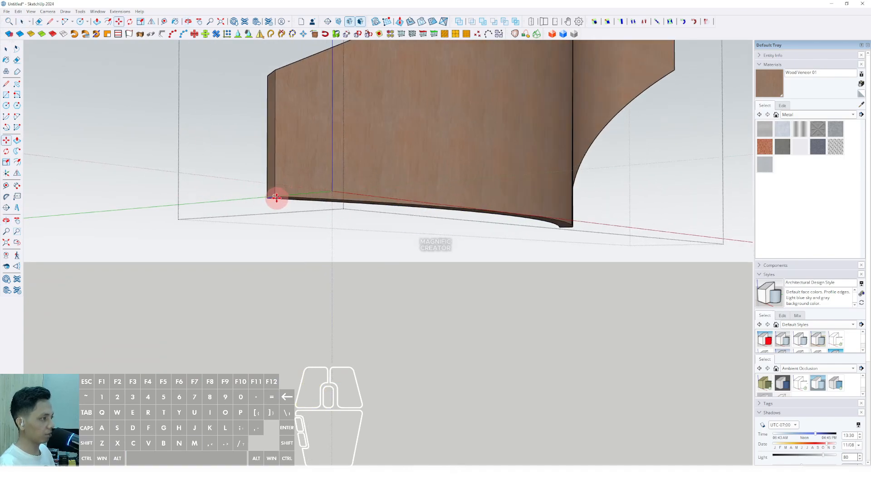
left_click(276, 198)
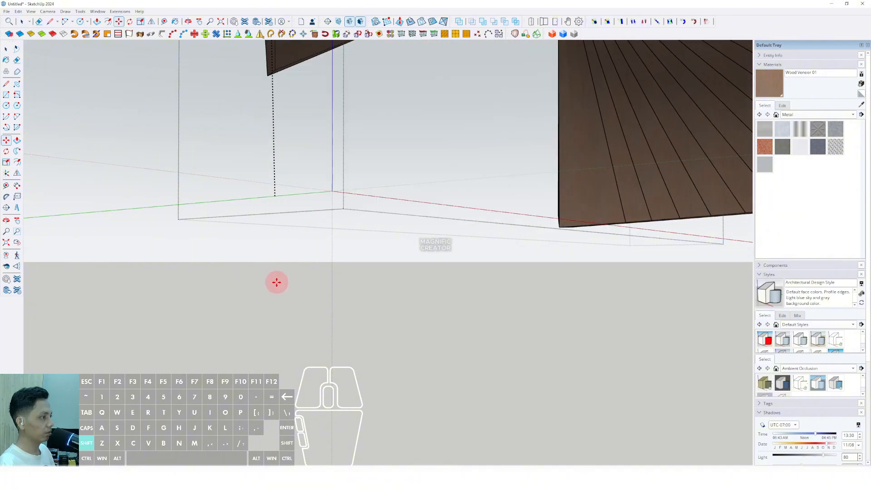
key("space")
Try to Push/Pull the curved underside of the wood screen
middle_click_drag(278, 286, 422, 219)
key("space")
left_click(422, 219)
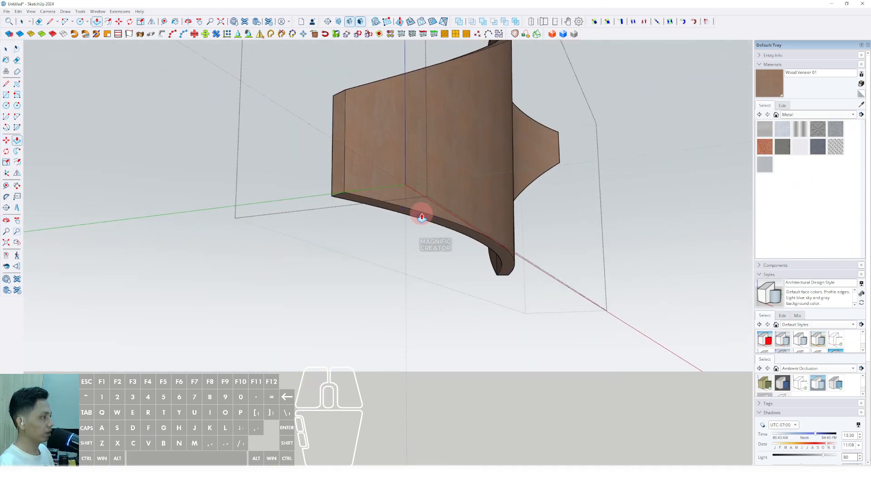
key("space")
scroll(422, 218, "up", 2)
key("space")
triple_click(401, 203)
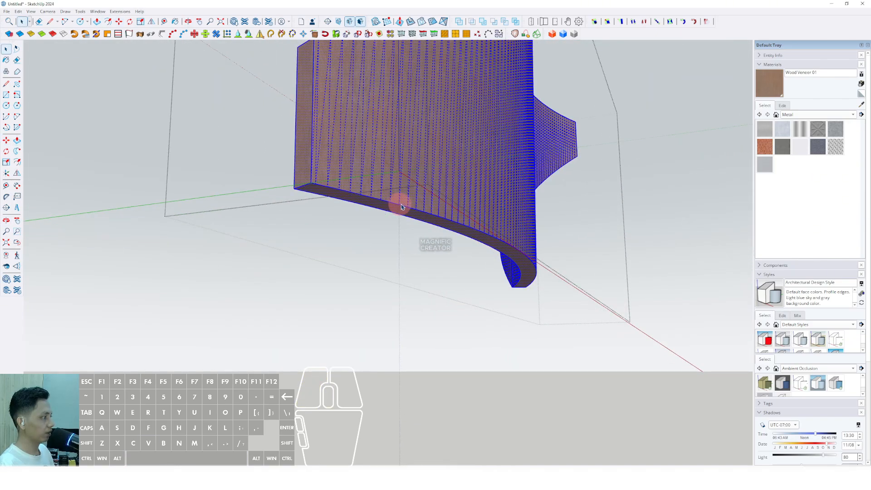
middle_click_drag(401, 203, 345, 246)
left_click(389, 214)
scroll(345, 245, "down", 3)
left_click(178, 131)
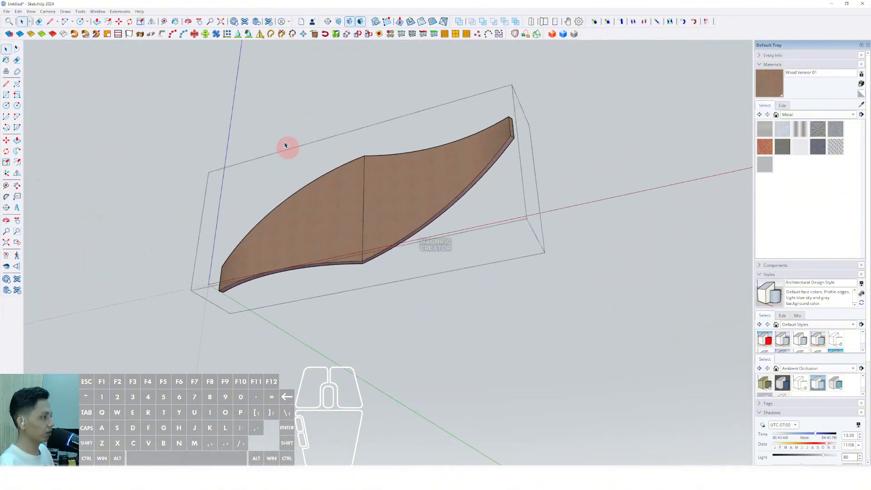
Leave the wood screen group and set its softening angle between normals to 0 degrees
key("Escape")
scroll(845, 401, "down", 3)
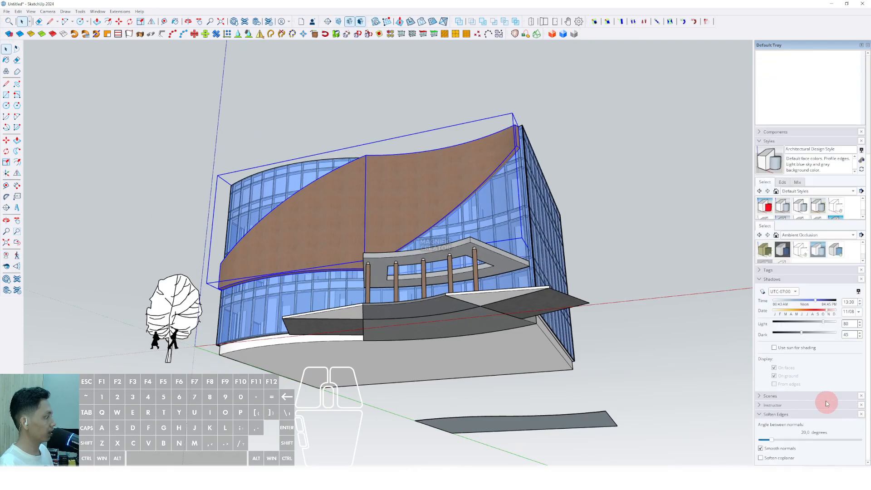
left_click_drag(771, 442, 754, 443)
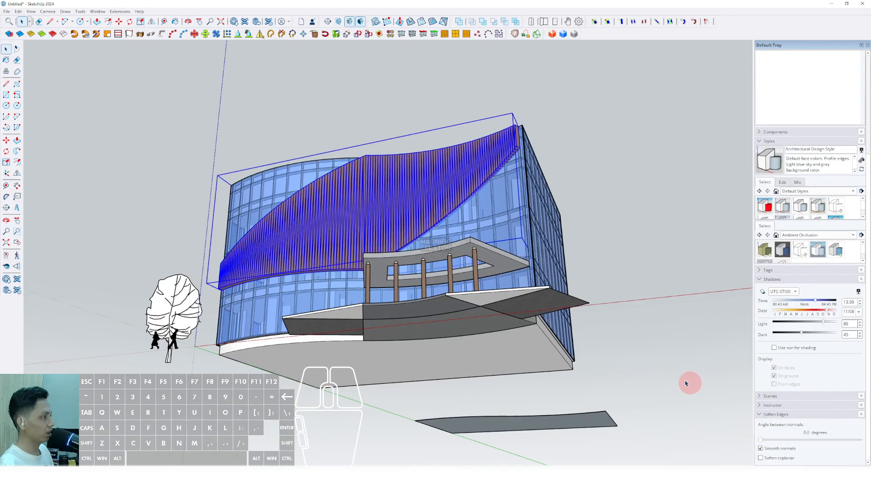
Open the wood screen group and Push/Pull the underside of its left half down close to the building's base
middle_click_drag(686, 381, 352, 270)
scroll(352, 271, "up", 5)
middle_click_drag(415, 236, 486, 207)
scroll(486, 207, "up", 1)
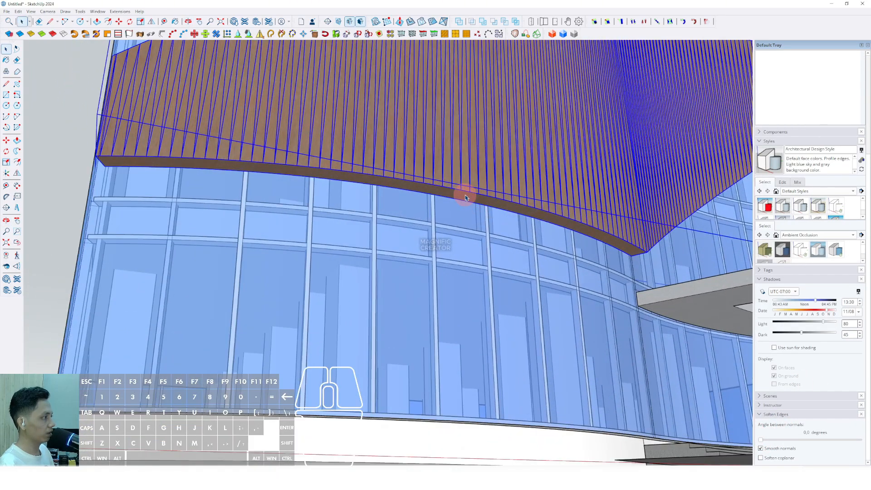
triple_click(467, 194)
key("p")
left_click(470, 195)
scroll(472, 268, "down", 6)
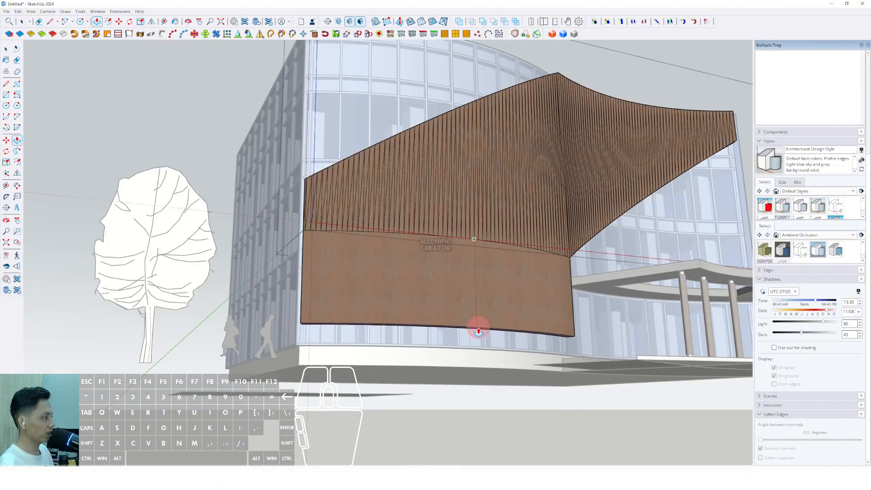
Move the lowered section's right bottom edge up to the screen's lower middle corner for a sloping underside, and leave the group
key("space")
scroll(381, 335, "up", 10)
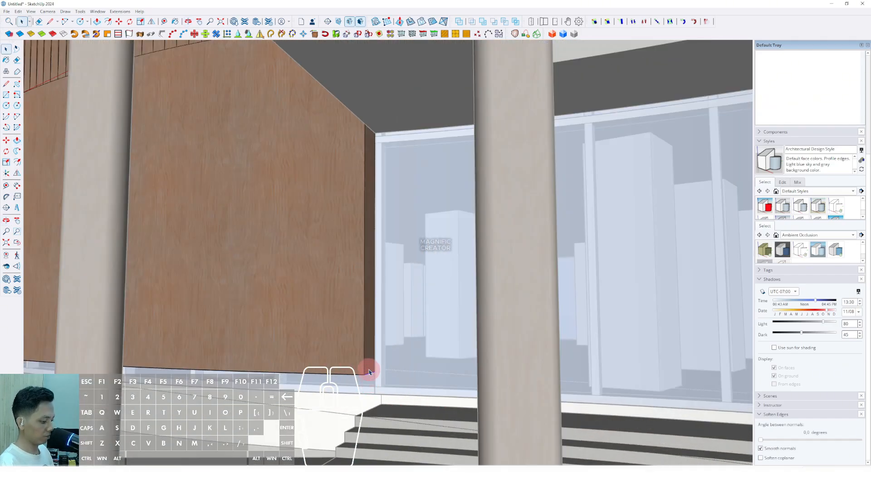
scroll(365, 373, "down", 6)
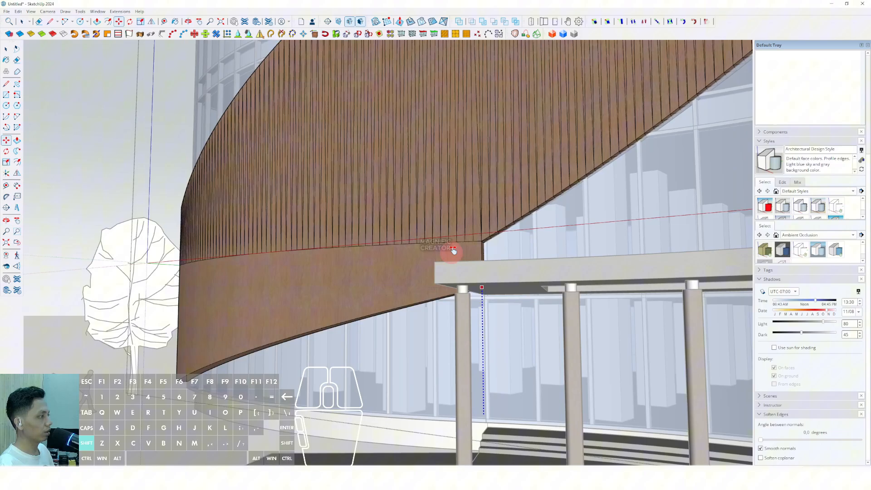
left_click_drag(454, 251, 481, 244)
scroll(311, 276, "down", 8)
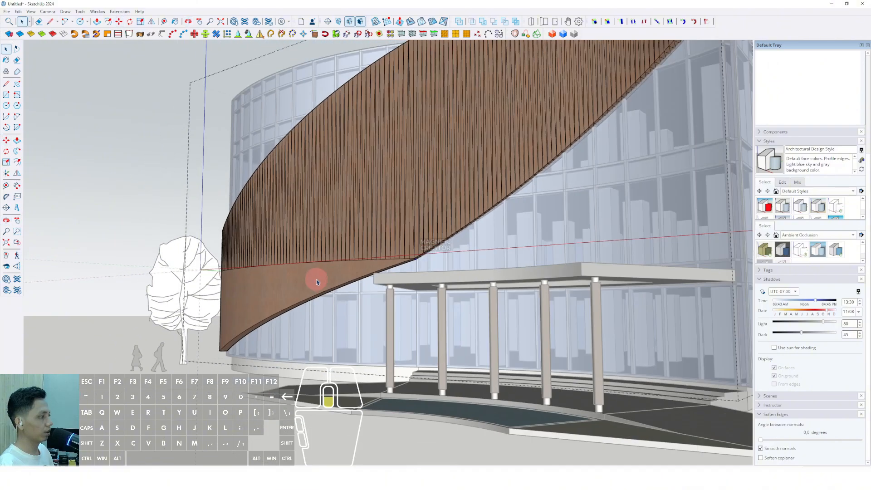
key("space")
left_click(688, 182)
Raise the wood screen's softening angle to 6.2 degrees and return it to 0 degrees to unsmooth the lowered section too
left_click(403, 202)
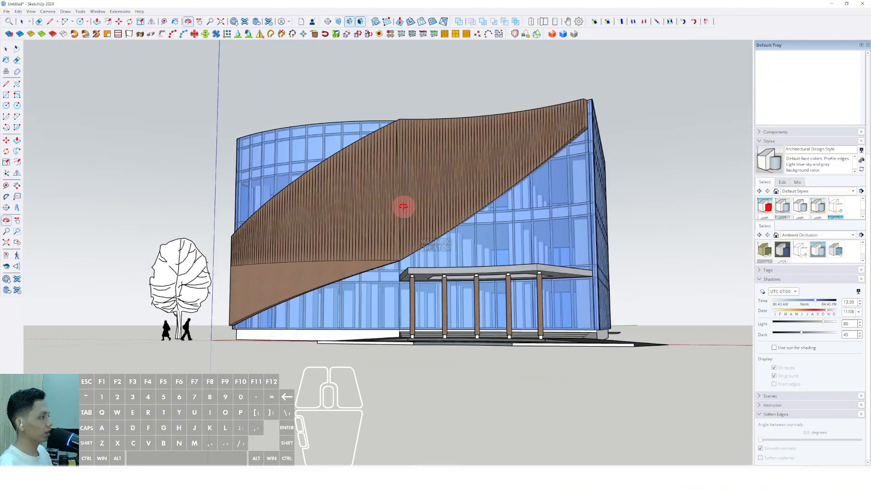
scroll(390, 205, "up", 4)
left_click(806, 380)
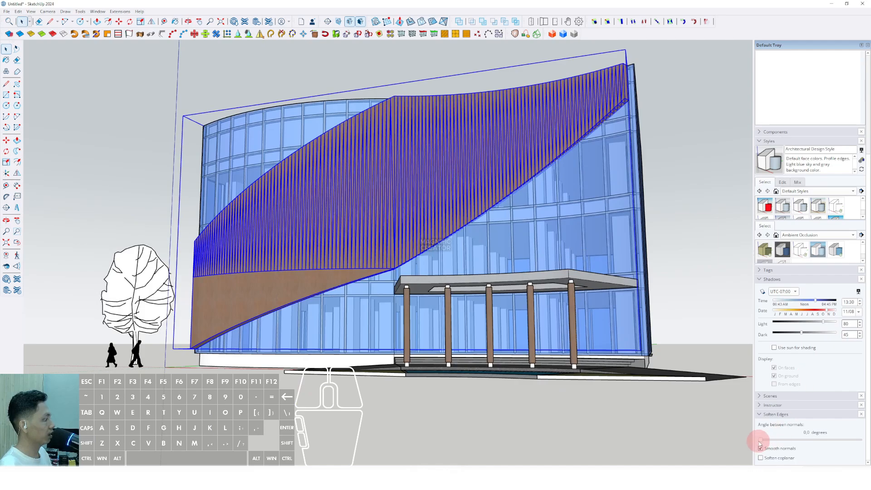
left_click_drag(761, 441, 764, 441)
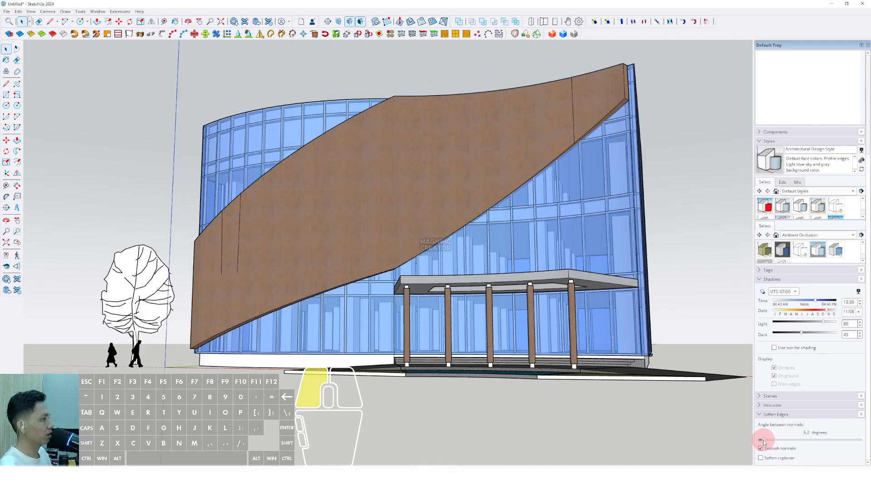
middle_click_drag(603, 299, 558, 327)
left_click_drag(763, 441, 755, 440)
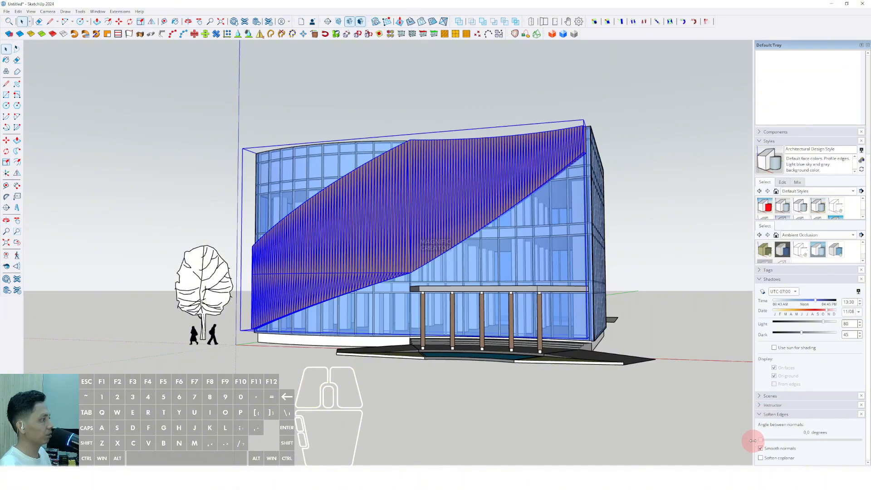
middle_click_drag(563, 300, 459, 226)
left_click(681, 157)
Delete the leftover flat floor shape lying behind the building
middle_click_drag(510, 211, 478, 216)
middle_click_drag(621, 197, 336, 235)
key("r")
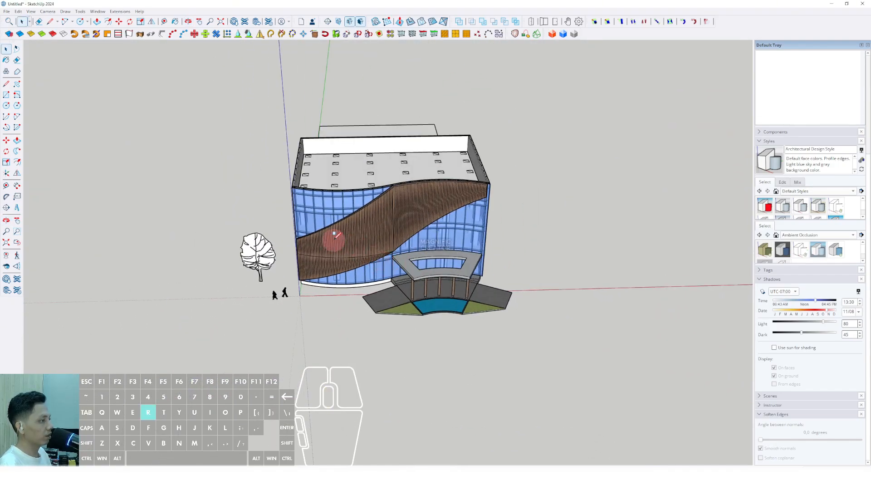
middle_click_drag(402, 156, 402, 245)
scroll(395, 239, "down", 2)
key("space")
left_click_drag(517, 180, 286, 78)
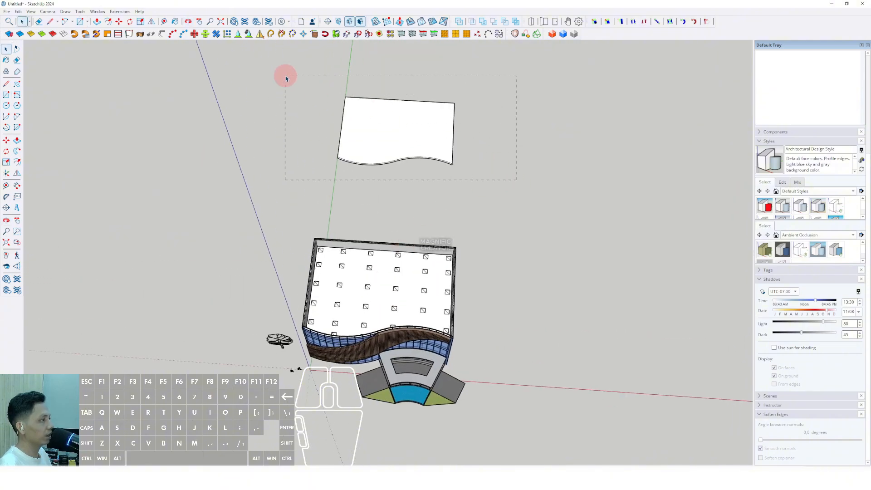
key("Delete")
Draw a large ground rectangle that surrounds the building on all sides
middle_click_drag(355, 243, 375, 203)
key("r")
left_click(249, 145)
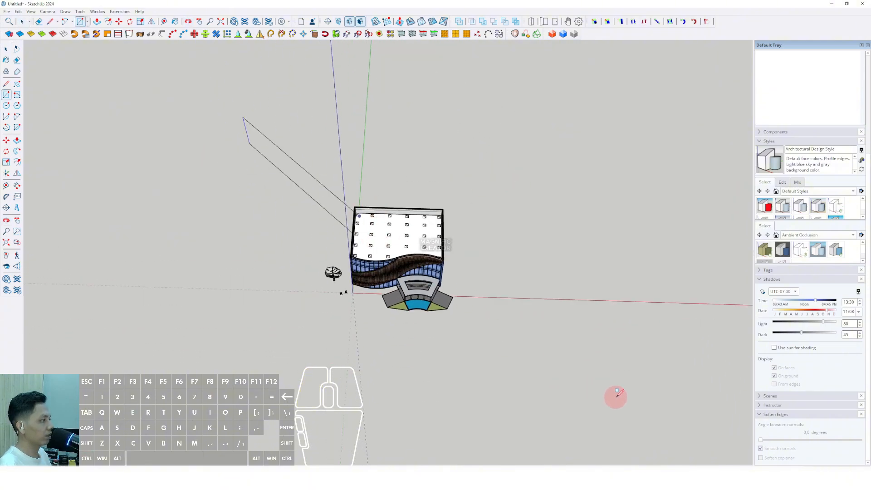
left_click(626, 408)
middle_click_drag(499, 261, 422, 107)
key("space")
scroll(456, 280, "up", 5)
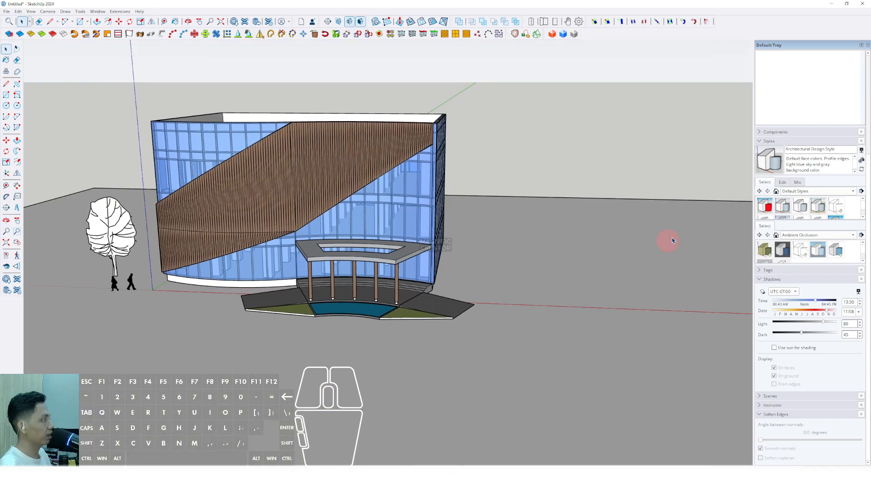
scroll(409, 256, "down", 1)
scroll(402, 257, "up", 2)
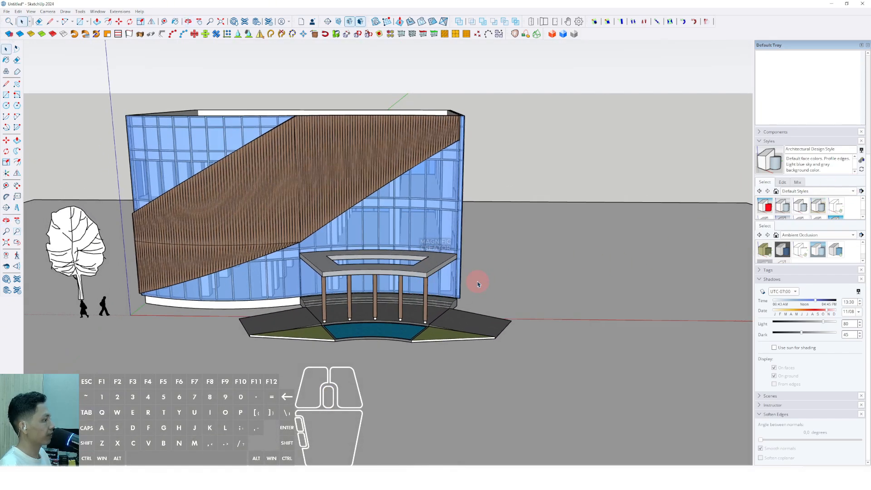
Draw three closed freehand bed outlines on the ground: one on each side of the building and one in front
middle_click_drag(479, 284, 170, 177)
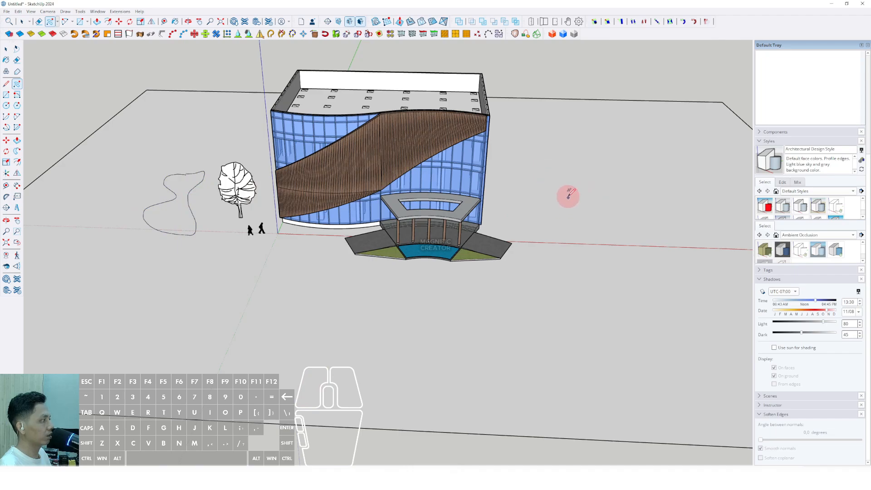
left_click_drag(567, 195, 552, 246)
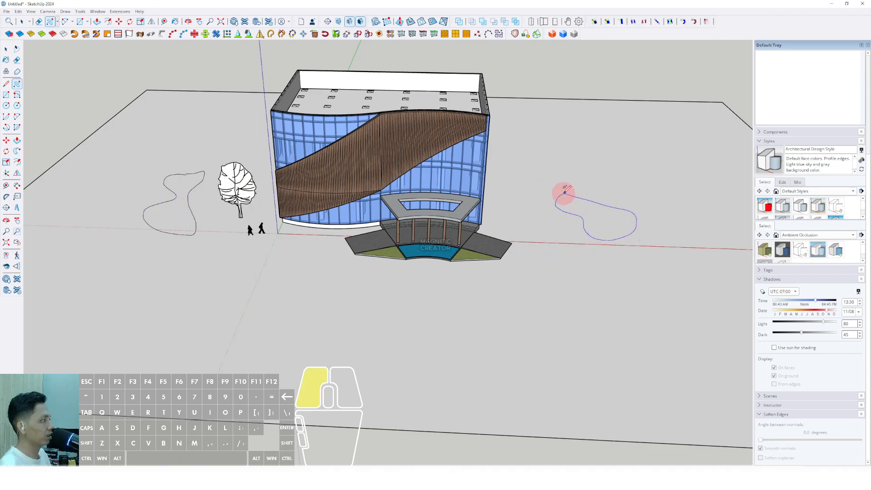
left_click_drag(304, 283, 292, 323)
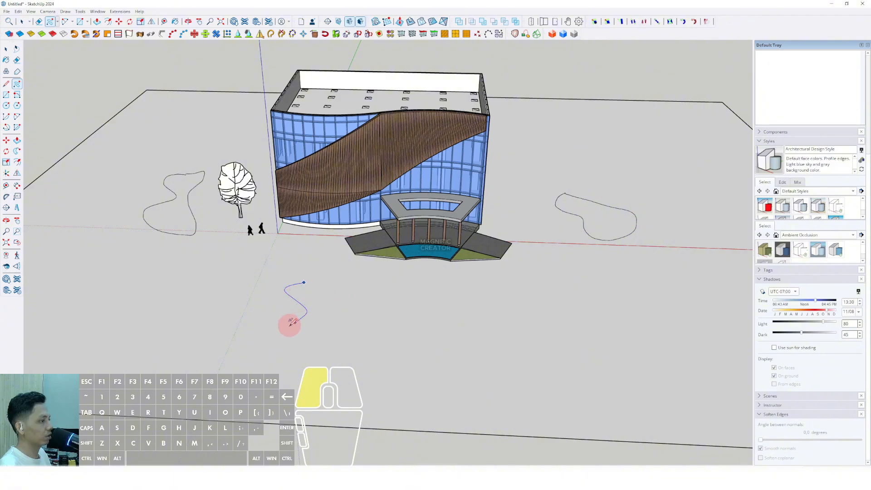
left_click_drag(305, 281, 304, 282)
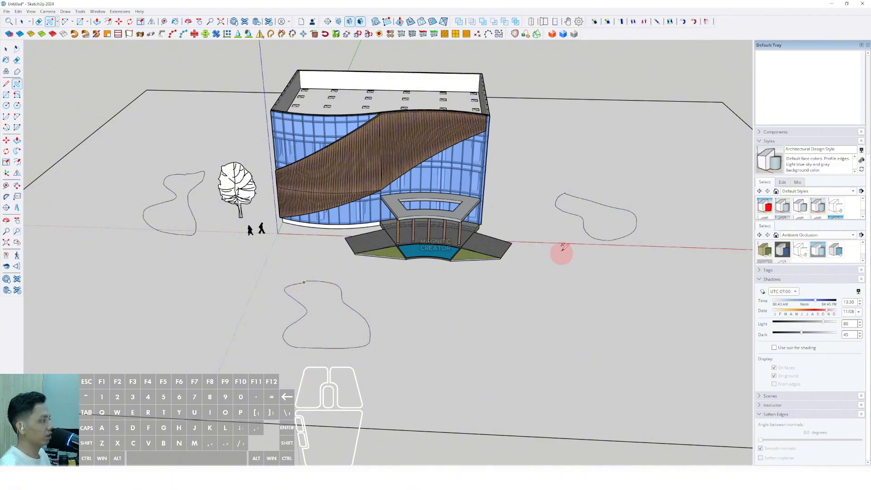
Paint the three freehand ground beds with Vegetation Grass from the Landscaping, Fencing and Vegetation materials
left_click(765, 142)
scroll(800, 85, "up", 1)
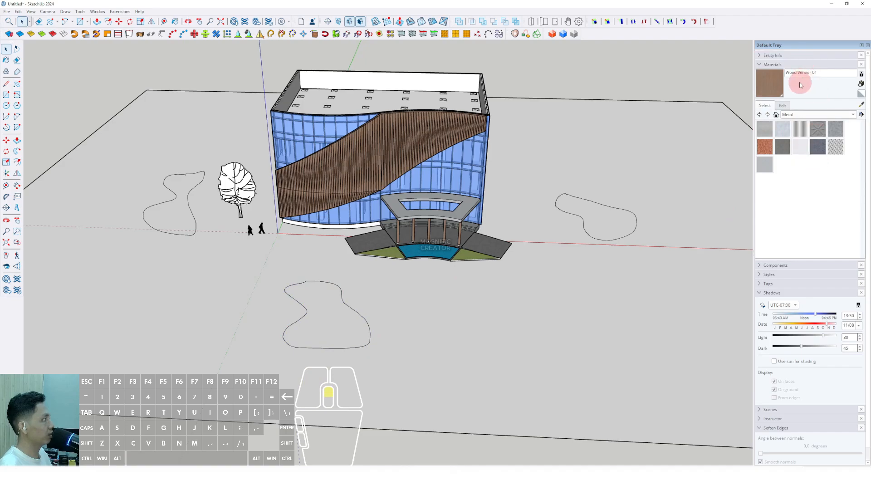
left_click(761, 66)
left_click(761, 64)
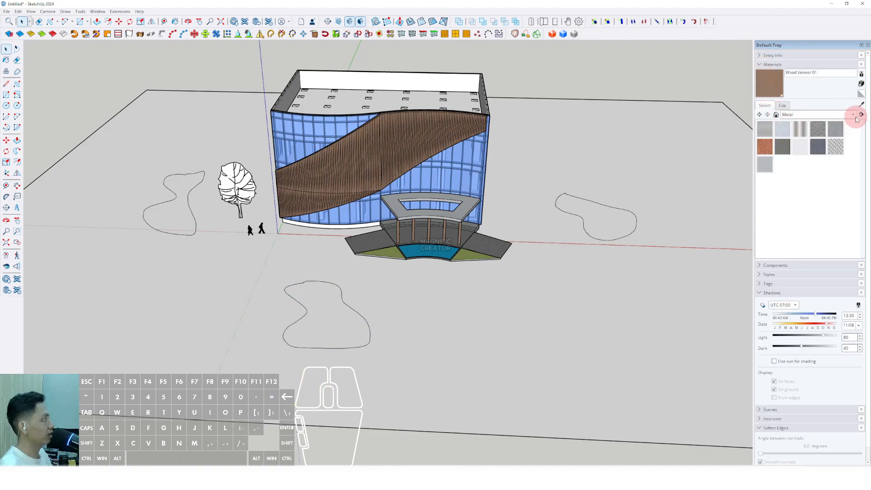
left_click(856, 117)
left_click(783, 113)
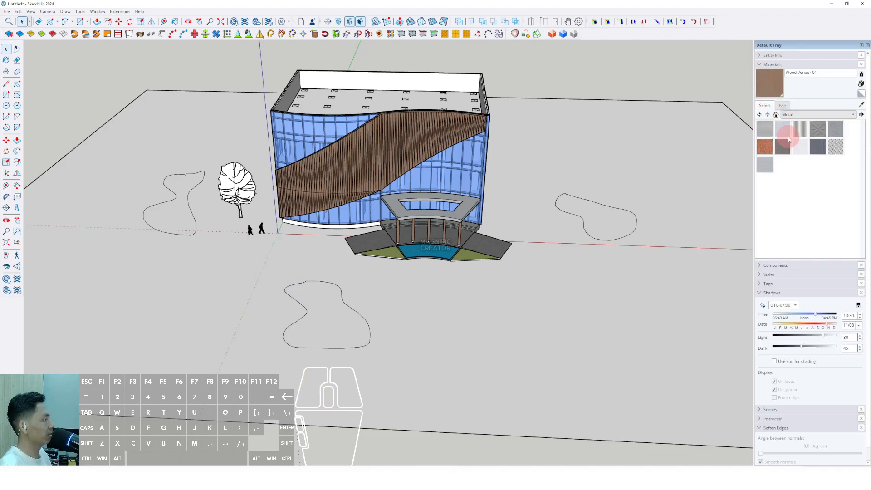
left_click(592, 240)
left_click(321, 311)
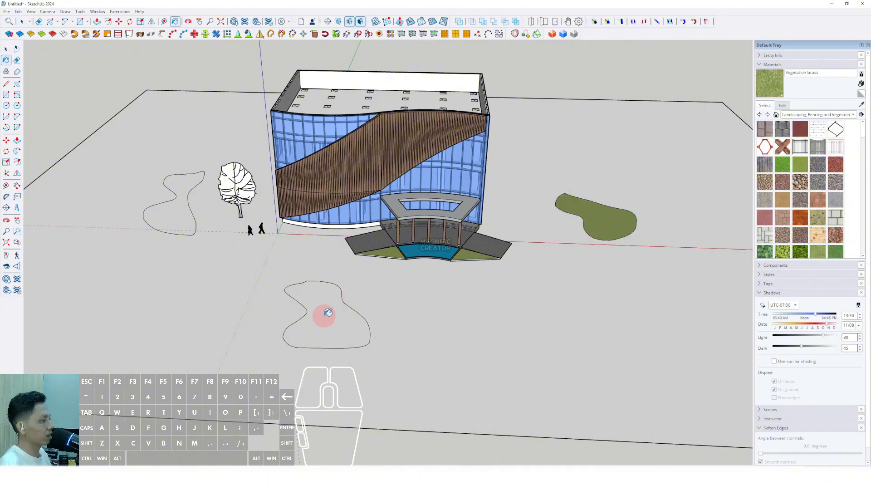
left_click(200, 202)
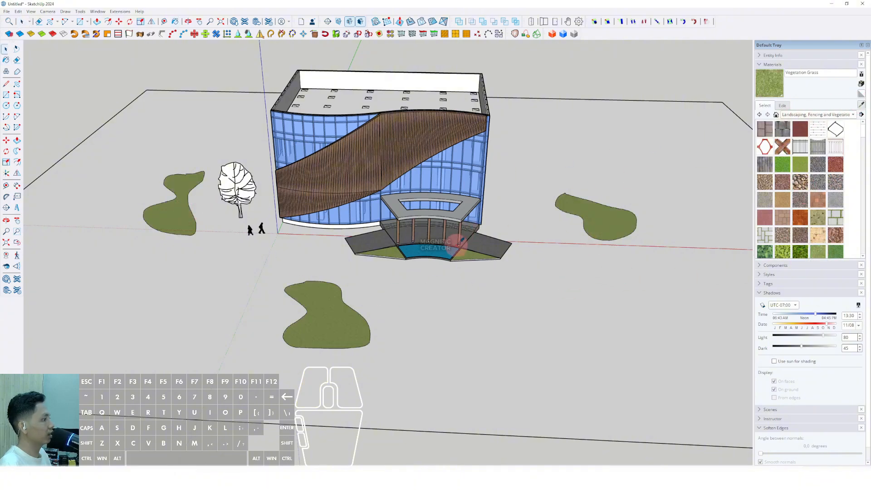
Sample the entrance ramp's Blacktop New material and apply it to the ground surrounding the grass beds
left_click(486, 240)
left_click(571, 294)
key("space")
Paint the tree beside the building with Translucent Glass Dark Green from the Glass and Mirrors materials
middle_click_drag(570, 294, 522, 231)
scroll(208, 207, "up", 3)
left_click(270, 184)
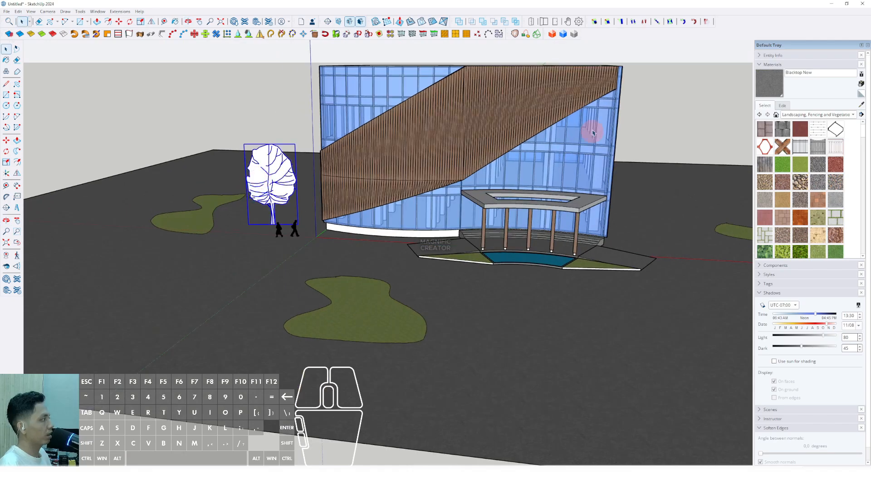
left_click(862, 115)
left_click(790, 108)
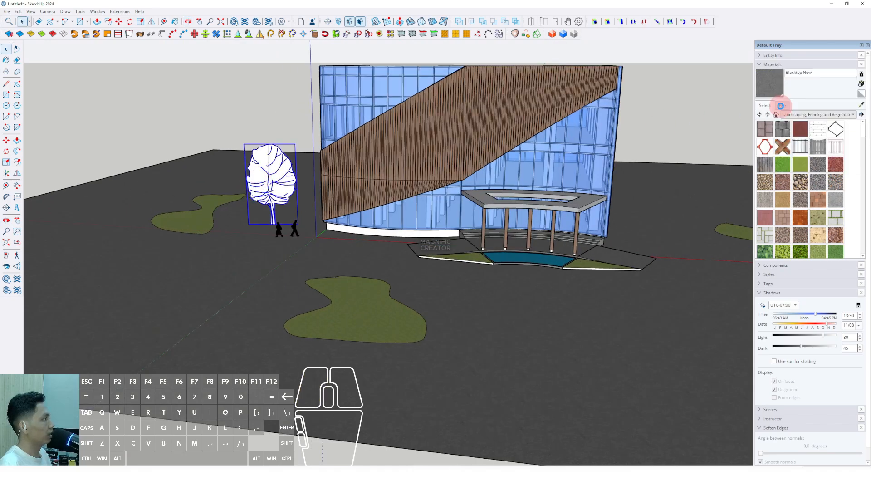
left_click(765, 146)
left_click(266, 172)
Scale the green tree down so that it is smaller relative to the two human figures
scroll(268, 177, "up", 3)
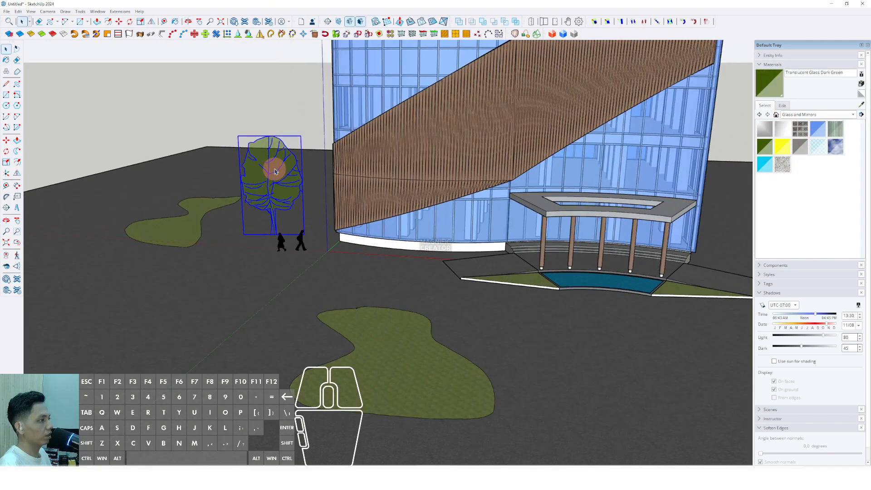
key("s")
left_click(274, 168)
key("space")
scroll(268, 227, "up", 3)
middle_click_drag(268, 227, 290, 259)
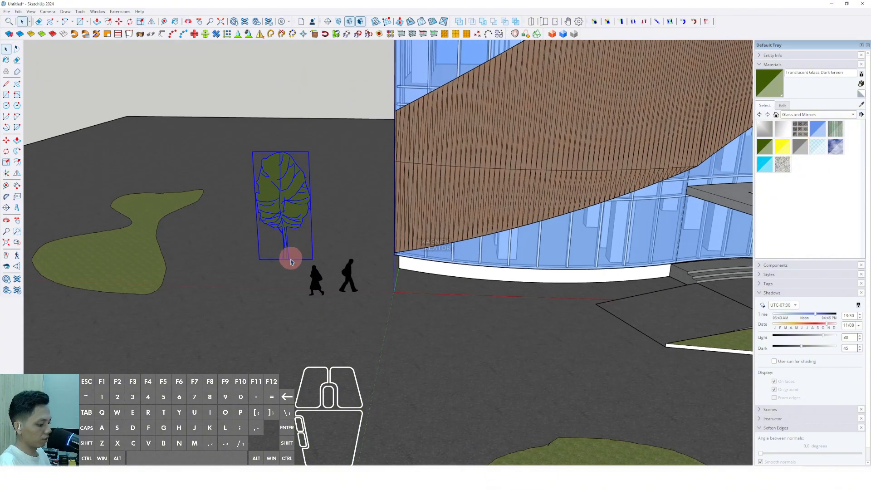
Move the tree onto the grass bed left of the building and place a copy near the bed's rear end
left_click(283, 272)
left_click(96, 272)
key("ctrl")
left_click(125, 274)
left_click(161, 210)
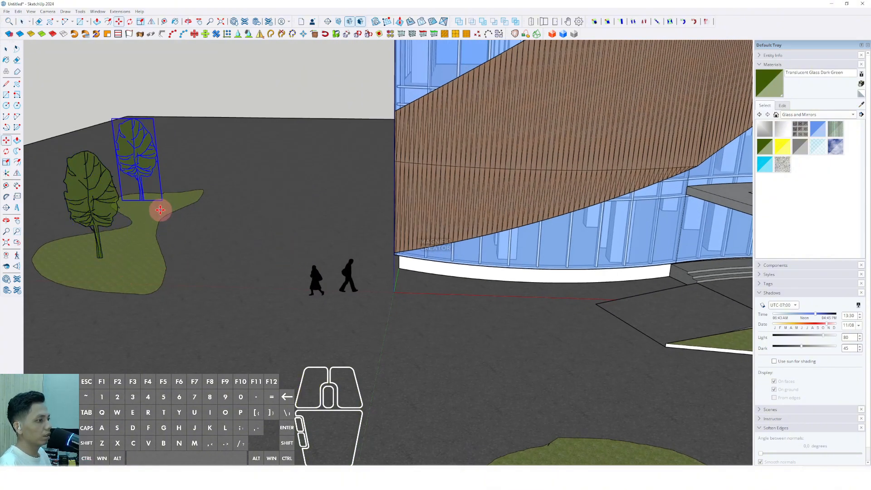
Place another copy of the tree on the front part of the left grass bed
key("ctrl")
left_click(147, 223)
key("space")
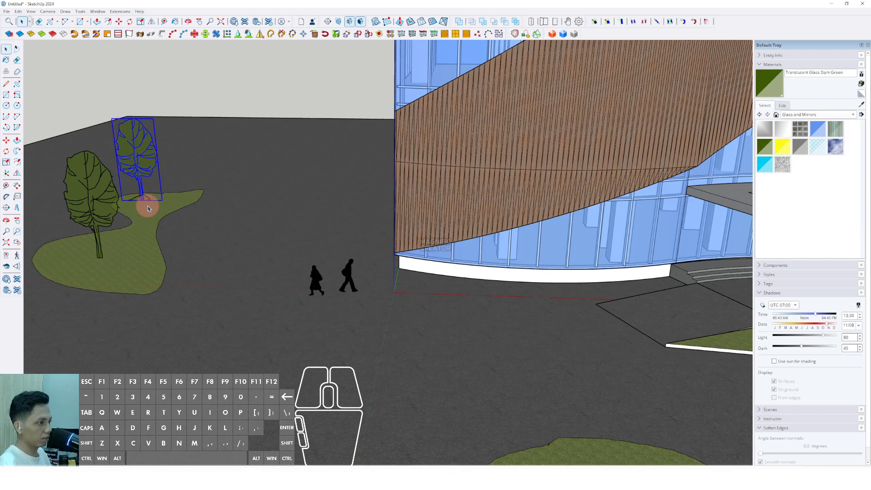
key("ctrl")
left_click(144, 221)
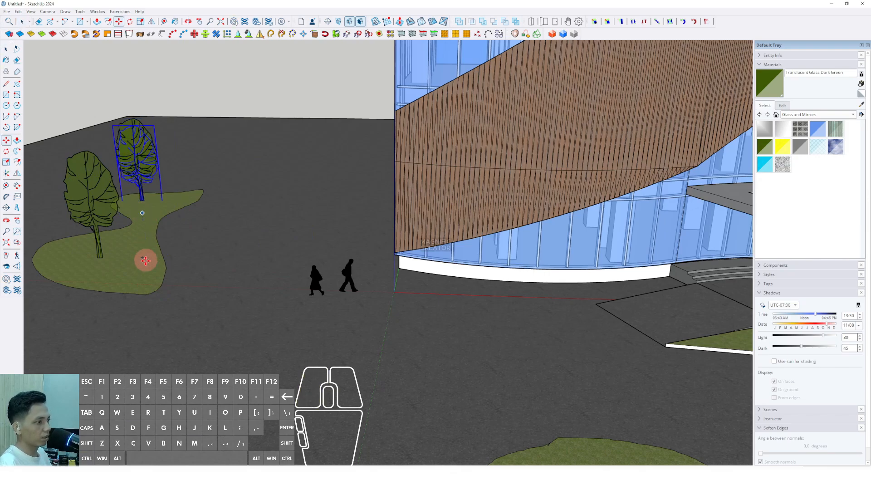
left_click(139, 285)
Place three copies of the tree on the grass bed in front of the building
key("ctrl")
left_click(142, 284)
scroll(167, 298, "down", 3)
middle_click_drag(434, 406, 236, 238, "shift")
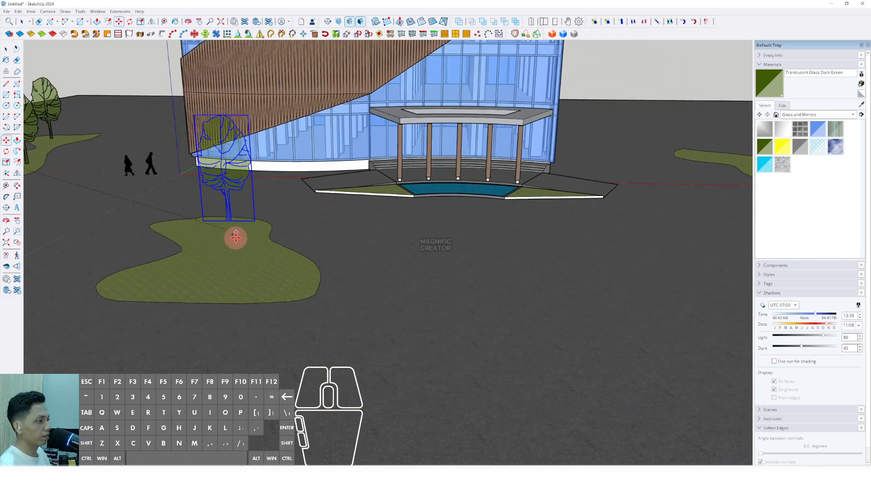
left_click(208, 238)
key("ctrl")
left_click(209, 239)
left_click(166, 295)
key("ctrl")
left_click(303, 272)
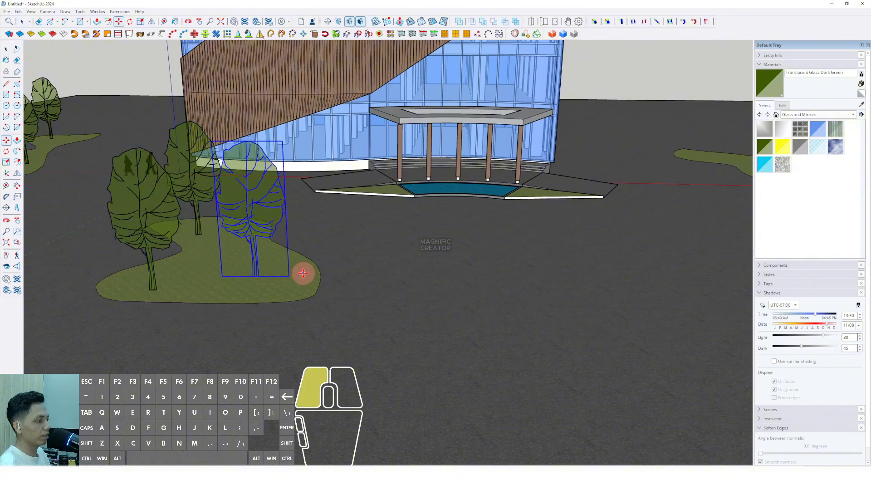
Place a copy of the tree on each of the two planted strips flanking the entrance pool
middle_click_drag(363, 269, 320, 241)
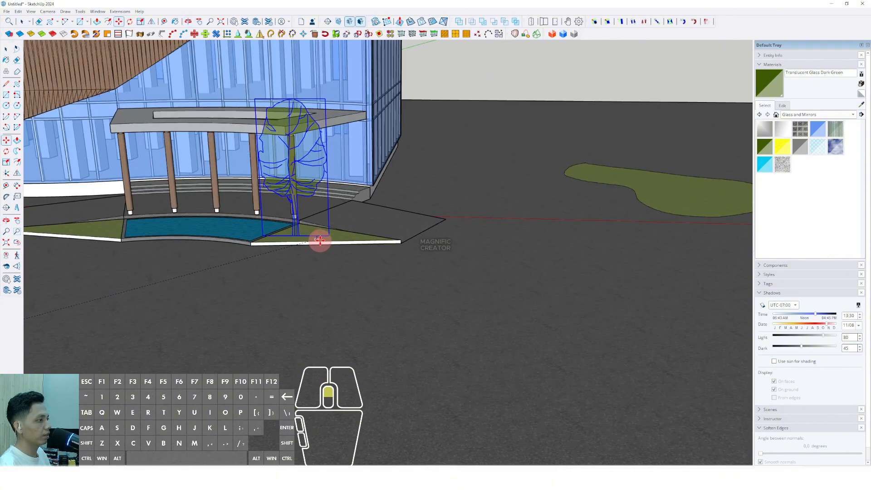
left_click(349, 243)
key("ctrl")
left_click(317, 249)
left_click(68, 245)
Place three copies of the tree on the grass bed to the right of the building
key("ctrl")
left_click(86, 257)
scroll(236, 265, "down", 4)
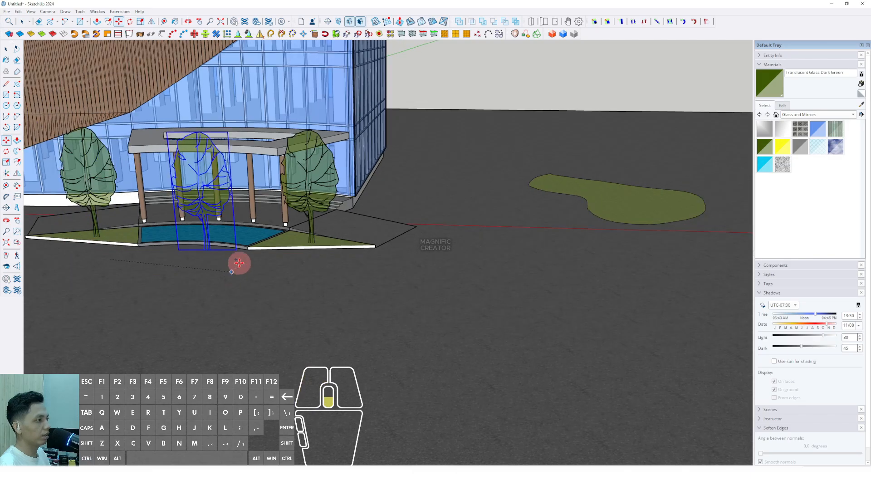
scroll(499, 222, "up", 3)
left_click(501, 205)
key("ctrl")
left_click(494, 205)
left_click(612, 226)
key("ctrl")
left_click(580, 229)
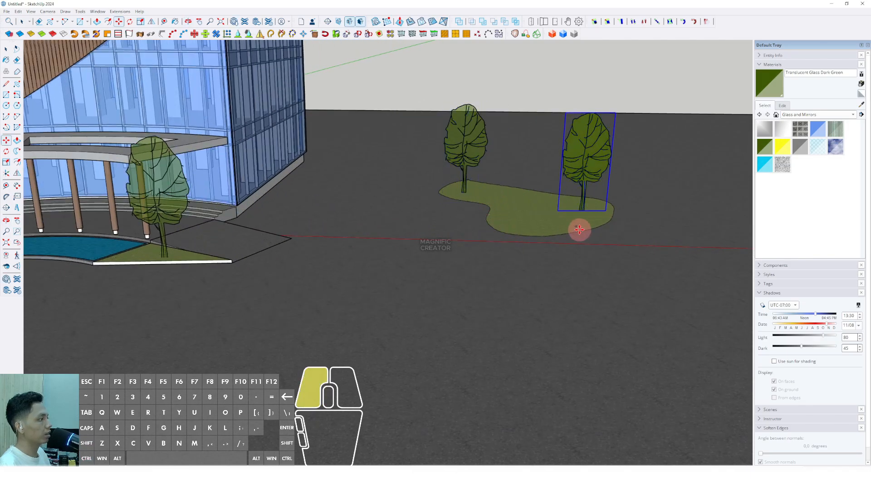
left_click(519, 248)
key("space")
Apply the Construction Documentation Style from the Default Styles to the model
scroll(508, 247, "down", 4)
middle_click_drag(254, 241, 447, 229, "shift")
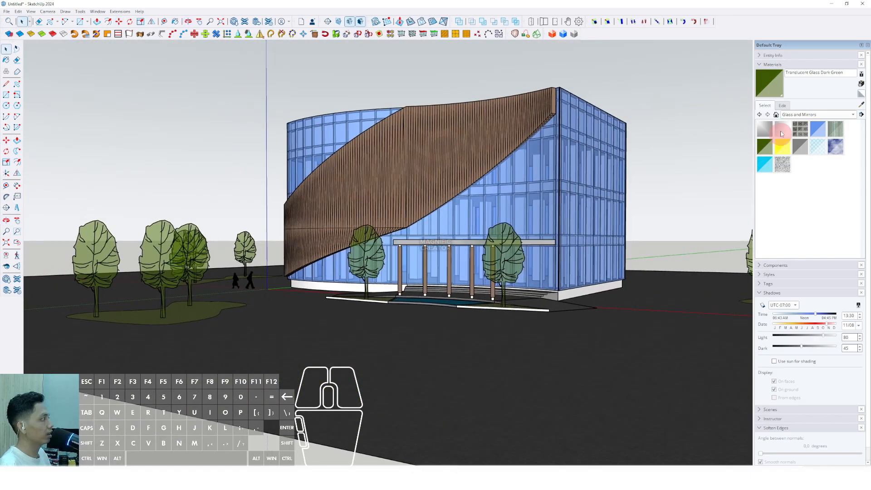
left_click(760, 66)
left_click(760, 82)
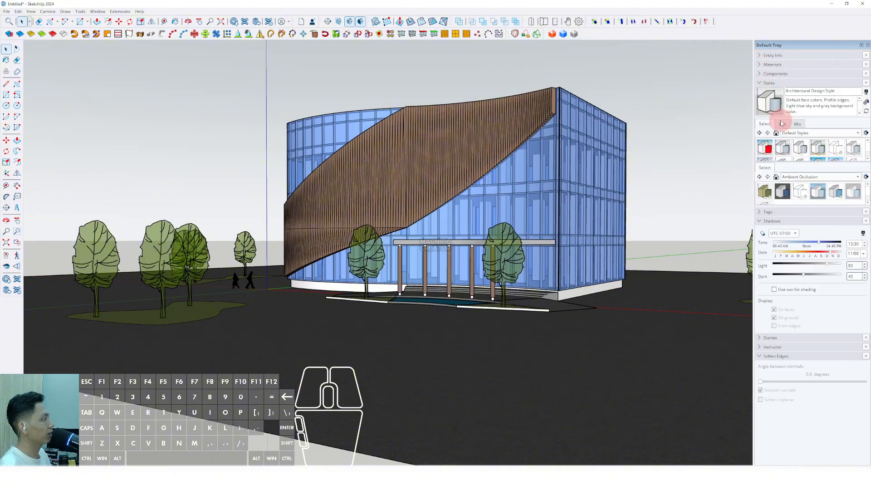
left_click(800, 147)
Turn on shadows and frame the building in a closer view from near ground level
middle_click_drag(512, 193, 336, 177)
left_click(30, 12)
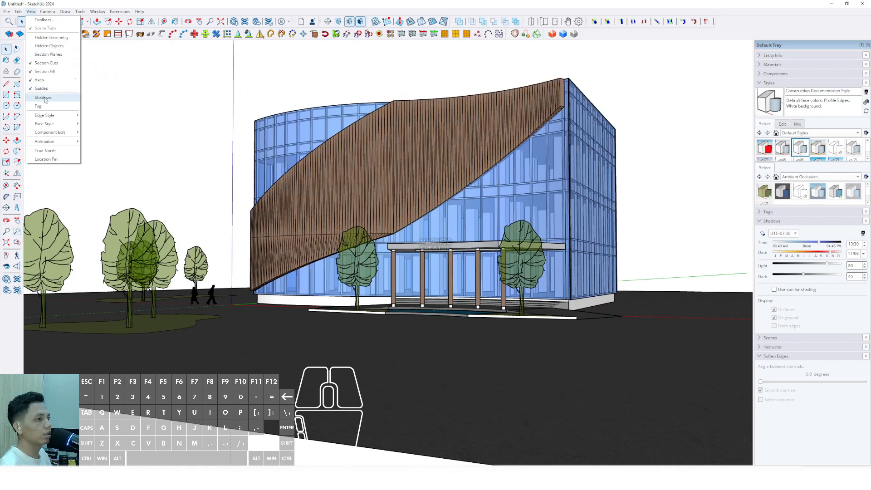
left_click(44, 100)
scroll(494, 205, "up", 2)
middle_click_drag(494, 204, 456, 192)
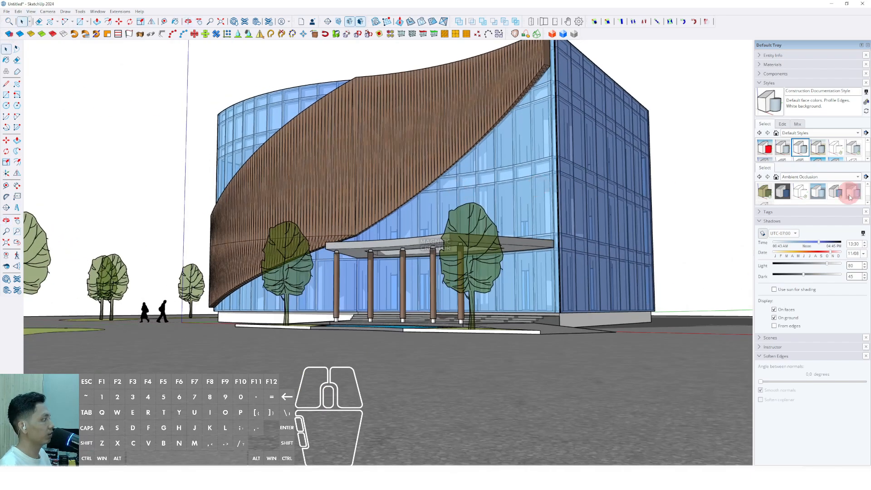